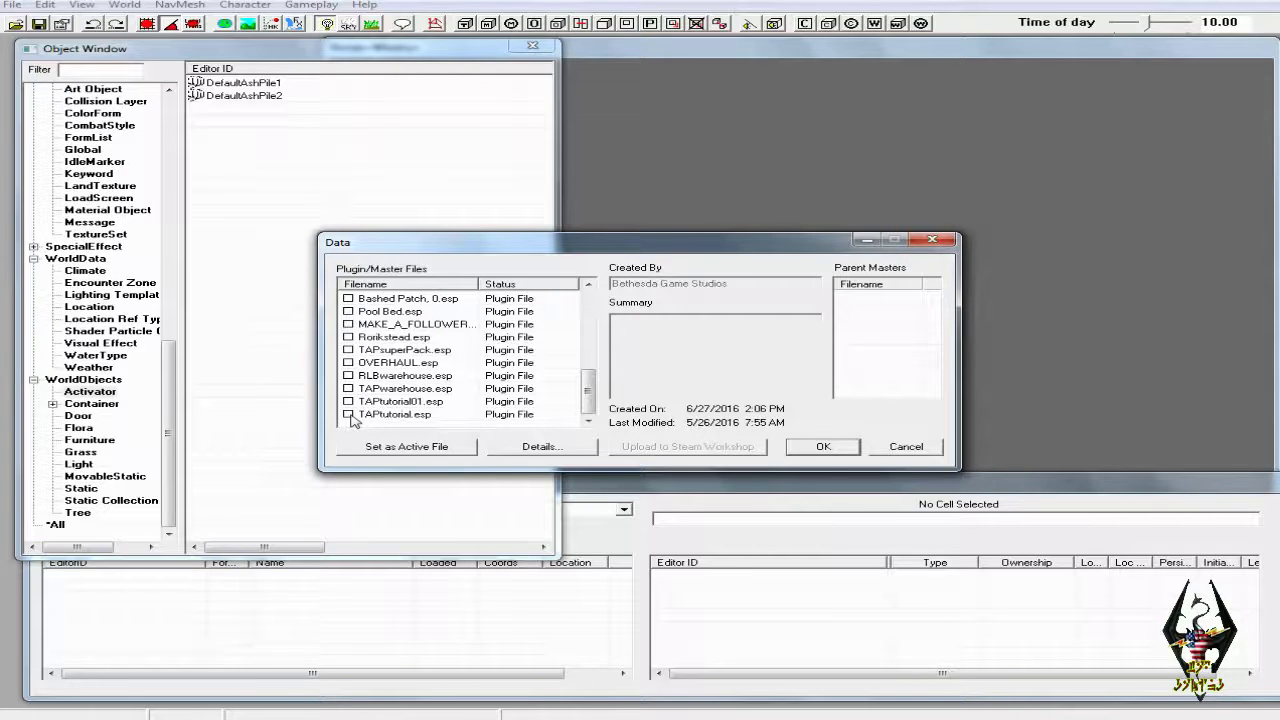
Set TAPtutorial.esp as the active plugin file and load its data
click(349, 414)
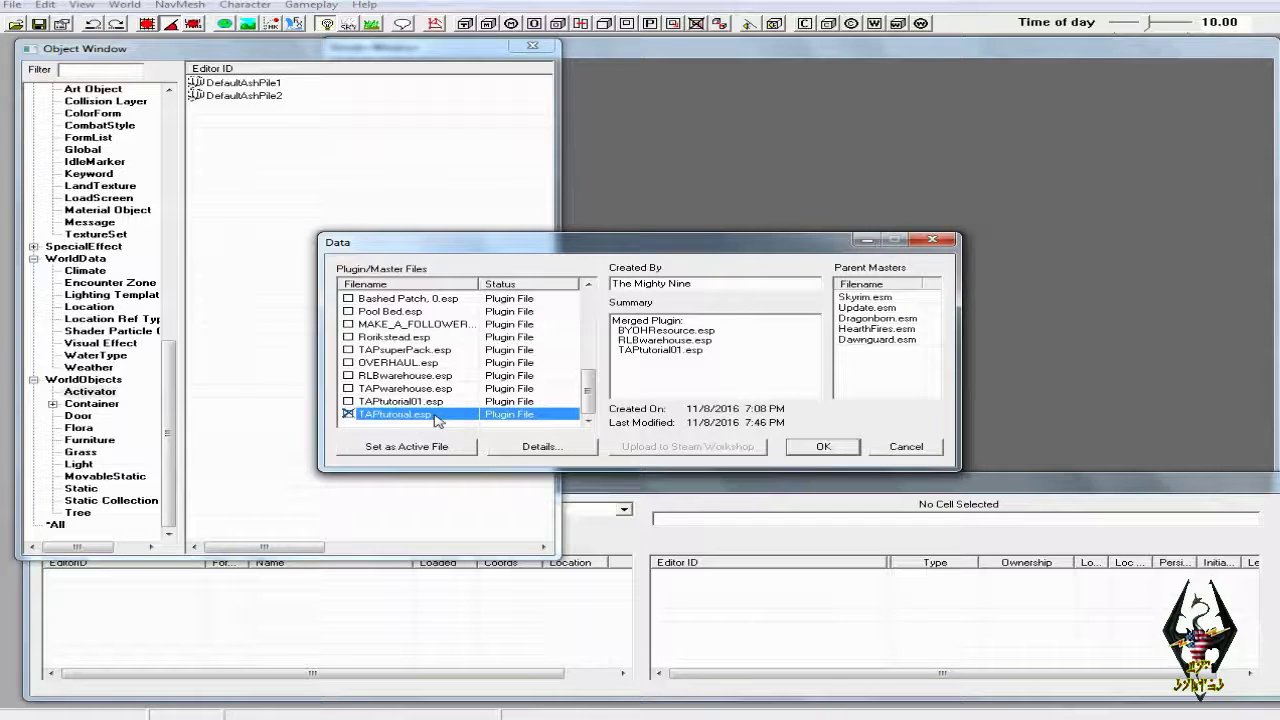
click(434, 446)
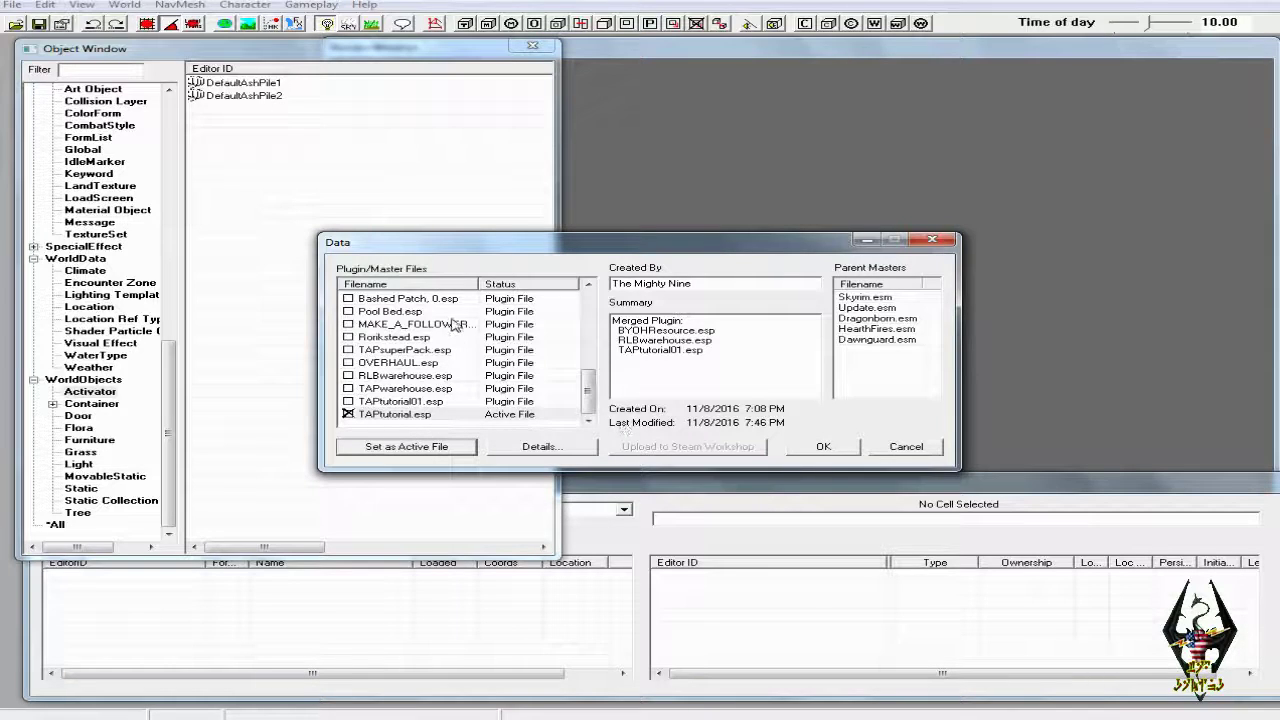
click(823, 447)
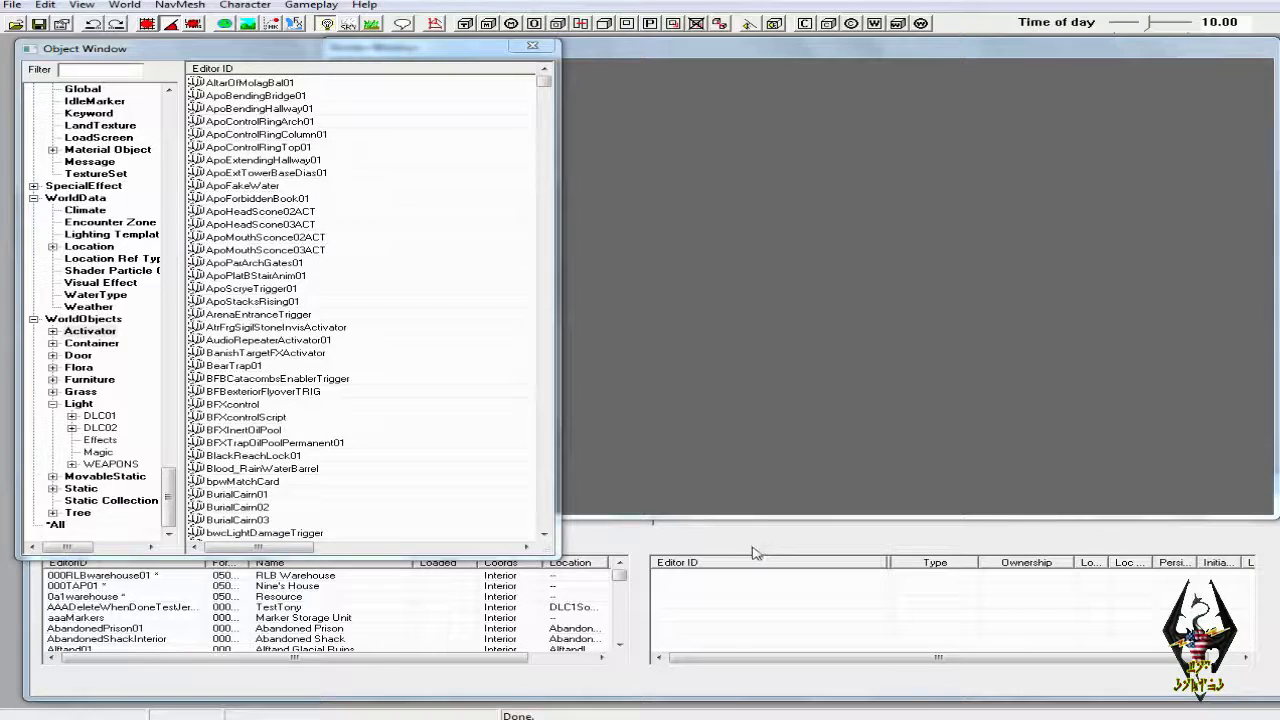
Load the interior cell 000TAP01 (Nine's House) for viewing, accepting all warnings for this context
click(90, 586)
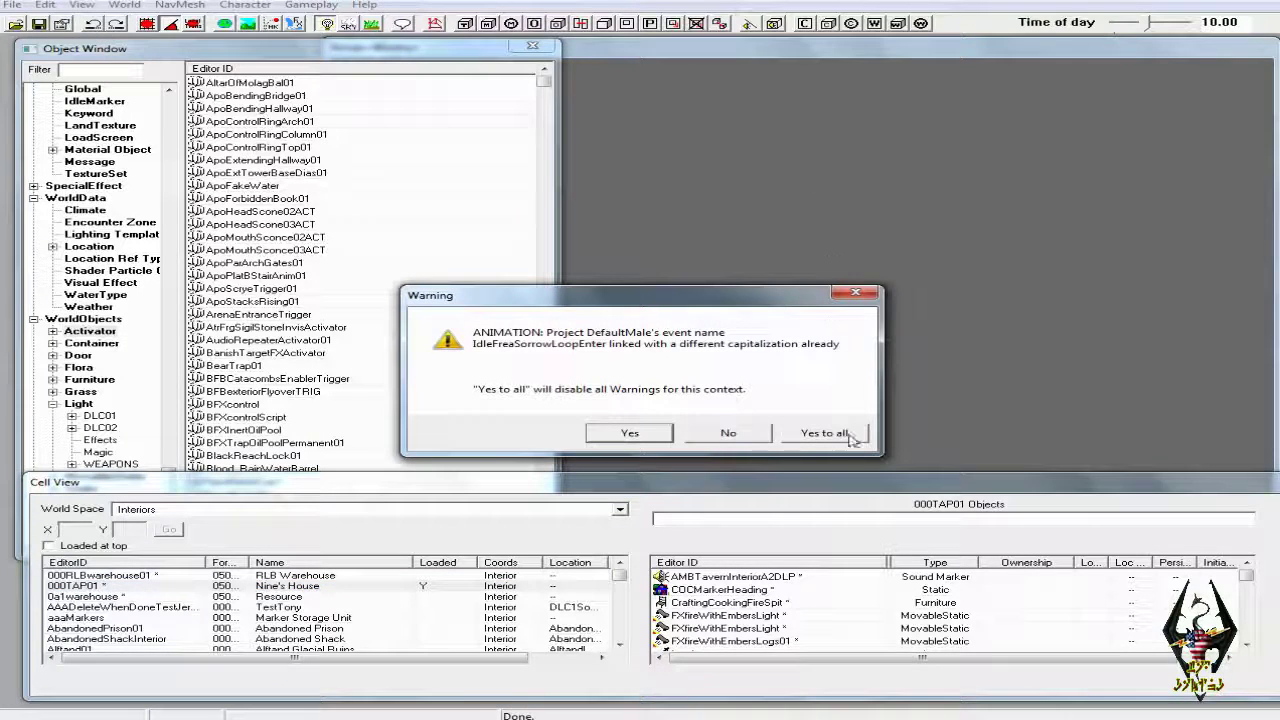
click(850, 438)
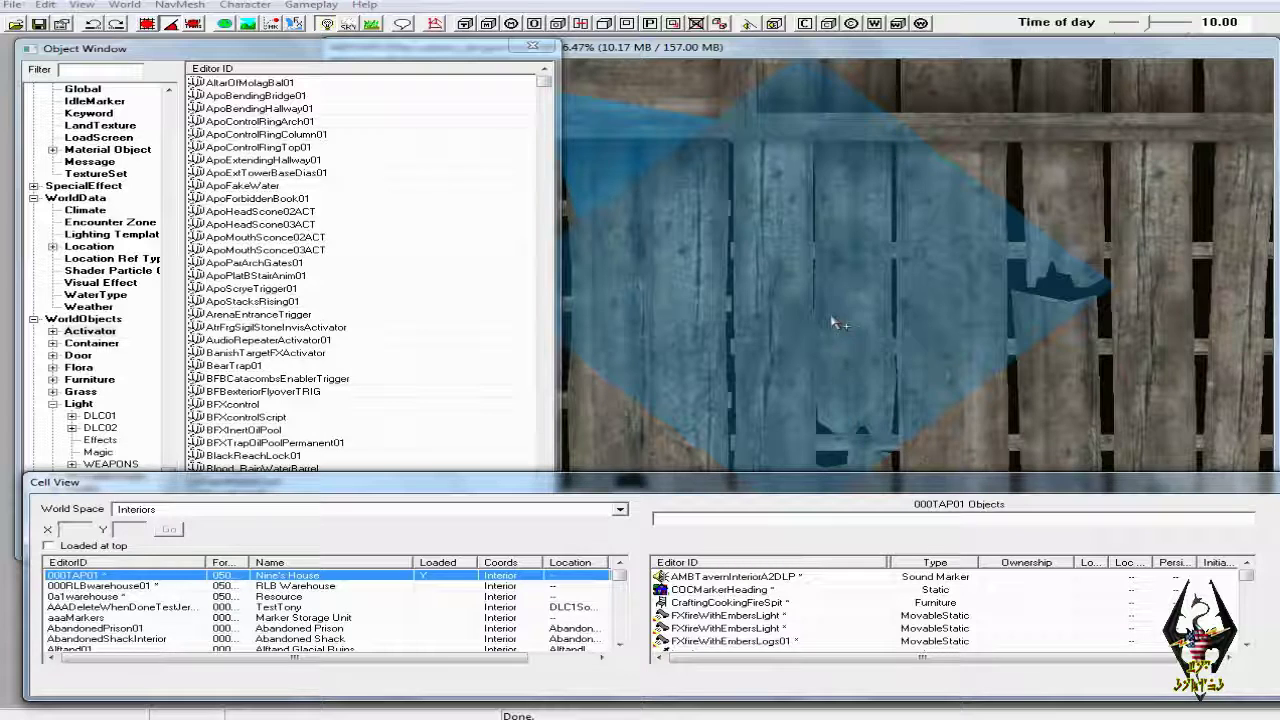
click(868, 345)
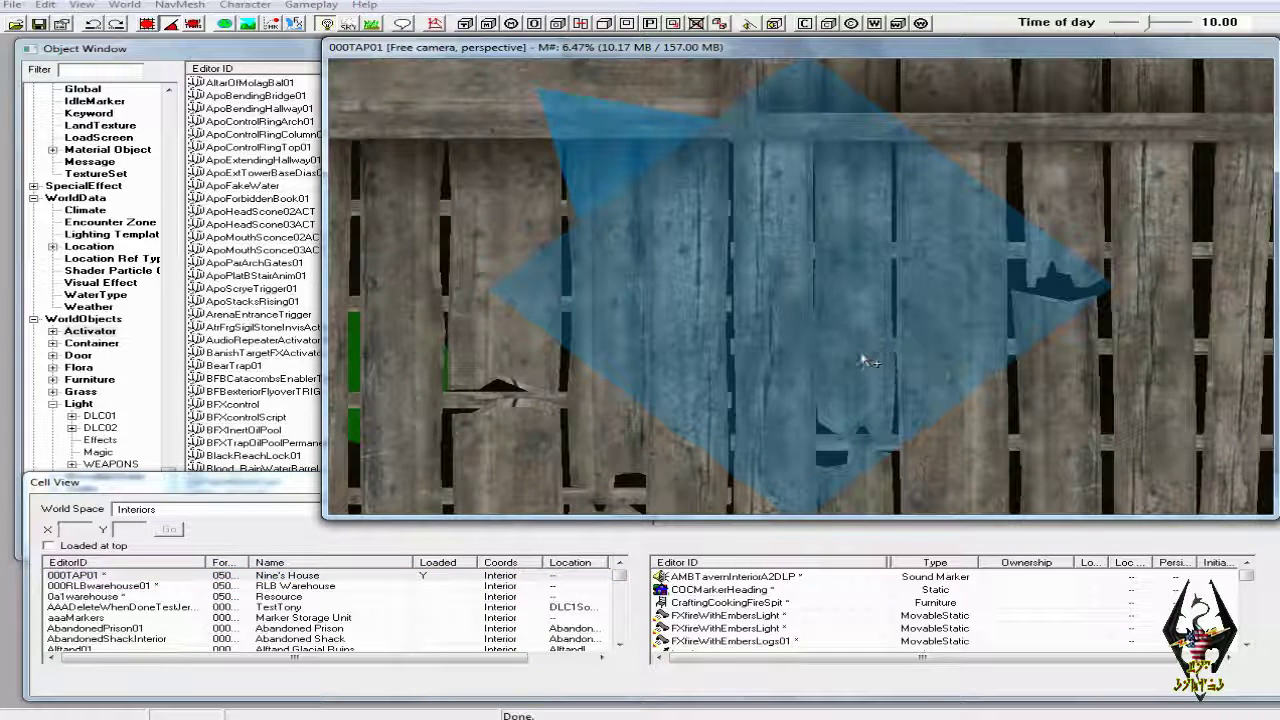
click(864, 363)
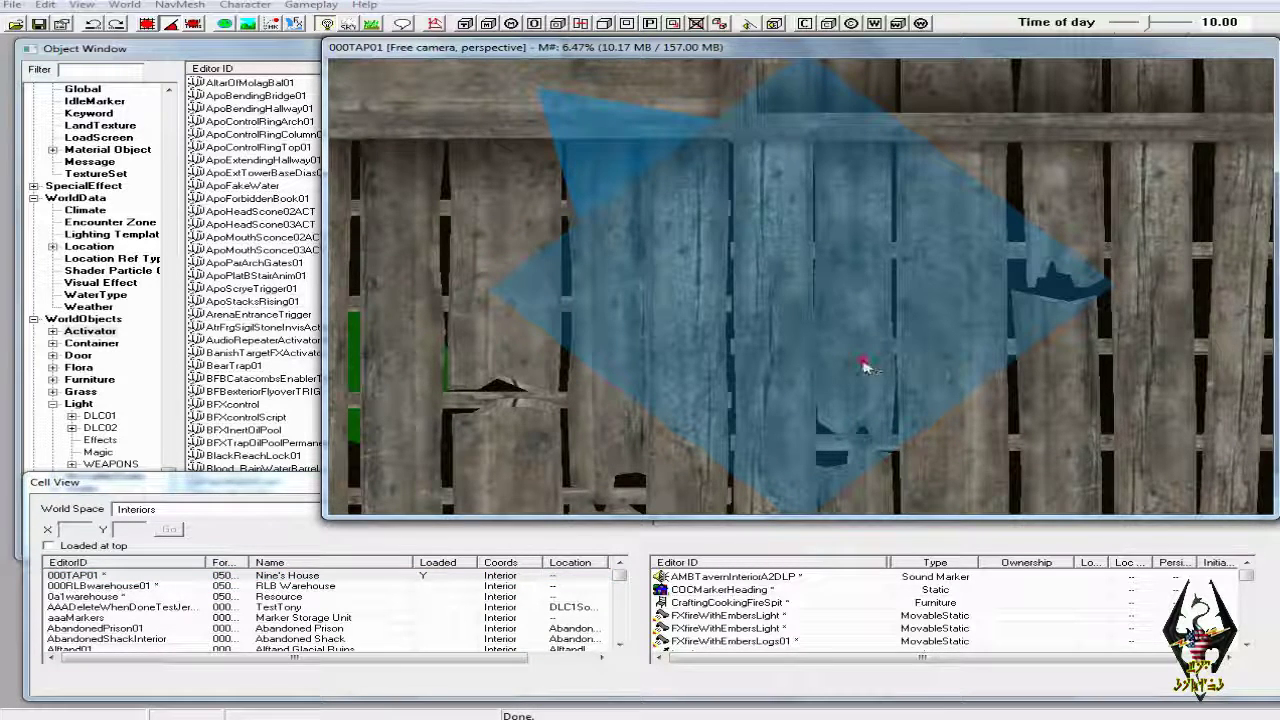
mouse_move(863, 363)
shift+middle_down()
mouse_move(856, 299)
mouse_move(934, 286)
mouse_move(884, 294)
shift+middle_up()
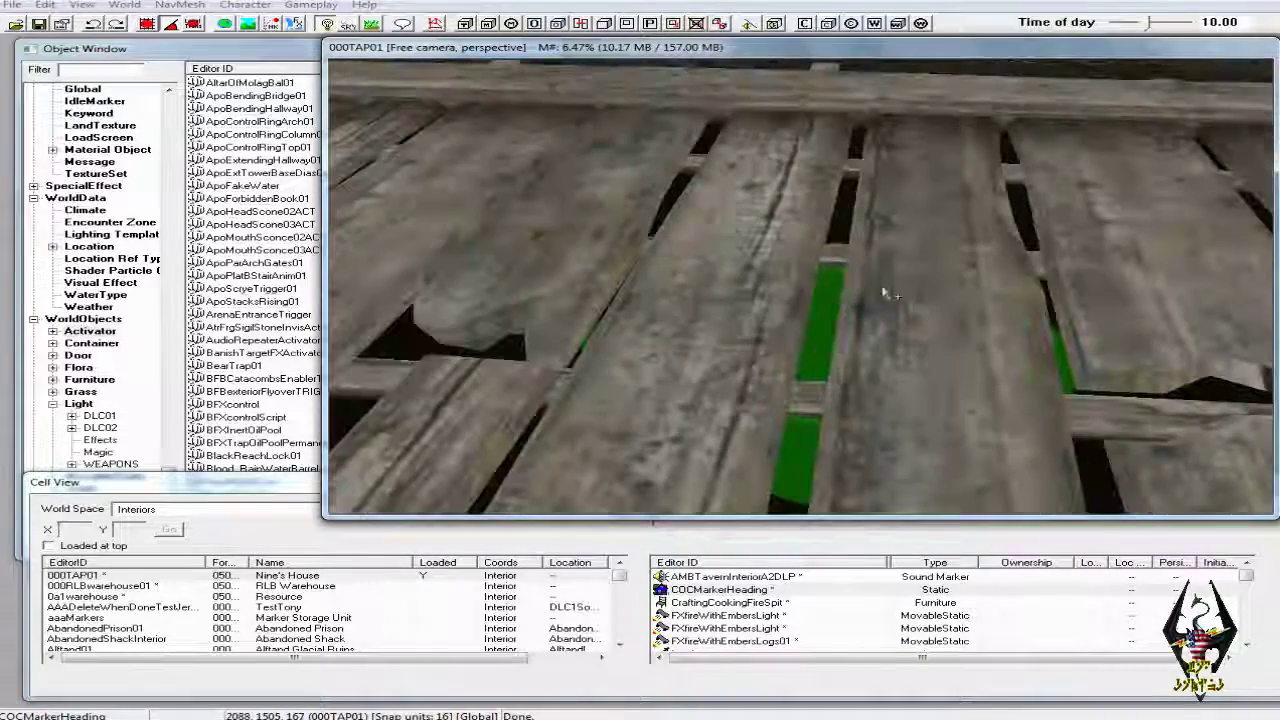
Inspect the reference and base object of the AMBTavernInteriorA2DLP sound marker beneath the floor, then close both without changes
click(788, 448)
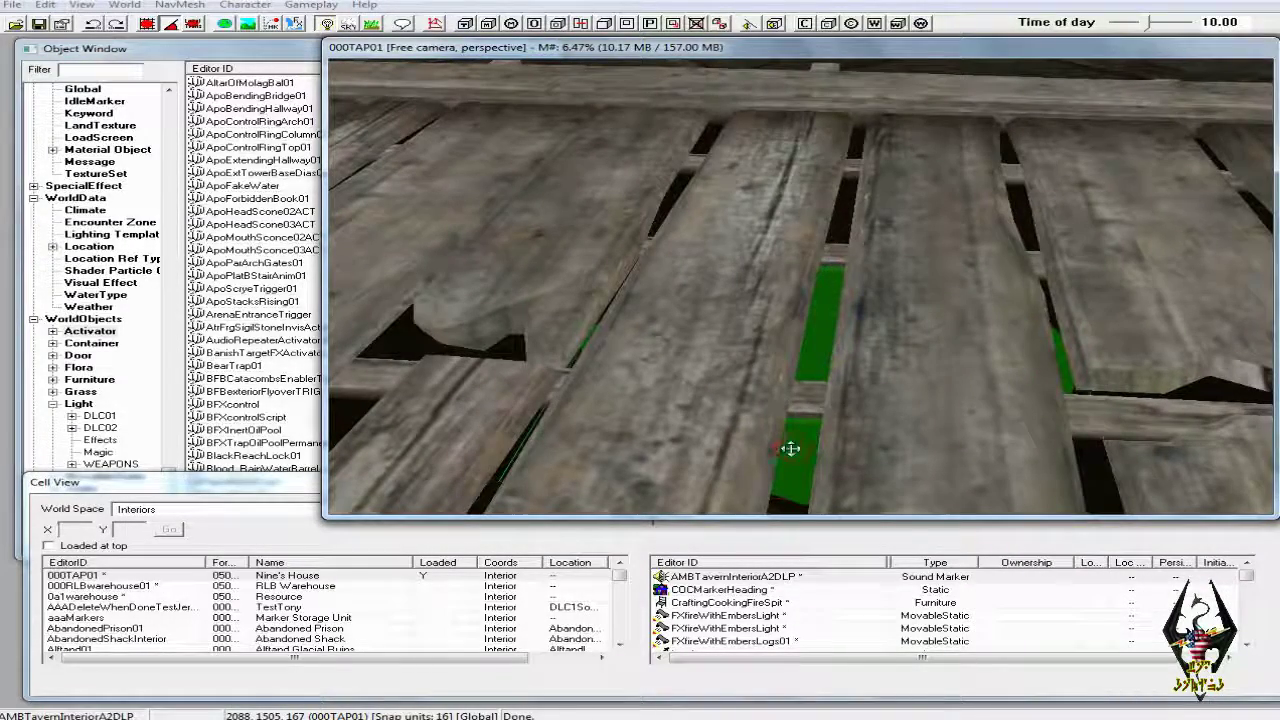
double_click(790, 449)
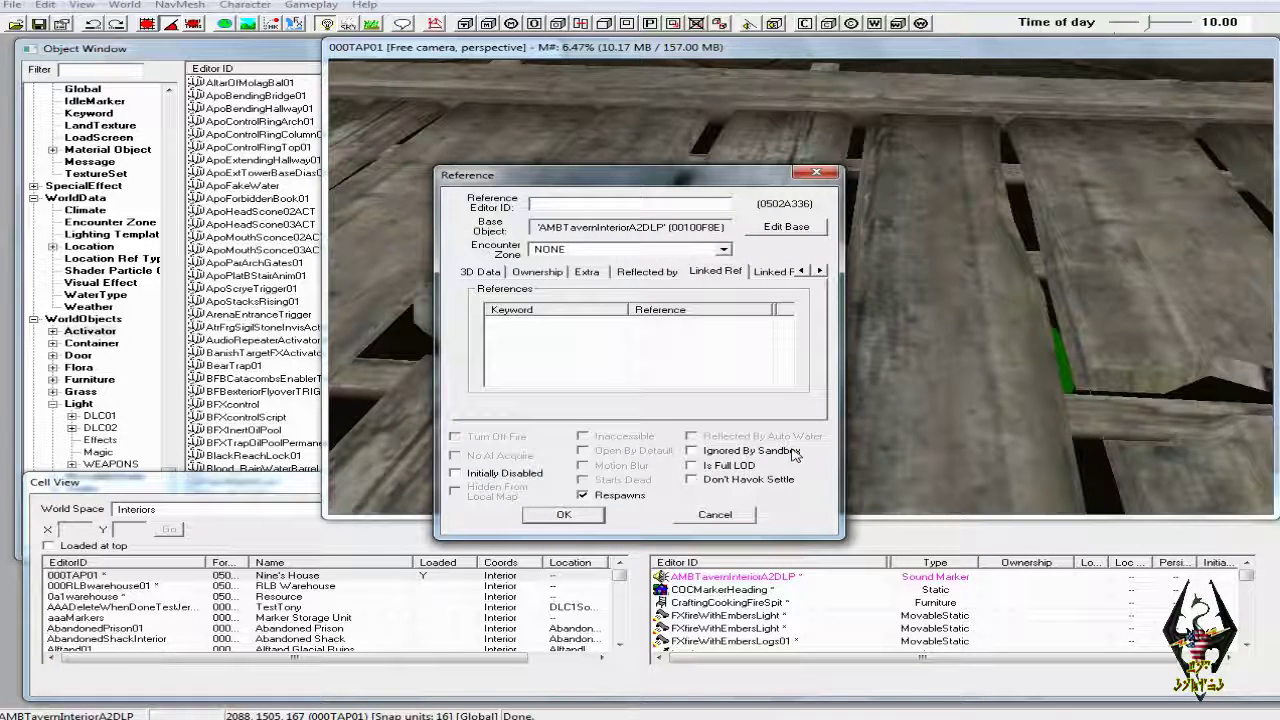
click(740, 514)
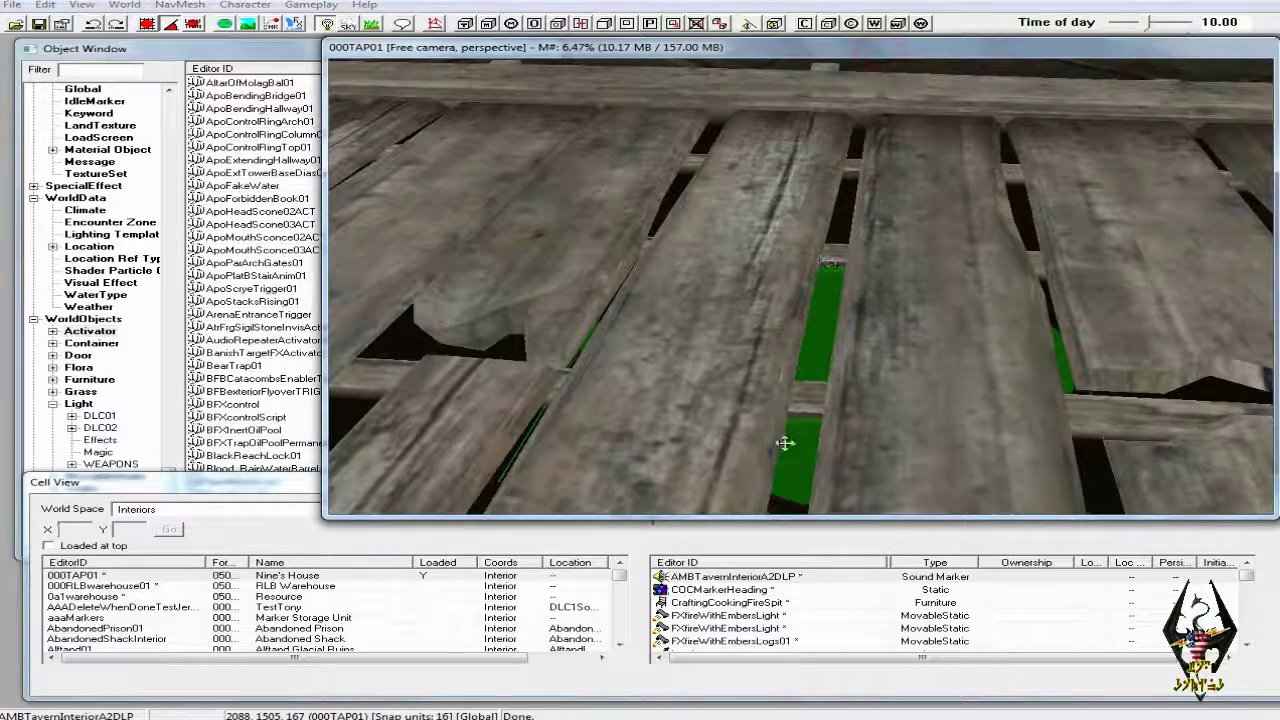
mouse_move(803, 448)
shift+middle_down()
mouse_move(808, 394)
mouse_move(808, 413)
shift+middle_up()
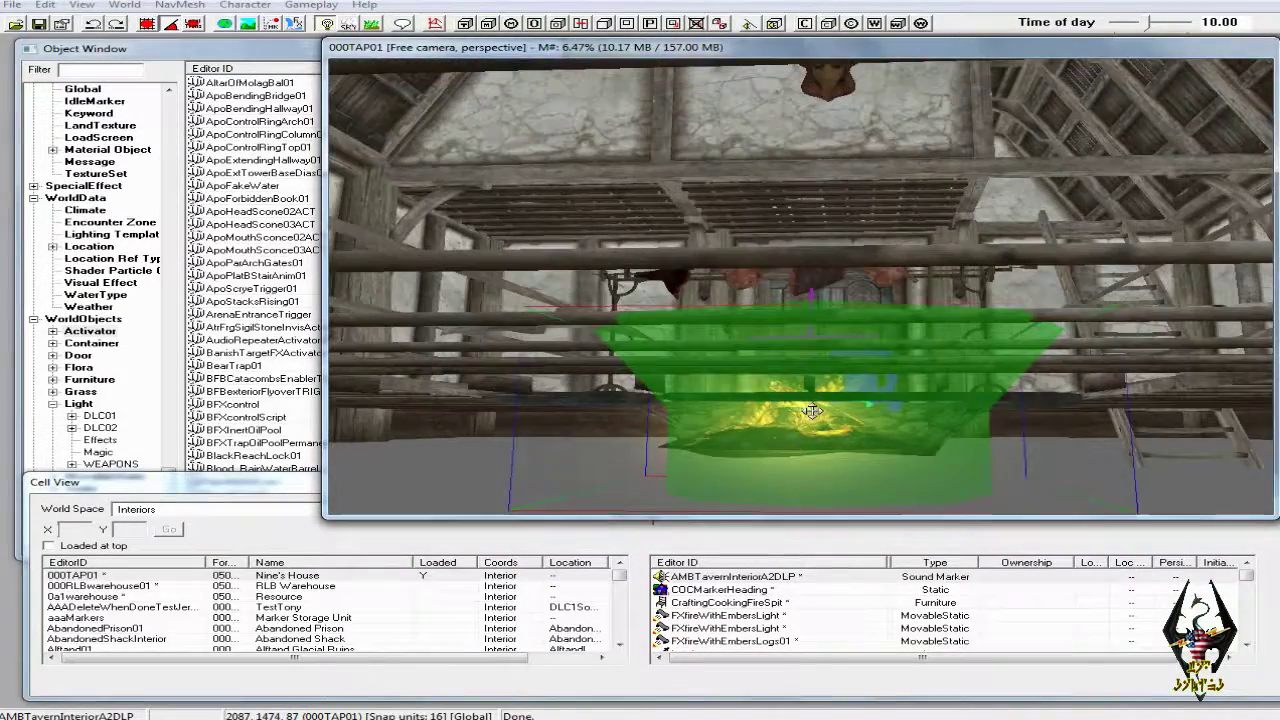
double_click(808, 416)
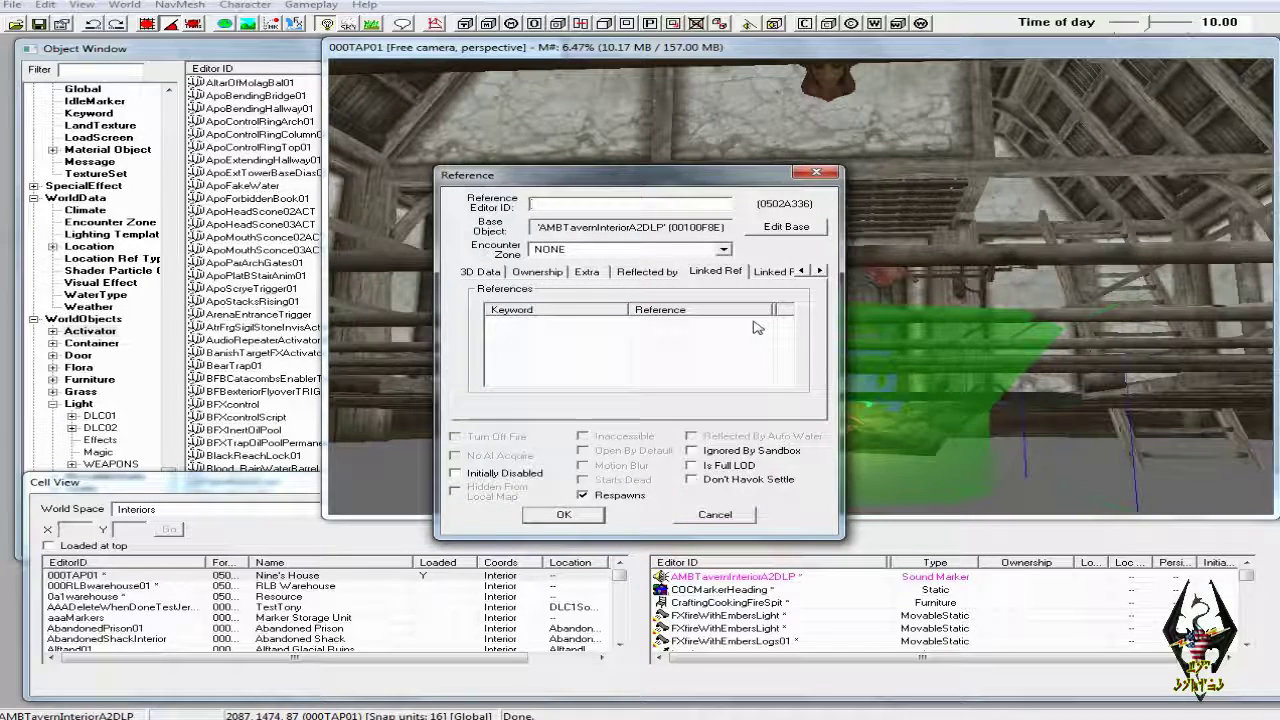
click(786, 227)
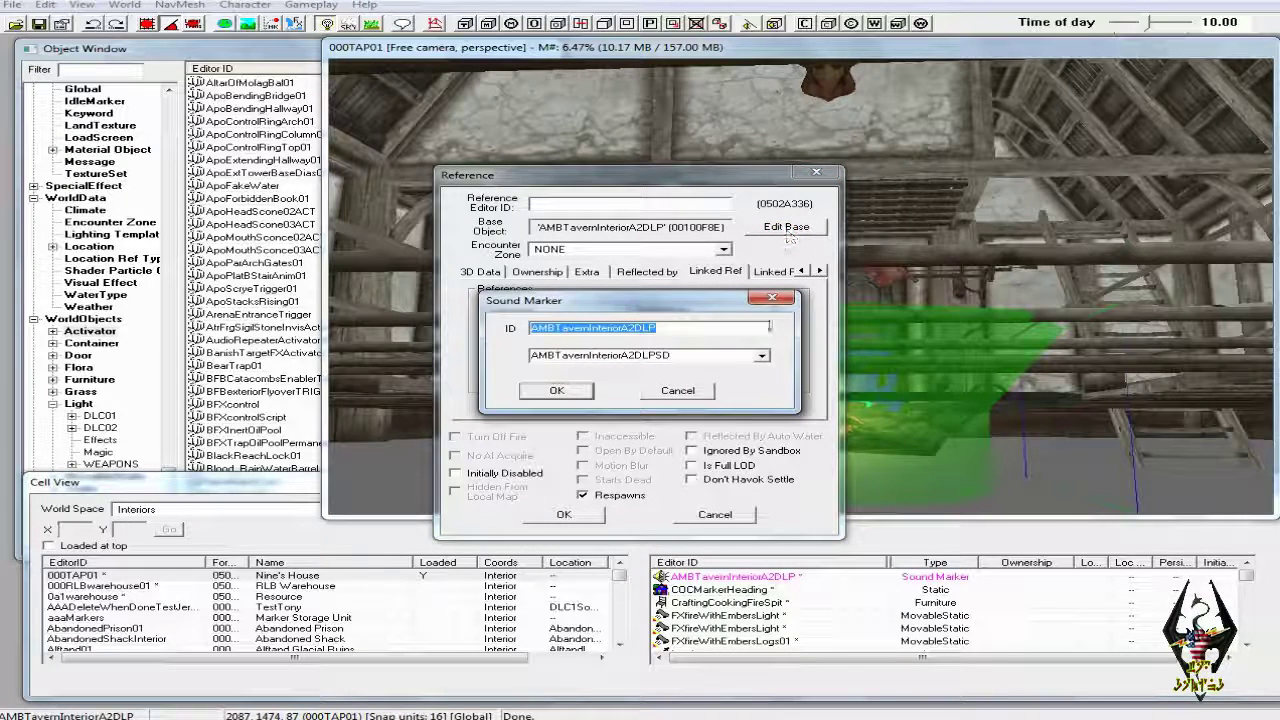
click(700, 393)
click(564, 515)
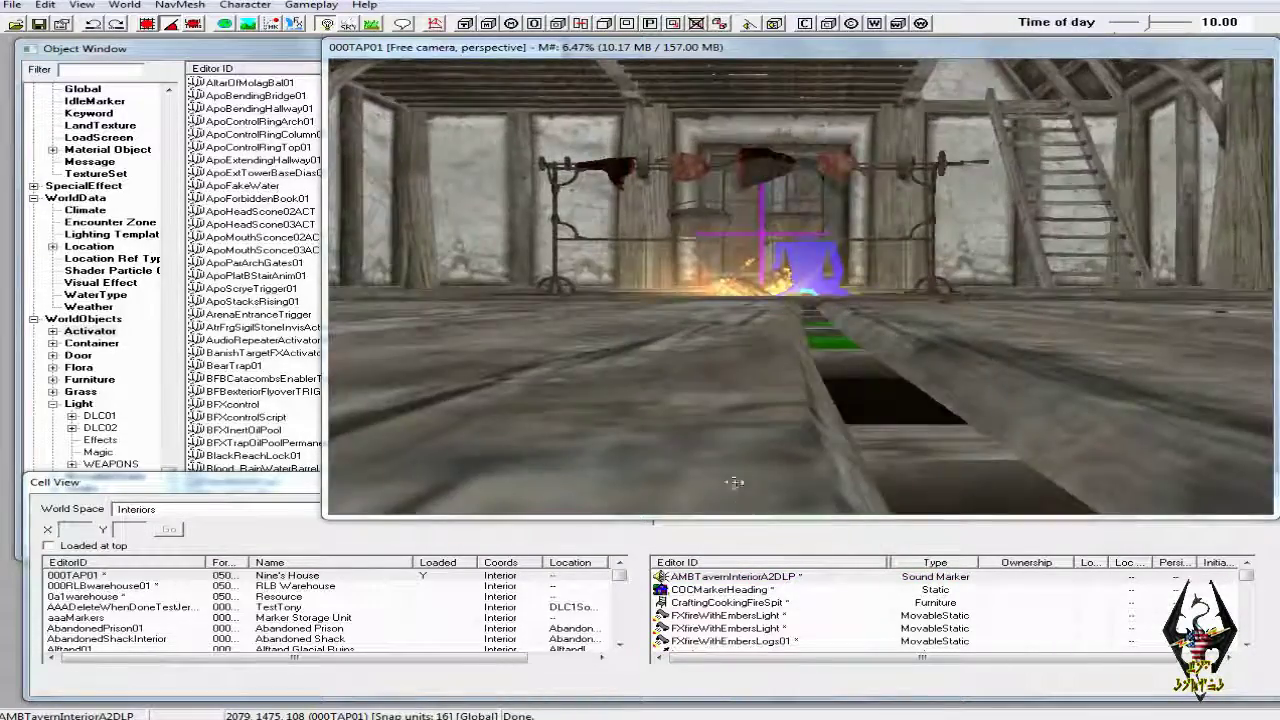
Examine the floorboards and the central fire pit from several distances and angles
mouse_move(735, 483)
shift+middle_down()
mouse_move(761, 478)
mouse_move(709, 472)
mouse_move(718, 514)
shift+middle_up()
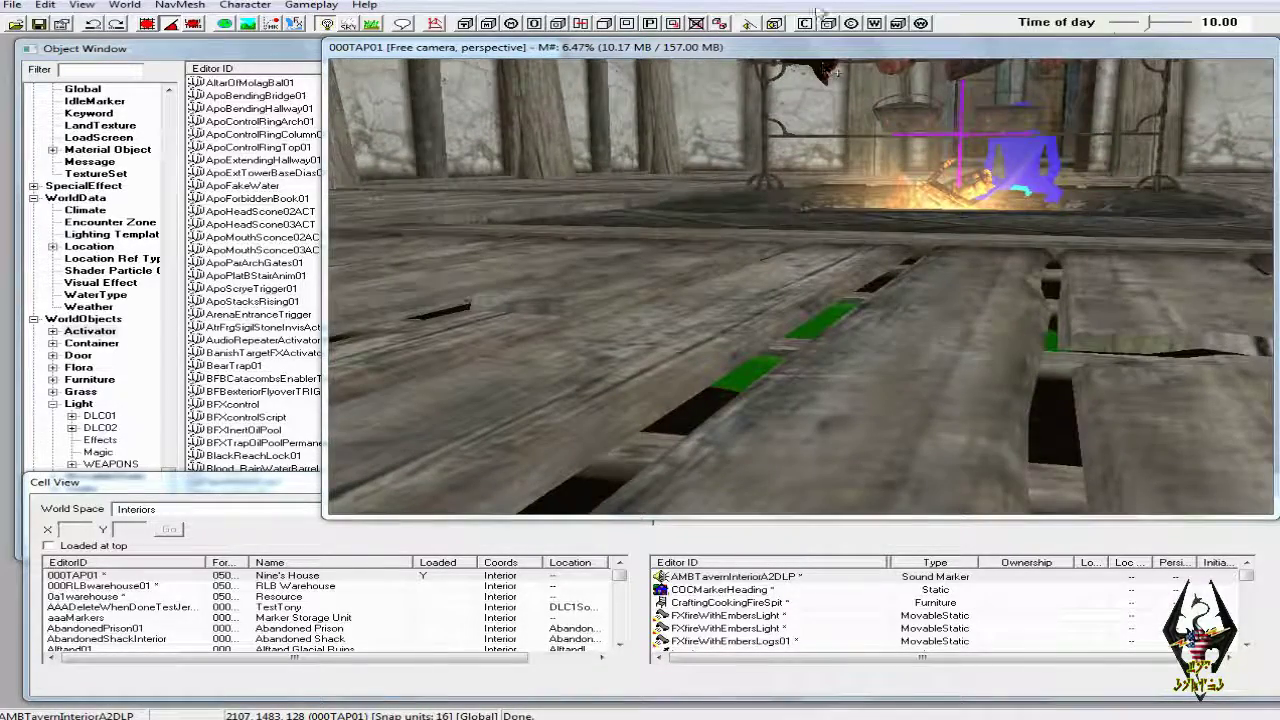
click(828, 49)
scroll(897, 203, down, 5)
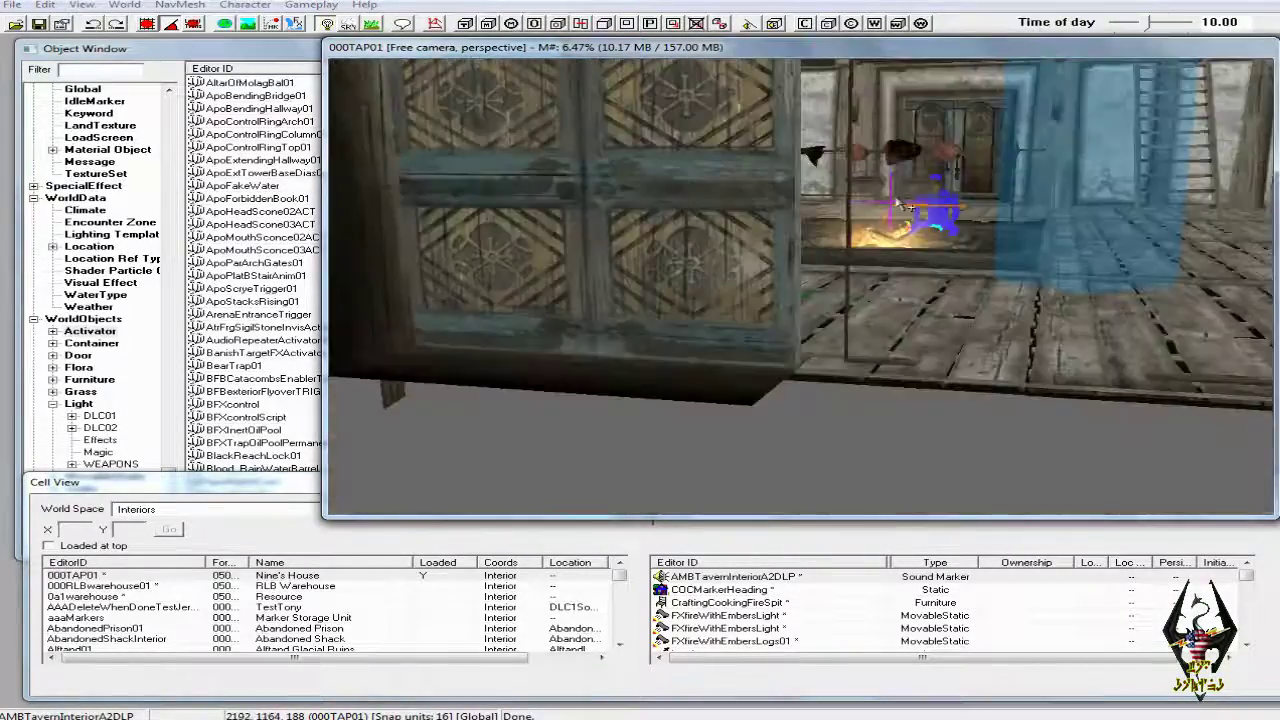
scroll(897, 203, down, 3)
shift+middle_drag(897, 203, 905, 227)
scroll(905, 227, up, 4)
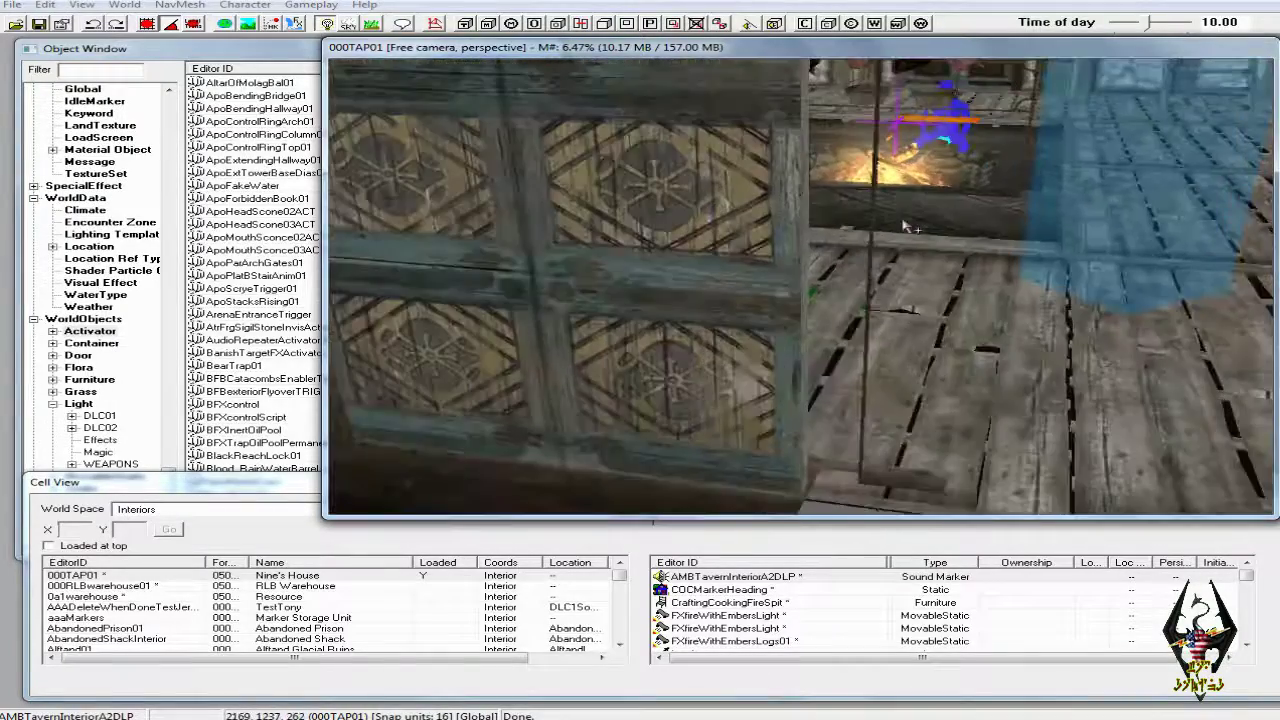
scroll(904, 226, up, 3)
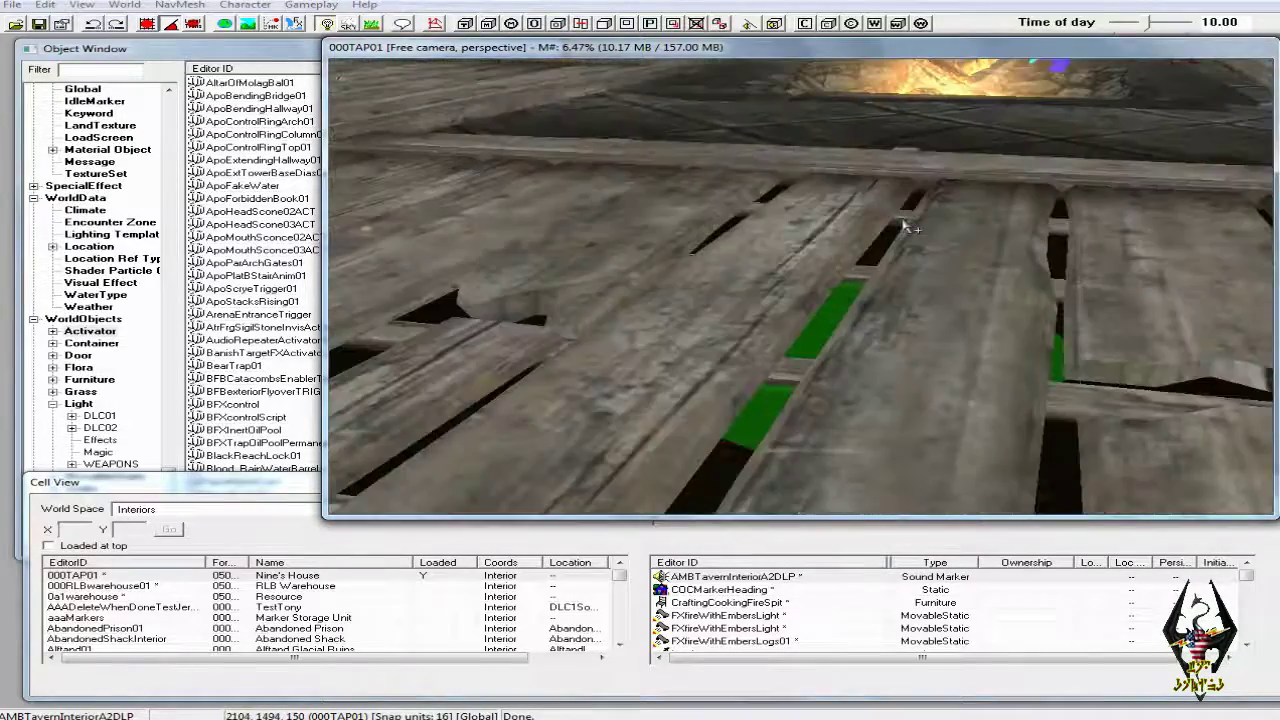
scroll(903, 238, down, 5)
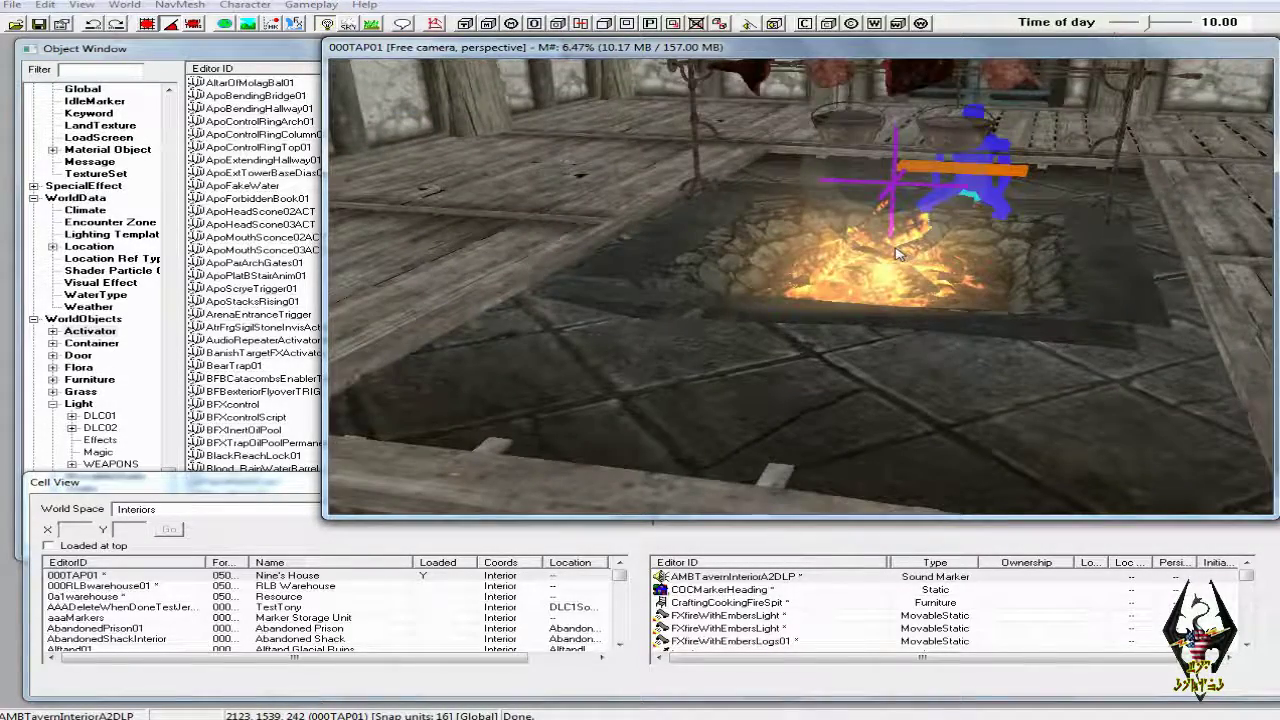
Turn on the cell's own lighting and inspect the fire pit, selecting the FXfireWithEmbersLogs01 object
key(a)
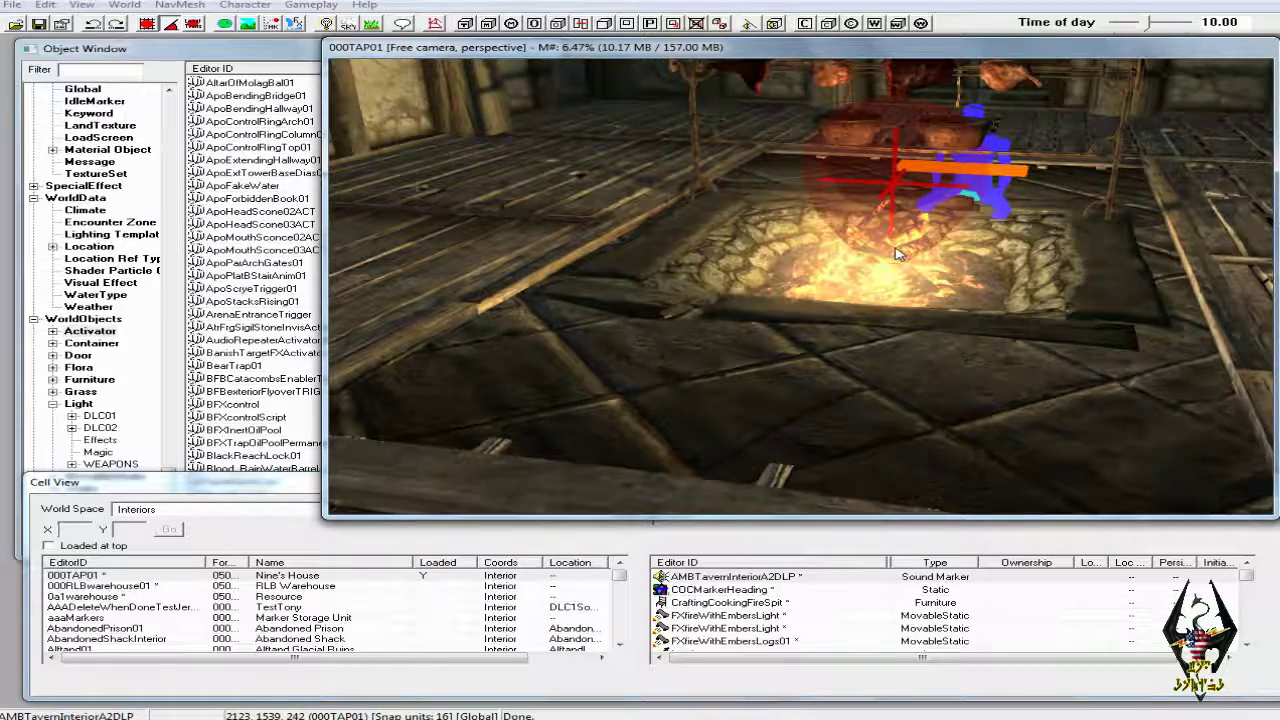
mouse_move(896, 249)
shift+middle_down()
mouse_move(896, 229)
mouse_move(885, 242)
shift+middle_up()
scroll(897, 233, up, 3)
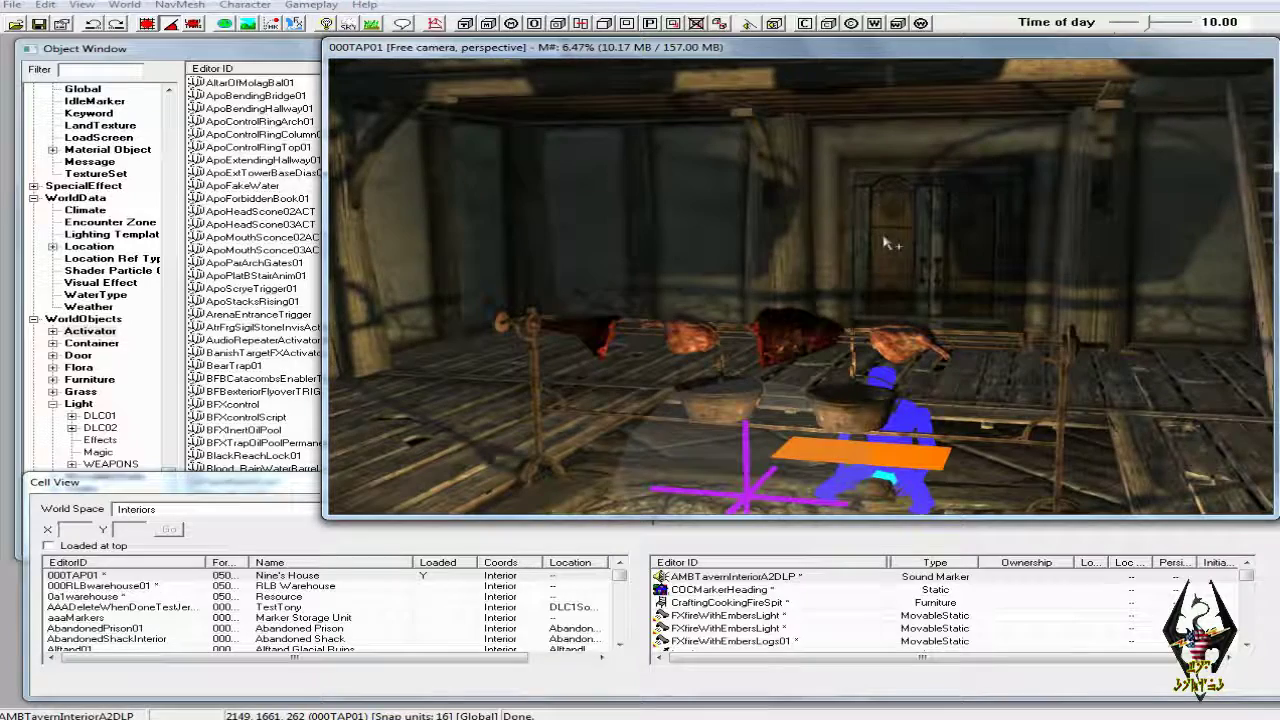
click(777, 416)
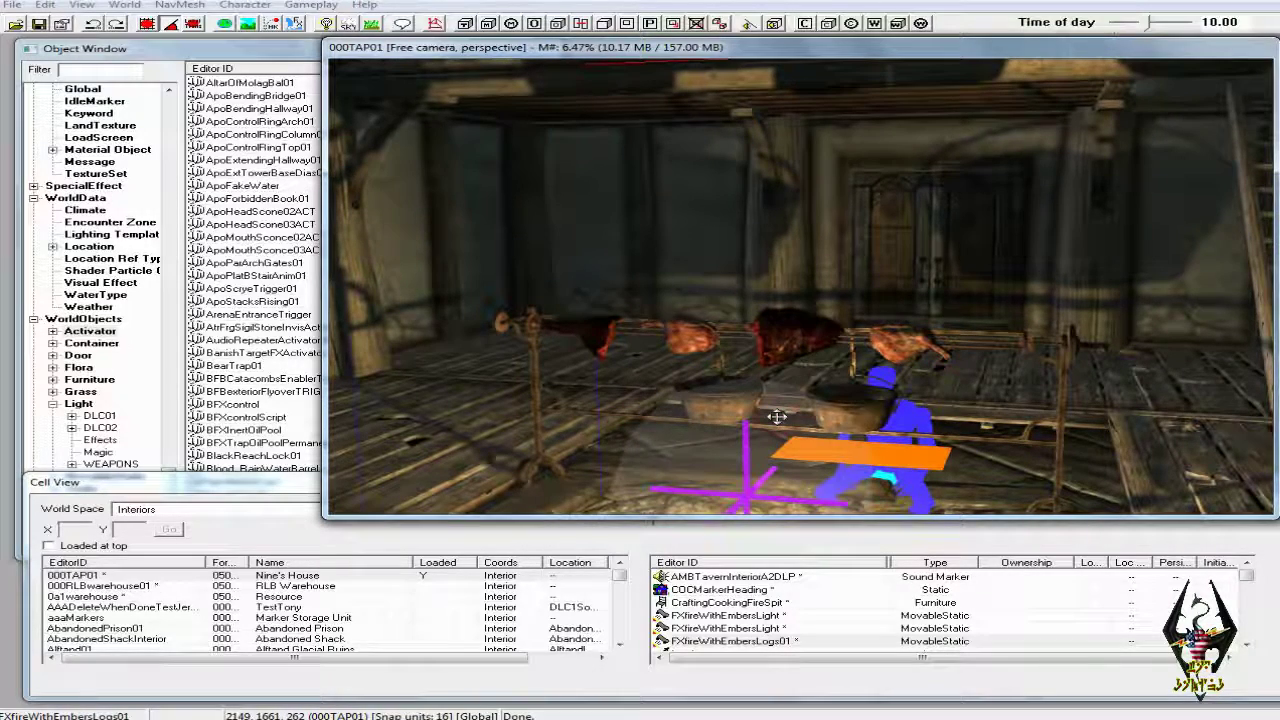
mouse_move(777, 416)
middle_down()
mouse_move(822, 416)
mouse_move(830, 395)
middle_up()
scroll(822, 416, down, 2)
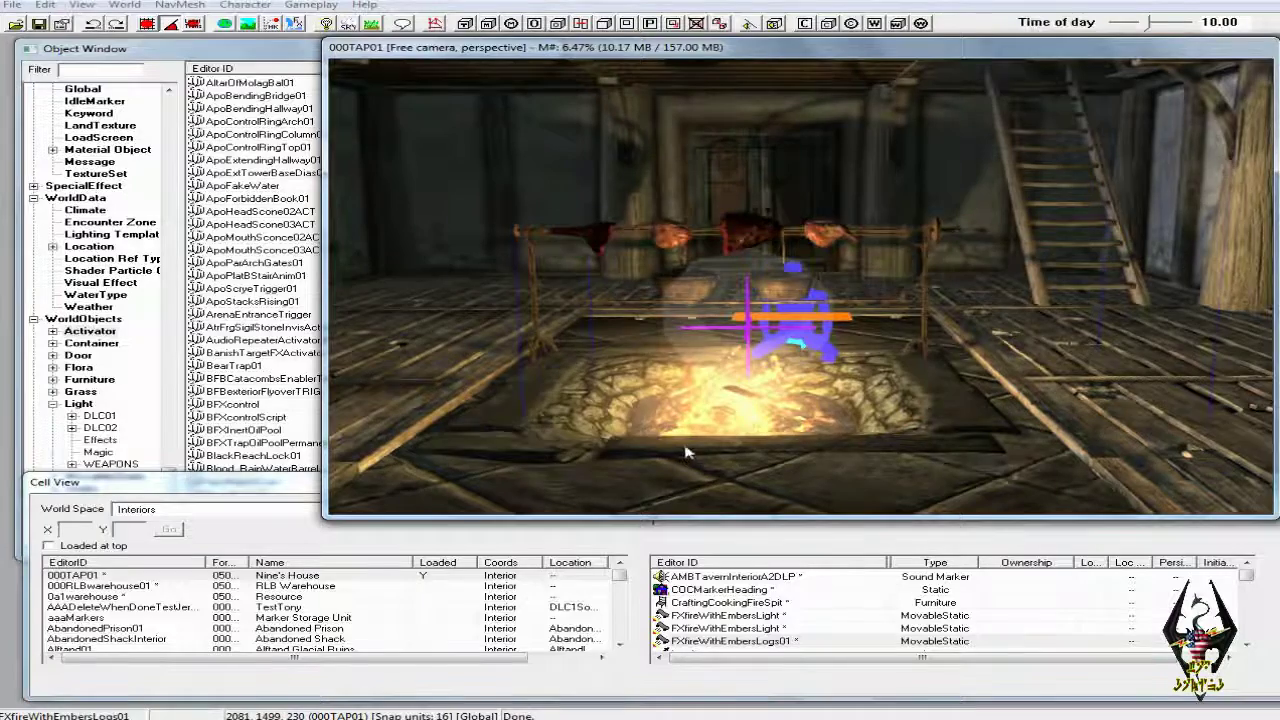
scroll(668, 440, up, 5)
scroll(683, 426, down, 2)
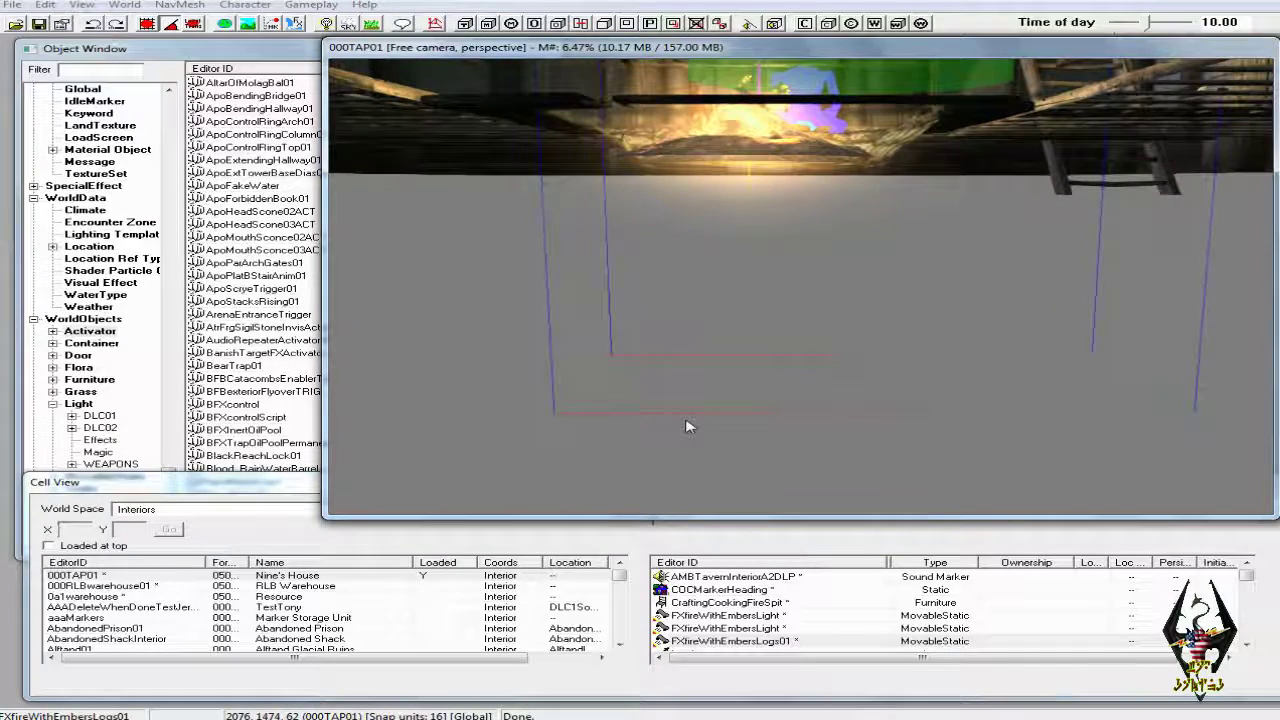
Select the FXfireWithEmbersLight and FXfireWithEmbersLogs01 fire effects and move them straight down below the hearth
click(720, 150)
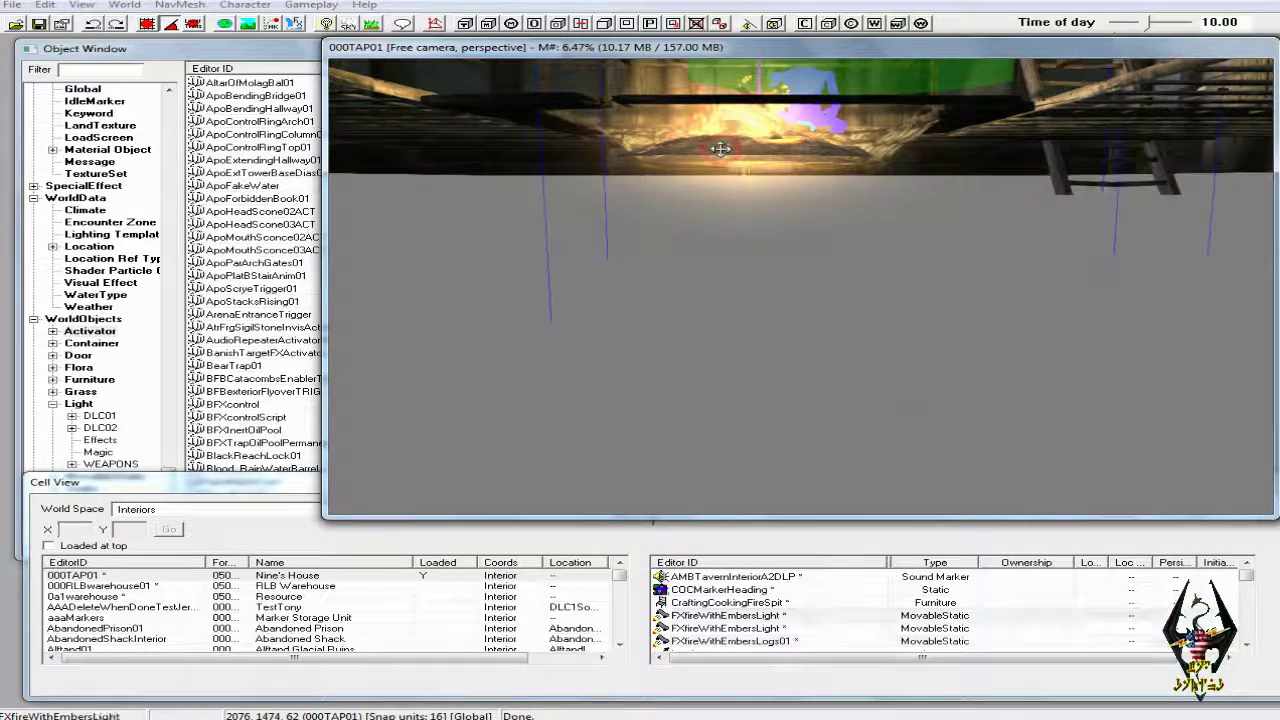
shift+middle_drag(720, 149, 700, 255)
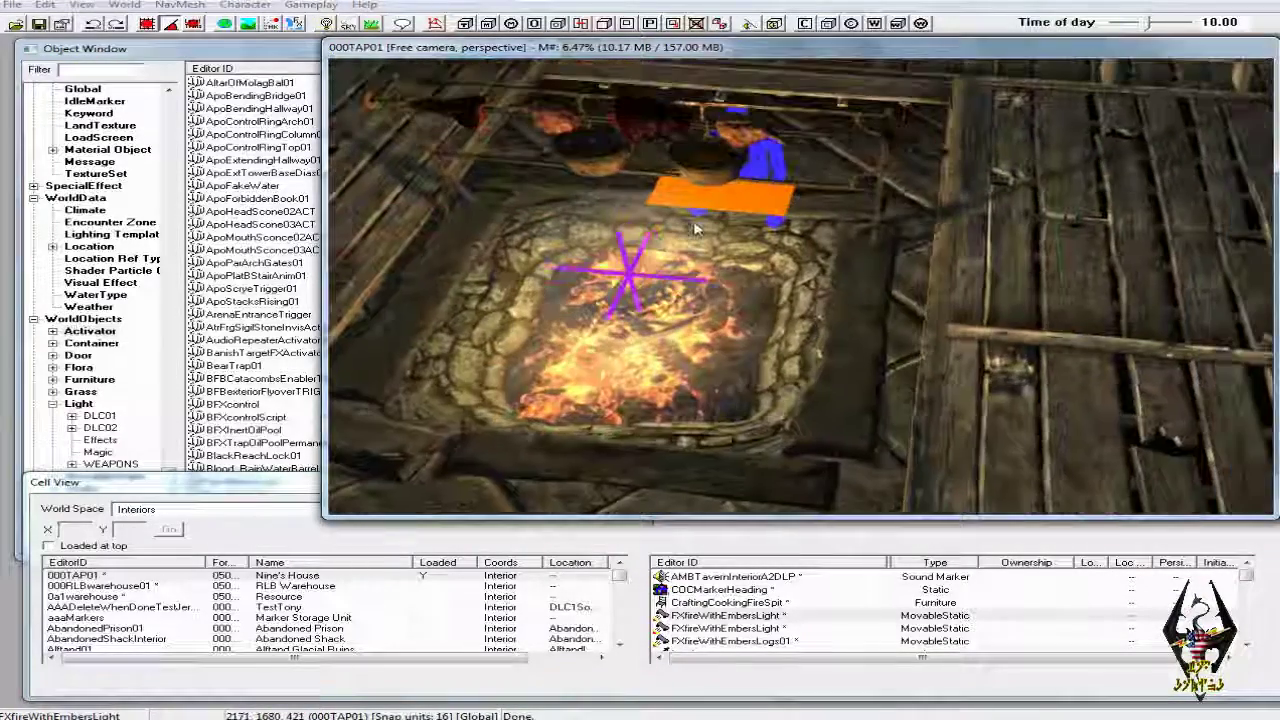
click(747, 300)
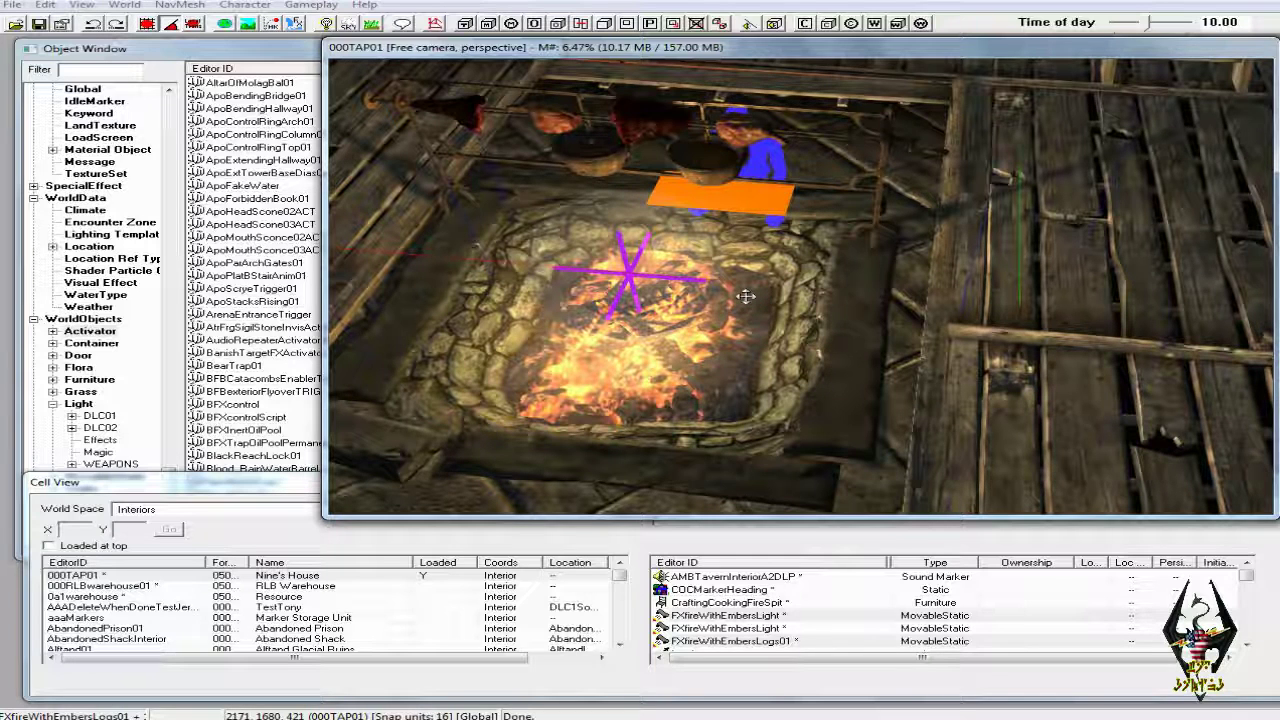
shift+middle_drag(749, 291, 770, 234)
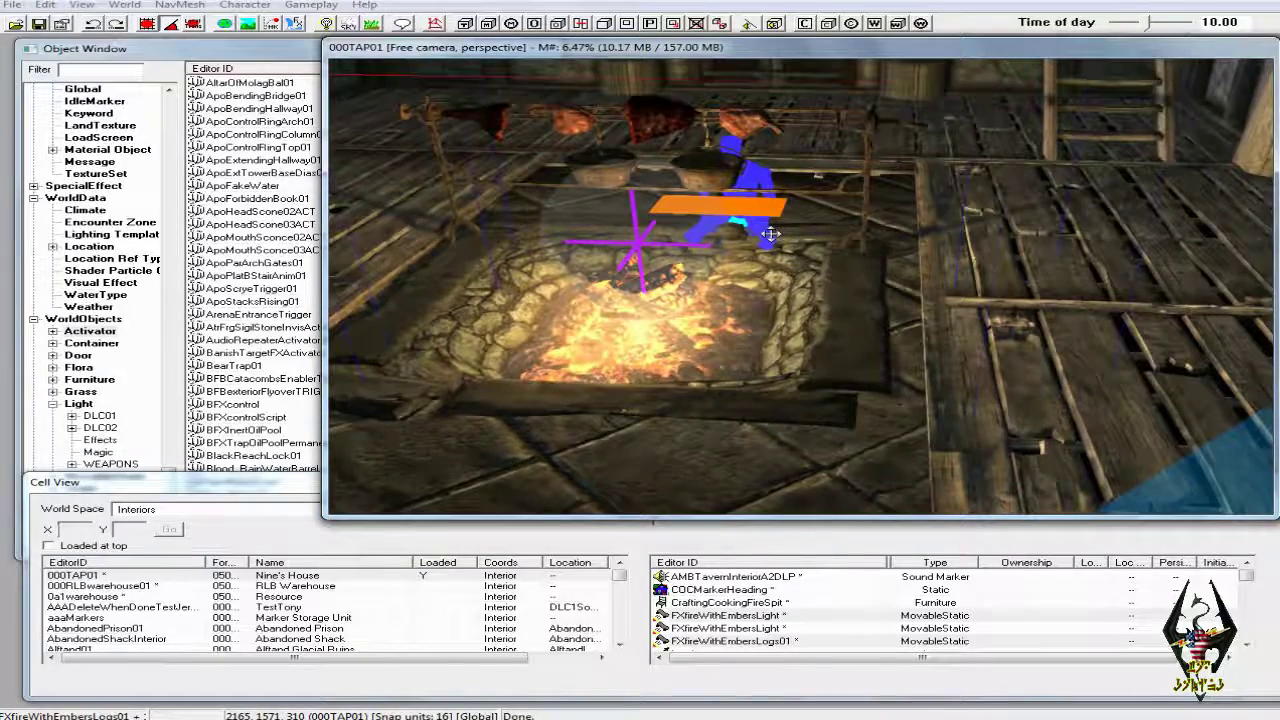
key(z)
drag(703, 312, 714, 443)
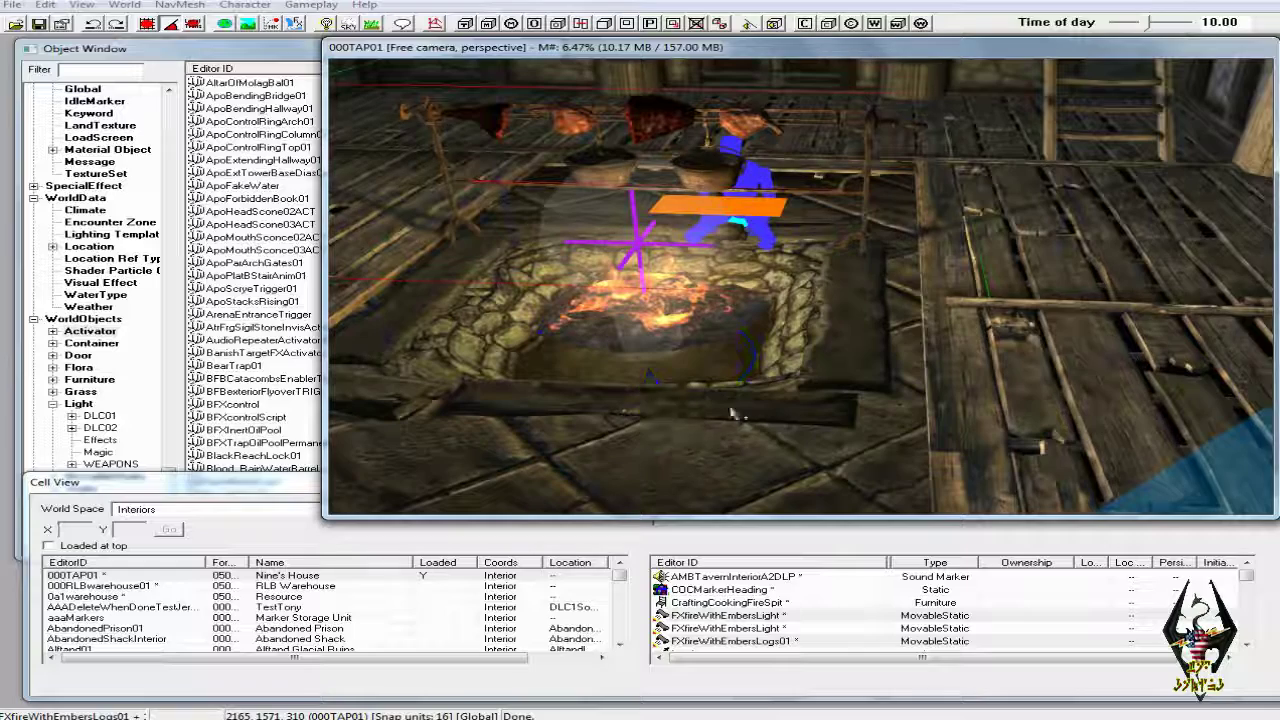
Lower the hearth floor piece WRIntFloorDirtFireAlcove02 vertically beneath the surrounding wooden floor
mouse_move(742, 308)
shift+middle_down()
mouse_move(739, 338)
mouse_move(733, 325)
shift+middle_up()
scroll(733, 323, up, 3)
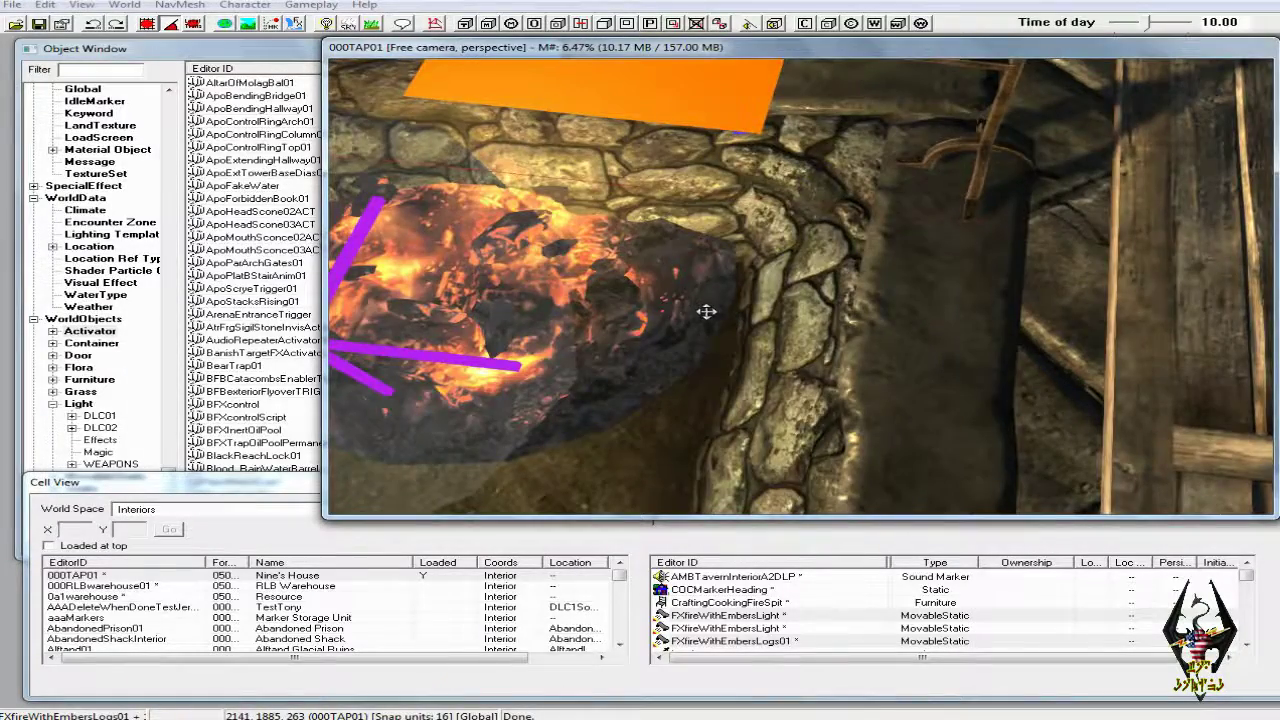
scroll(706, 312, down, 3)
shift+middle_drag(706, 312, 800, 316)
scroll(766, 296, down, 3)
click(849, 356)
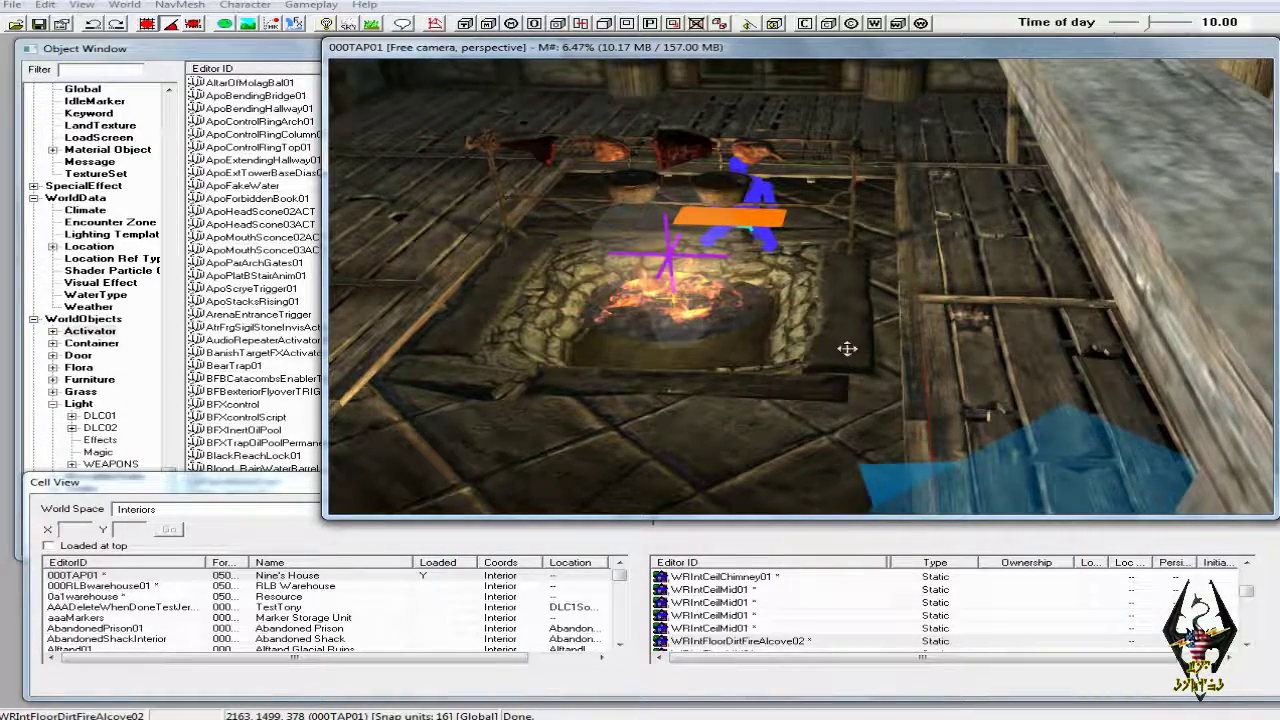
drag(847, 348, 850, 512)
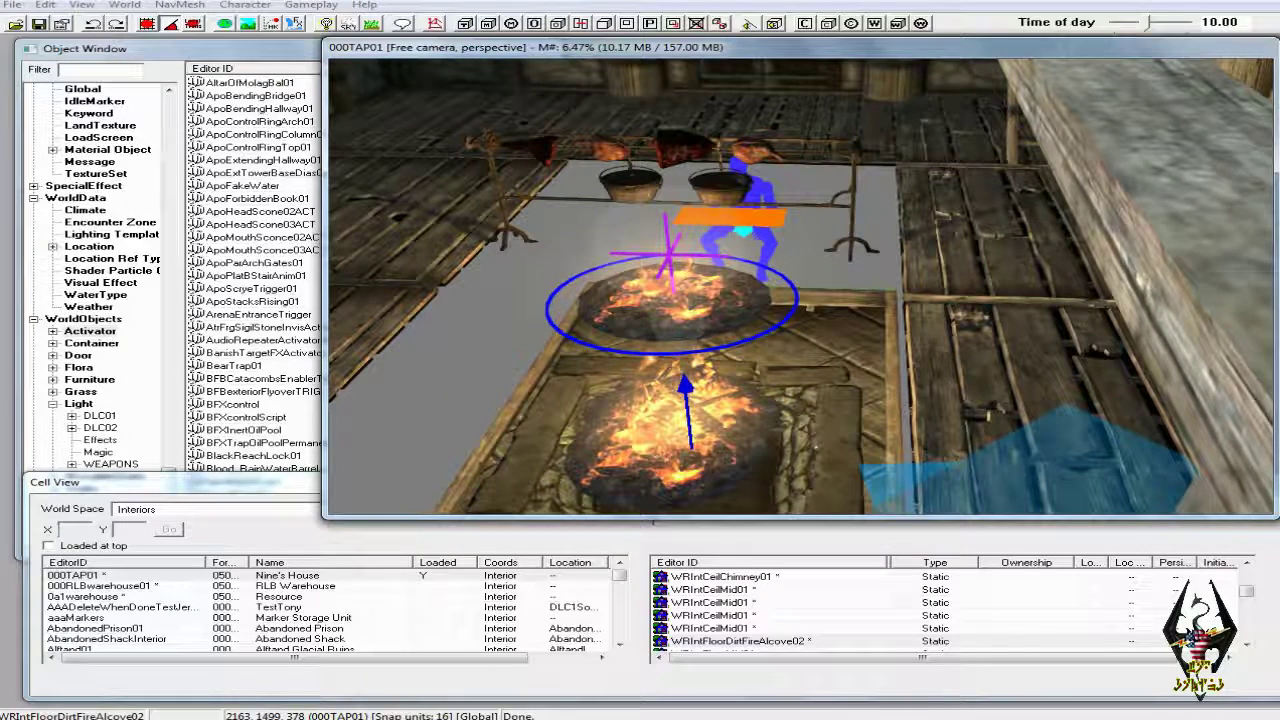
Lower the FXfireWithEmbersLogs01 and FXfireWithEmbersLight effects vertically onto the sunken stone hearth
click(753, 307)
key(z)
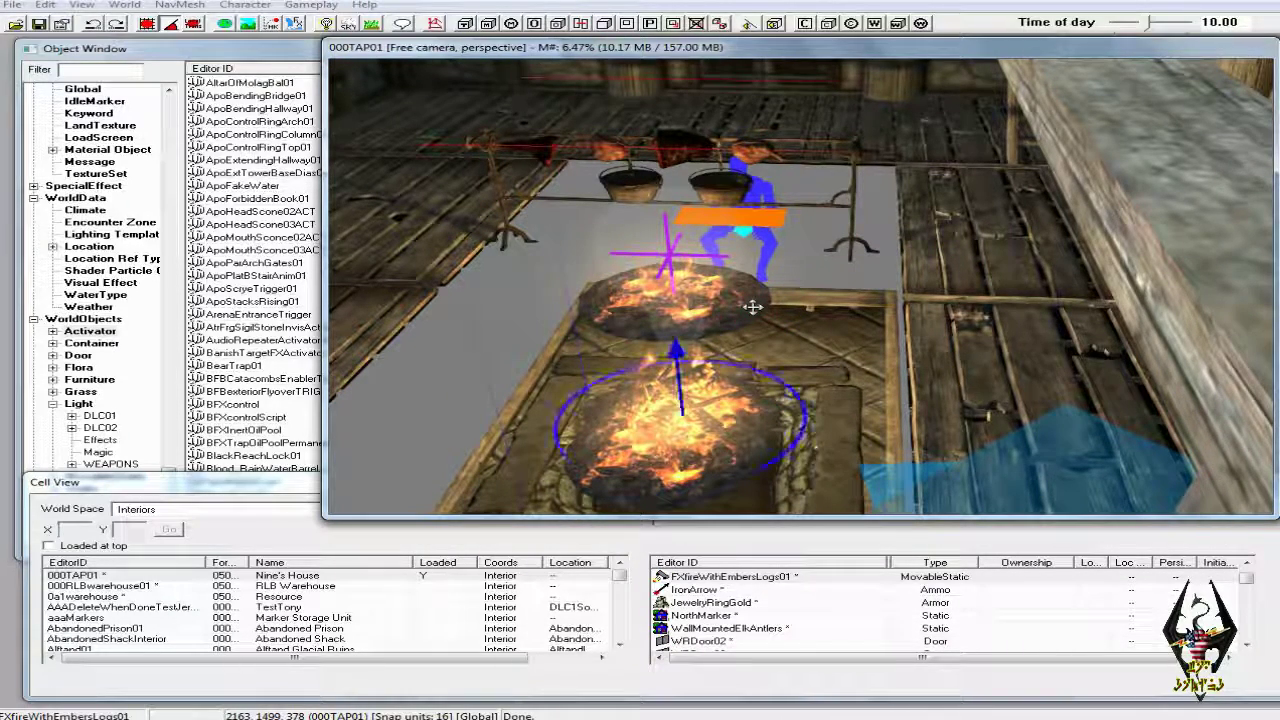
drag(755, 309, 756, 325)
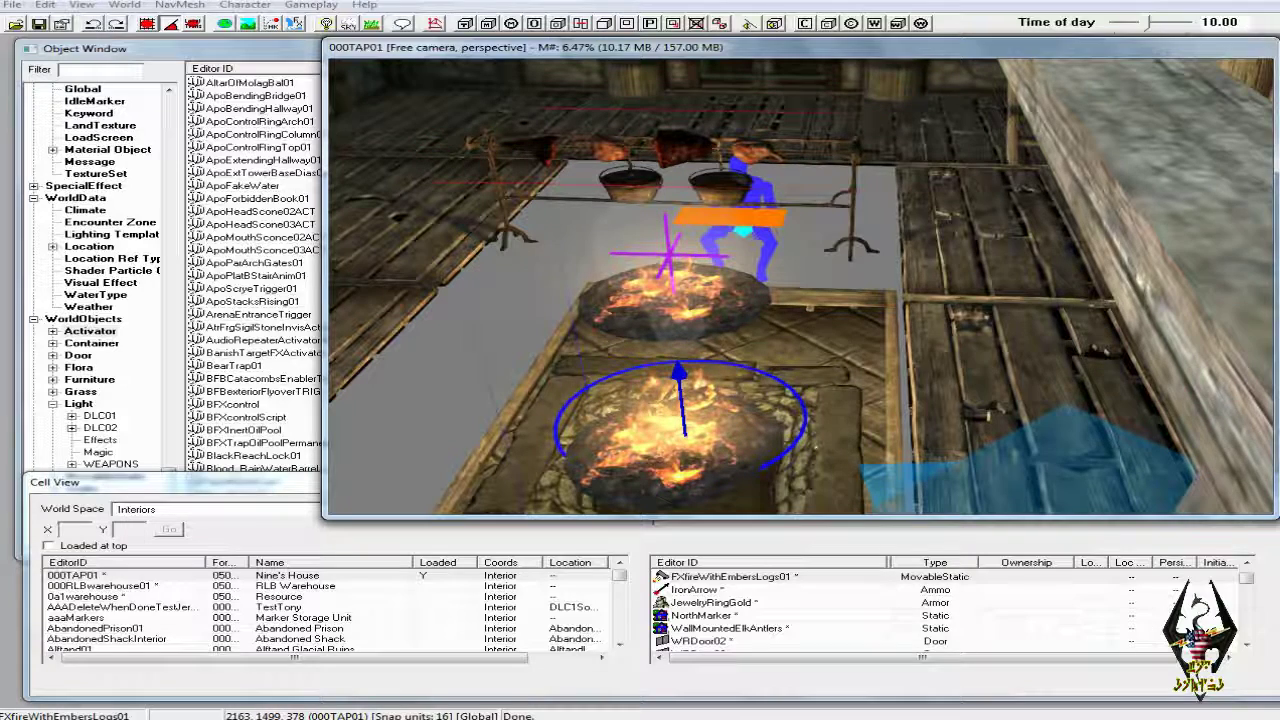
scroll(756, 303, up, 3)
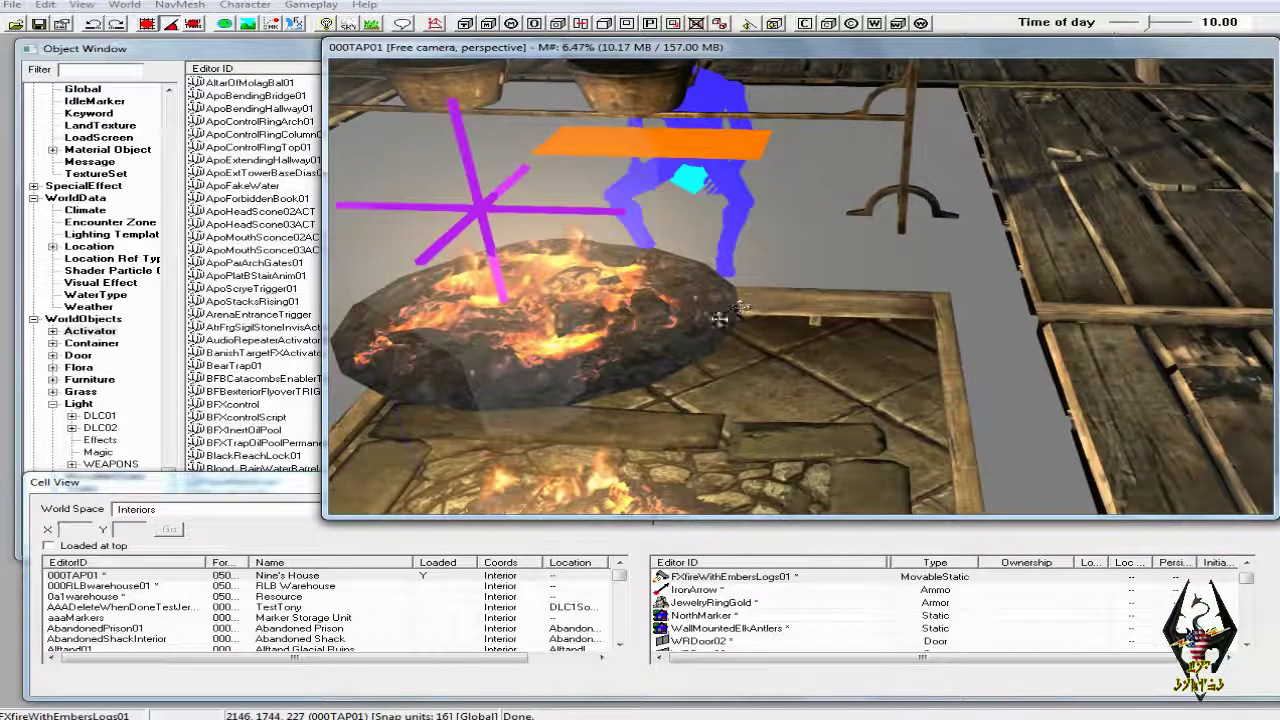
shift+middle_drag(710, 320, 643, 328)
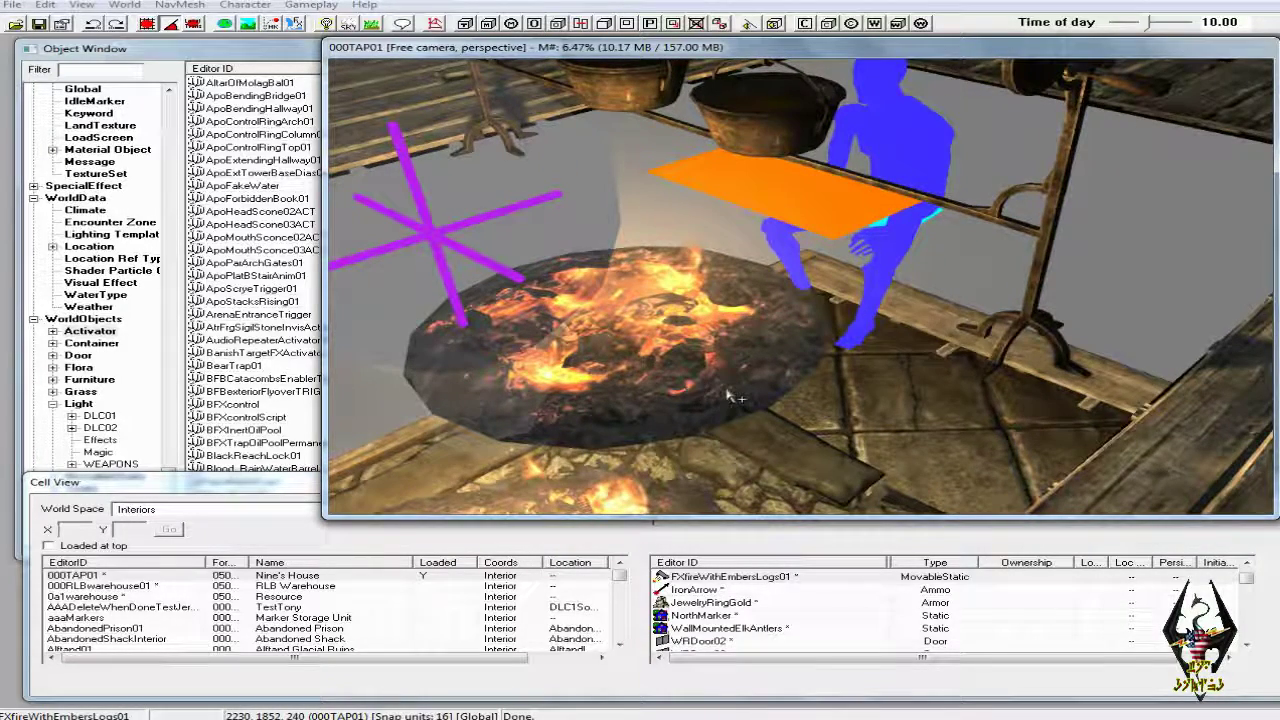
drag(730, 397, 728, 658)
key(z)
middle_drag(803, 286, 820, 272)
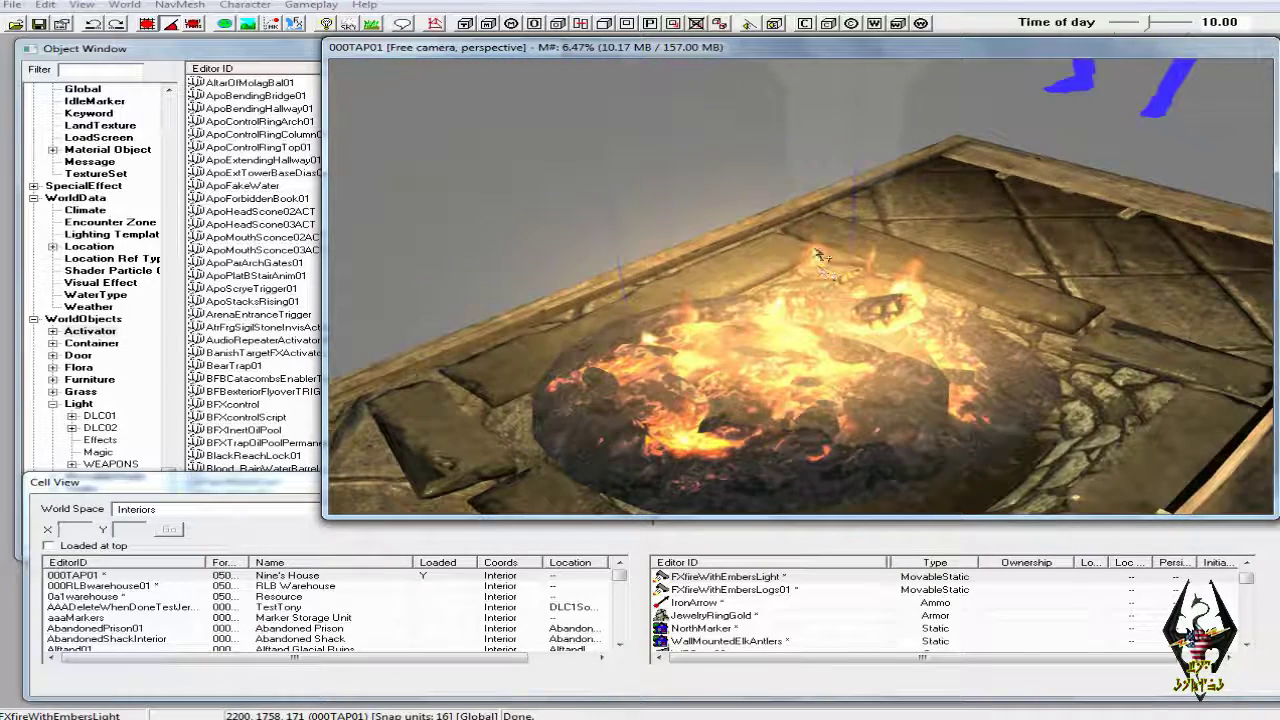
Duplicate the FXfireWithEmbersLight embers and shift the copy beside the original to fill more of the hearth
key(ctrl+d)
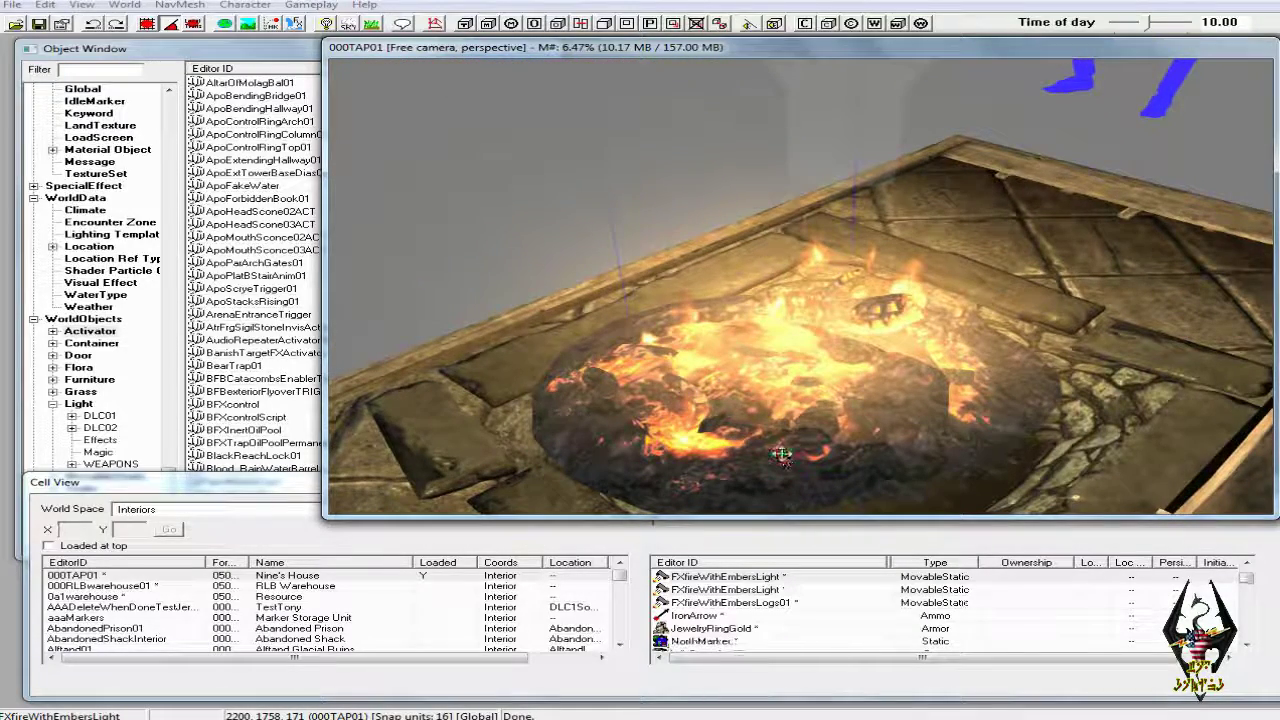
drag(796, 433, 800, 478)
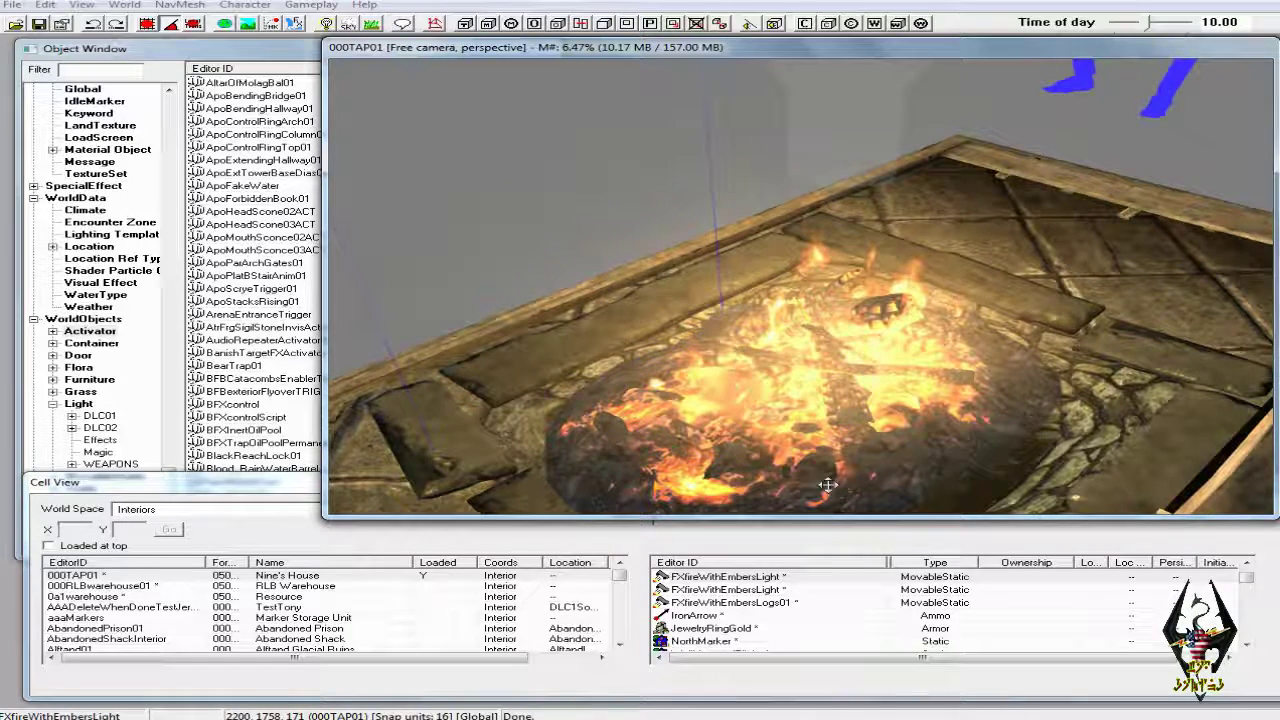
middle_drag(880, 471, 962, 436)
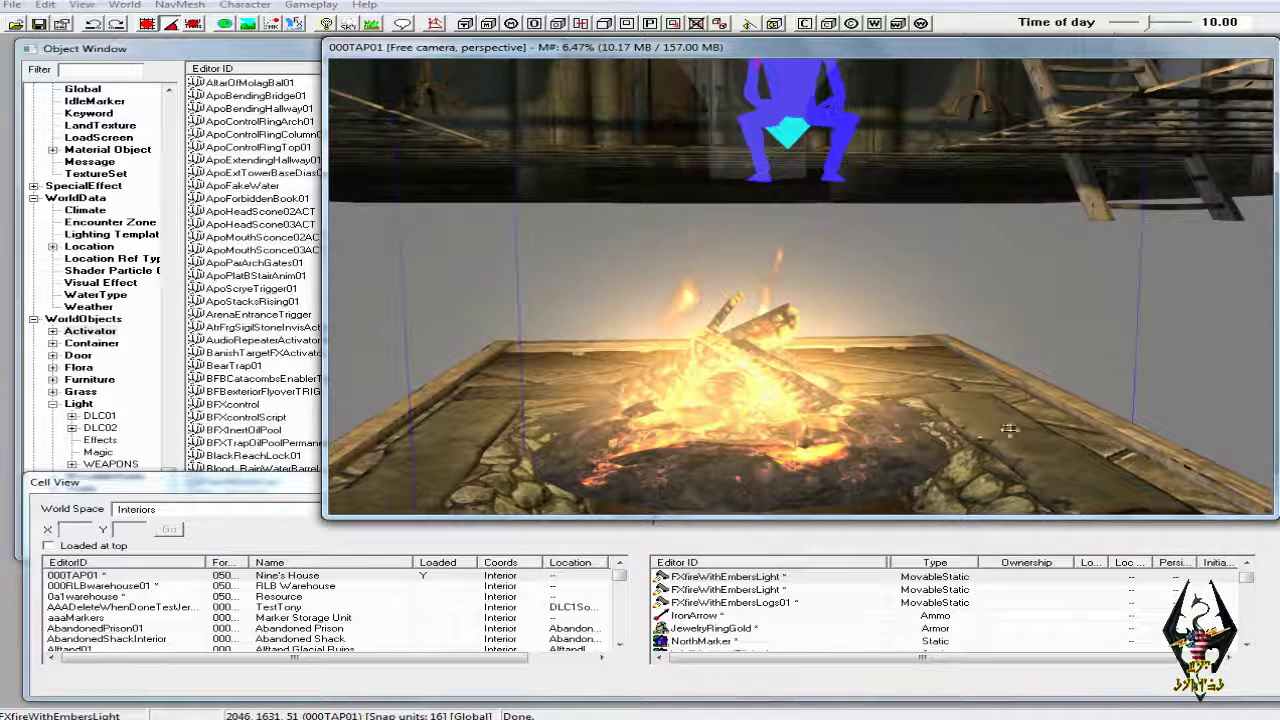
Raise the hearth floor piece WRIntFloorDirtFireAlcove02 vertically around the base of the fire effects
scroll(1120, 478, down, 4)
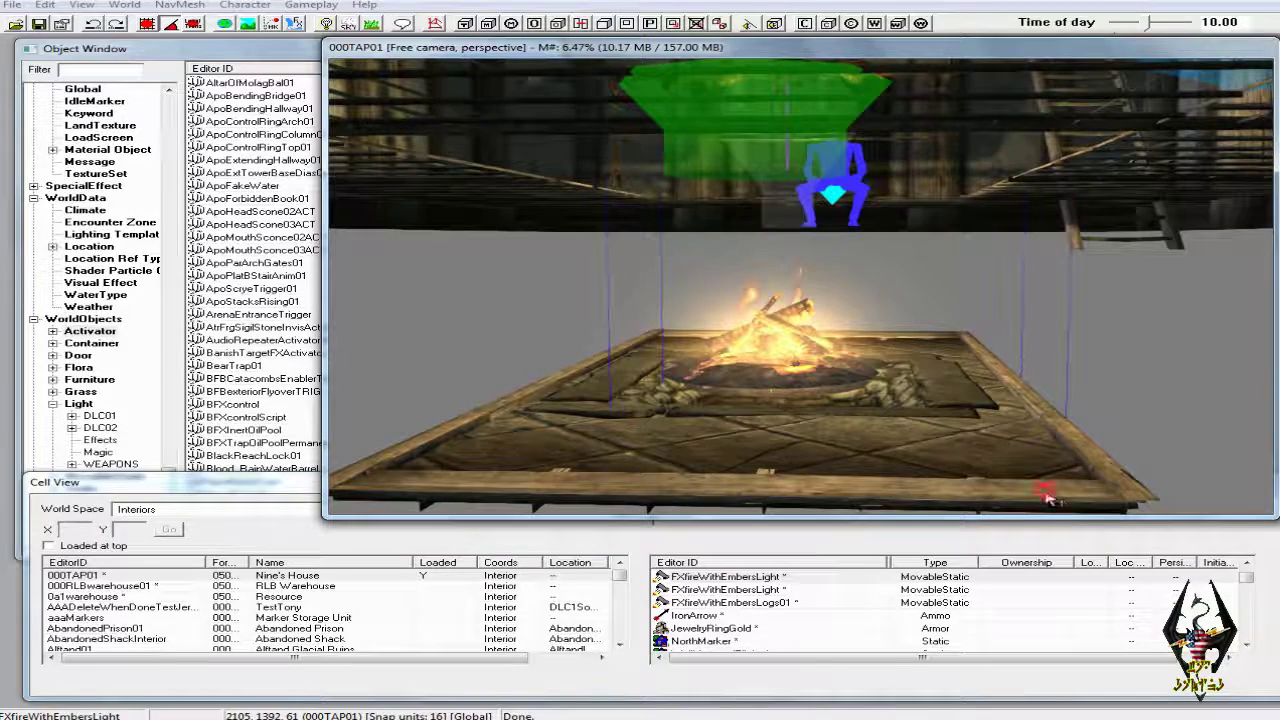
click(1046, 500)
key(z)
drag(1042, 490, 1040, 430)
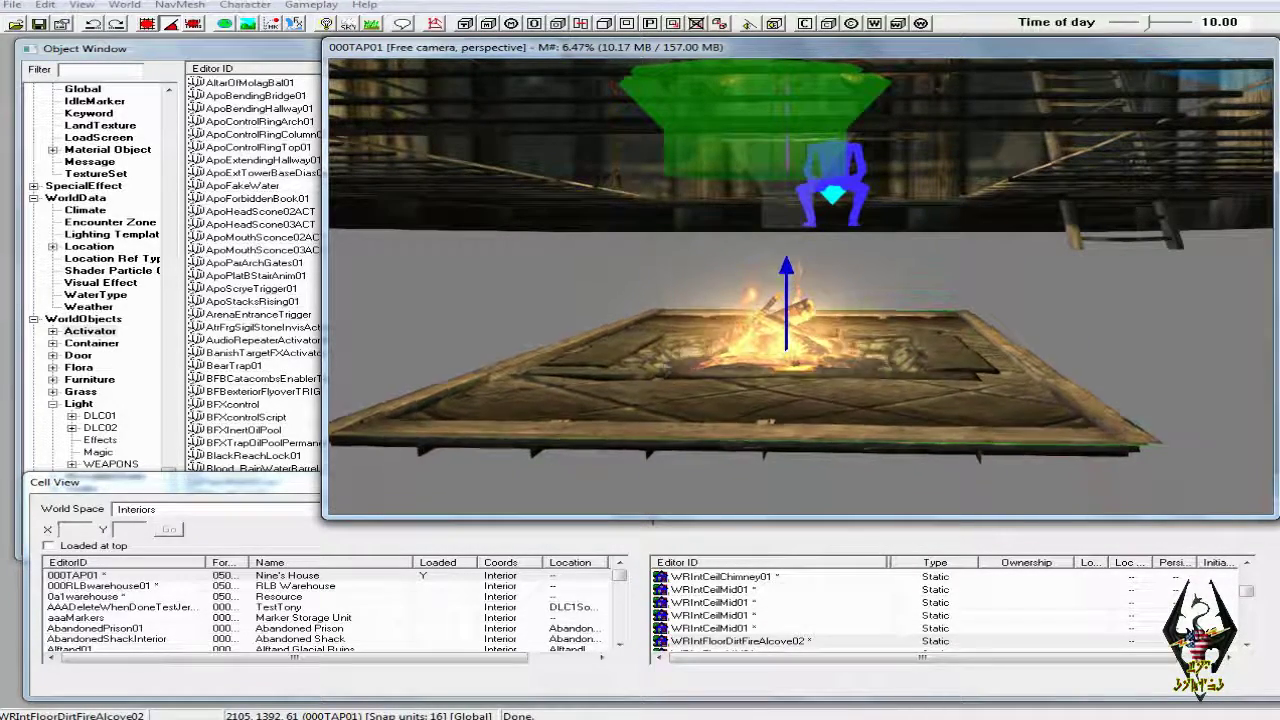
Delete the FXfireWithEmbersLogs01 fire effect from the hearth
middle_drag(1007, 376, 1013, 410)
scroll(1013, 410, up, 2)
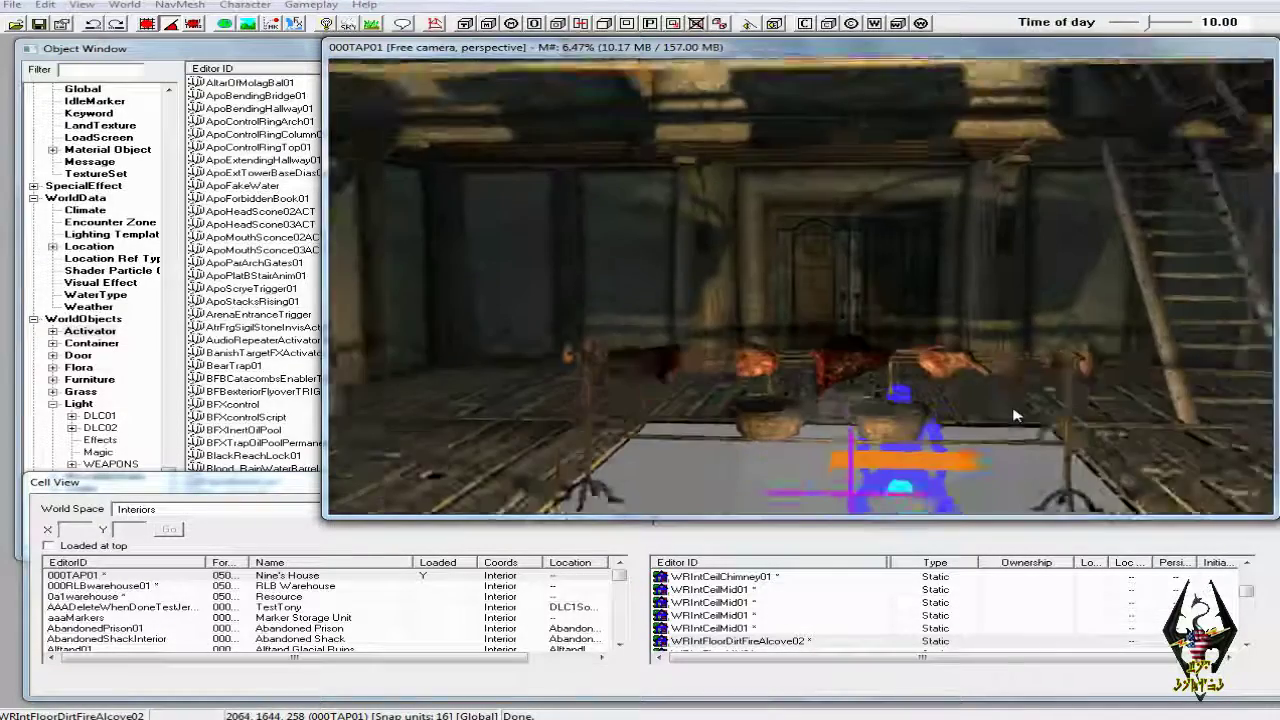
scroll(1013, 415, up, 2)
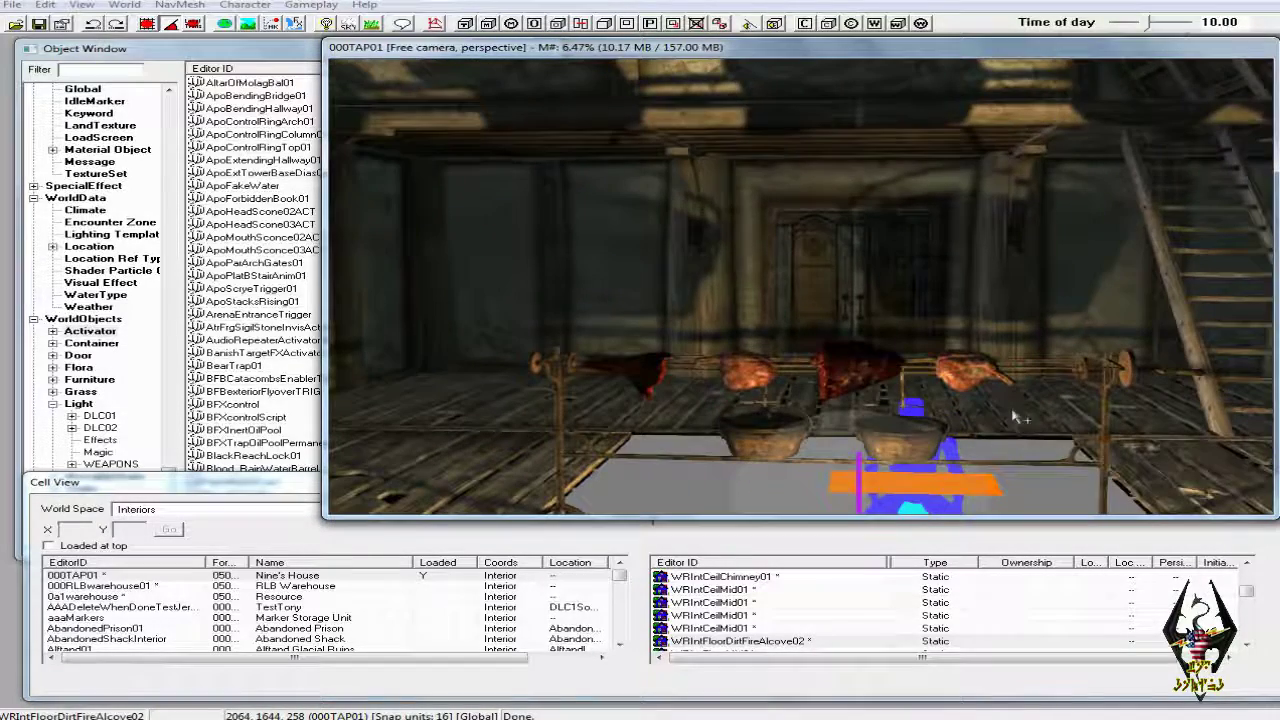
click(890, 465)
mouse_move(888, 463)
shift+middle_down()
mouse_move(914, 491)
mouse_move(879, 465)
shift+middle_up()
scroll(895, 470, down, 8)
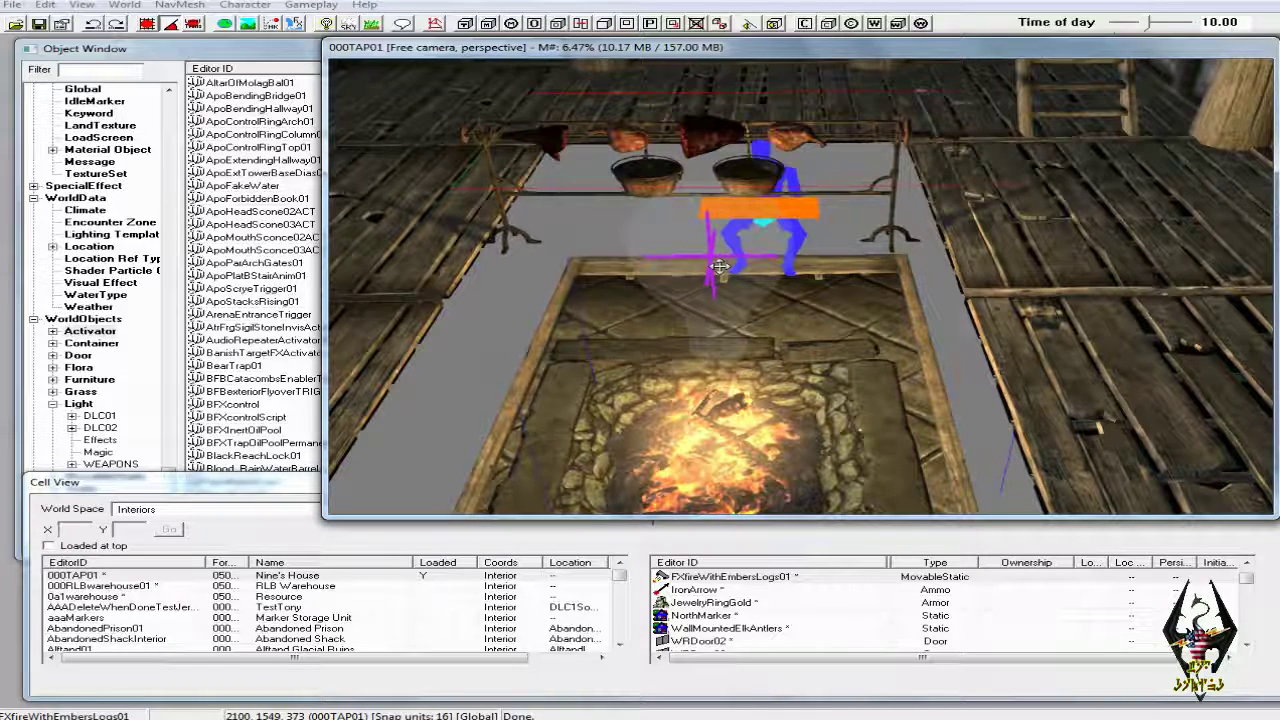
key(Delete)
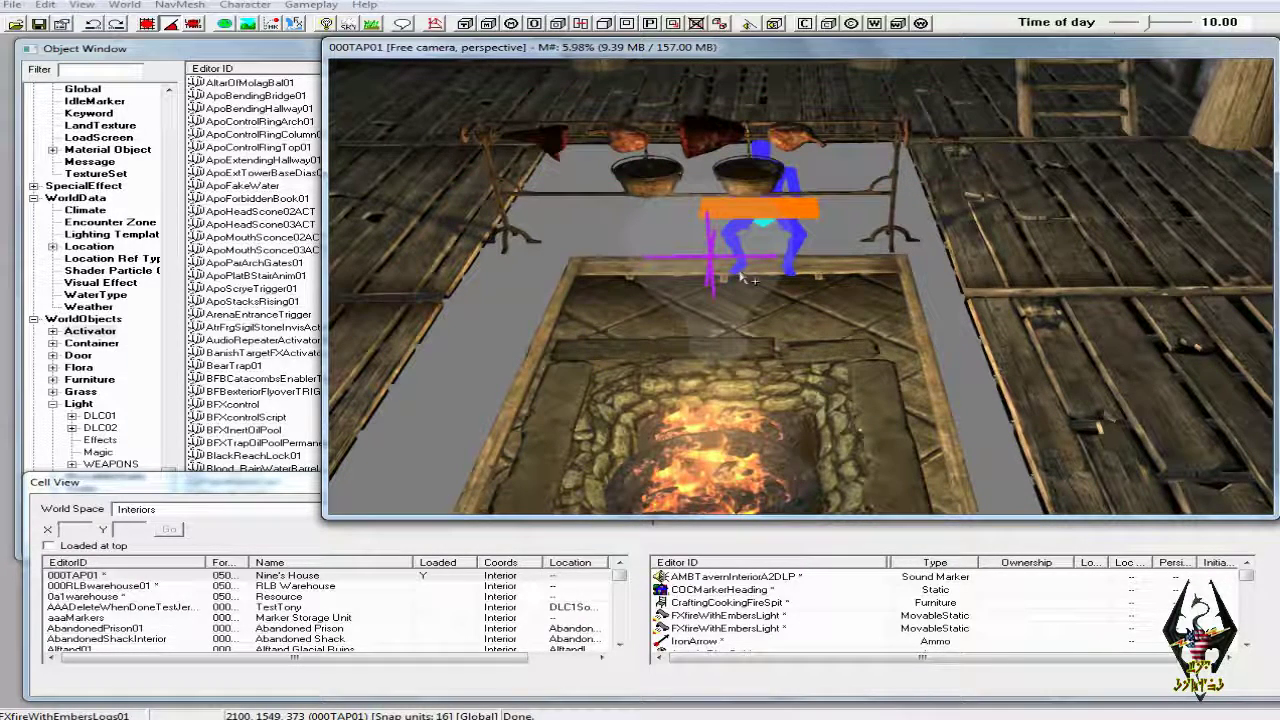
Replace the fire pit's WRFireLightShadow01 light with WRFireplaceFill using Search & Replace, limited to the selection
click(739, 271)
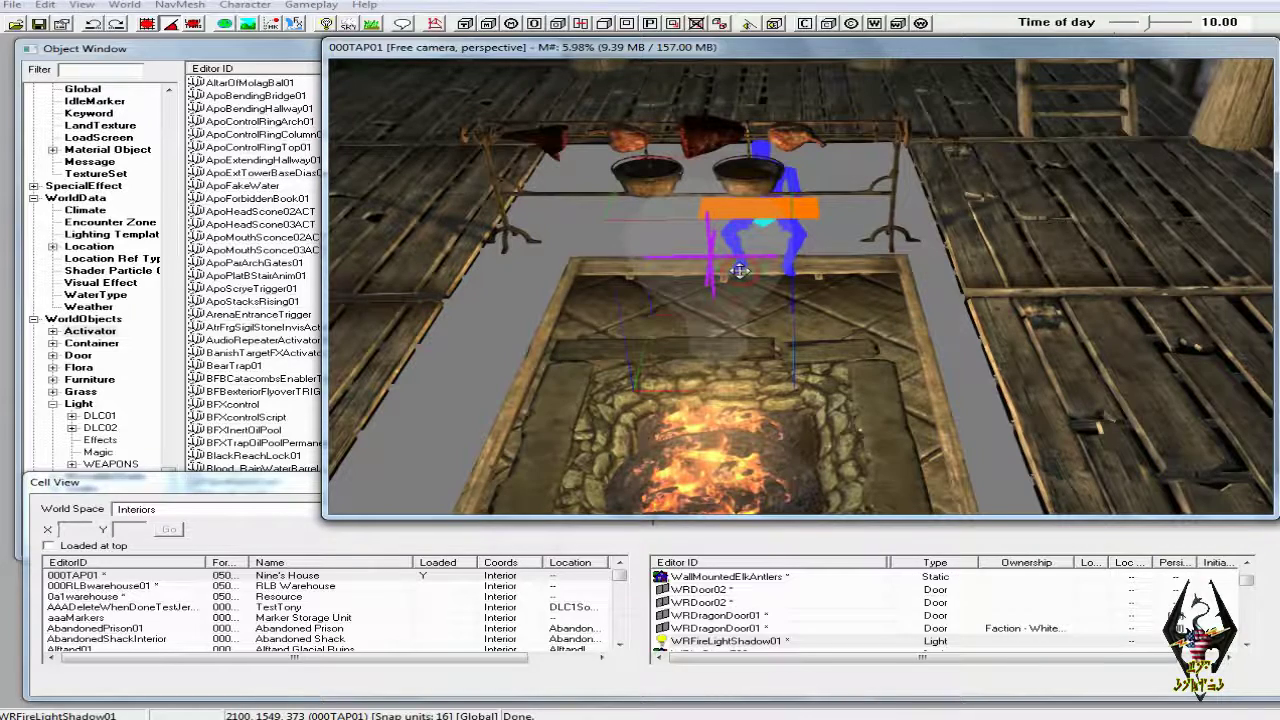
click(81, 6)
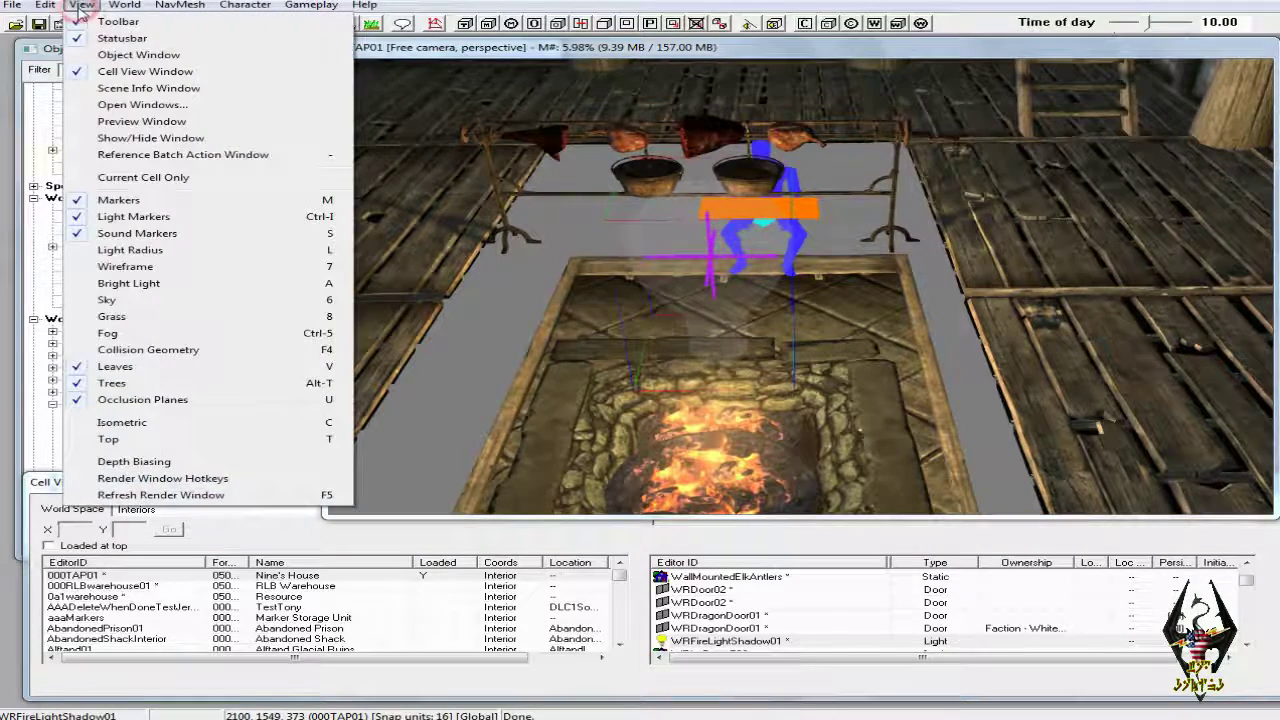
mouse_move(44, 8)
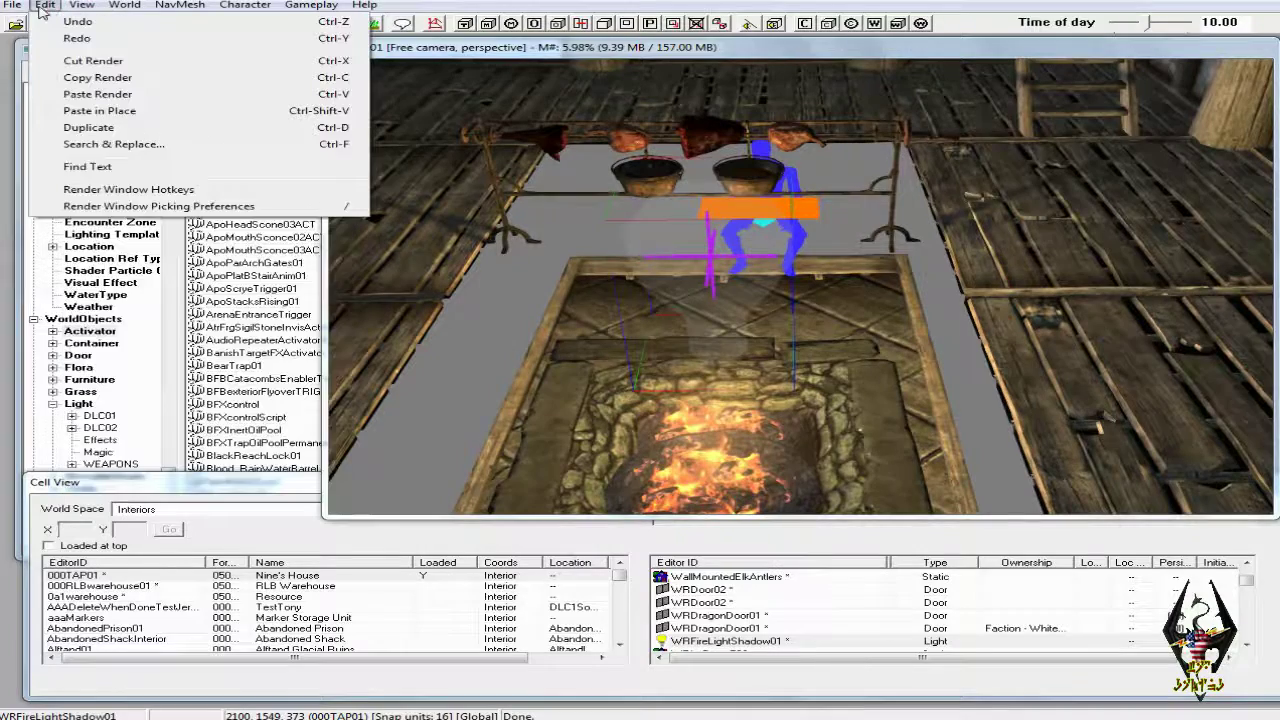
click(96, 146)
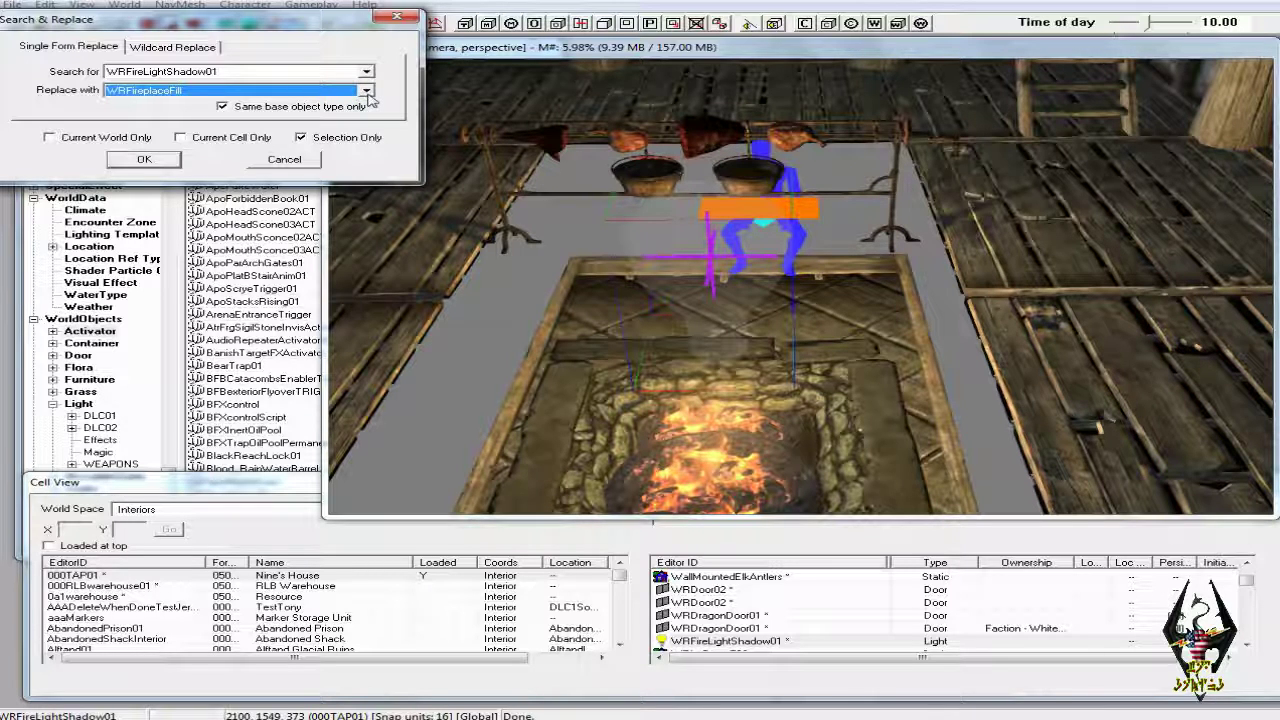
click(366, 91)
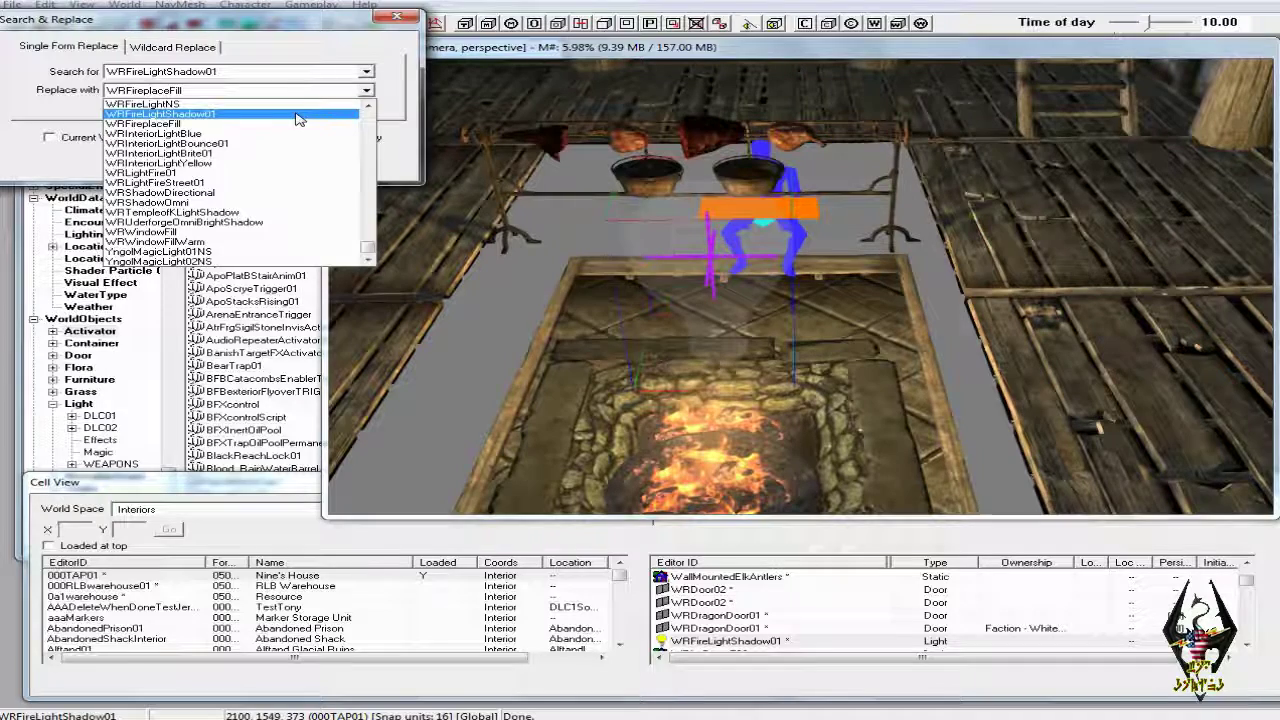
click(265, 128)
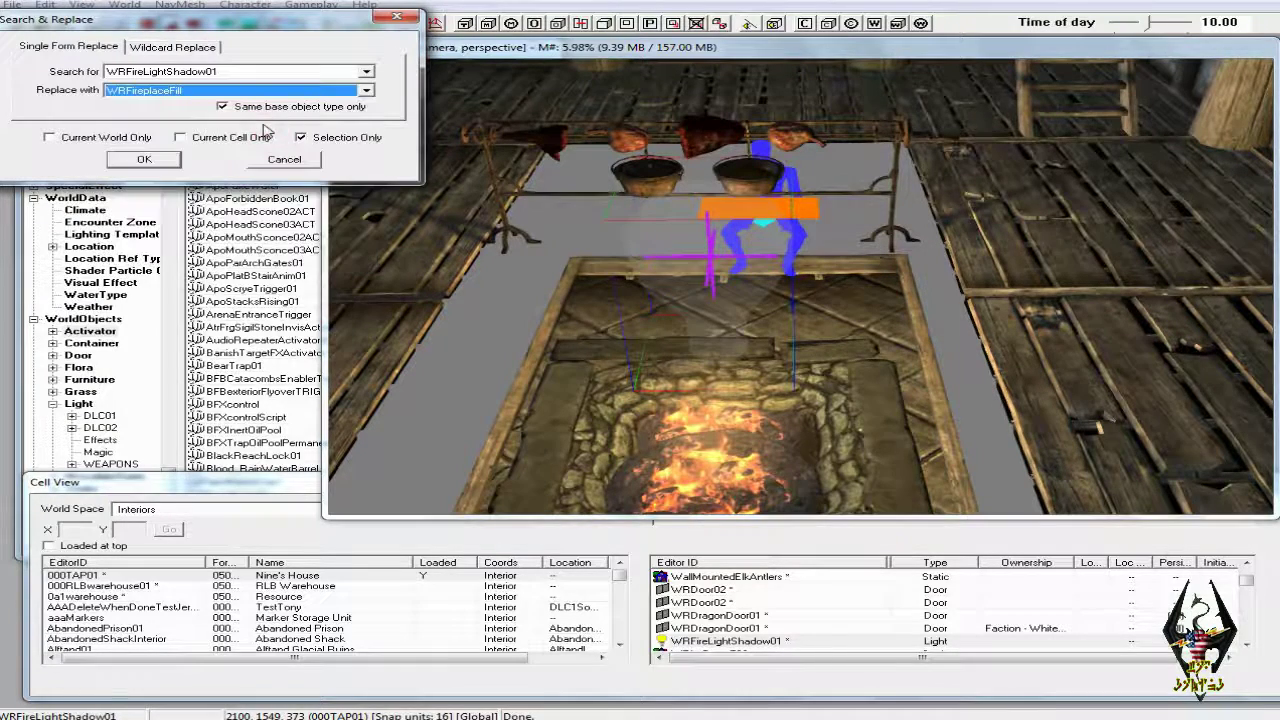
click(167, 162)
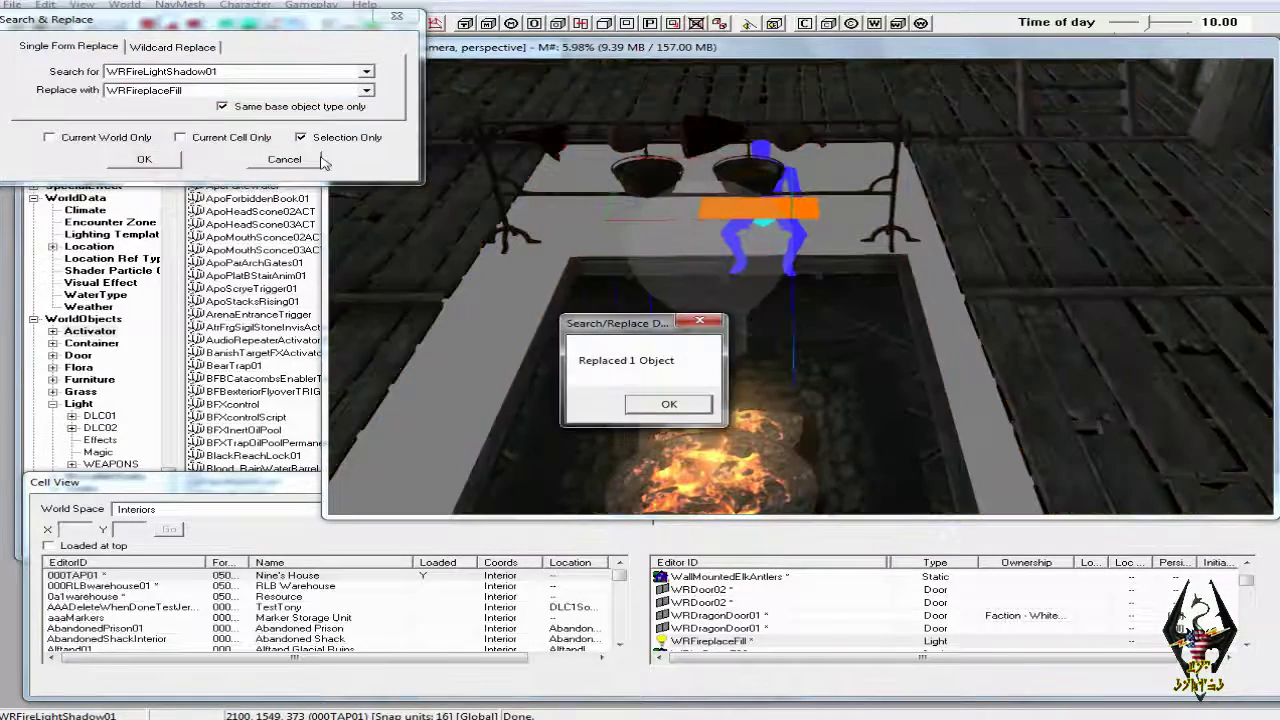
click(670, 404)
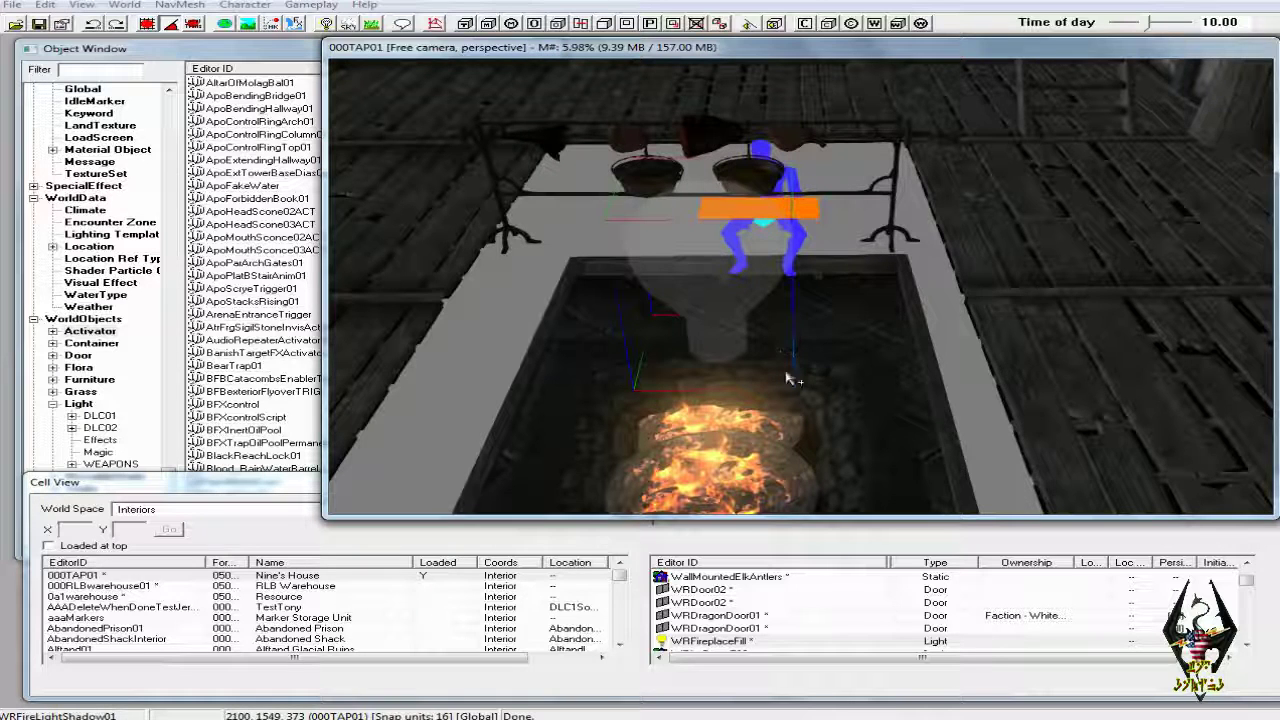
Select an FXfireWithEmbersLight ember bed in the hearth and nudge it slightly upward along the vertical axis
middle_drag(801, 408, 793, 399)
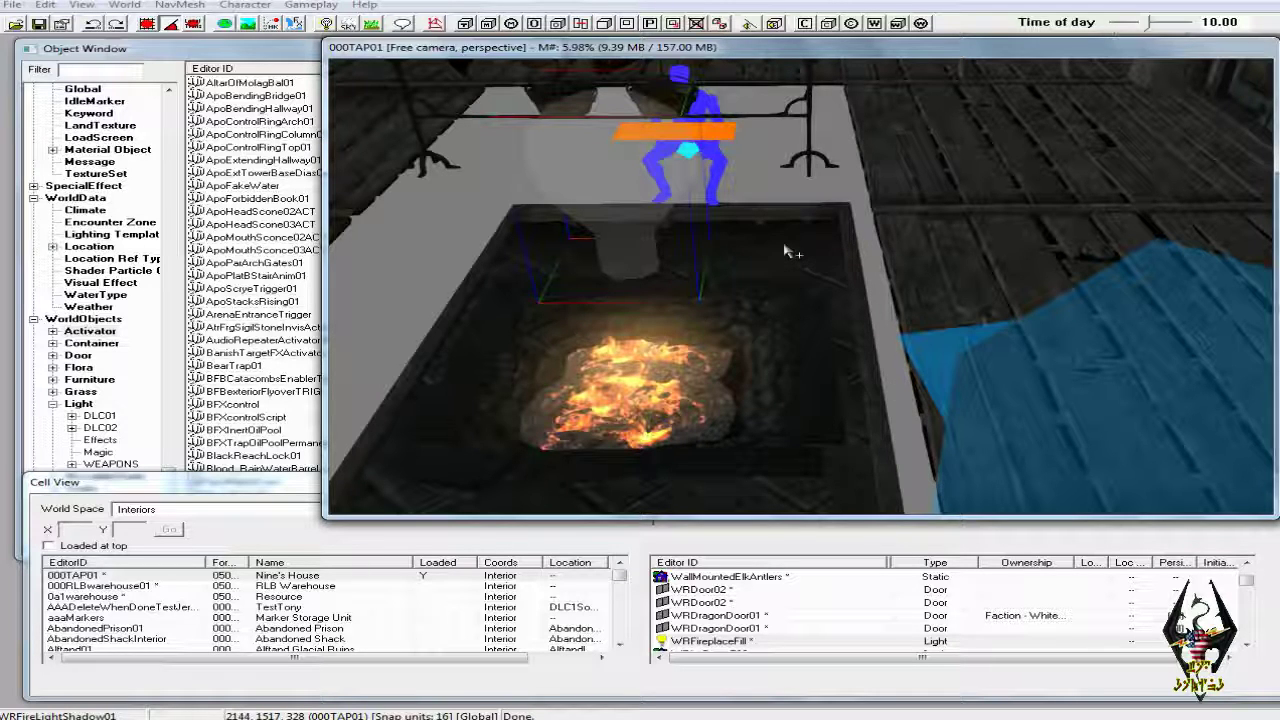
click(708, 370)
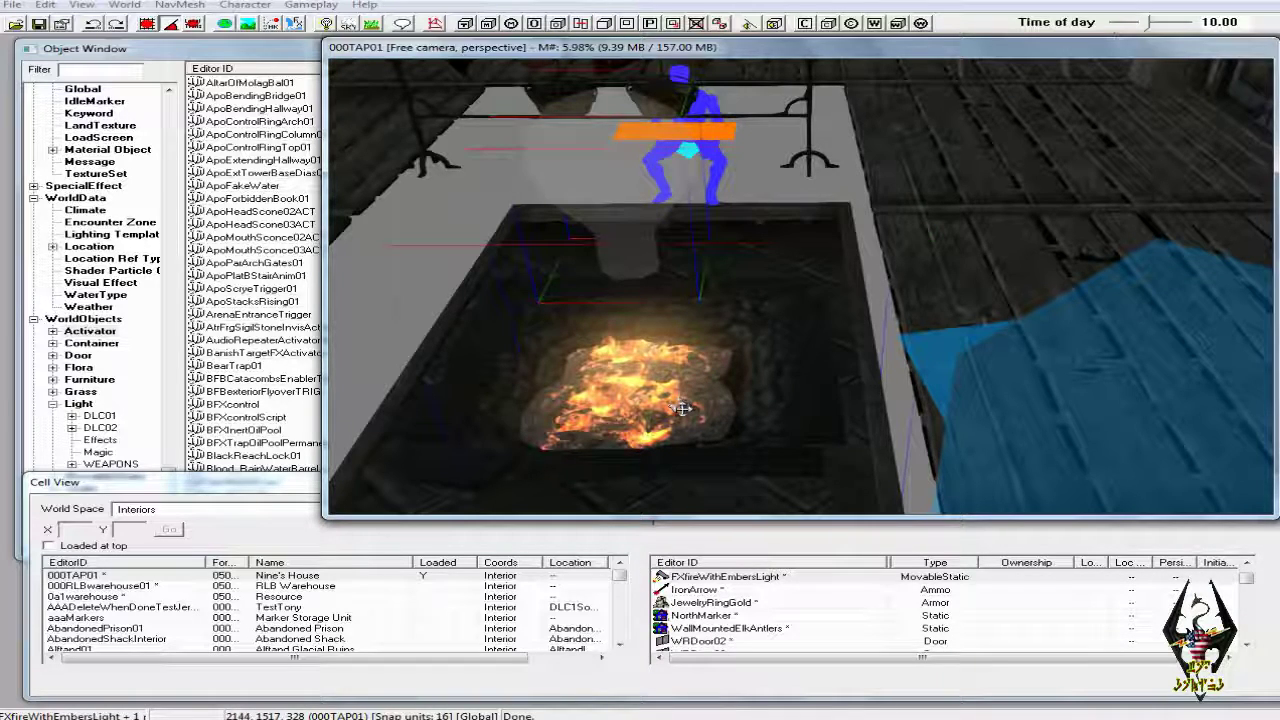
mouse_move(712, 415)
middle_down()
mouse_move(705, 445)
mouse_move(717, 443)
mouse_move(720, 405)
middle_up()
scroll(708, 449, up, 5)
click(716, 437)
scroll(716, 437, down, 1)
key(c)
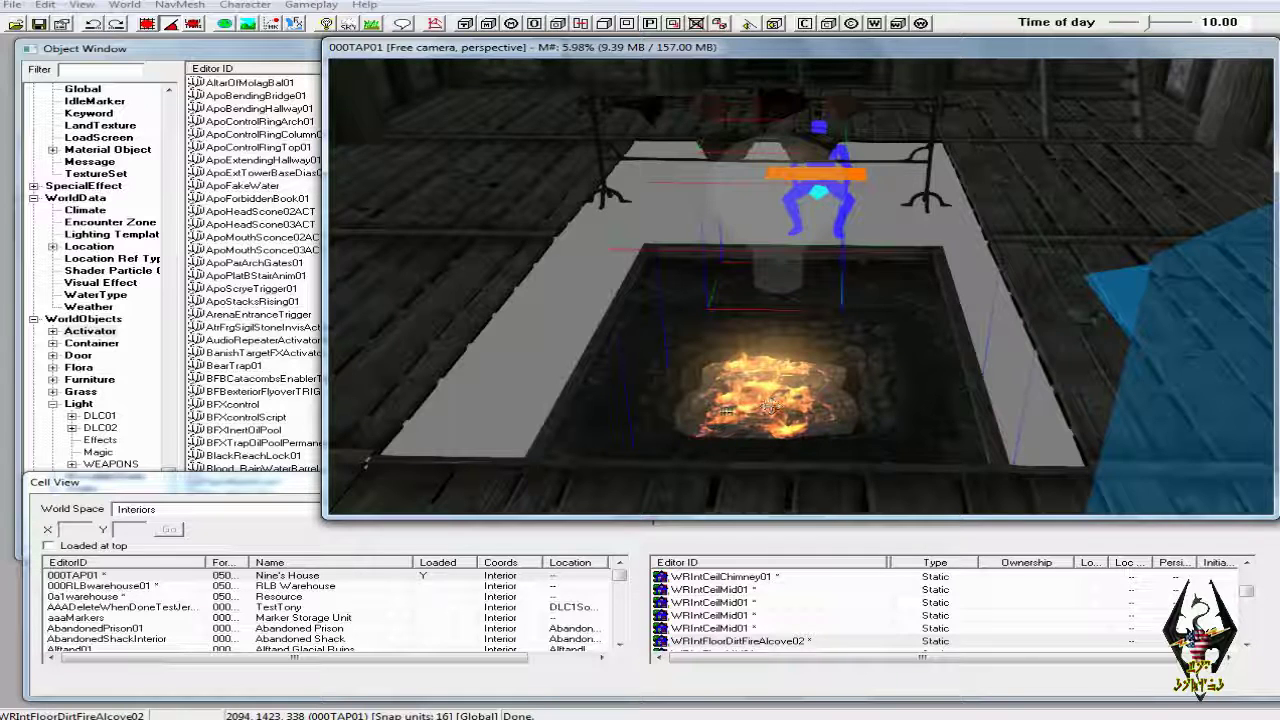
click(768, 405)
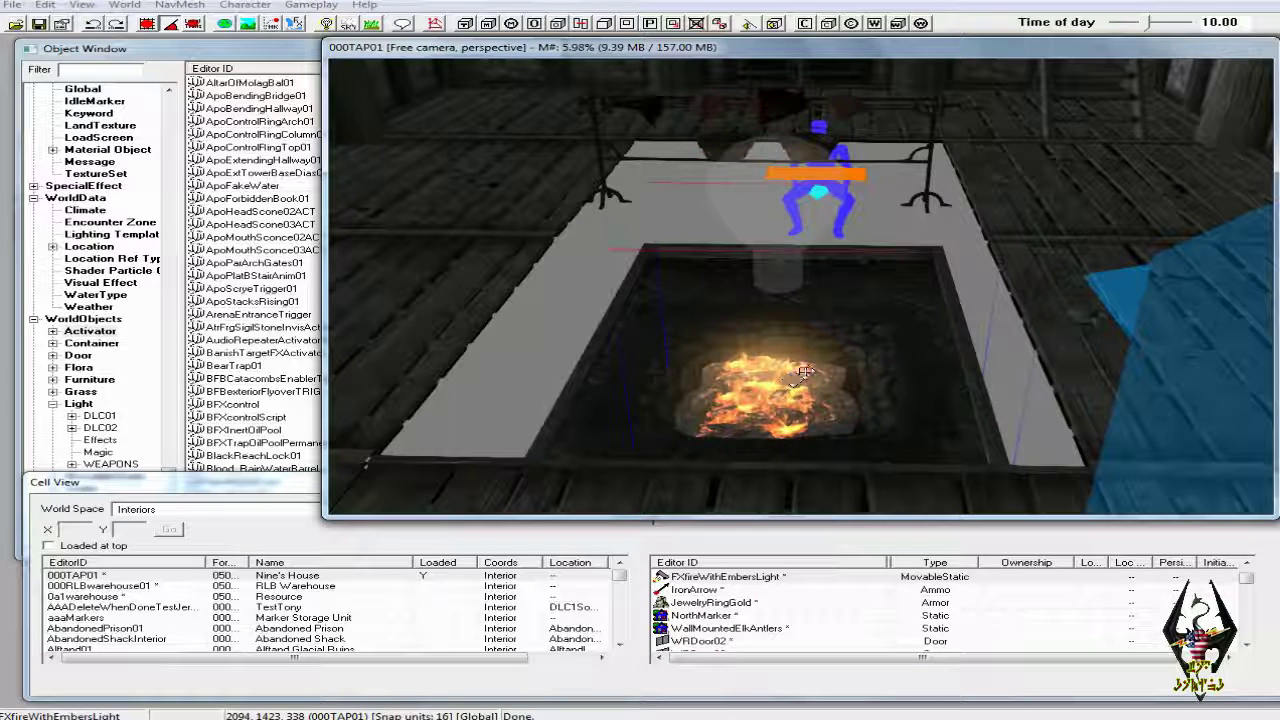
key(z)
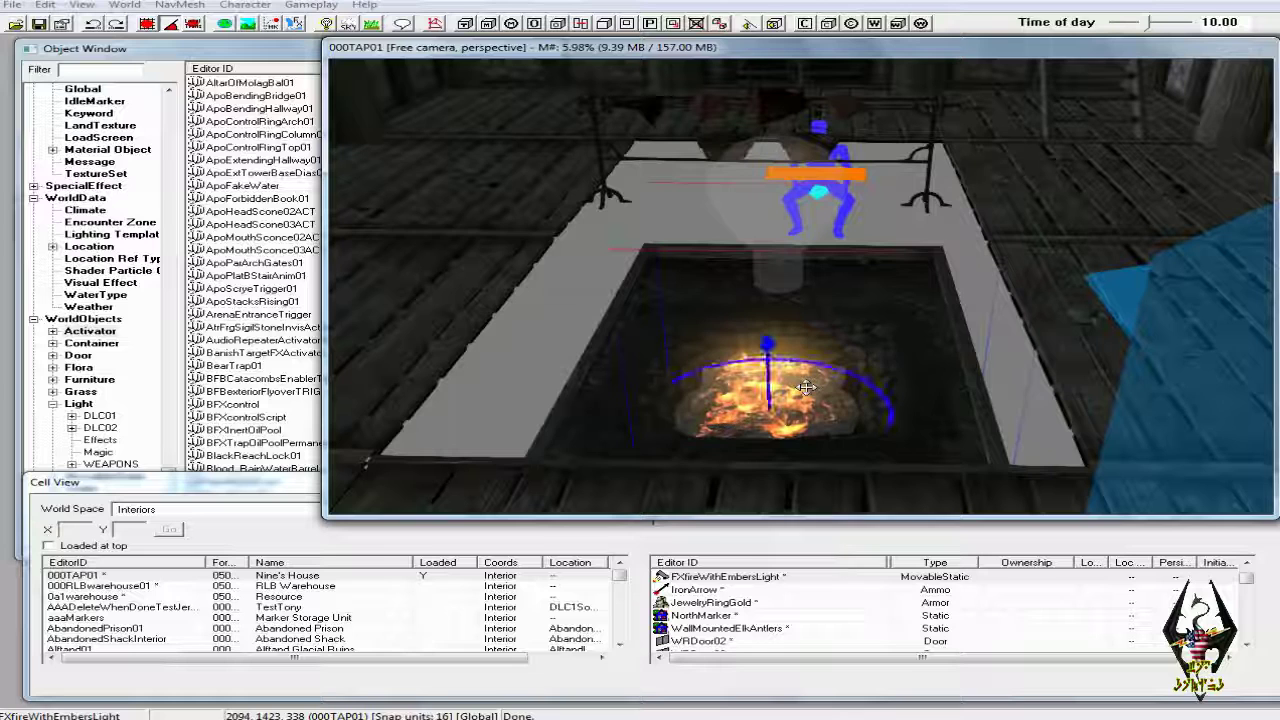
mouse_move(806, 387)
mouse_down()
mouse_move(806, 356)
mouse_move(800, 381)
mouse_up()
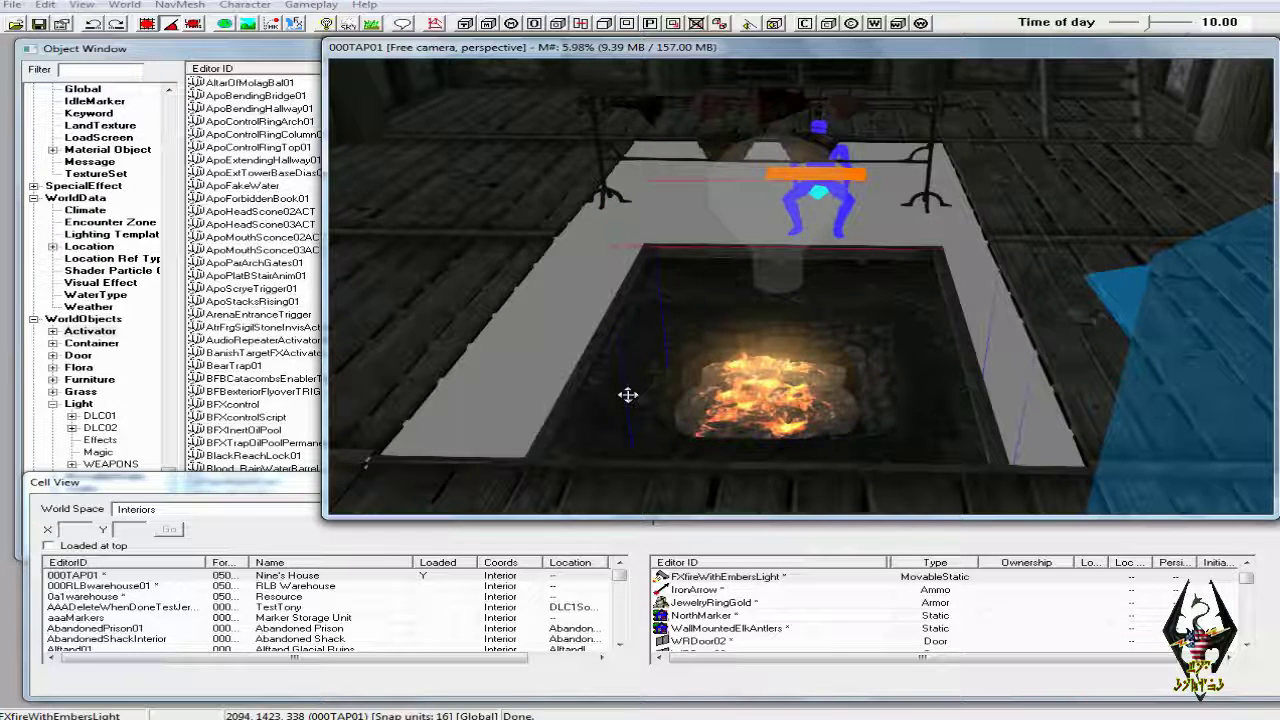
Raise the hearth floor piece WRIntFloorDirtFireAlcove02 vertically to fill the opening in the surrounding wooden floor
click(564, 429)
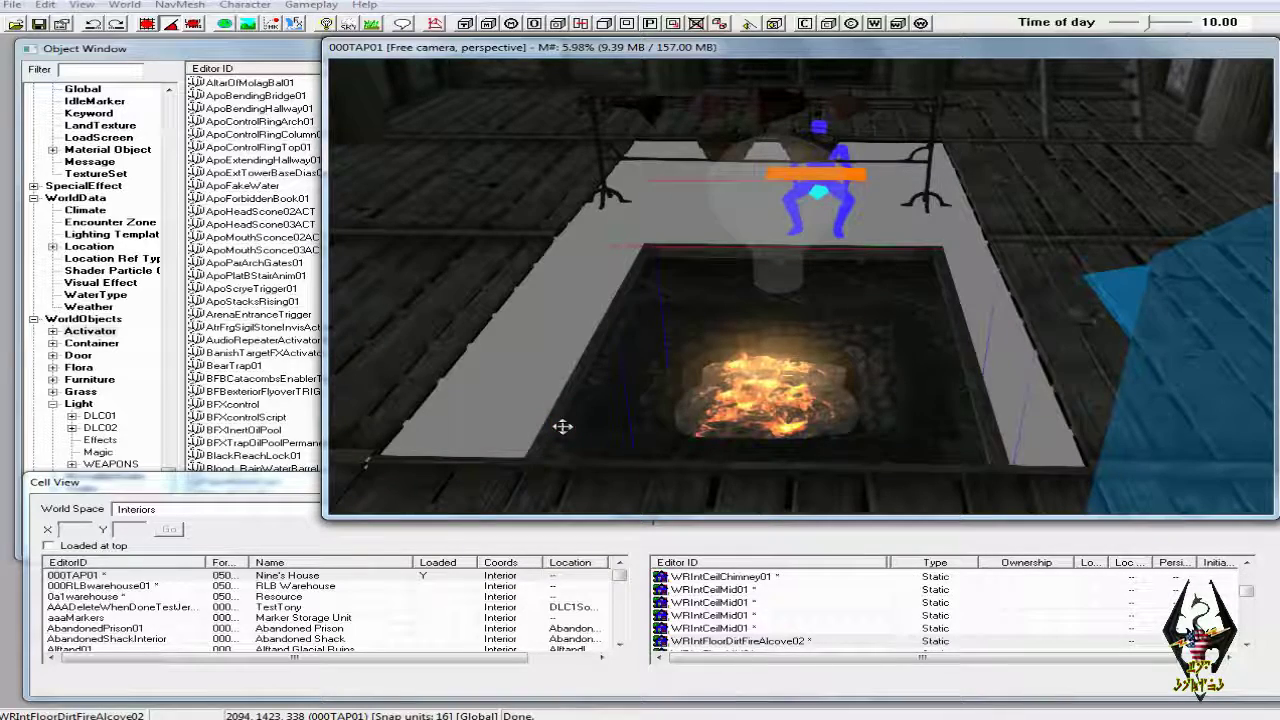
shift+middle_drag(631, 395, 624, 413)
scroll(623, 412, down, 4)
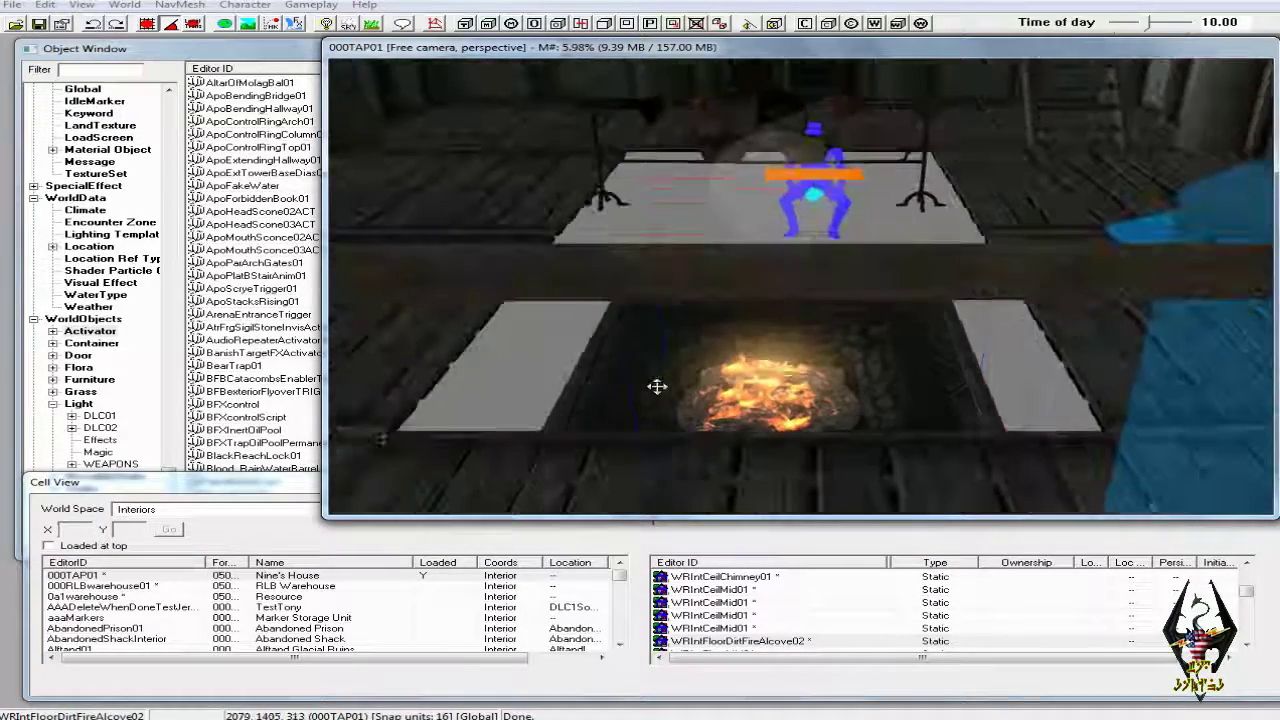
key(z)
drag(756, 411, 756, 275)
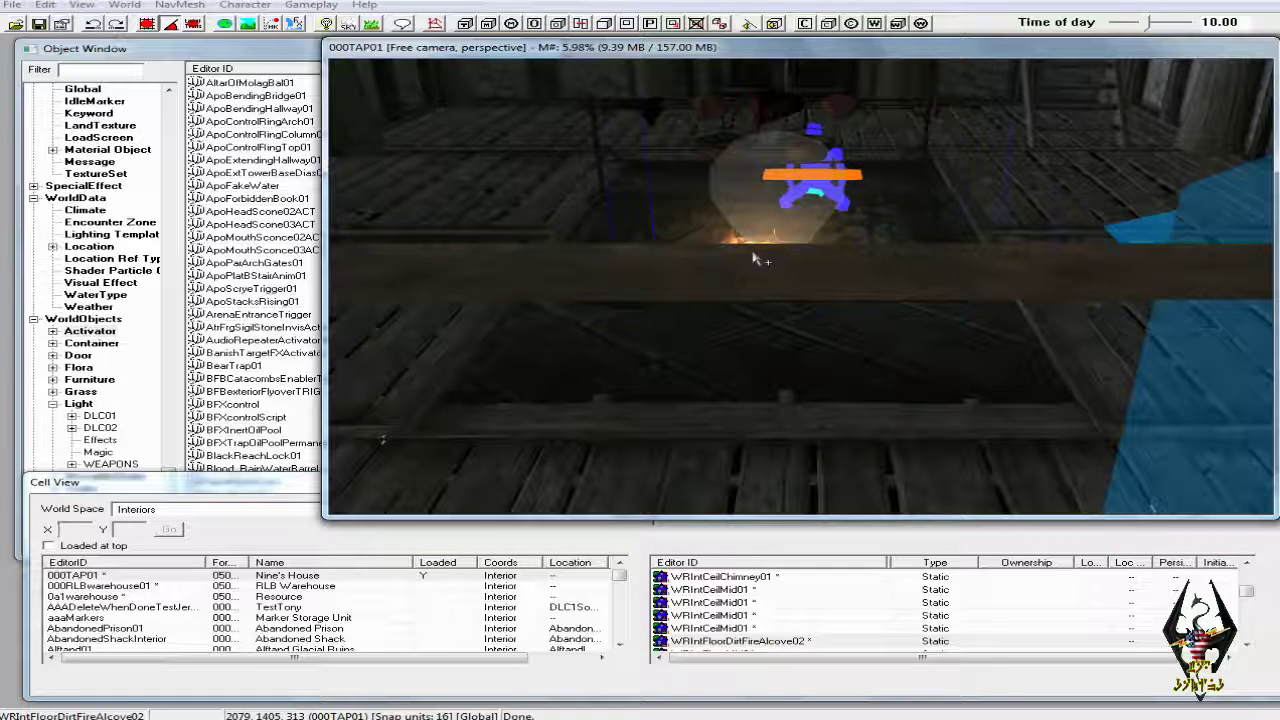
Raise the FXfireWithEmbersLight ember beds left below the floor up into the raised stone hearth
scroll(750, 283, up, 5)
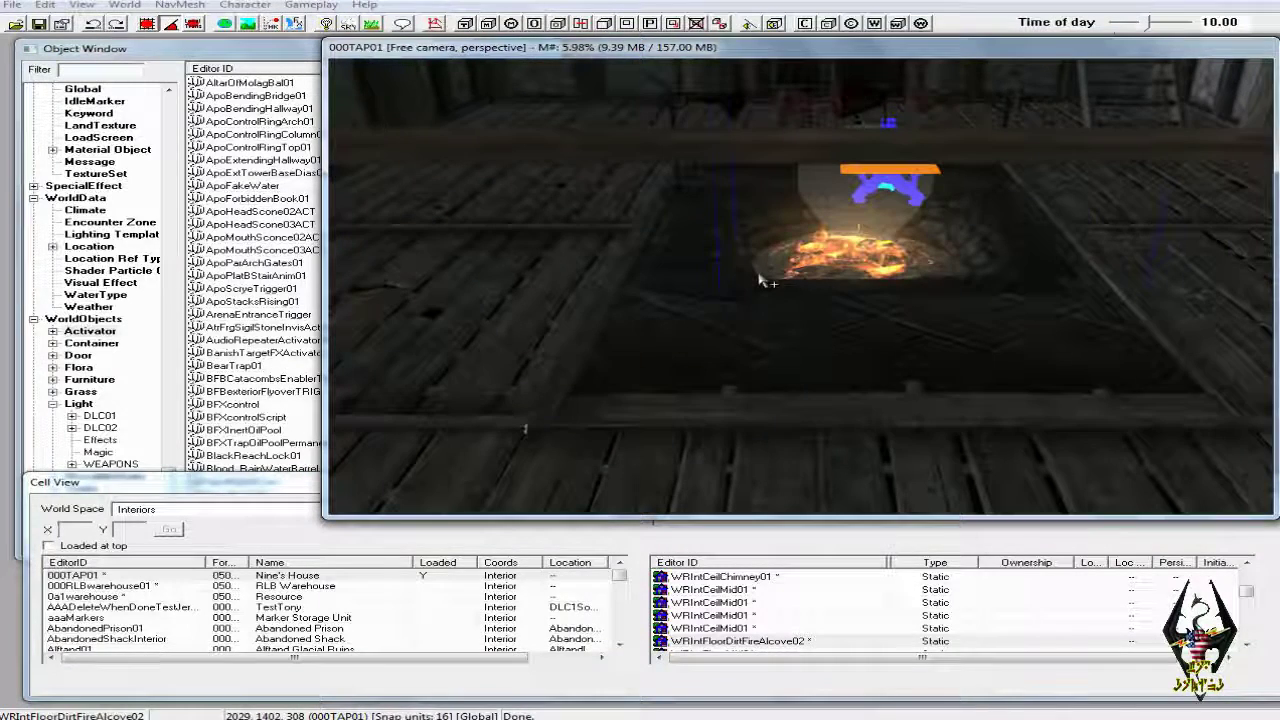
shift+middle_drag(761, 274, 753, 242)
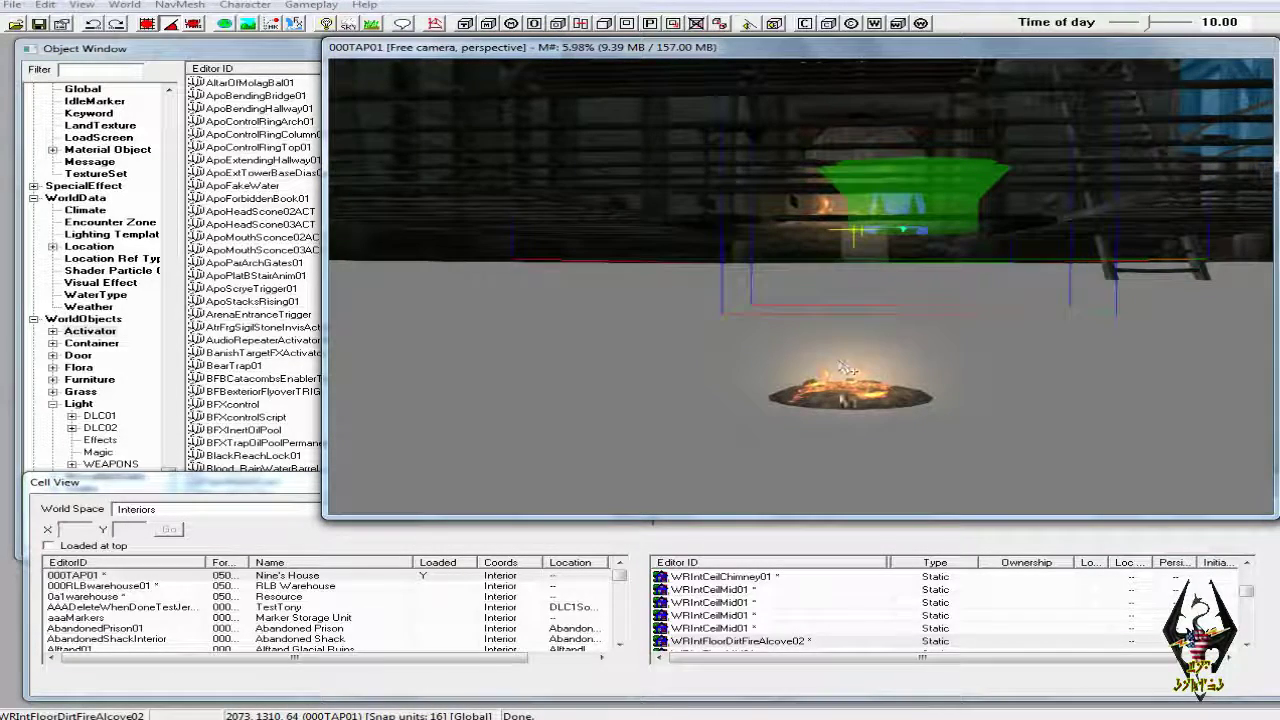
click(840, 394)
drag(840, 394, 850, 232)
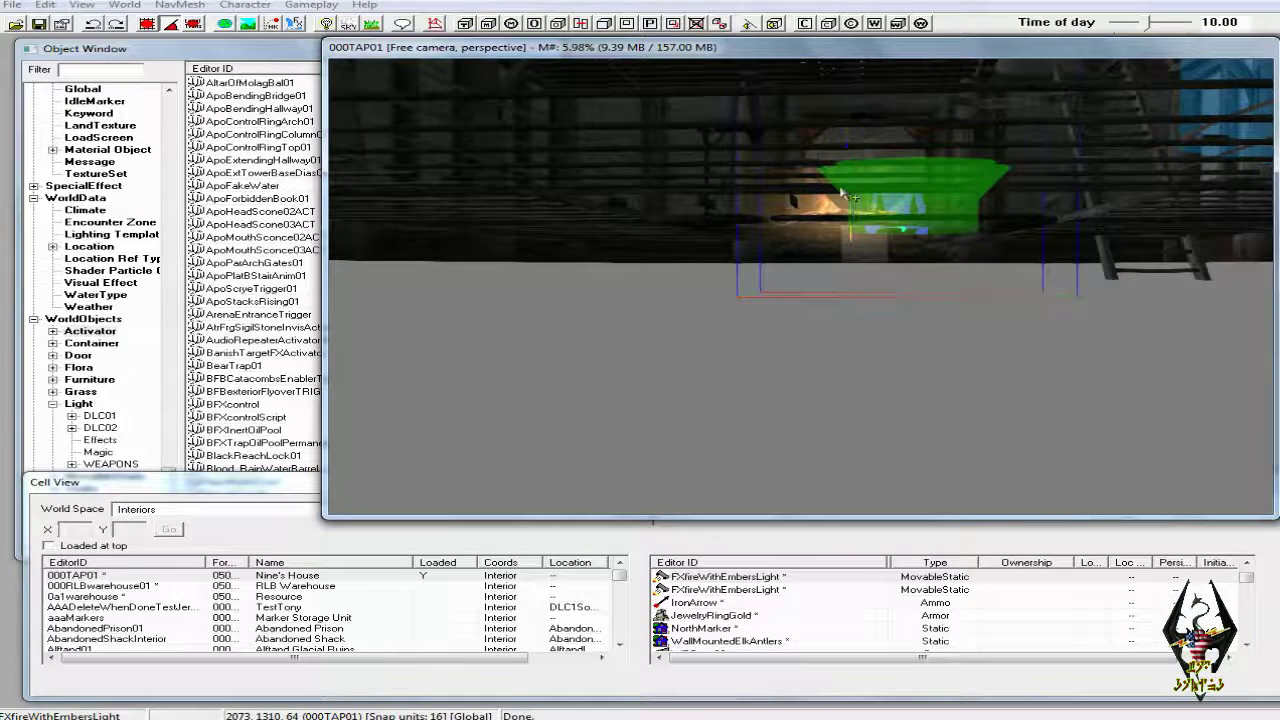
shift+middle_drag(840, 191, 840, 241)
scroll(840, 246, up, 4)
scroll(843, 249, up, 5)
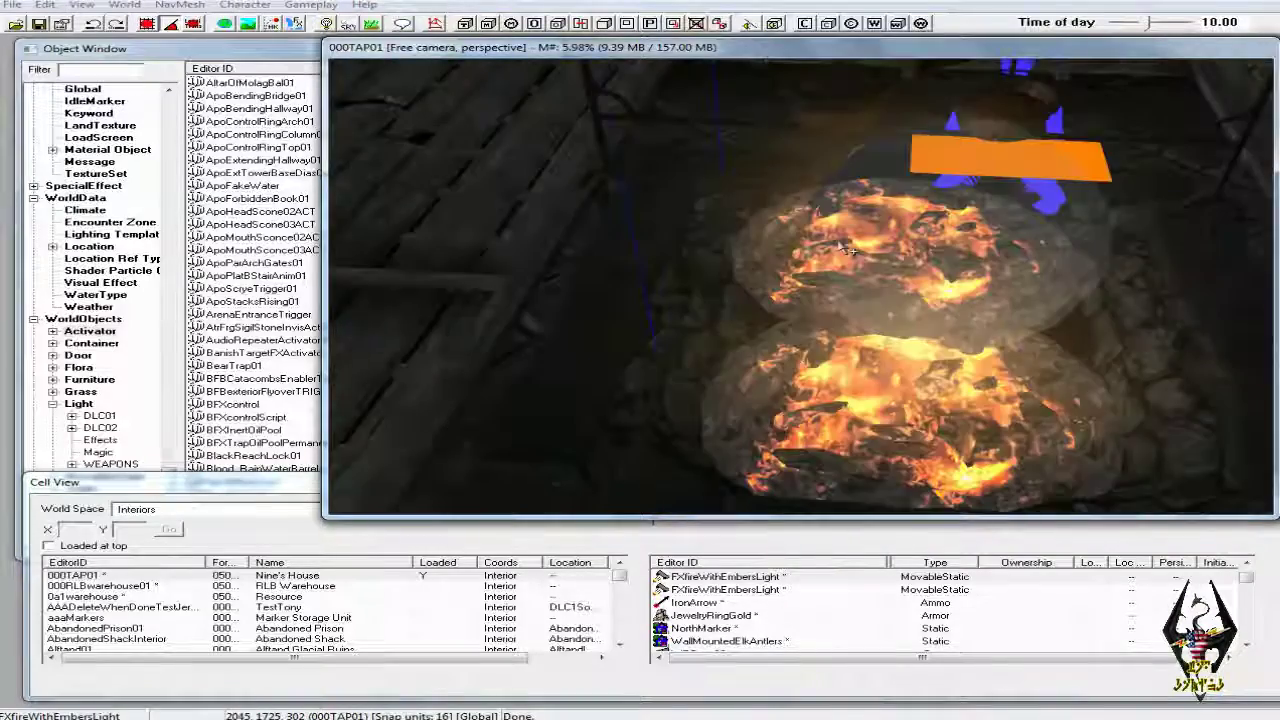
Lower one of the FXfireWithEmbersLight ember beds along the vertical axis into the stone hearth
shift+middle_drag(810, 246, 820, 187)
click(836, 273)
key(d)
click(840, 291)
key(z)
drag(840, 291, 841, 322)
right_drag(841, 322, 860, 322)
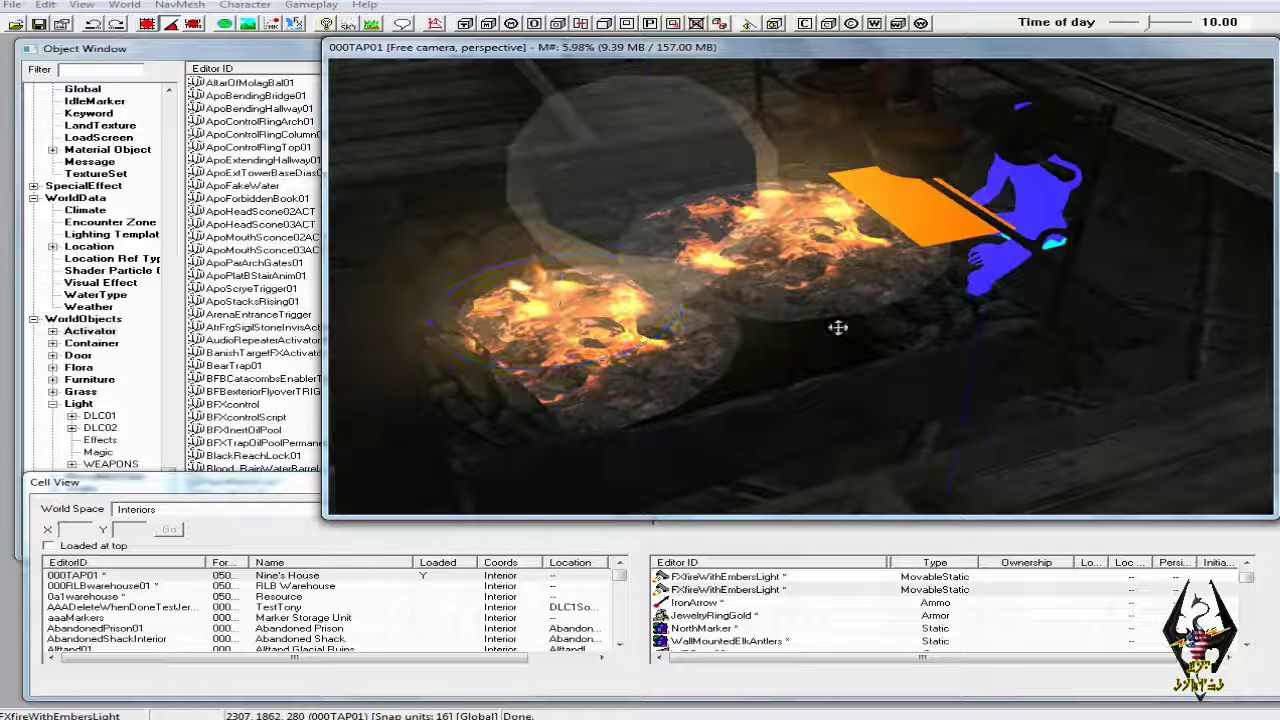
Lower the other FXfireWithEmbersLight ember bed vertically to sit level with its neighbour in the hearth
click(878, 291)
key(z)
drag(878, 290, 878, 349)
right_drag(878, 349, 874, 346)
mouse_move(829, 354)
shift+middle_down()
mouse_move(794, 355)
mouse_move(828, 354)
shift+middle_up()
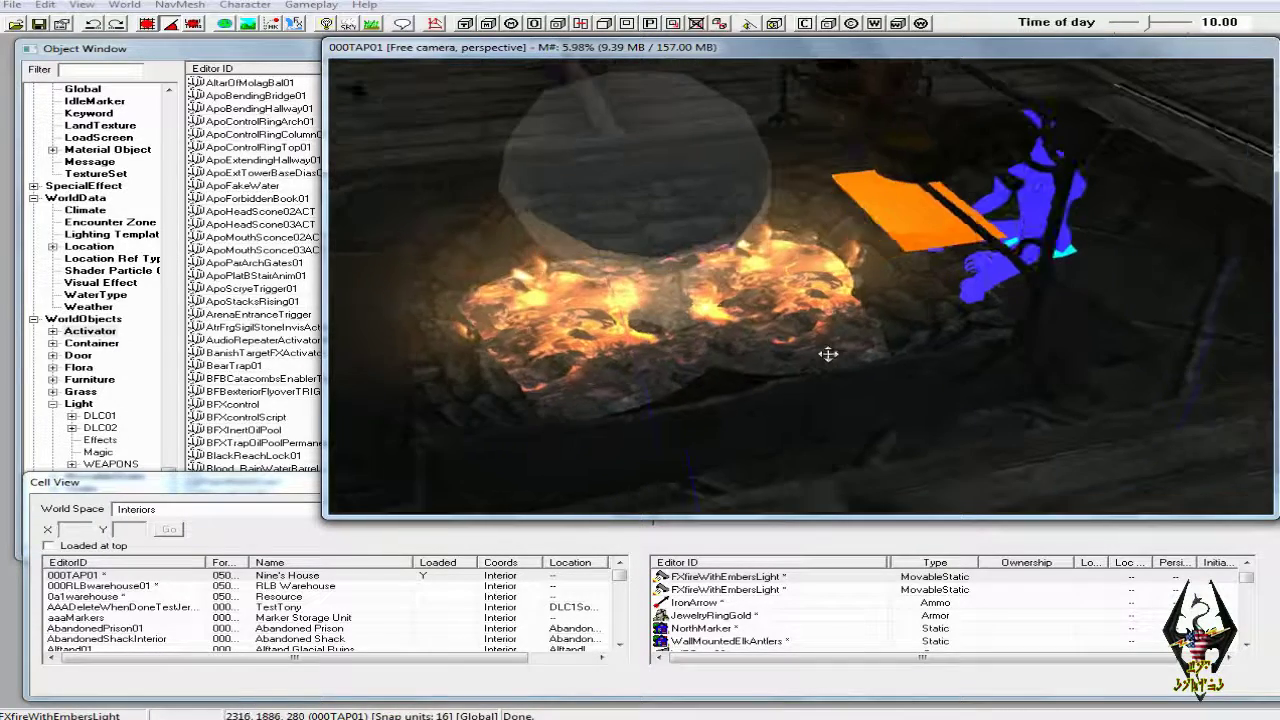
Shift both ember beds horizontally so they sit centred and side by side within the stone hearth
ctrl+click(580, 384)
click(583, 388)
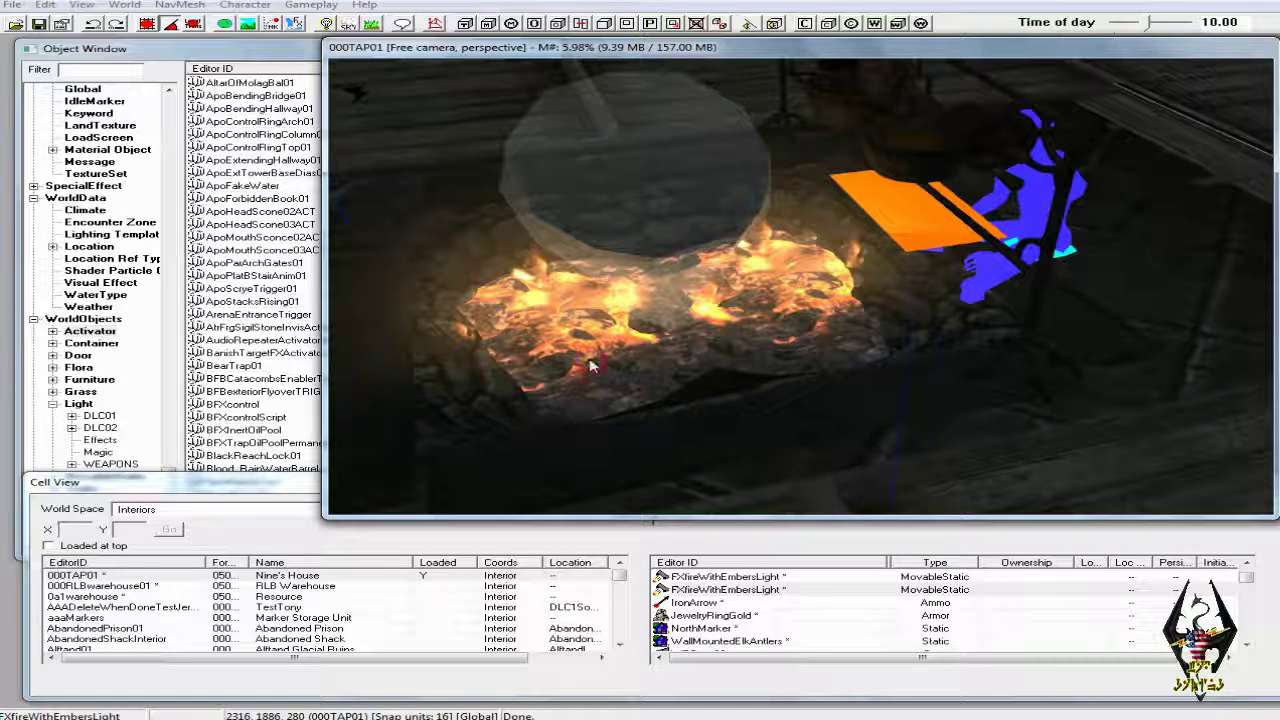
drag(591, 367, 606, 376)
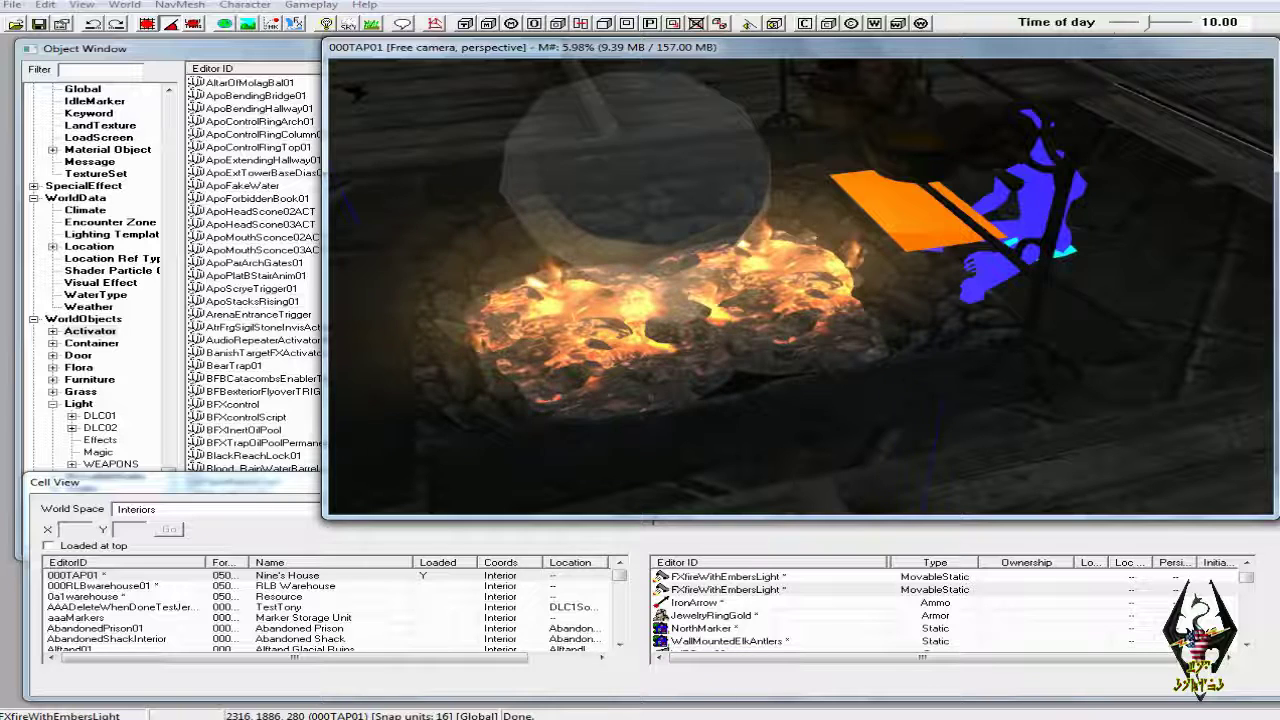
click(828, 358)
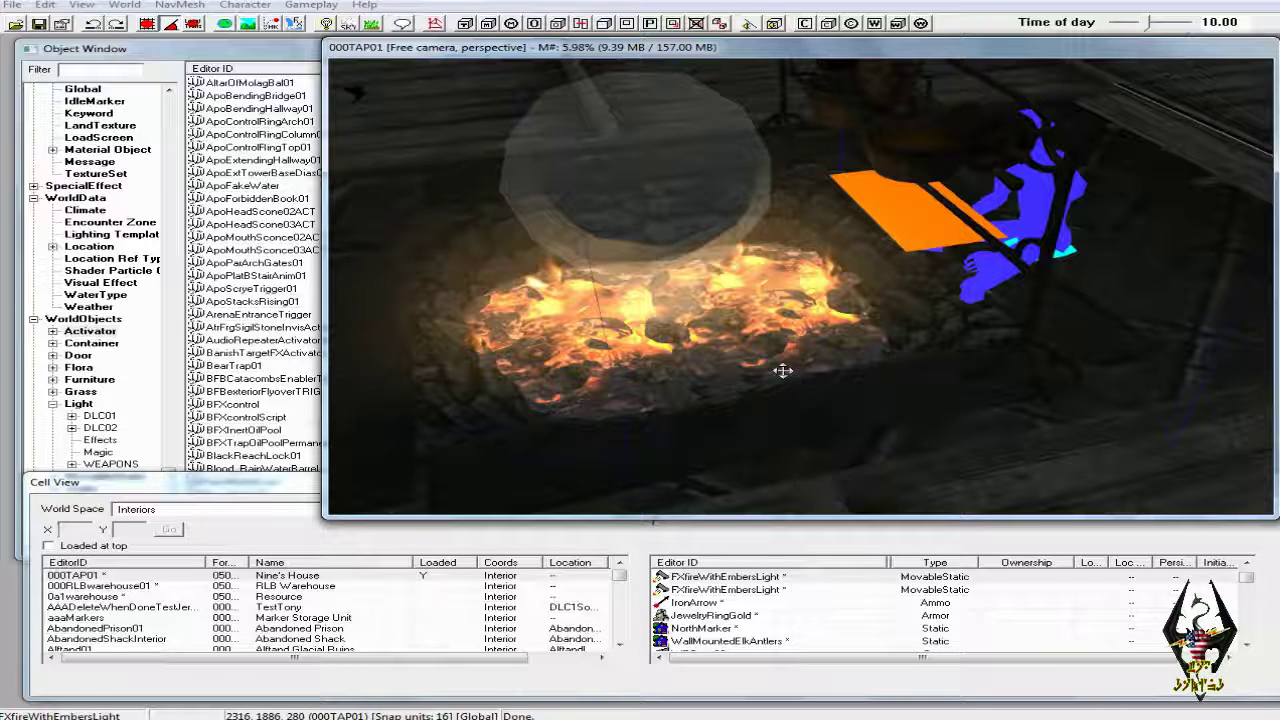
shift+middle_drag(763, 367, 730, 346)
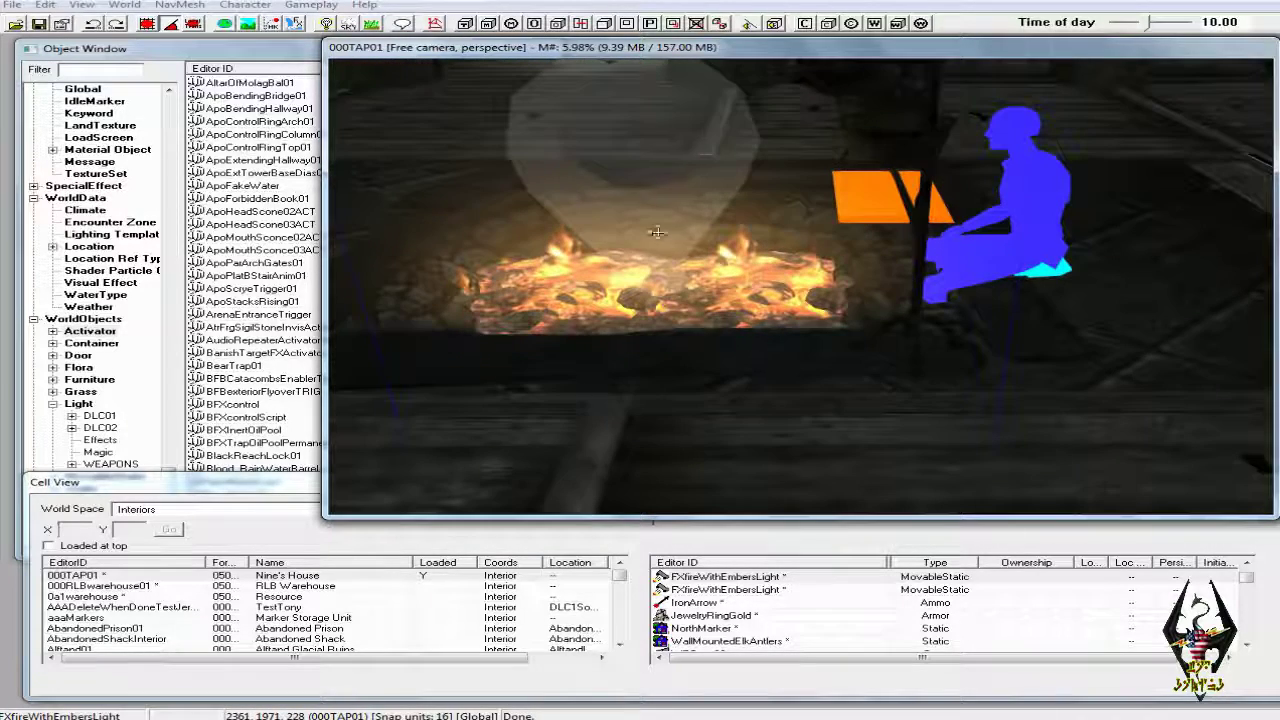
Raise the WRFireplaceFill light vertically above the ember beds and check how it lights the fire pit
click(630, 117)
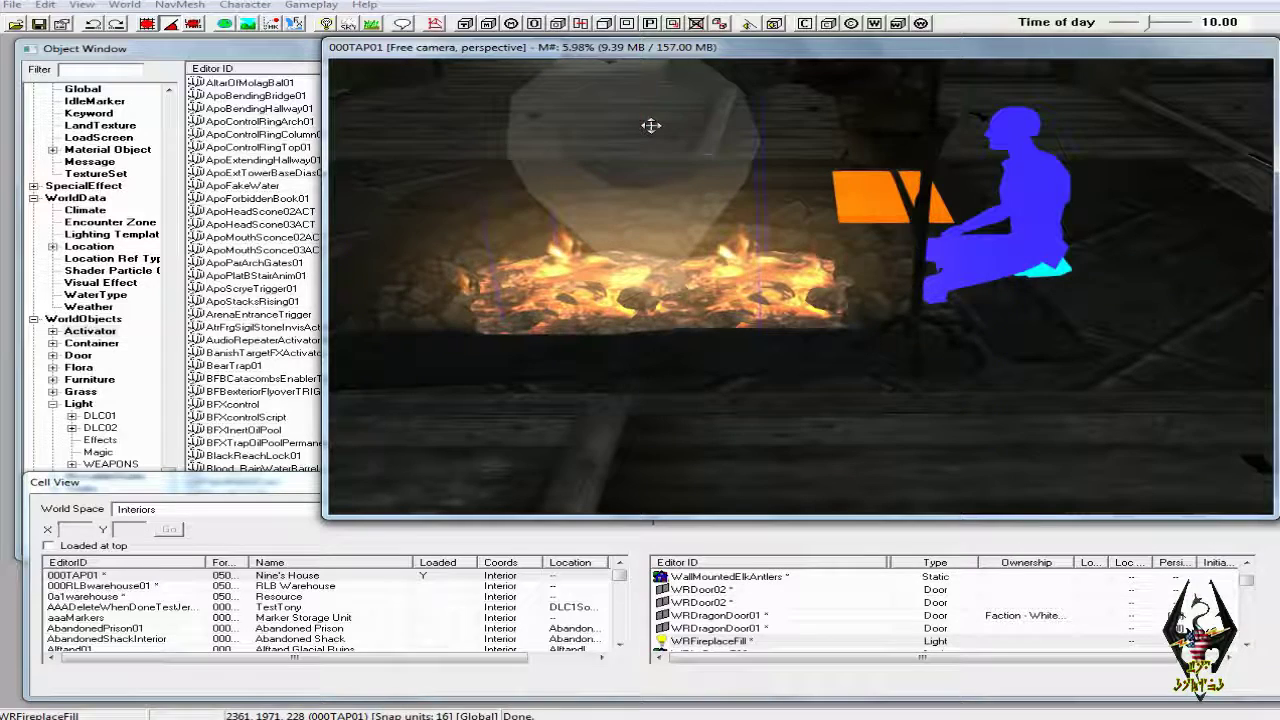
key(a)
key(a)
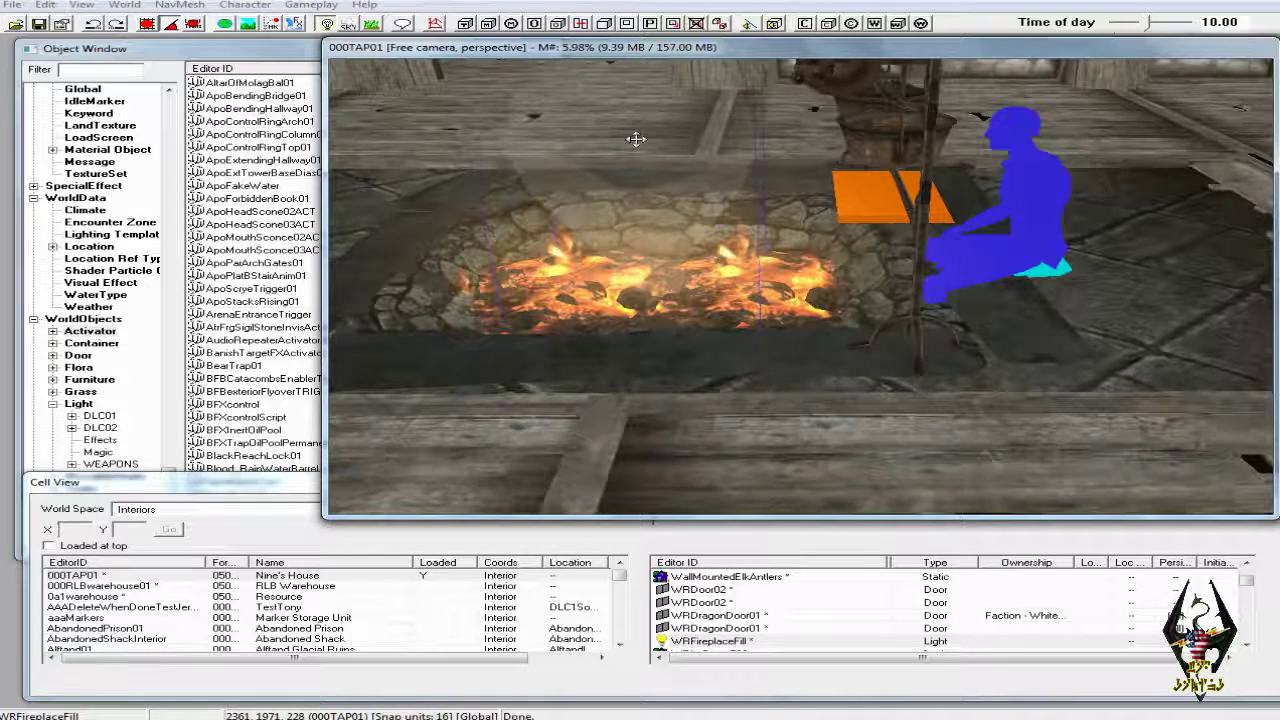
key(e)
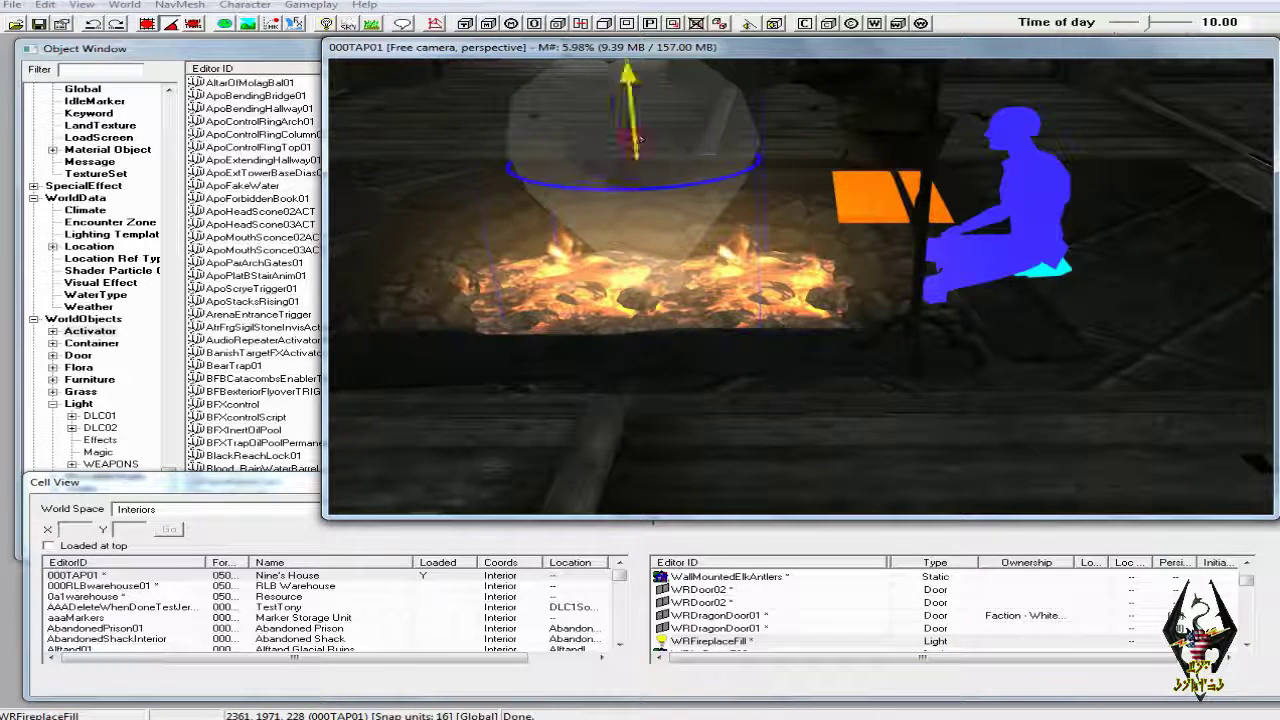
drag(636, 139, 635, 73)
key(e)
shift+middle_drag(640, 90, 1007, 291)
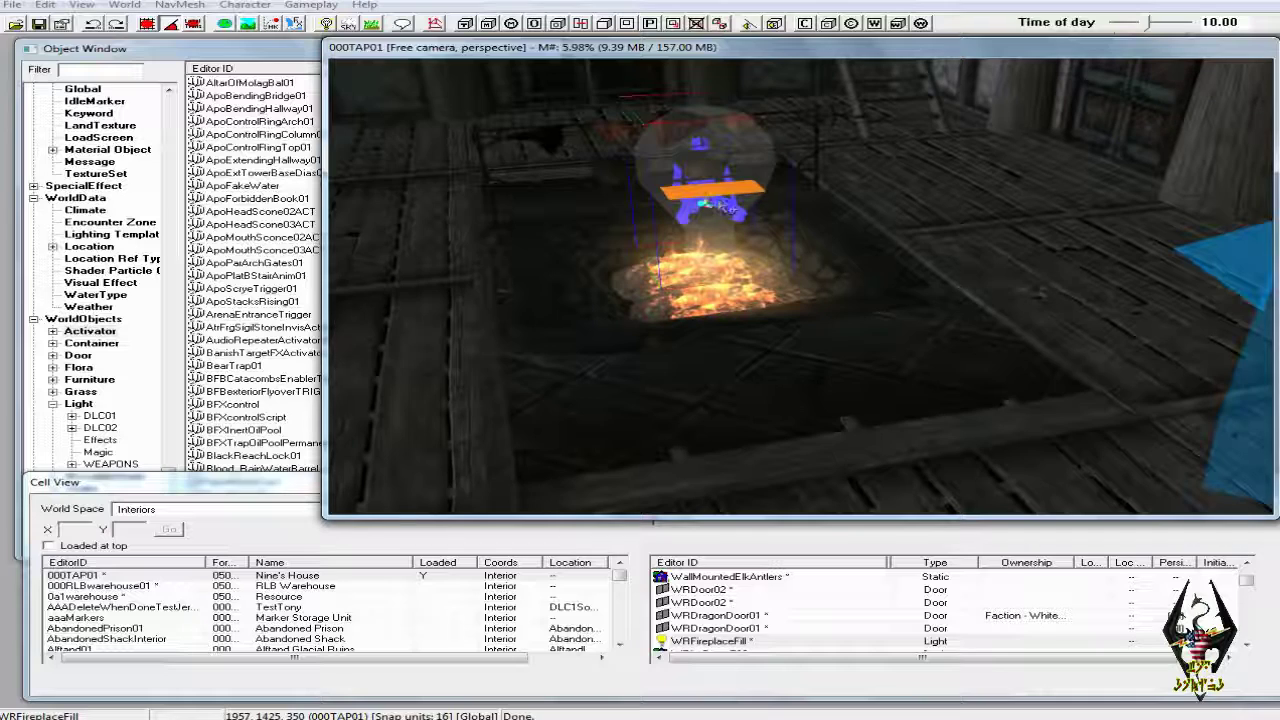
scroll(725, 183, up, 3)
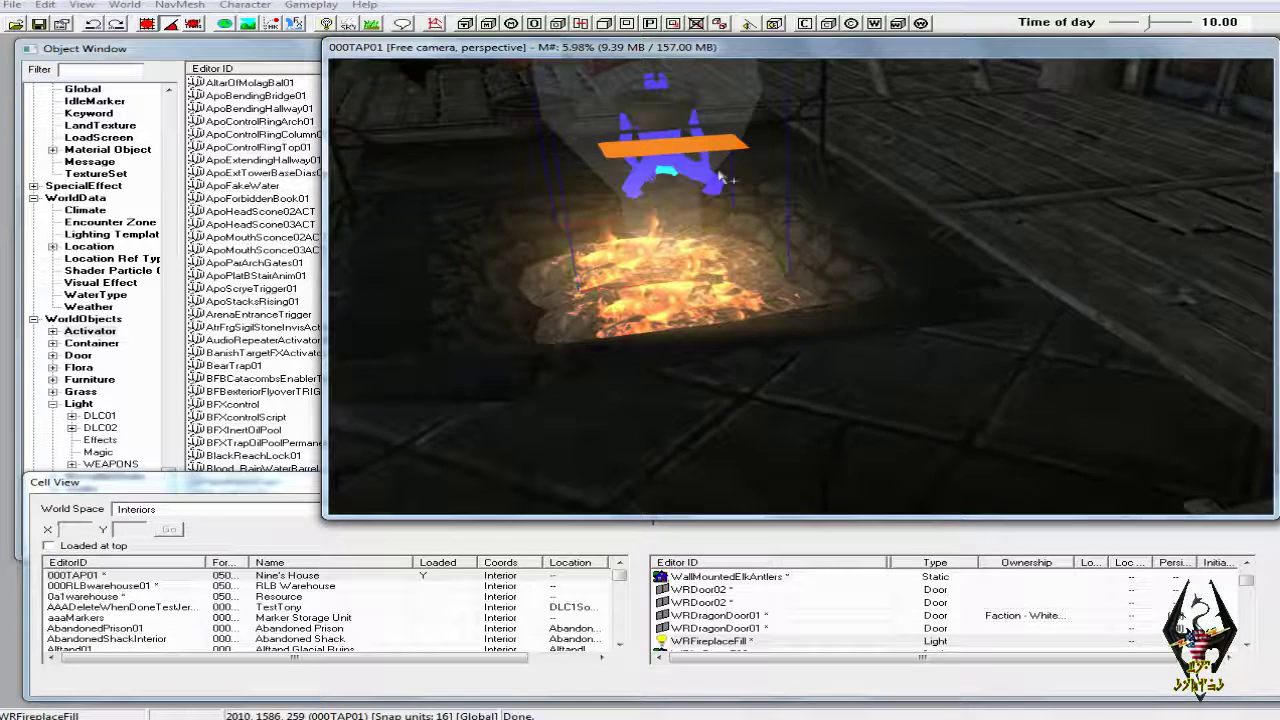
middle_drag(725, 180, 736, 204)
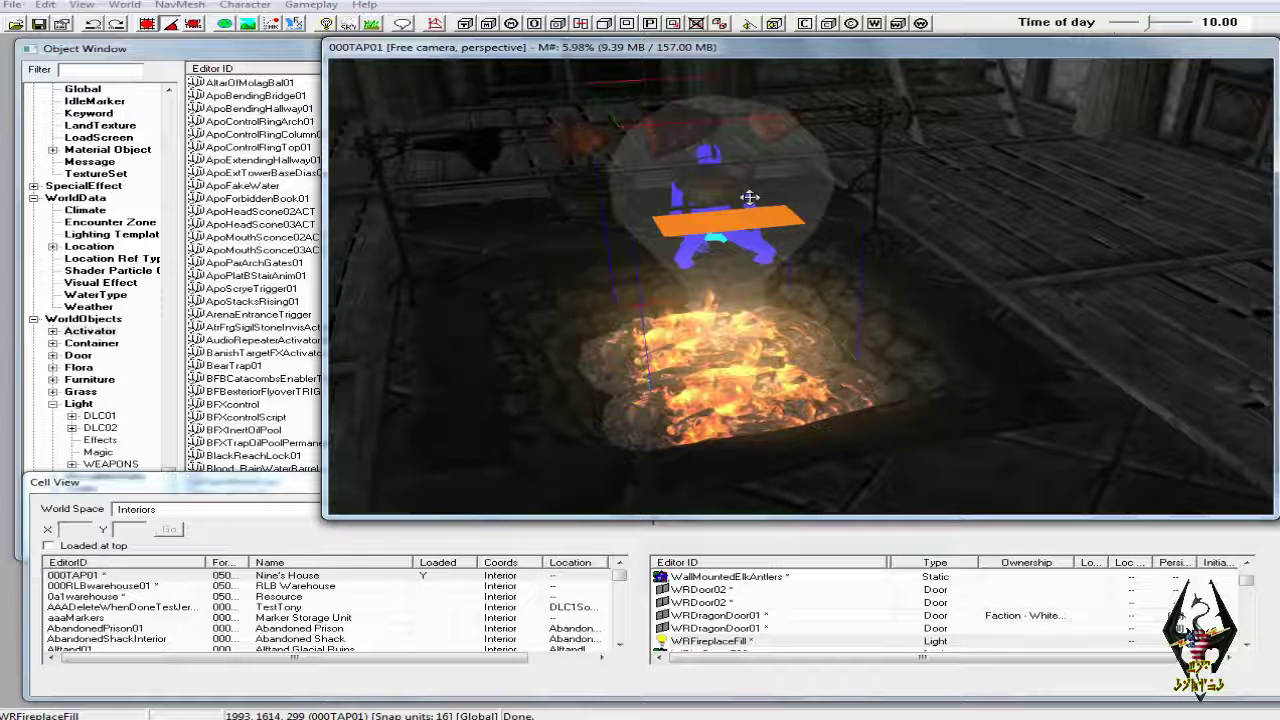
drag(716, 220, 742, 220)
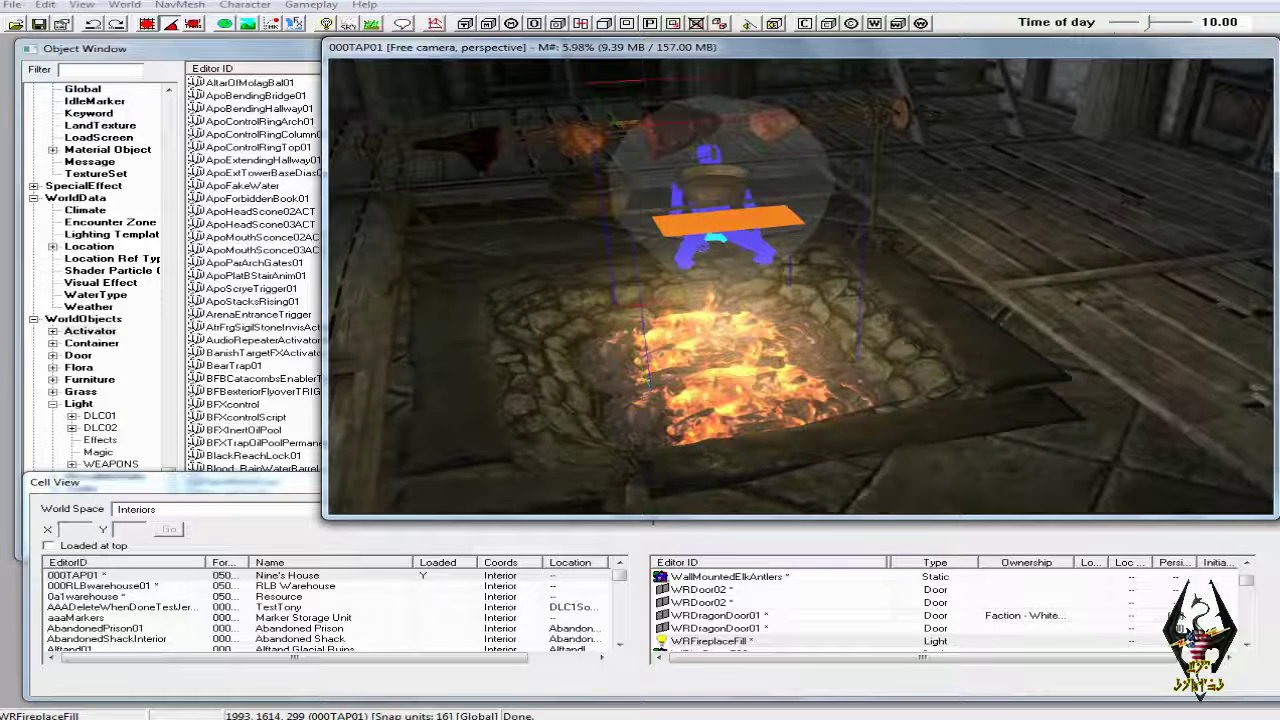
Select the WRWindowFill light in the alcove facing the fire pit and lower it along the vertical axis
shift+middle_drag(838, 201, 1030, 235)
scroll(815, 196, down, 5)
click(456, 178)
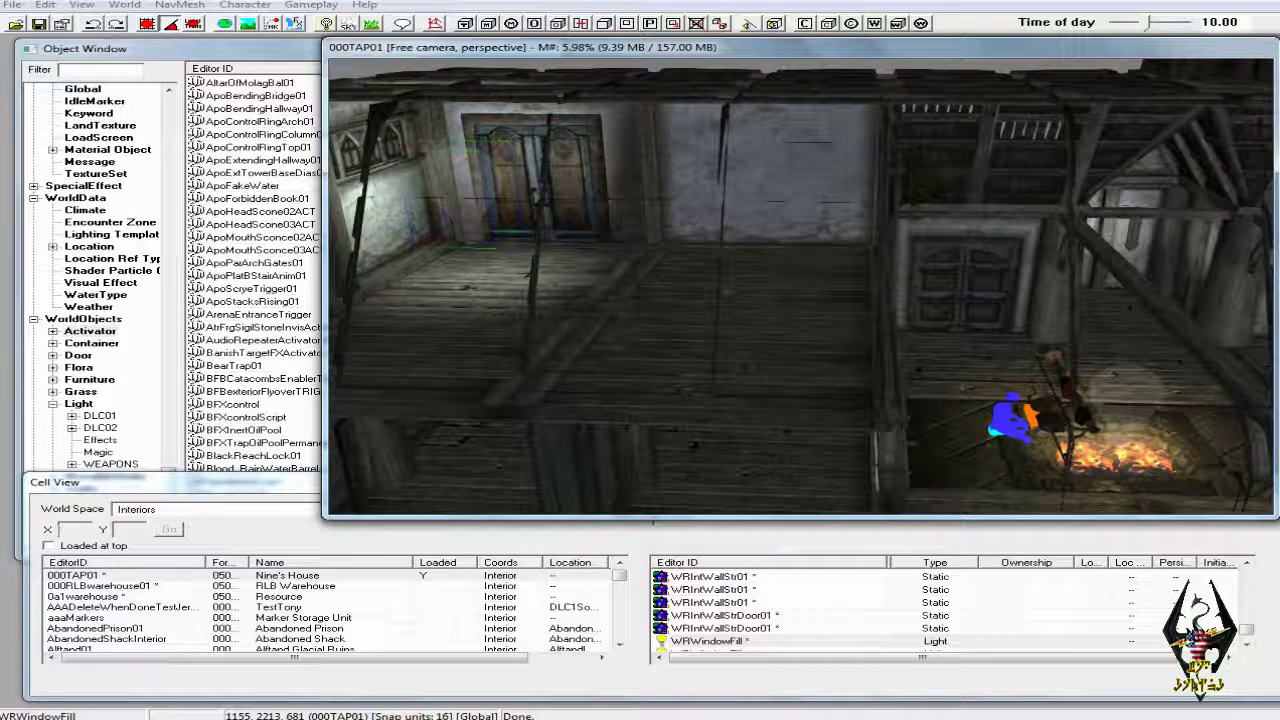
middle_drag(477, 191, 450, 197)
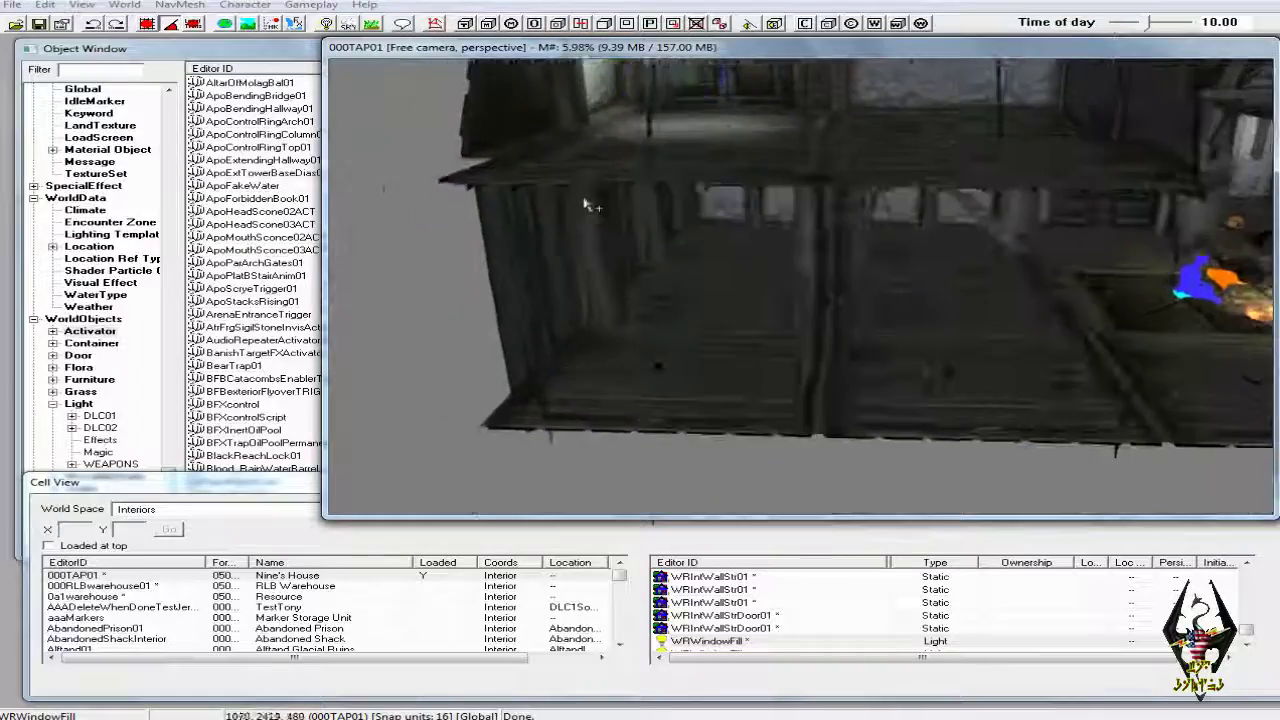
drag(703, 253, 703, 253)
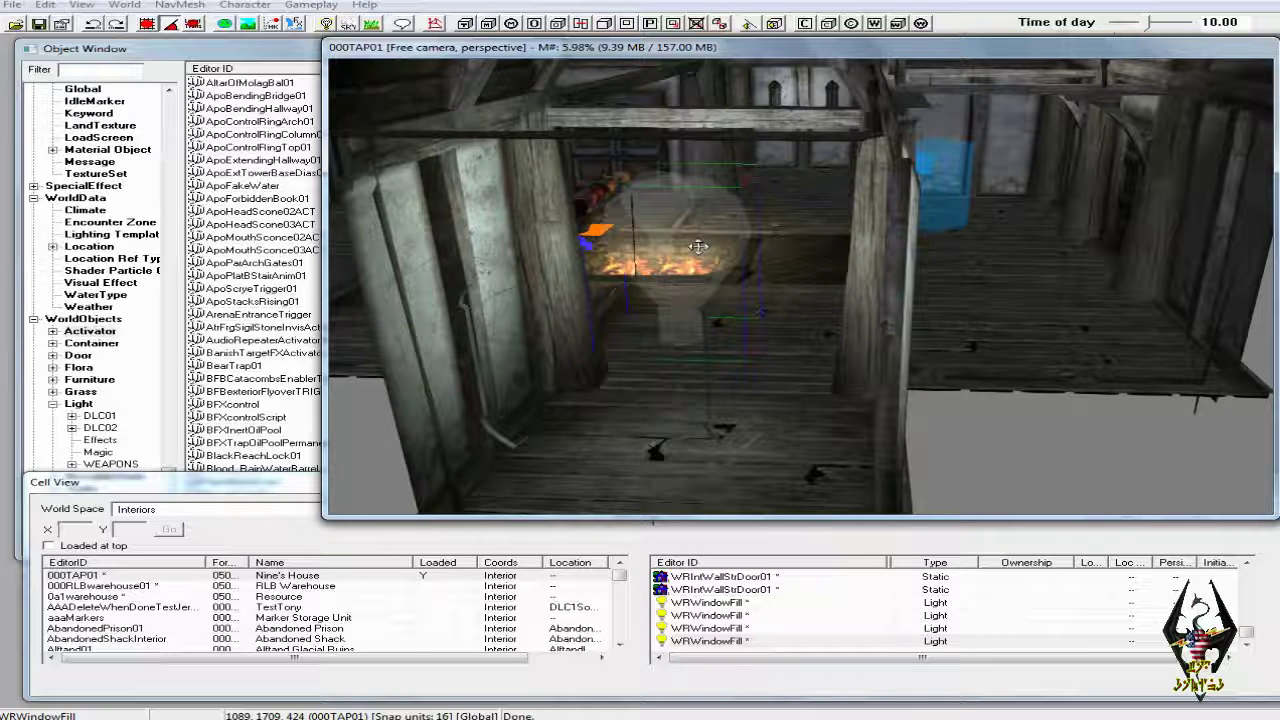
key(z)
drag(698, 247, 698, 282)
Lower the WRWindowFill light in front of the opposite alcove's windows along the vertical axis
middle_drag(722, 232, 743, 298)
scroll(730, 250, up, 7)
click(797, 232)
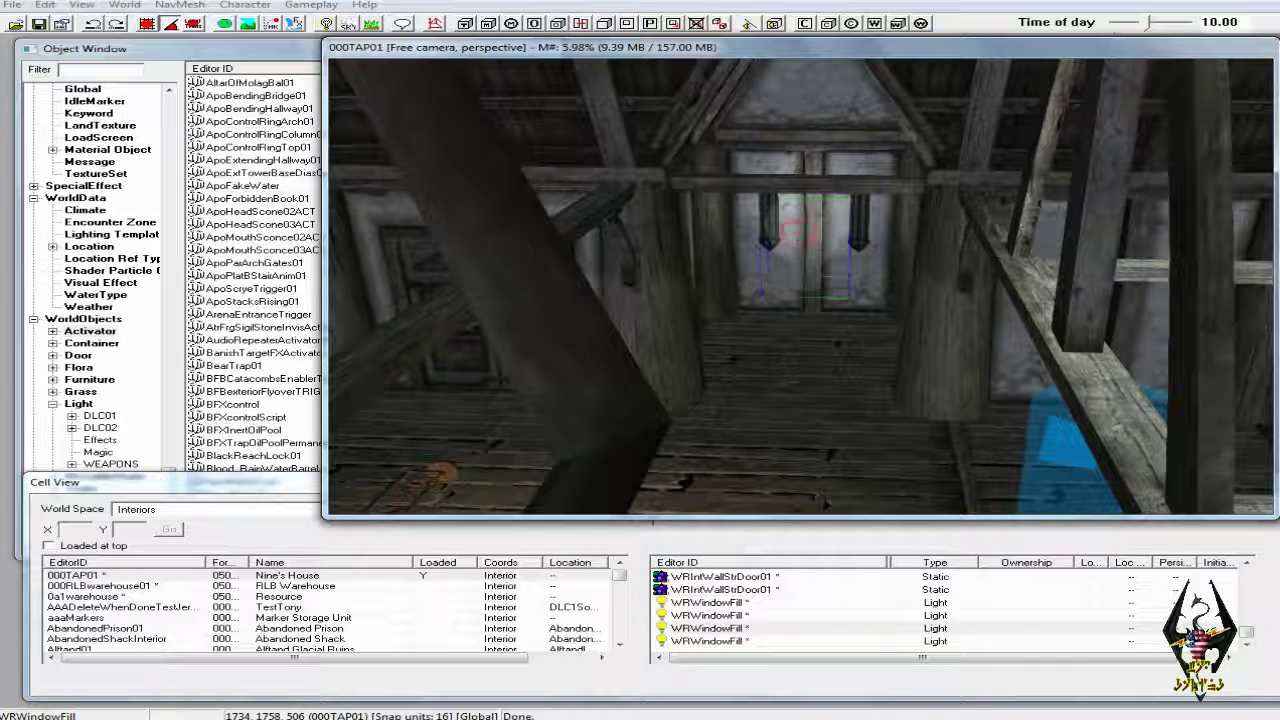
drag(807, 230, 806, 263)
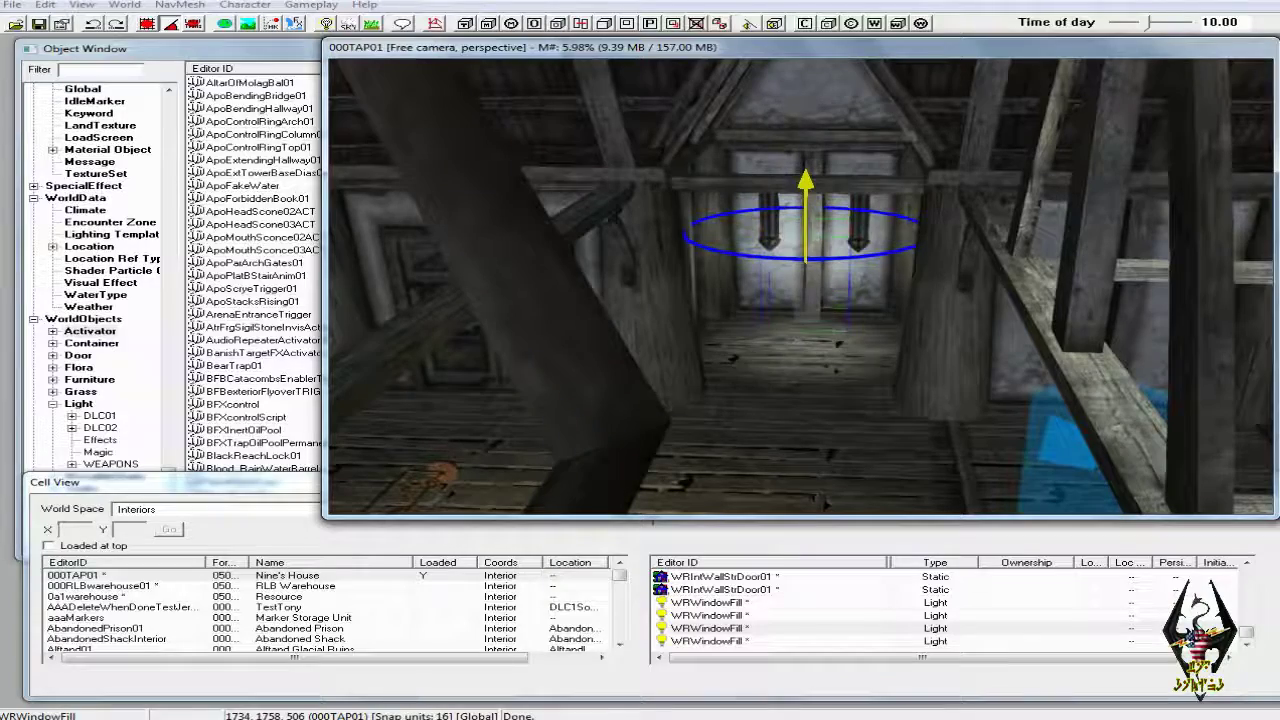
Filter the object list by SHIP across all categories and locate the ShipKatariahWoodFloor pieces
shift+middle_drag(807, 252, 903, 273)
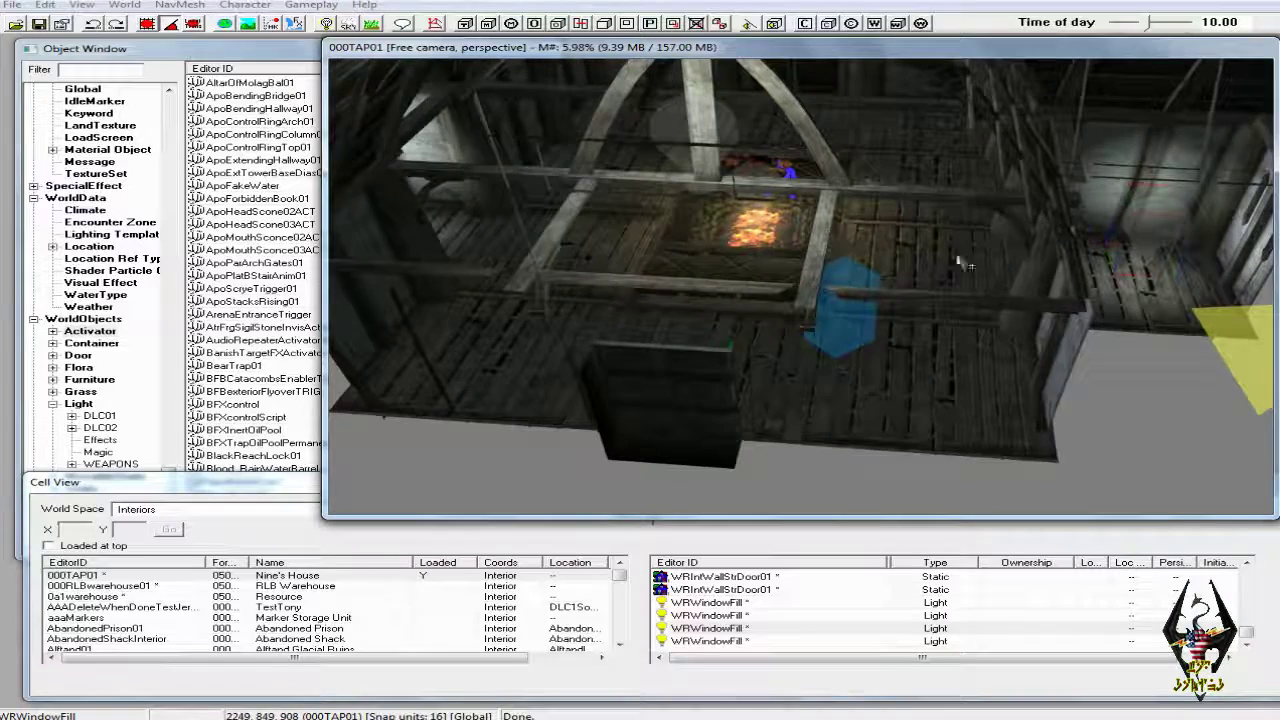
middle_drag(957, 363, 1027, 325)
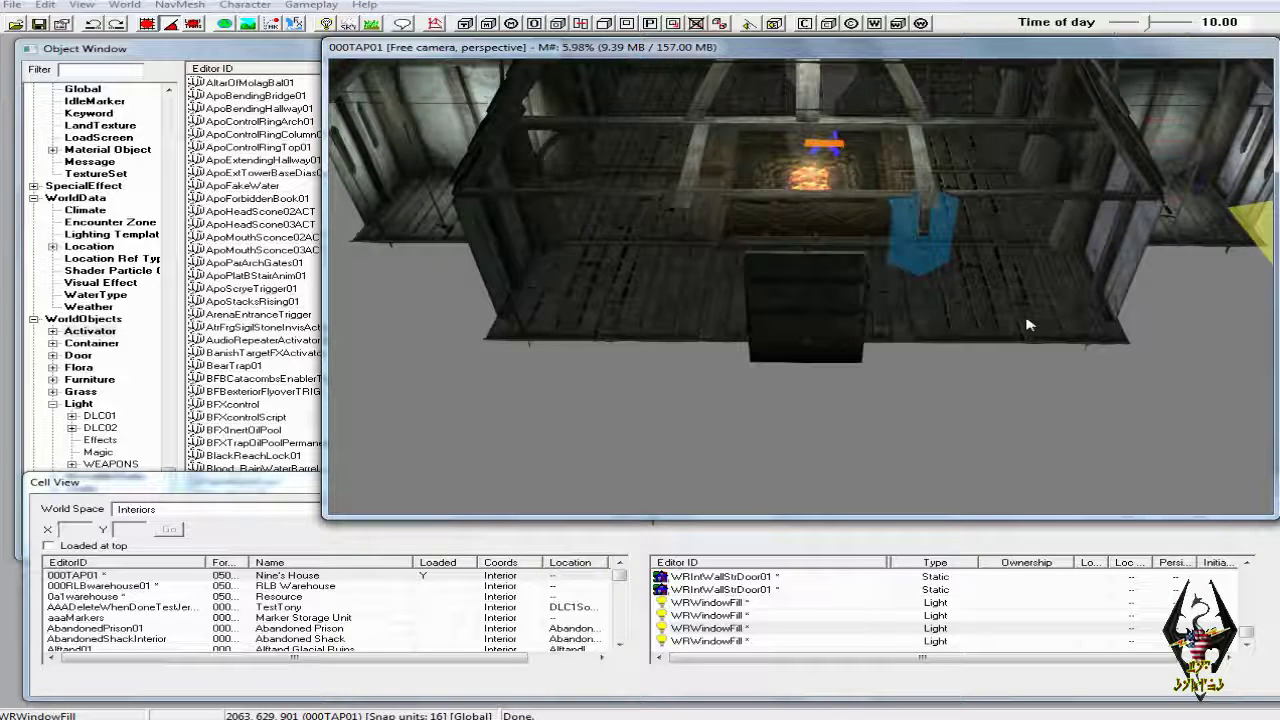
click(218, 70)
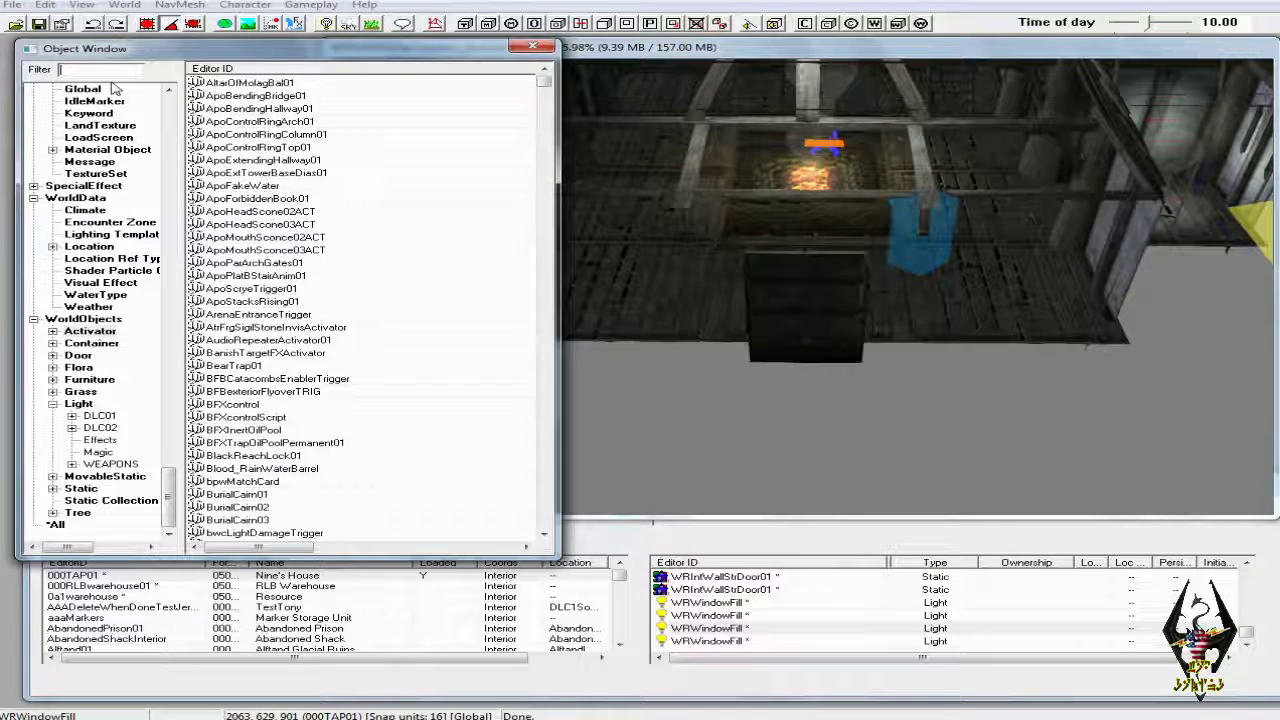
text(SHIP)
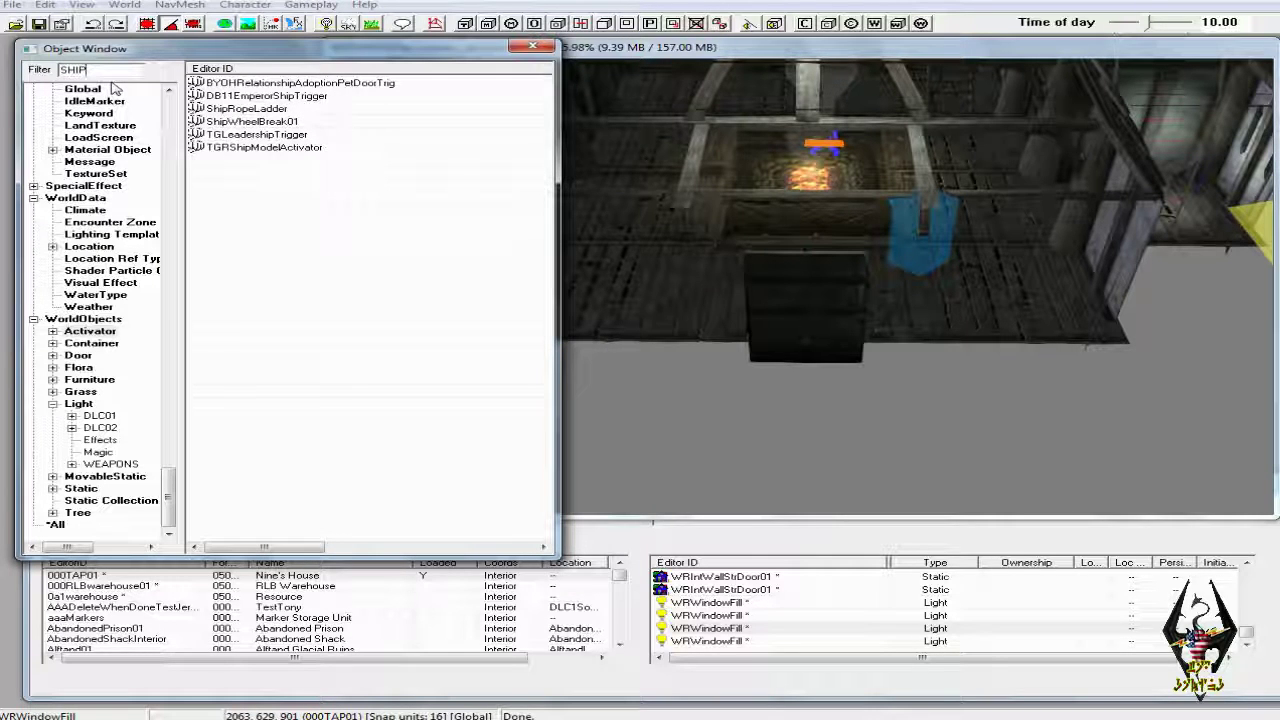
click(57, 525)
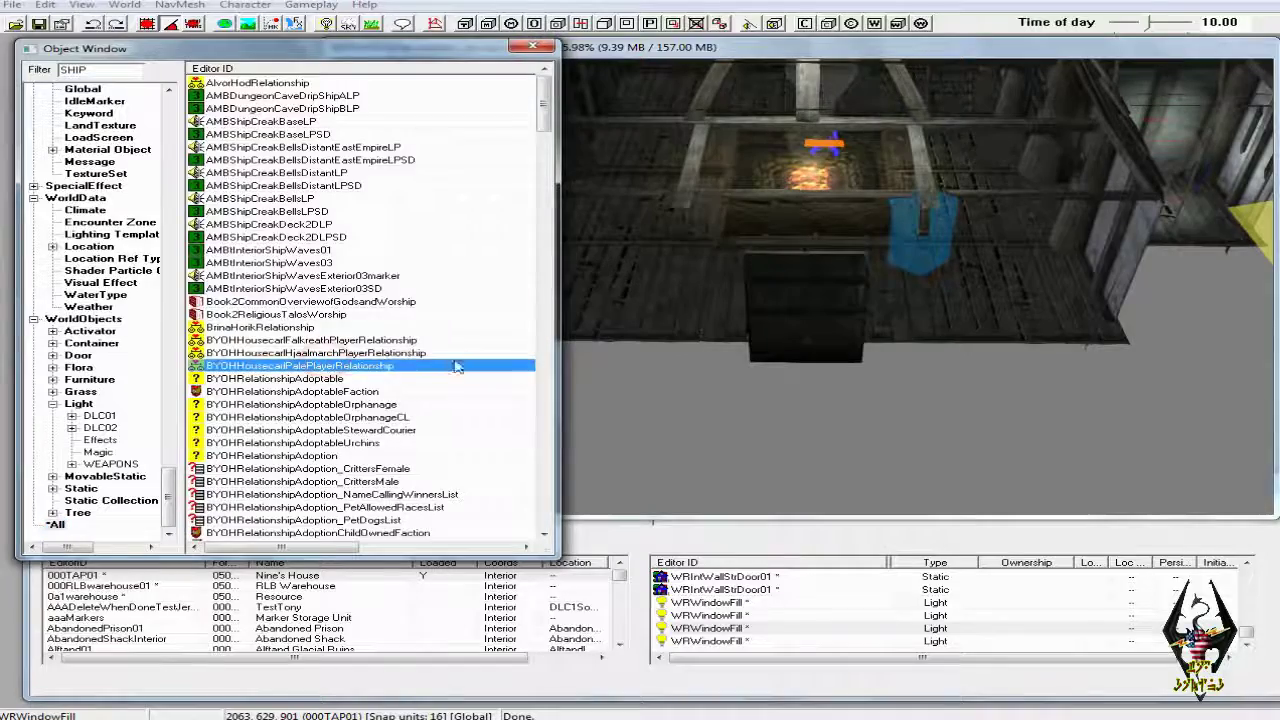
scroll(455, 367, down, 15)
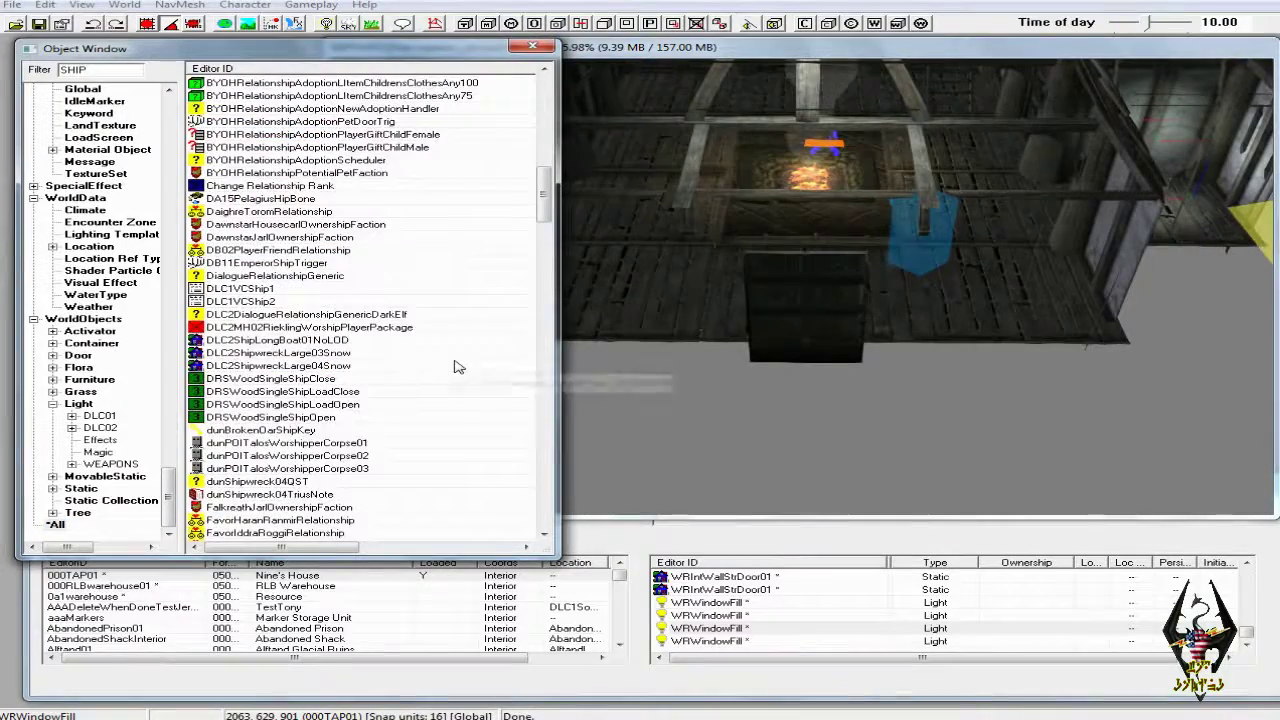
scroll(455, 367, down, 13)
scroll(455, 367, down, 12)
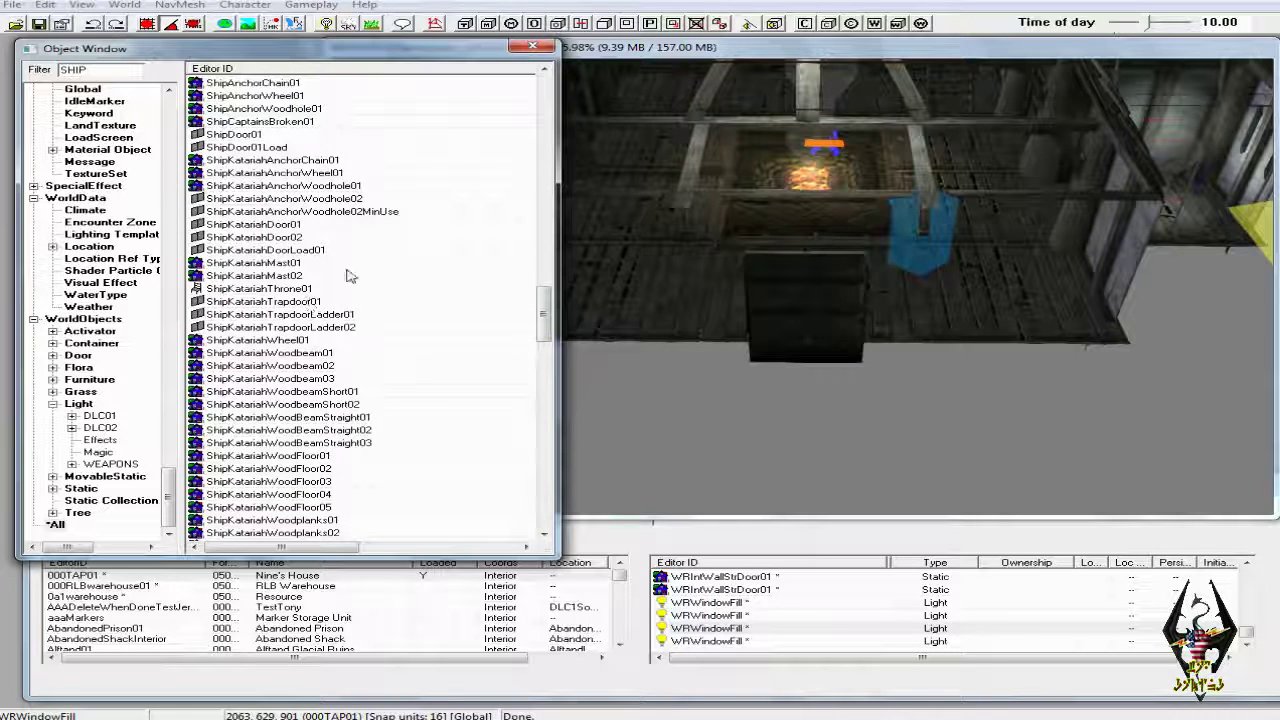
scroll(355, 276, down, 3)
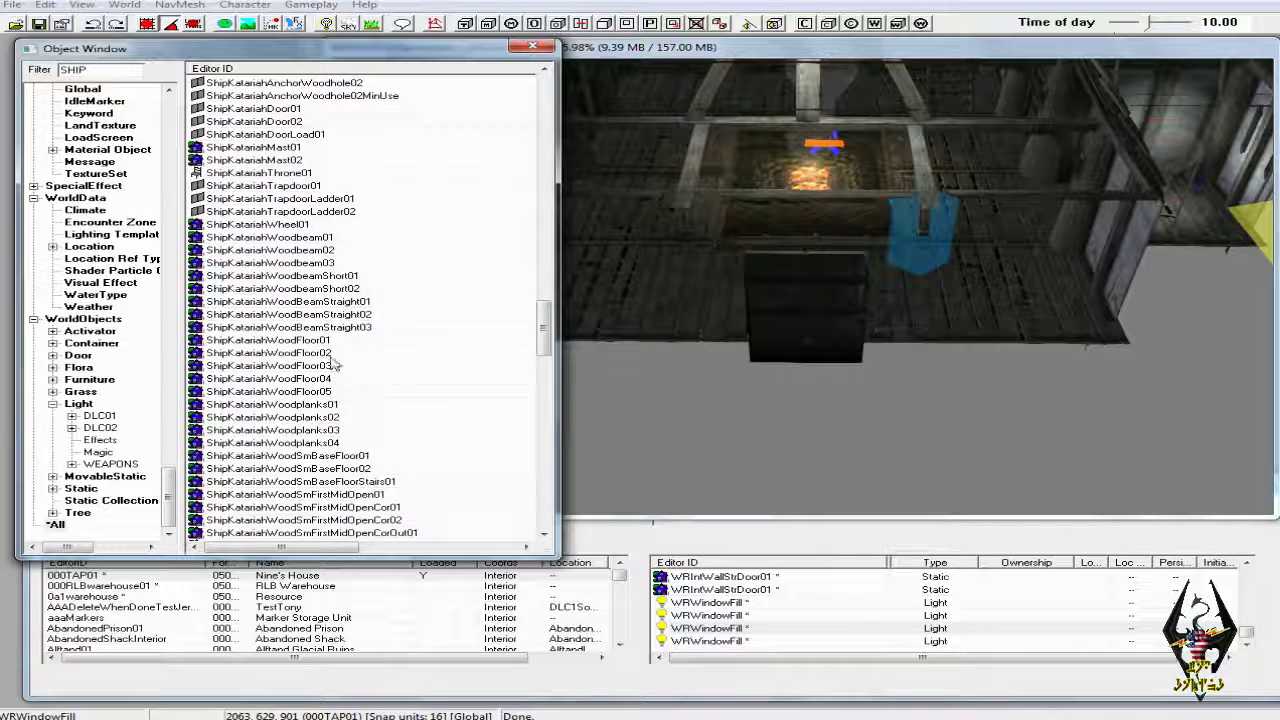
Switch the view to full brightness and place a ShipKatariahWoodFloor01 piece at the outer floor edge beside the chest of drawers
click(297, 341)
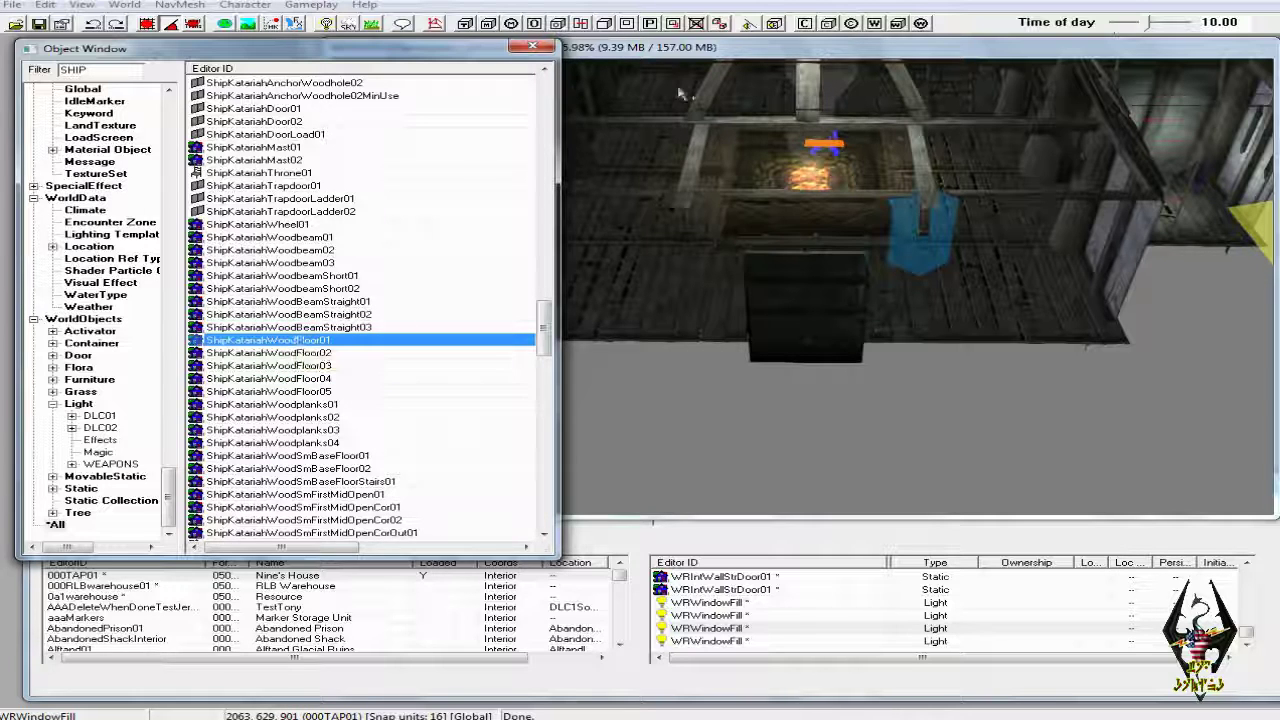
click(718, 52)
key(a)
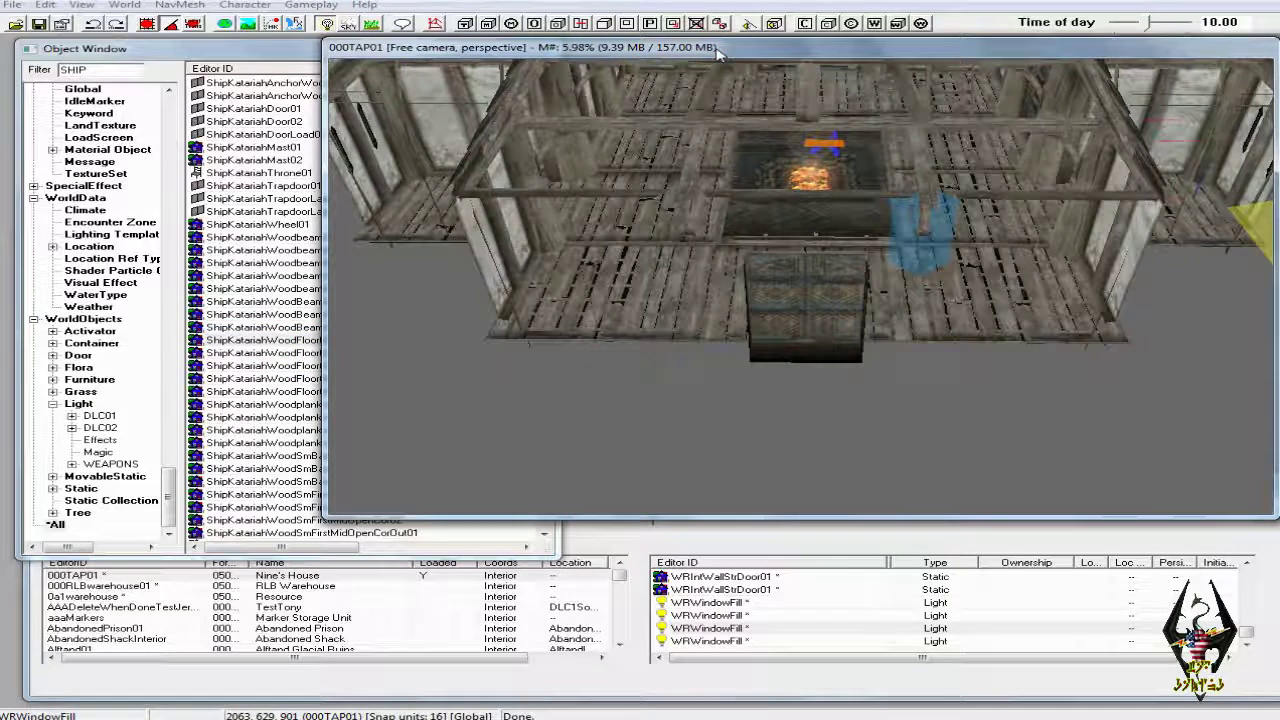
click(288, 455)
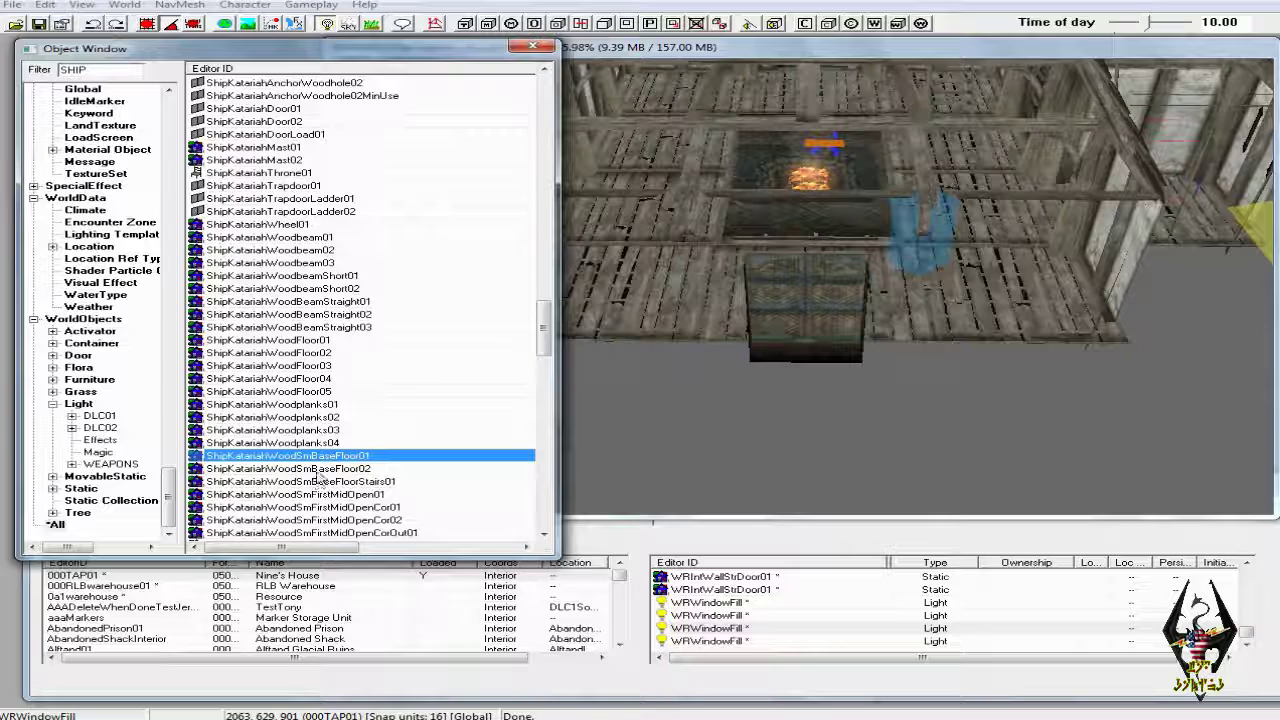
click(266, 340)
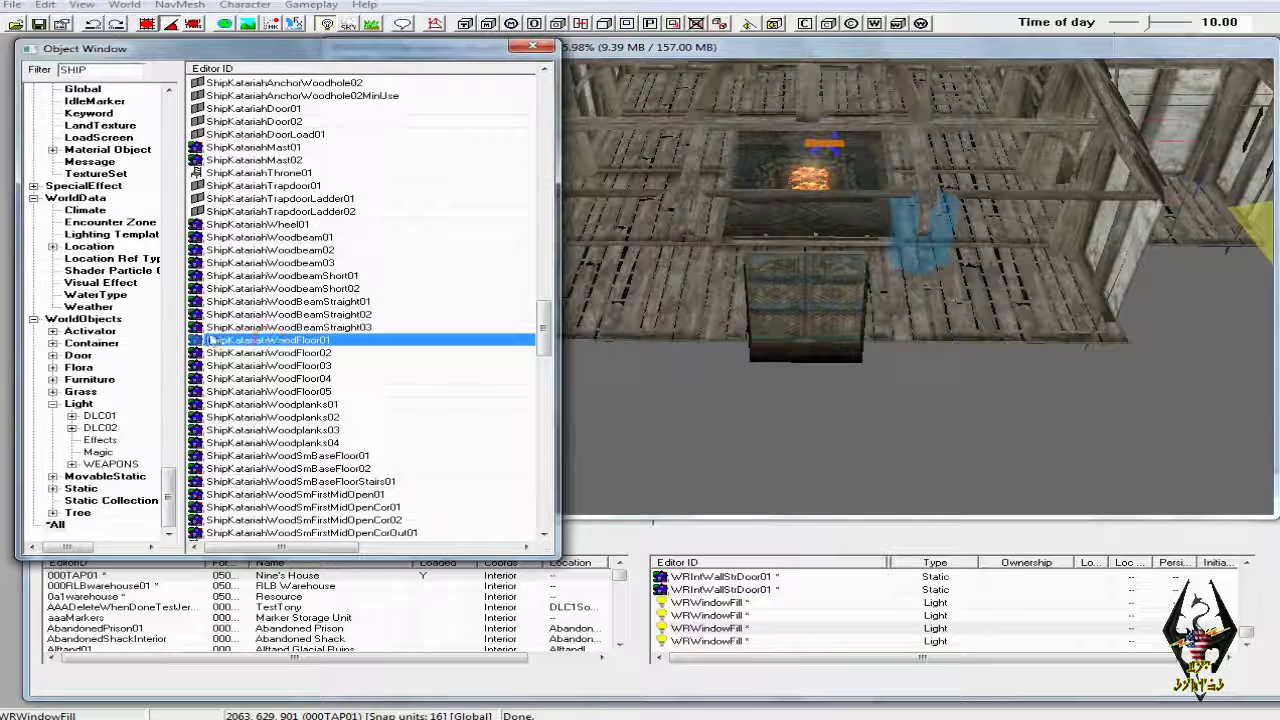
drag(993, 351, 1017, 338)
drag(309, 347, 257, 343)
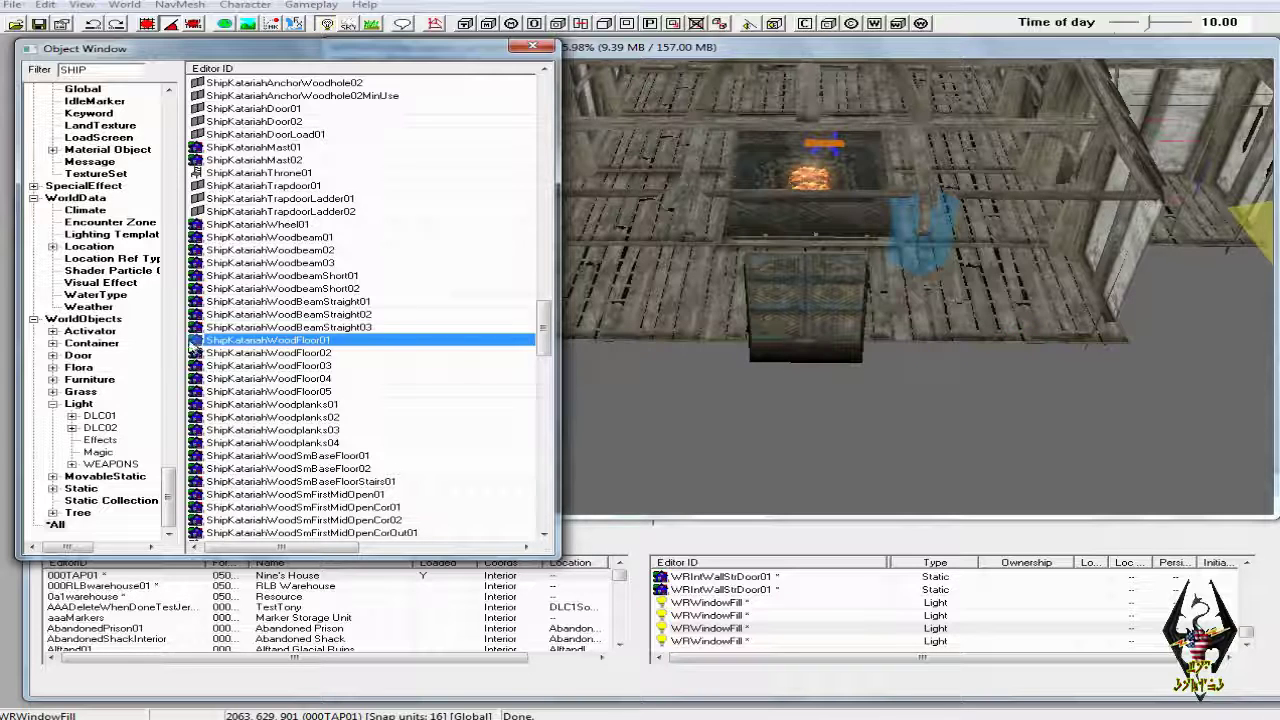
drag(197, 341, 429, 345)
drag(864, 345, 1013, 336)
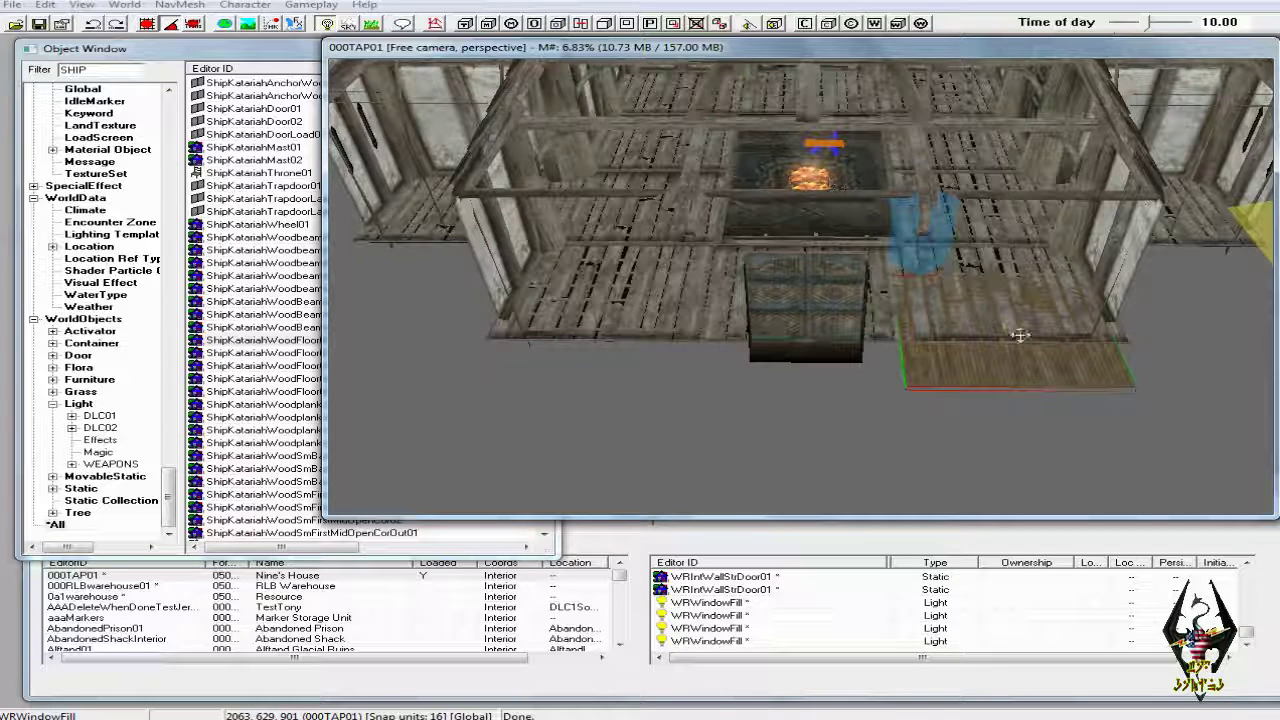
Shift the ShipKatariahWoodFloor01 piece slightly outward and sideways along the house's outer floor edge
drag(1038, 366, 1056, 368)
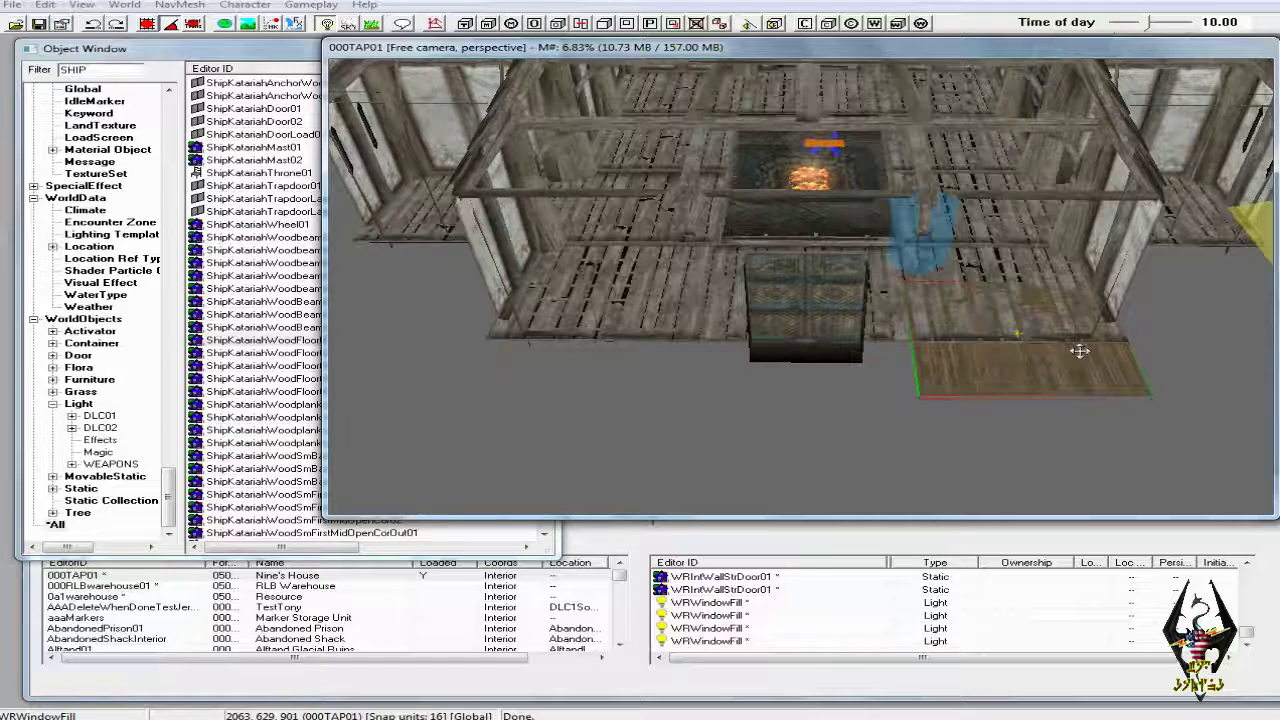
scroll(1094, 345, down, 5)
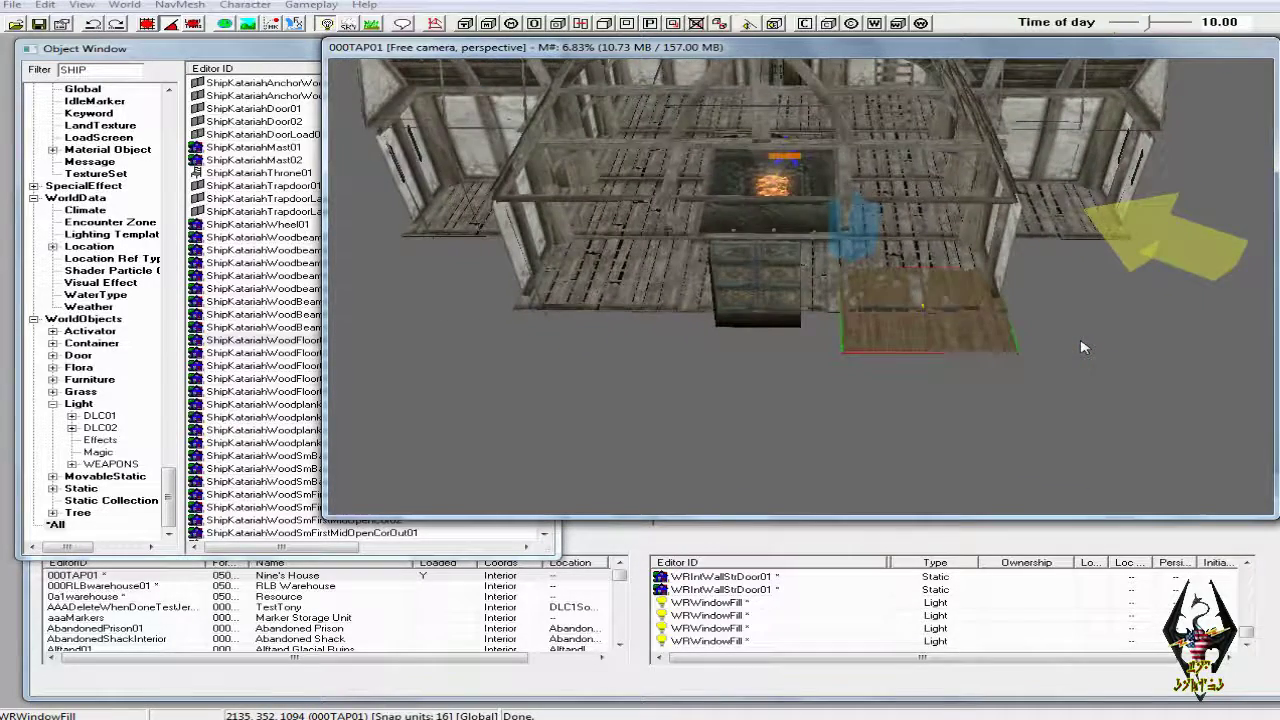
shift+middle_drag(1082, 342, 1079, 376)
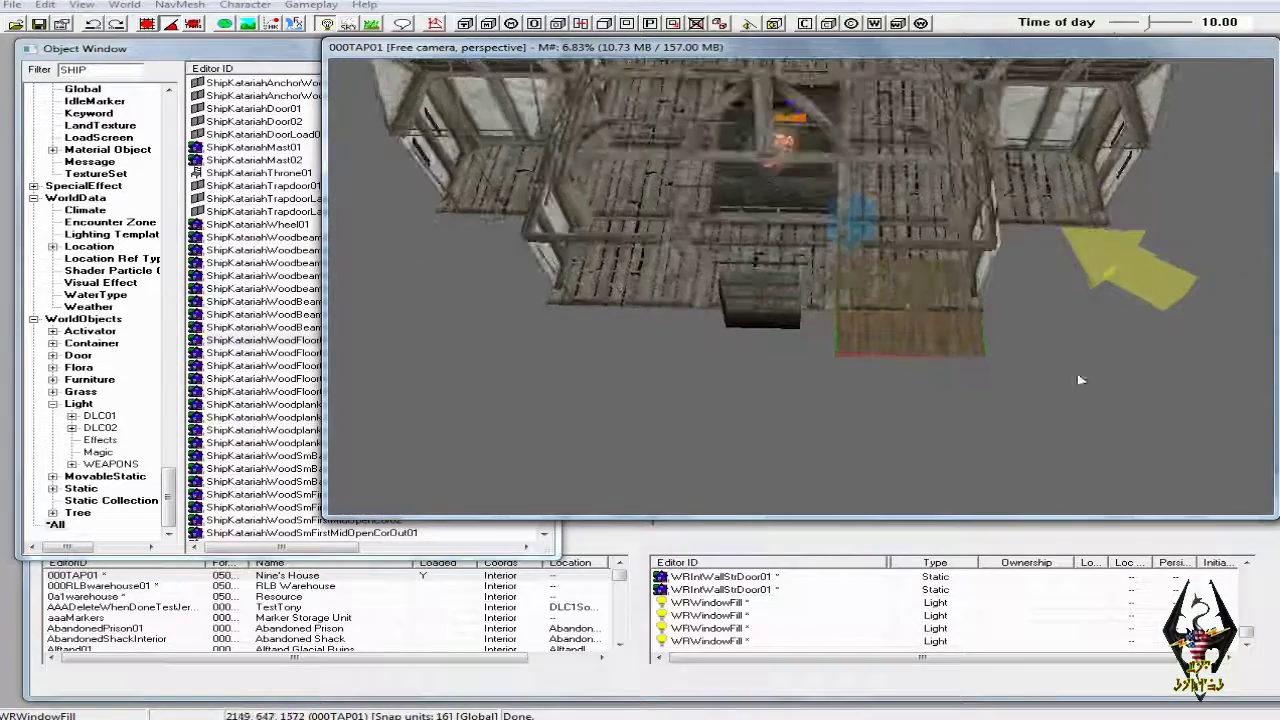
Pull the ShipKatariahWoodFloor01 piece clear of the house's outer edge, reposition it slightly, and delete it
drag(908, 306, 913, 366)
middle_drag(939, 406, 949, 372)
drag(946, 275, 944, 309)
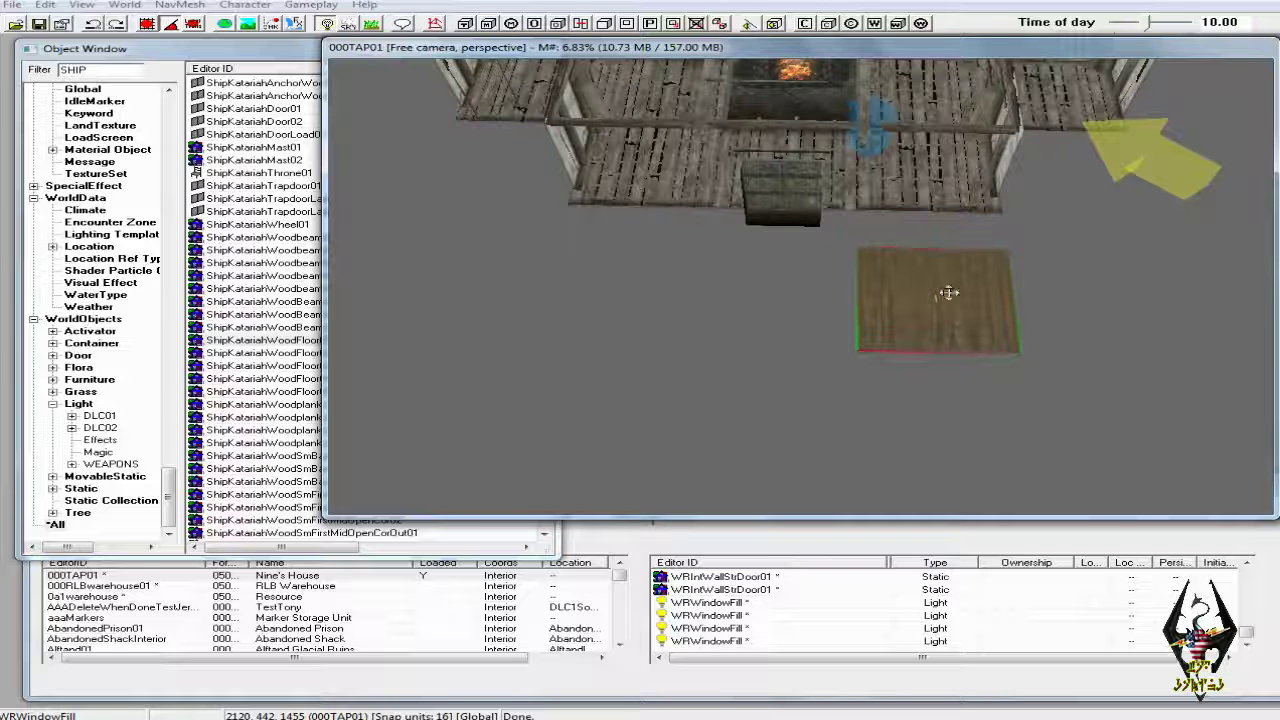
mouse_move(931, 303)
mouse_down()
mouse_move(932, 220)
mouse_move(934, 294)
mouse_up()
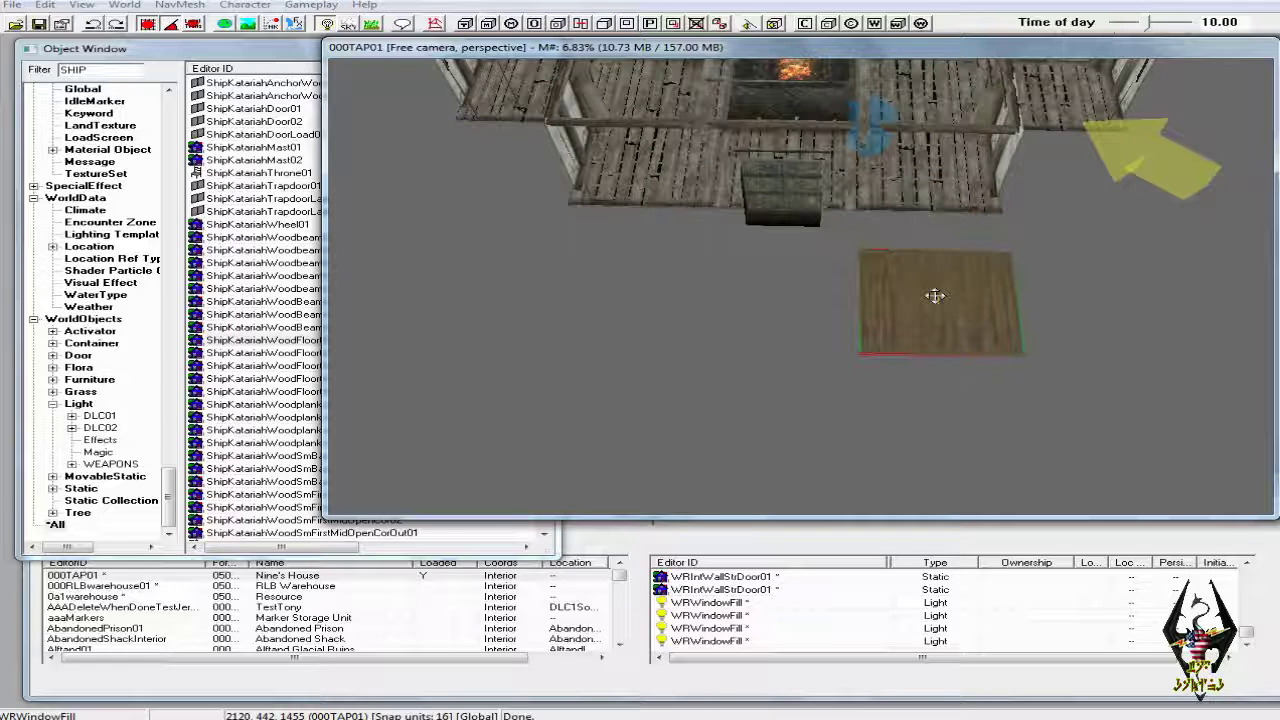
key(Delete)
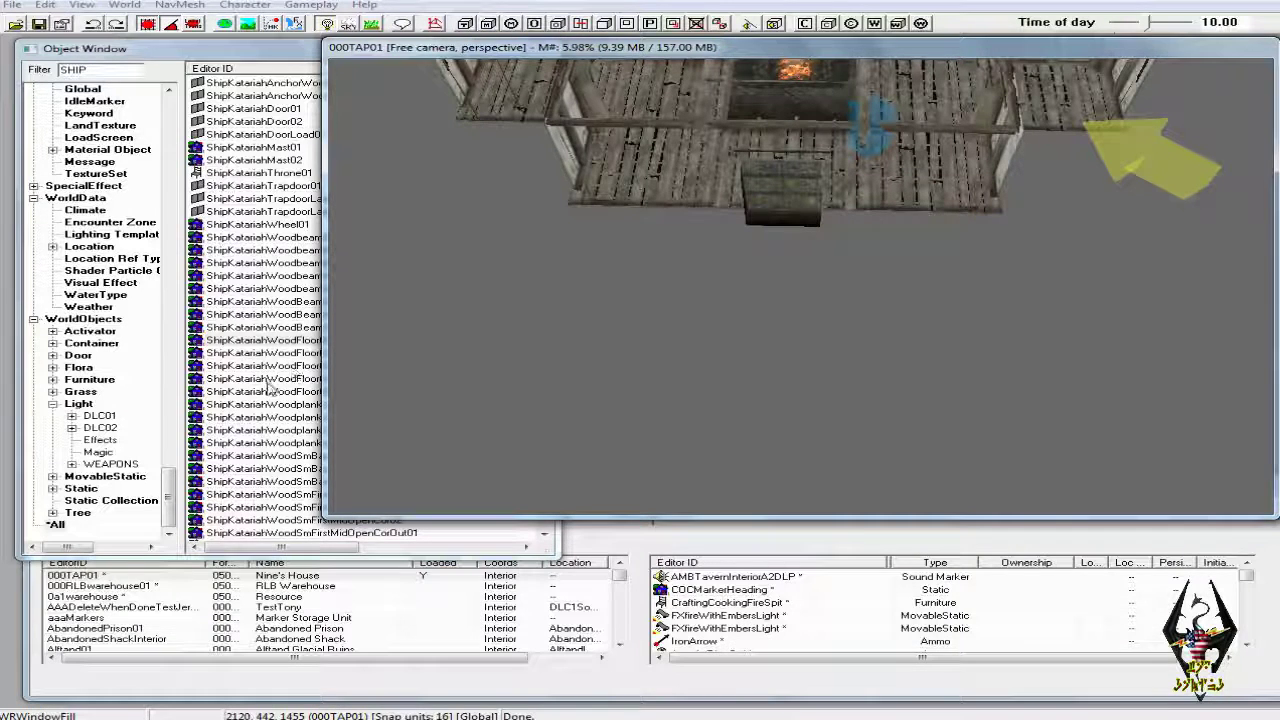
Place a new ShipKatariahWoodFloor01 piece in the empty space outside the house, beyond the chest of drawers
click(268, 381)
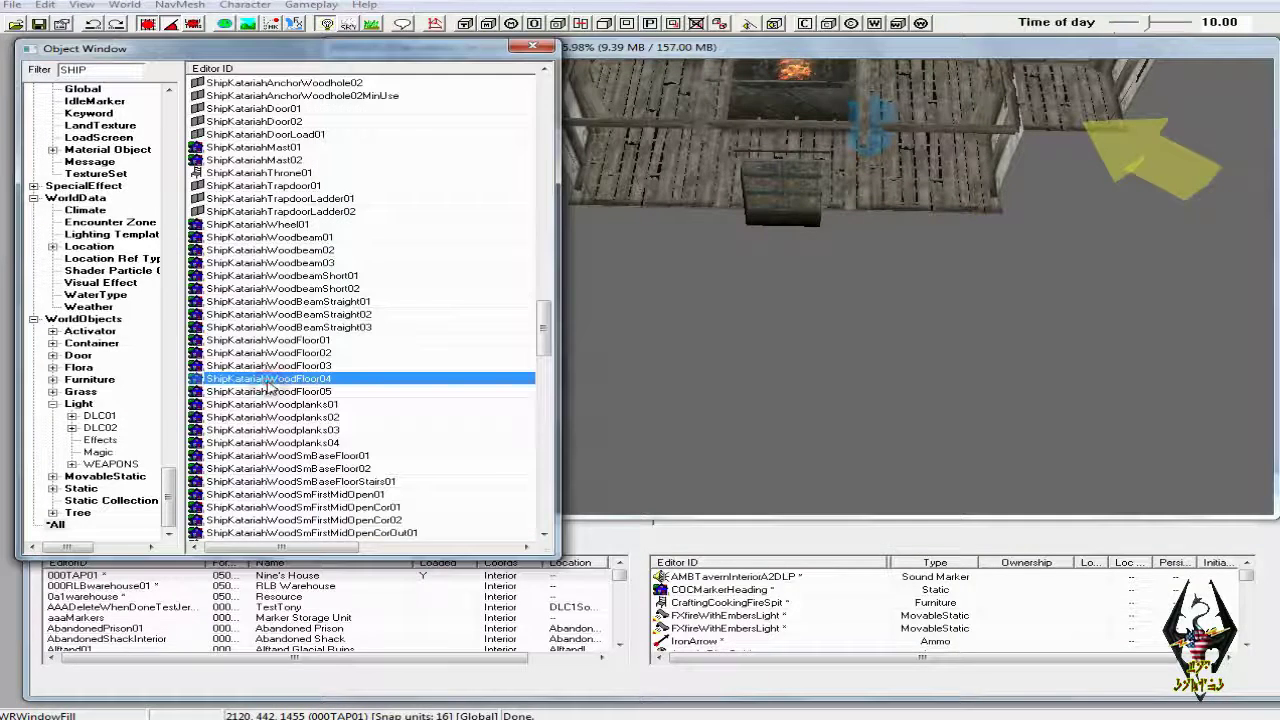
click(199, 341)
drag(199, 341, 957, 317)
Duplicate the wood floor piece twice and set the copies side by side to form a row of three
right_click(957, 322)
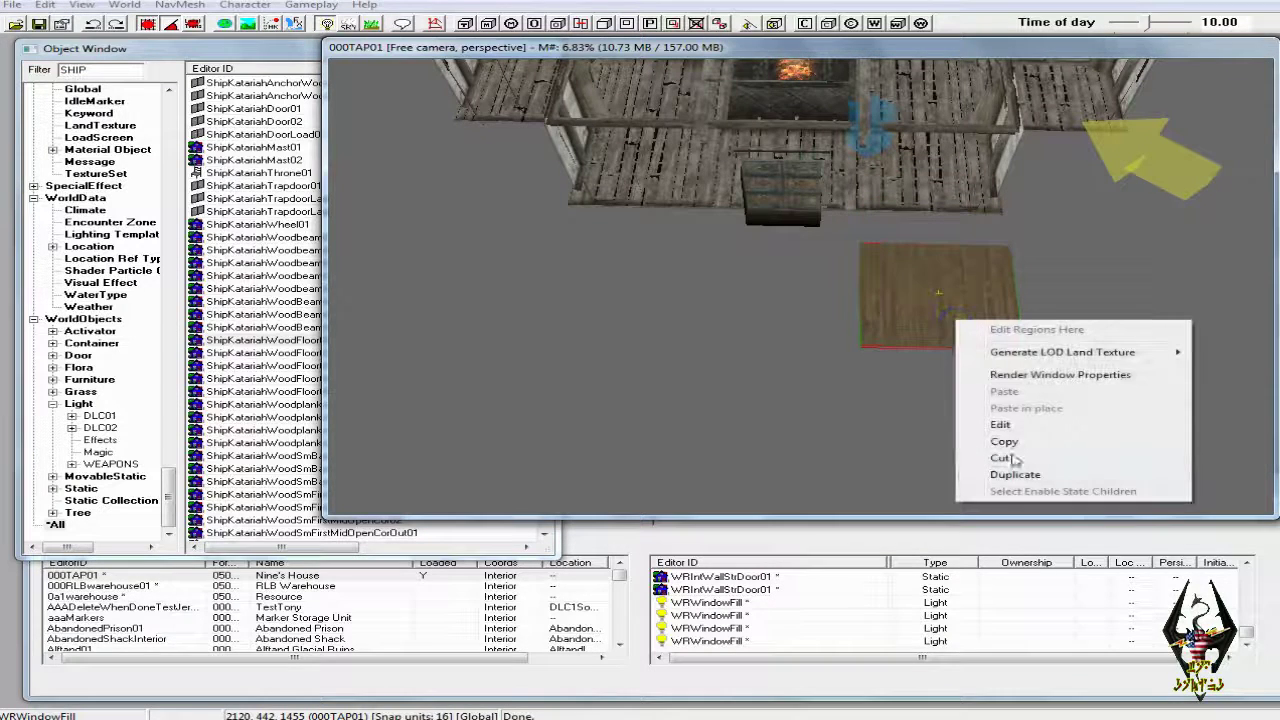
click(1013, 478)
drag(953, 306, 781, 291)
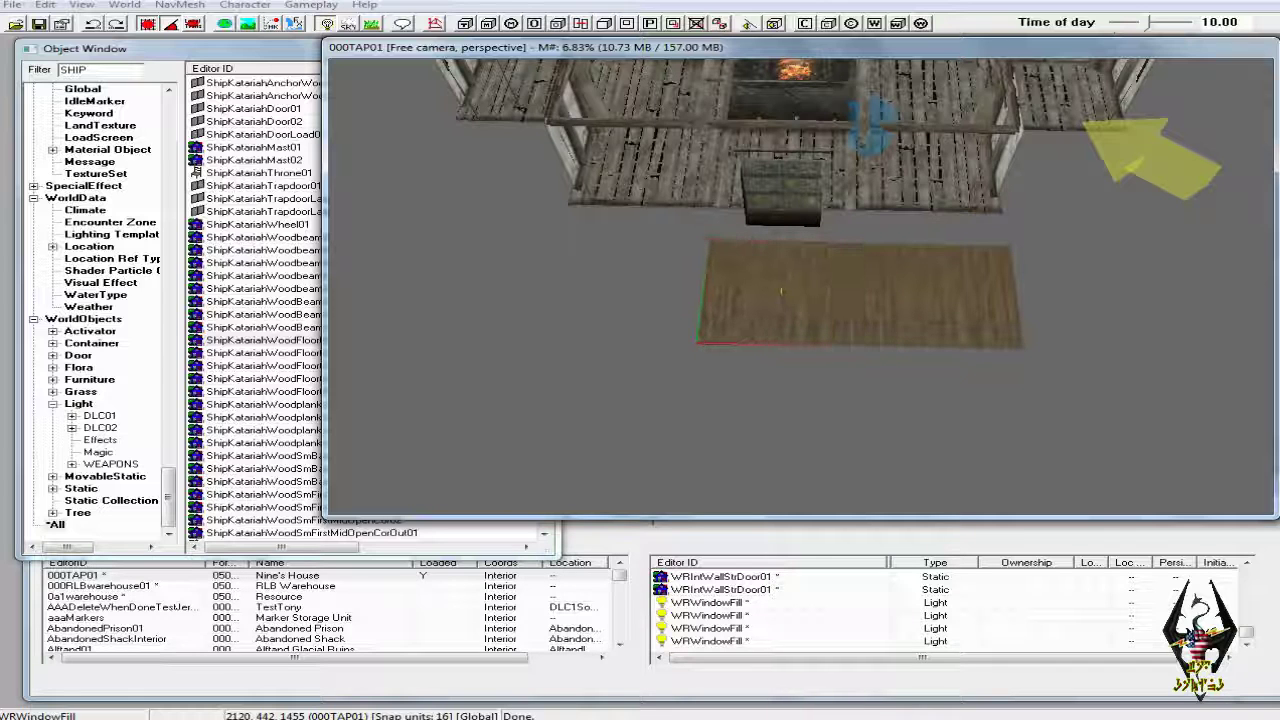
right_click(801, 298)
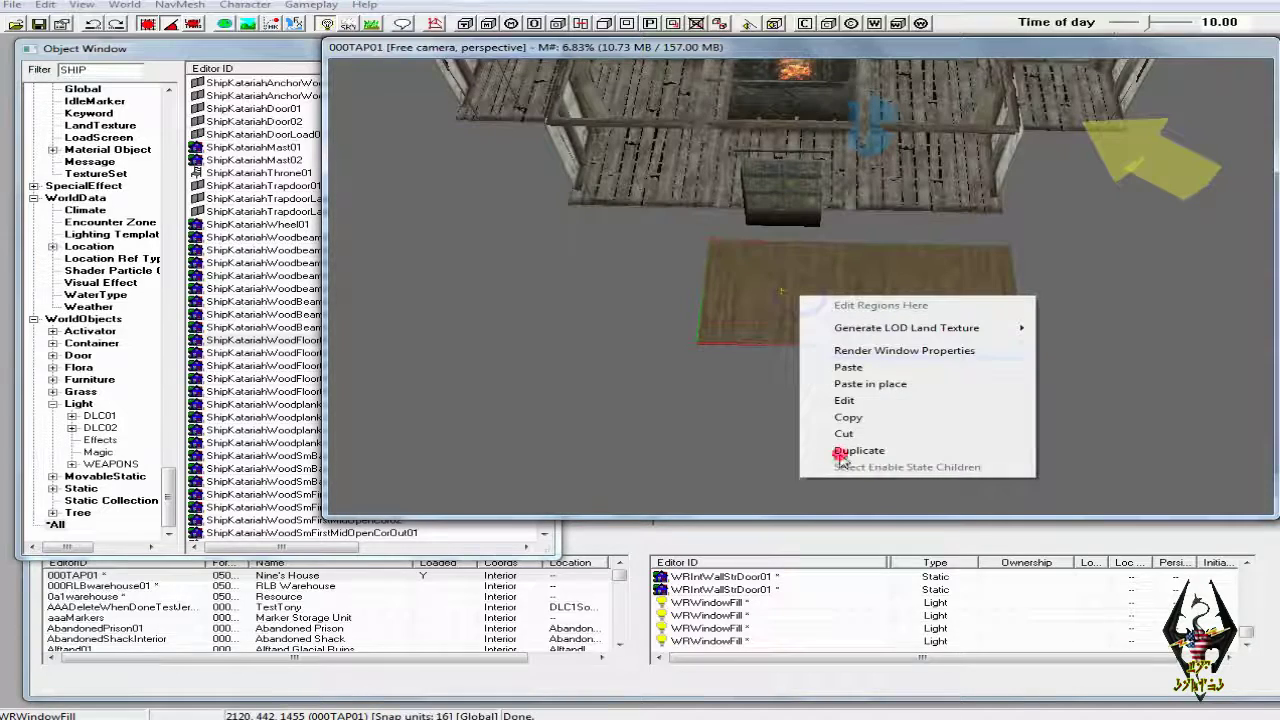
click(848, 451)
drag(803, 300, 636, 284)
Duplicate the row of three wood floor pieces and align the copy against the row's outer edge as a second row
middle_drag(748, 264, 780, 258)
scroll(784, 257, down, 2)
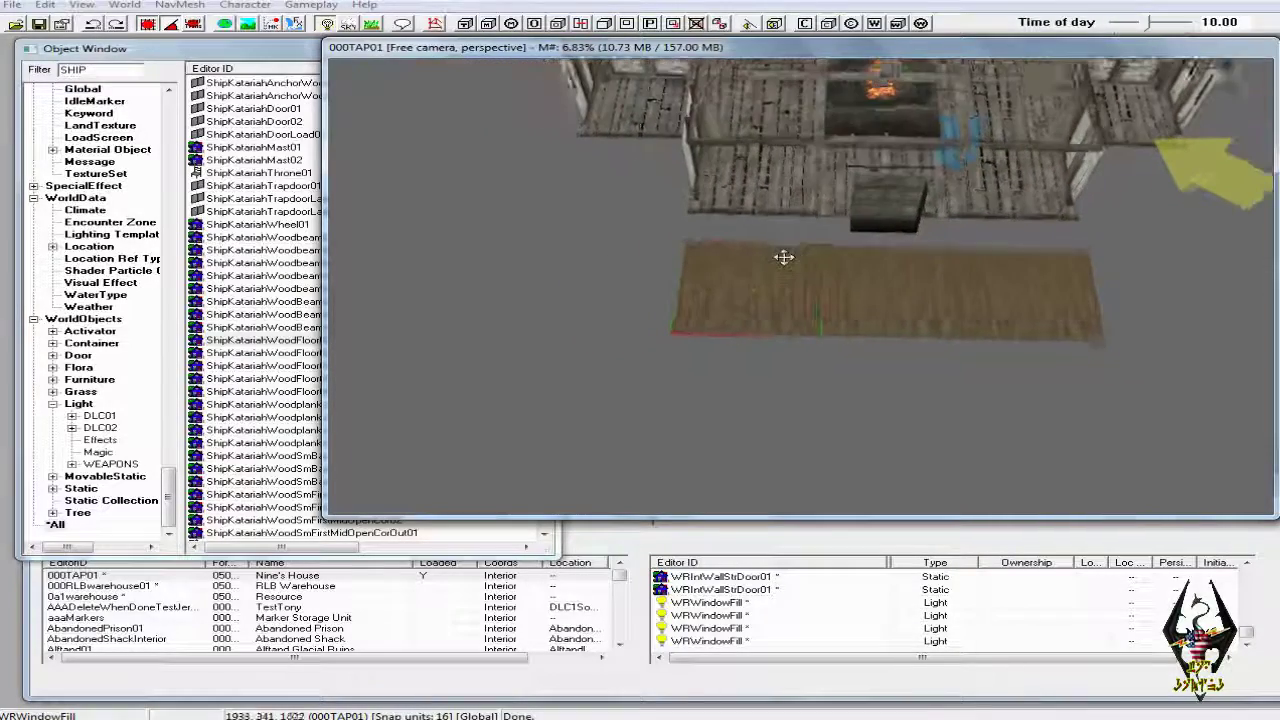
scroll(784, 257, down, 1)
scroll(888, 296, down, 1)
mouse_move(896, 273)
shift+middle_down()
mouse_move(918, 254)
mouse_move(1120, 282)
mouse_move(993, 281)
mouse_move(972, 320)
mouse_move(908, 295)
shift+middle_up()
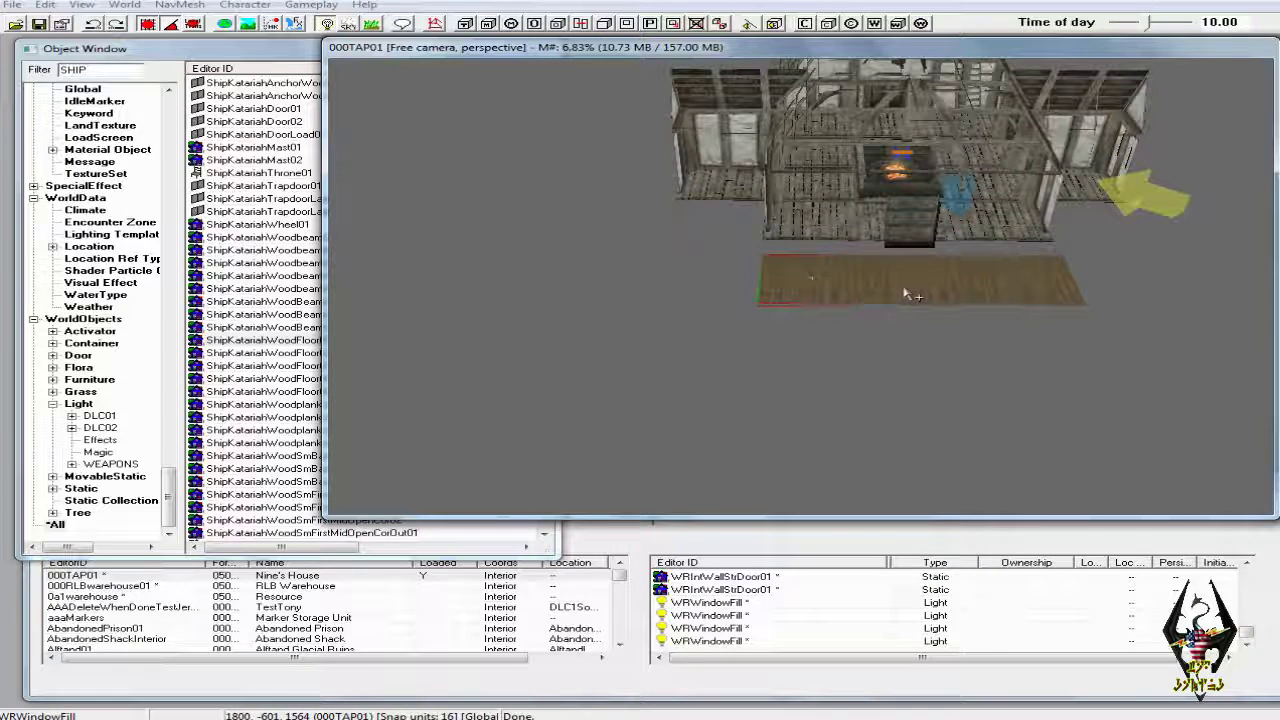
click(924, 289)
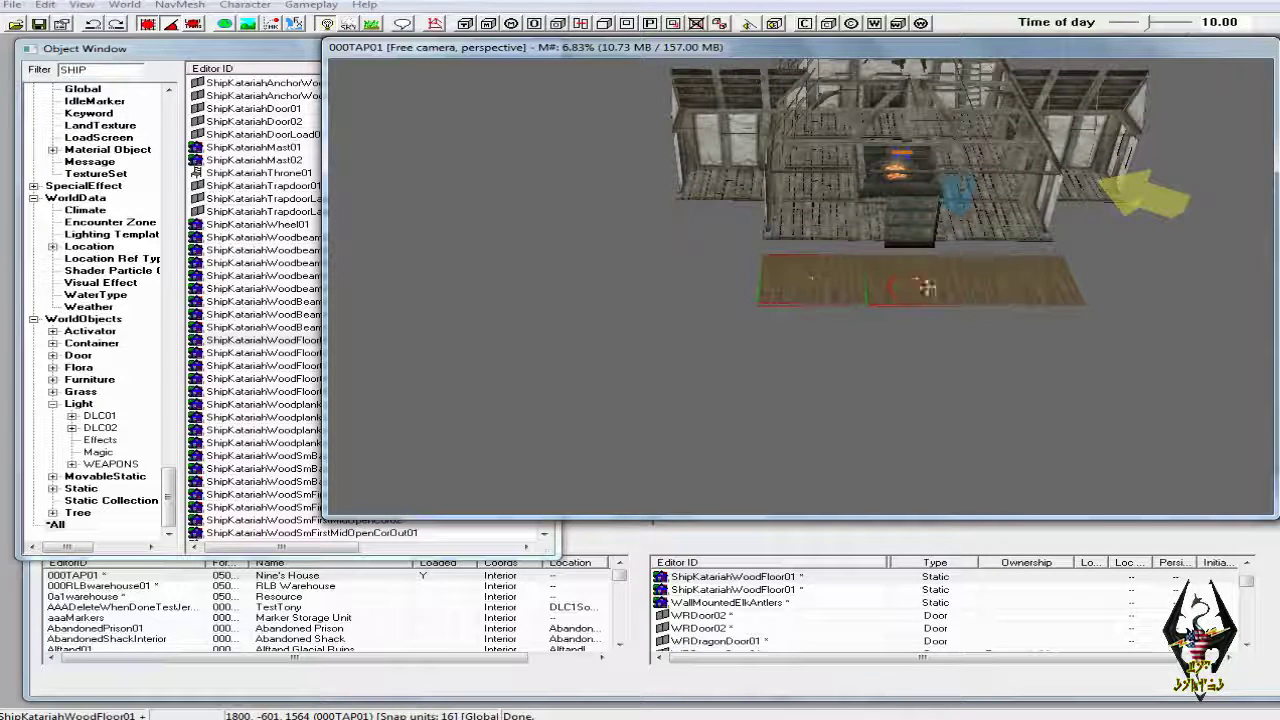
right_click(1019, 284)
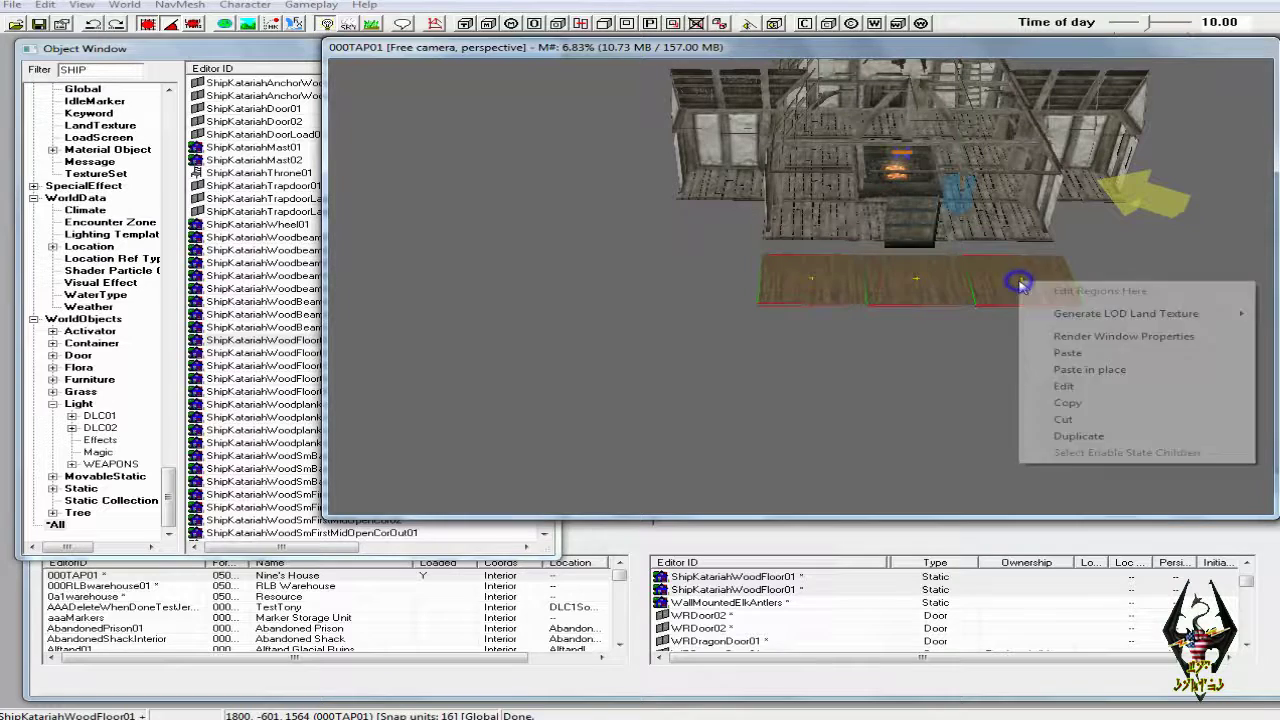
click(1065, 436)
drag(1012, 287, 1018, 350)
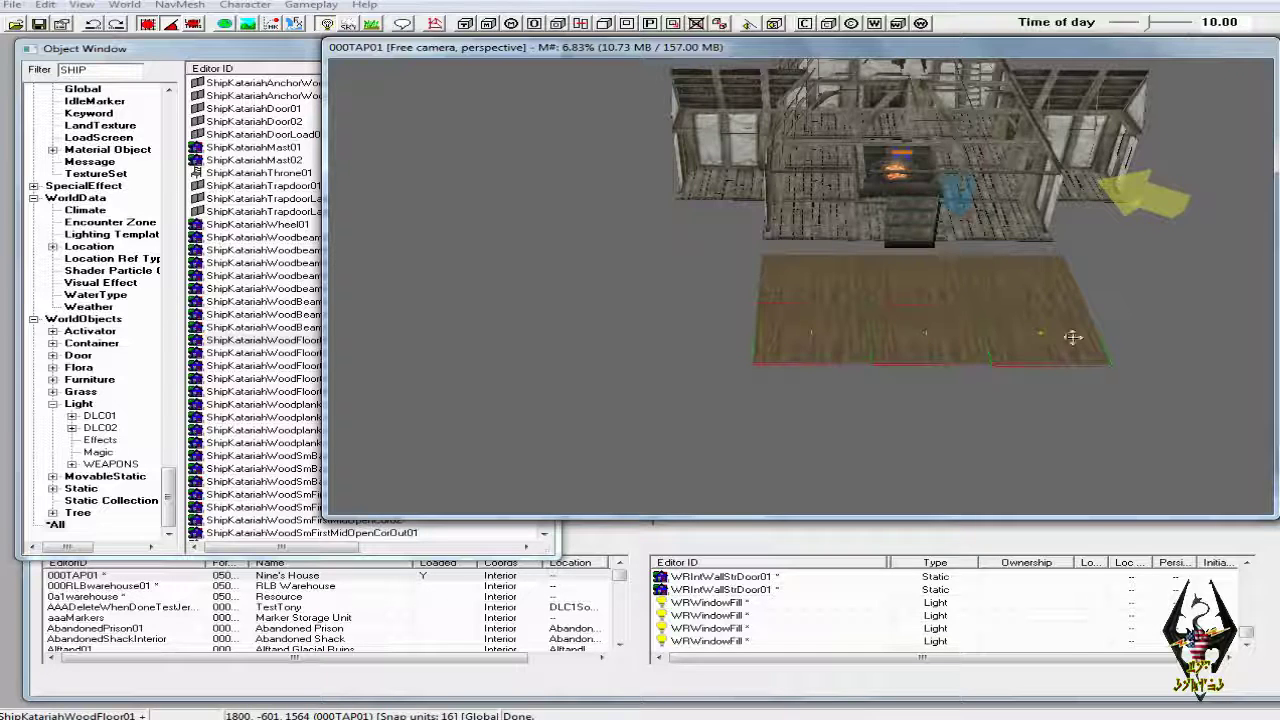
Duplicate all six wood floor pieces and join the copies to the outer edge, extending the floor to four rows
scroll(1072, 337, up, 5)
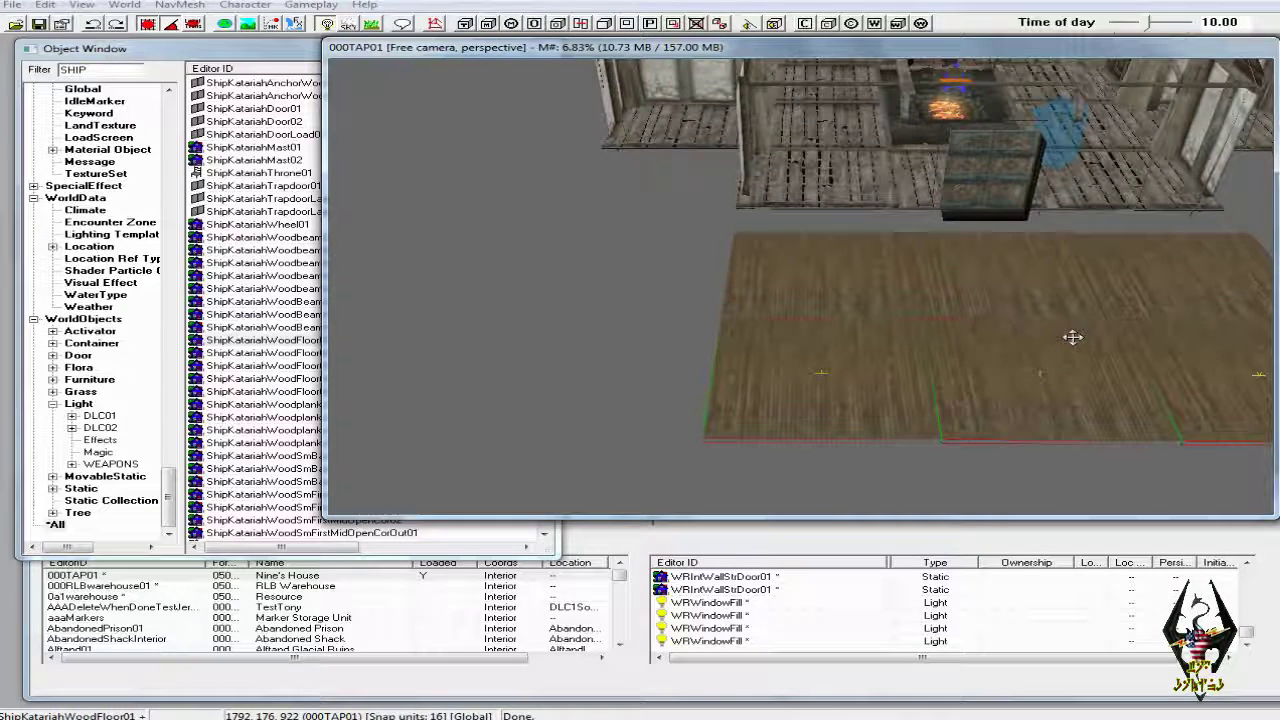
mouse_move(1082, 340)
shift+middle_down()
mouse_move(1081, 381)
mouse_move(1079, 364)
shift+middle_up()
scroll(1078, 360, down, 5)
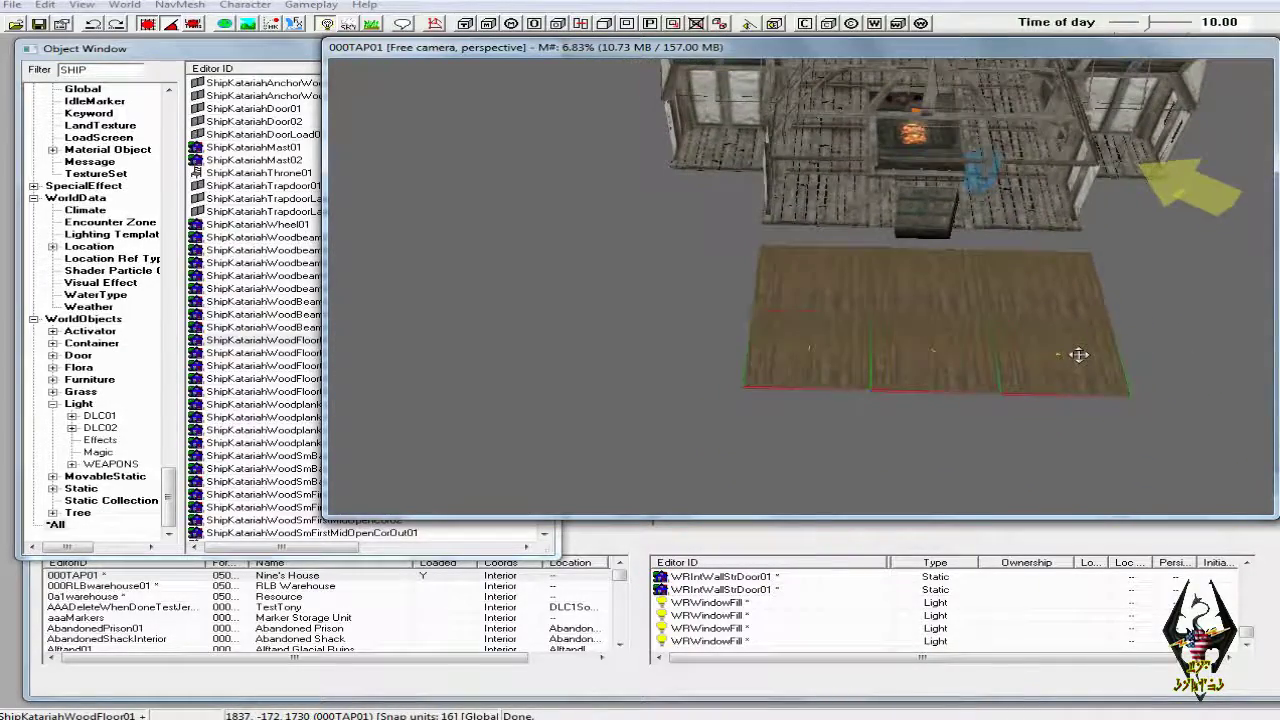
scroll(1078, 354, down, 4)
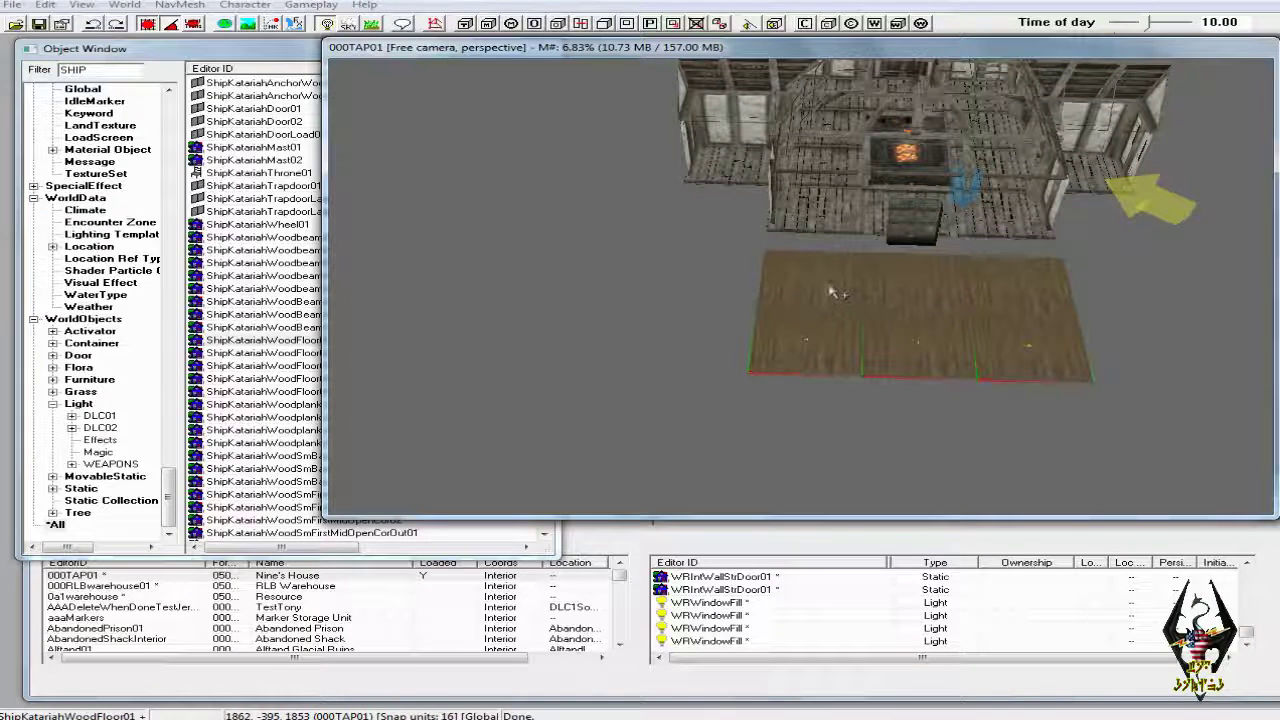
click(829, 287)
click(914, 284)
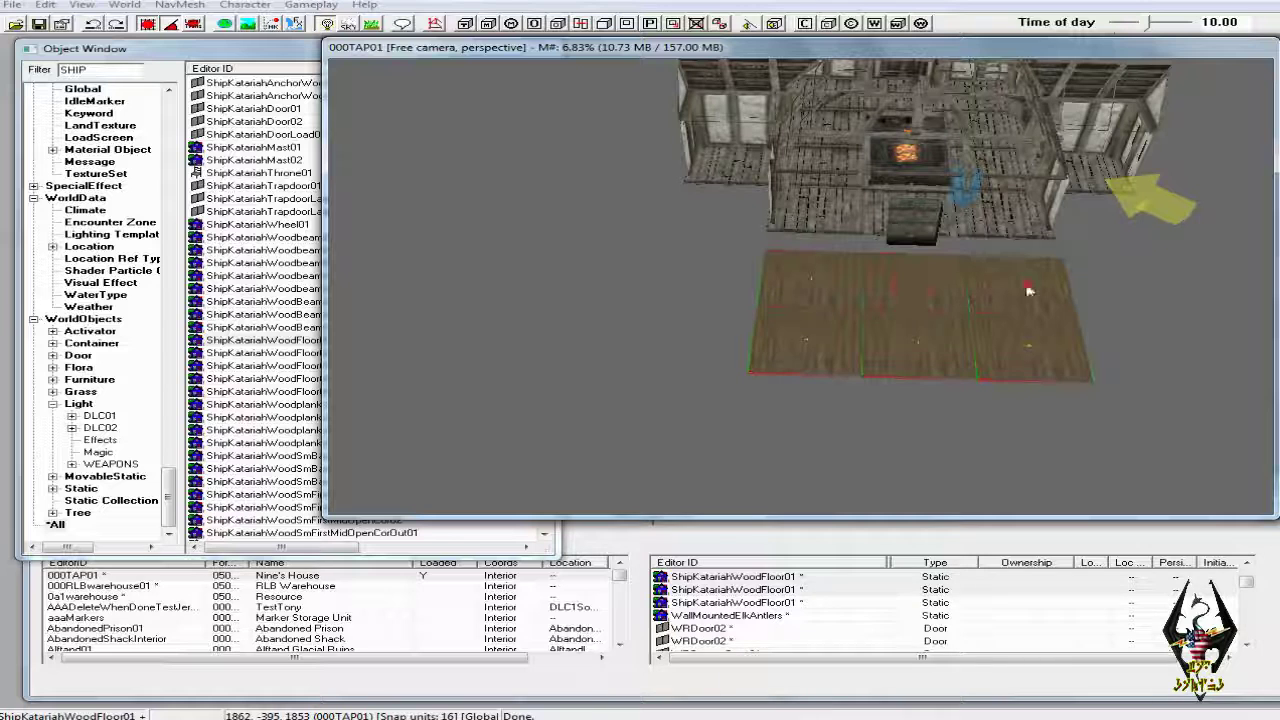
right_click(893, 314)
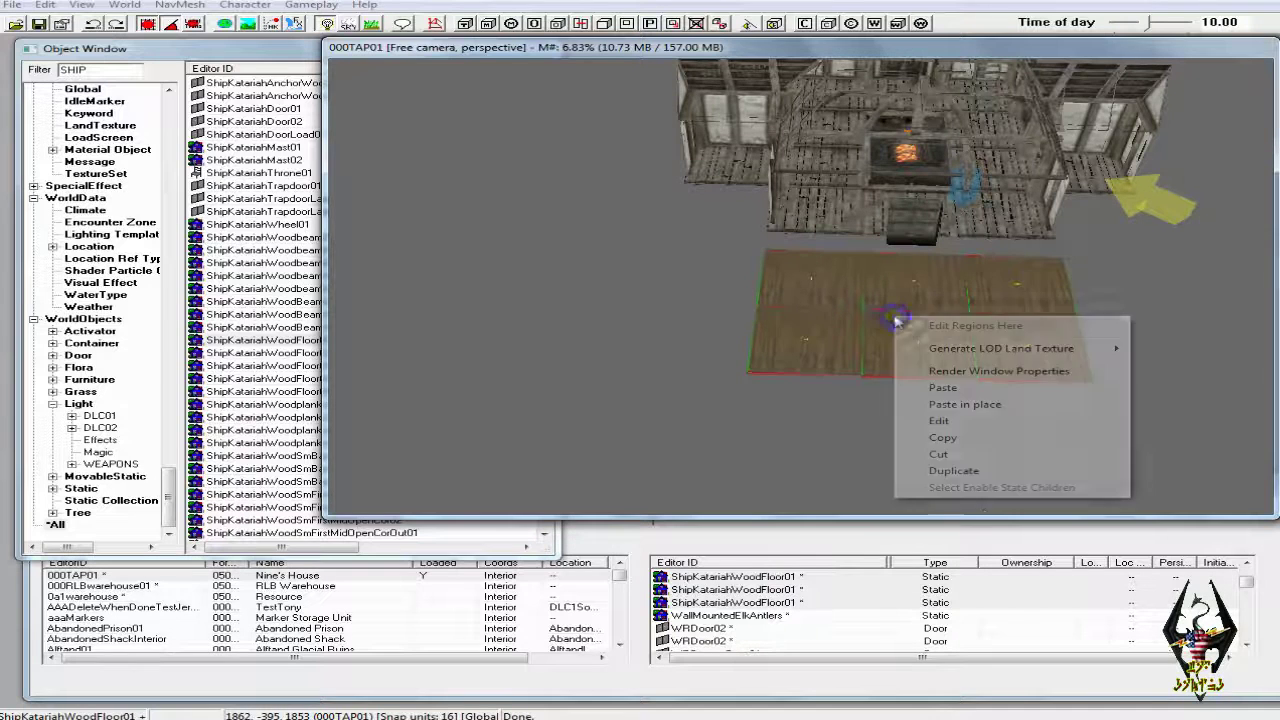
click(976, 472)
drag(929, 297, 919, 494)
drag(942, 455, 950, 450)
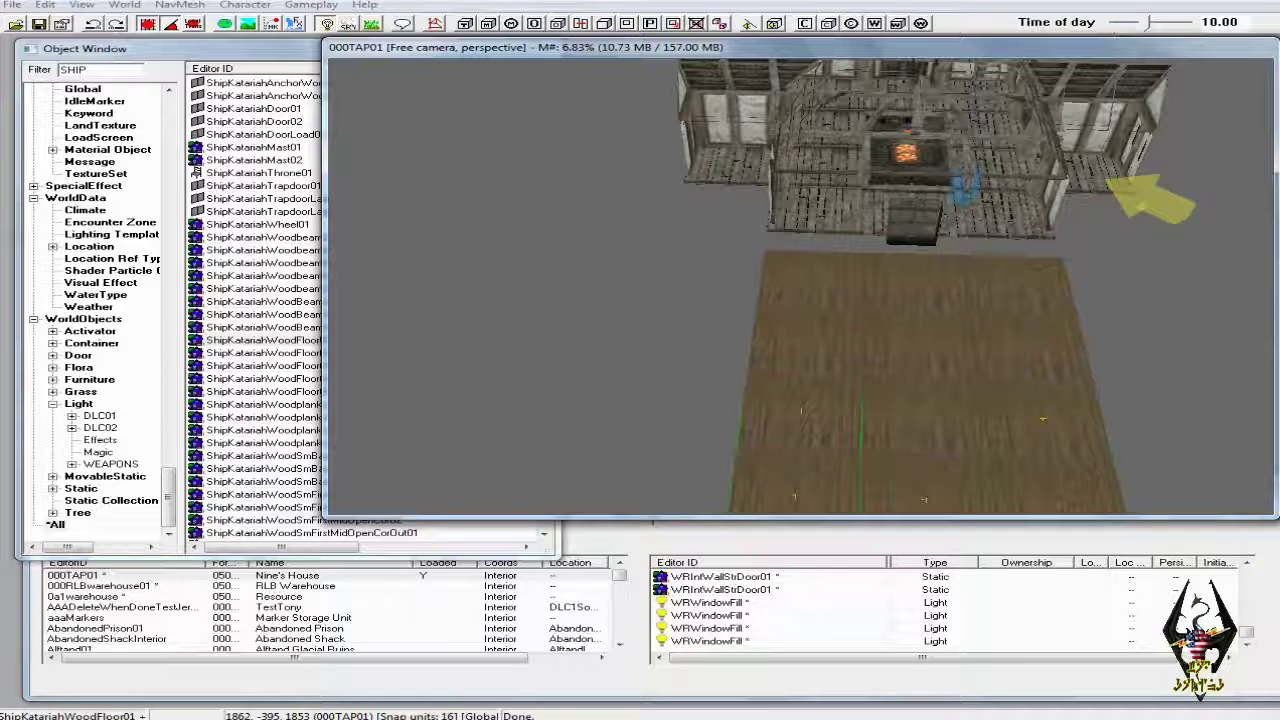
Duplicate the six outermost wood floor pieces and join the copies to the outer edge, extending the floor to six rows
middle_drag(977, 412, 974, 364)
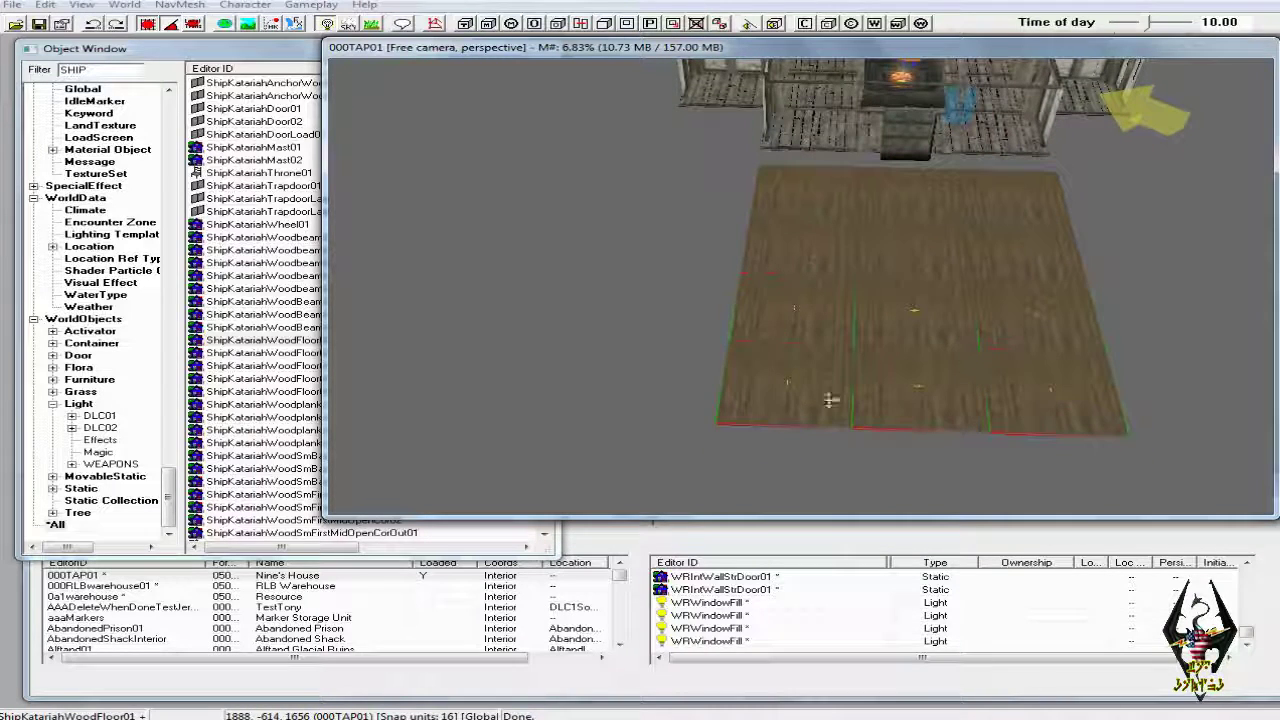
click(808, 386)
click(808, 383)
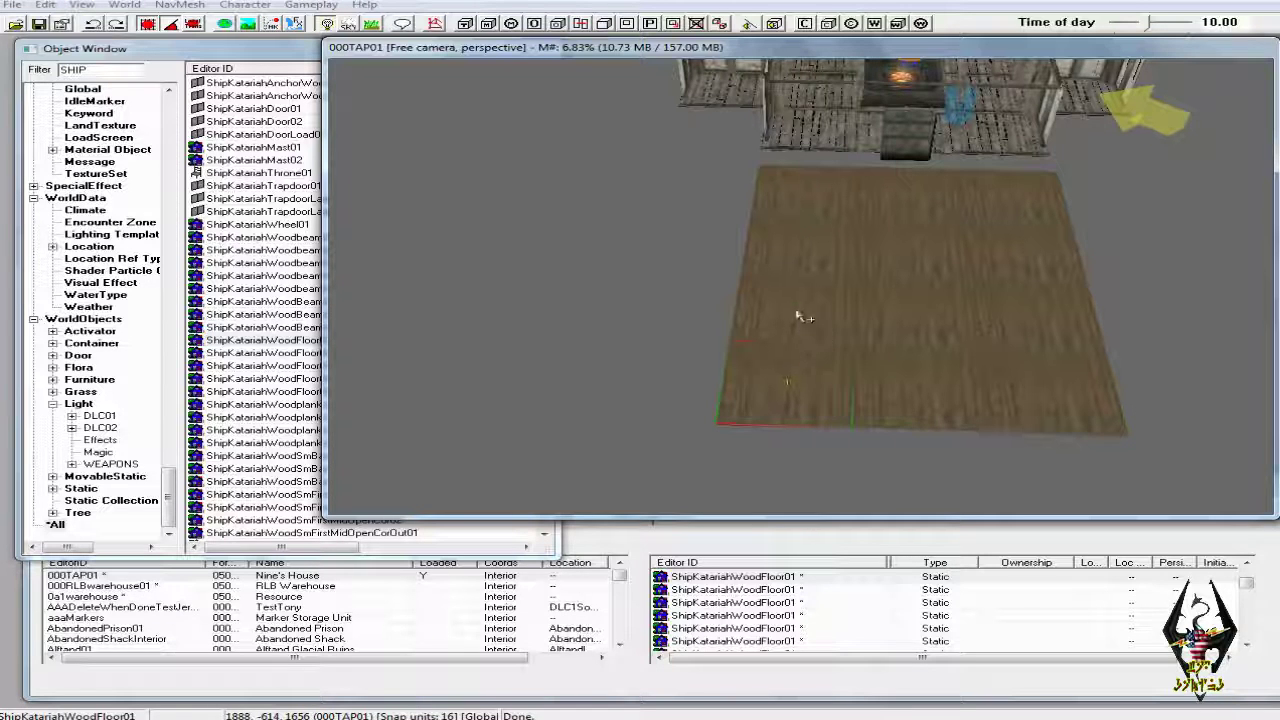
ctrl+click(910, 312)
ctrl+click(938, 402)
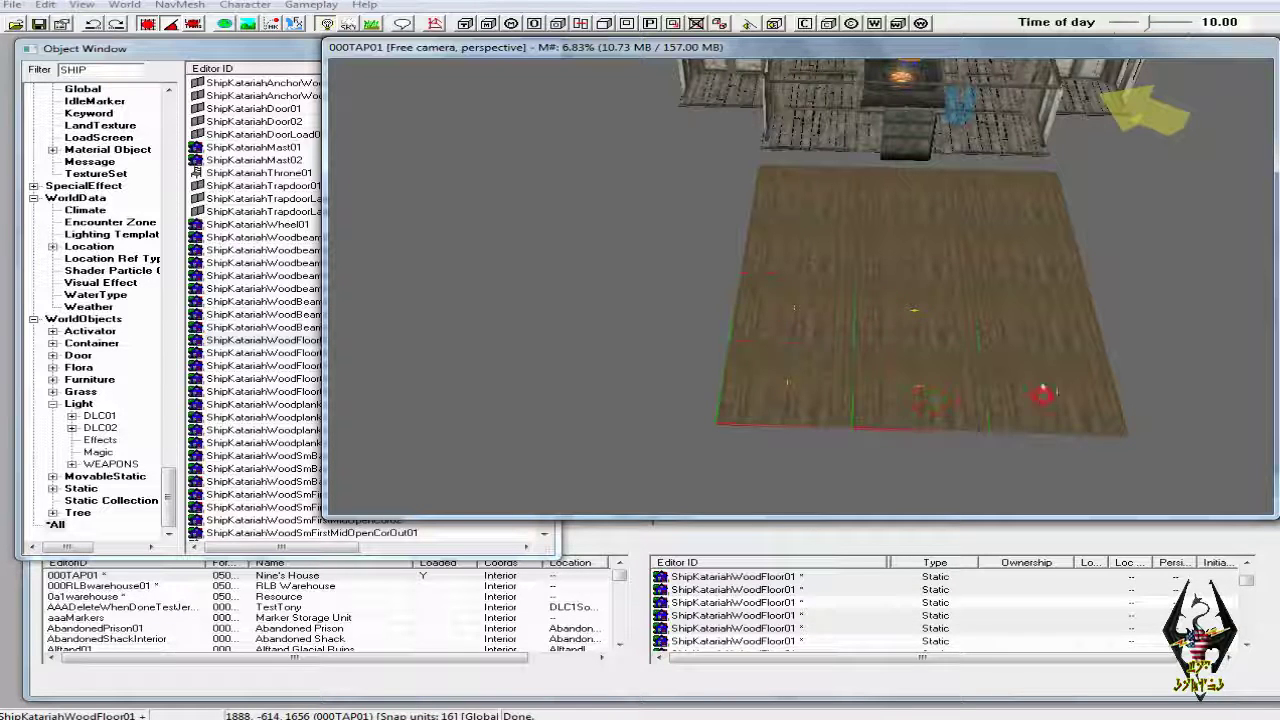
ctrl+click(1034, 309)
ctrl+click(1048, 380)
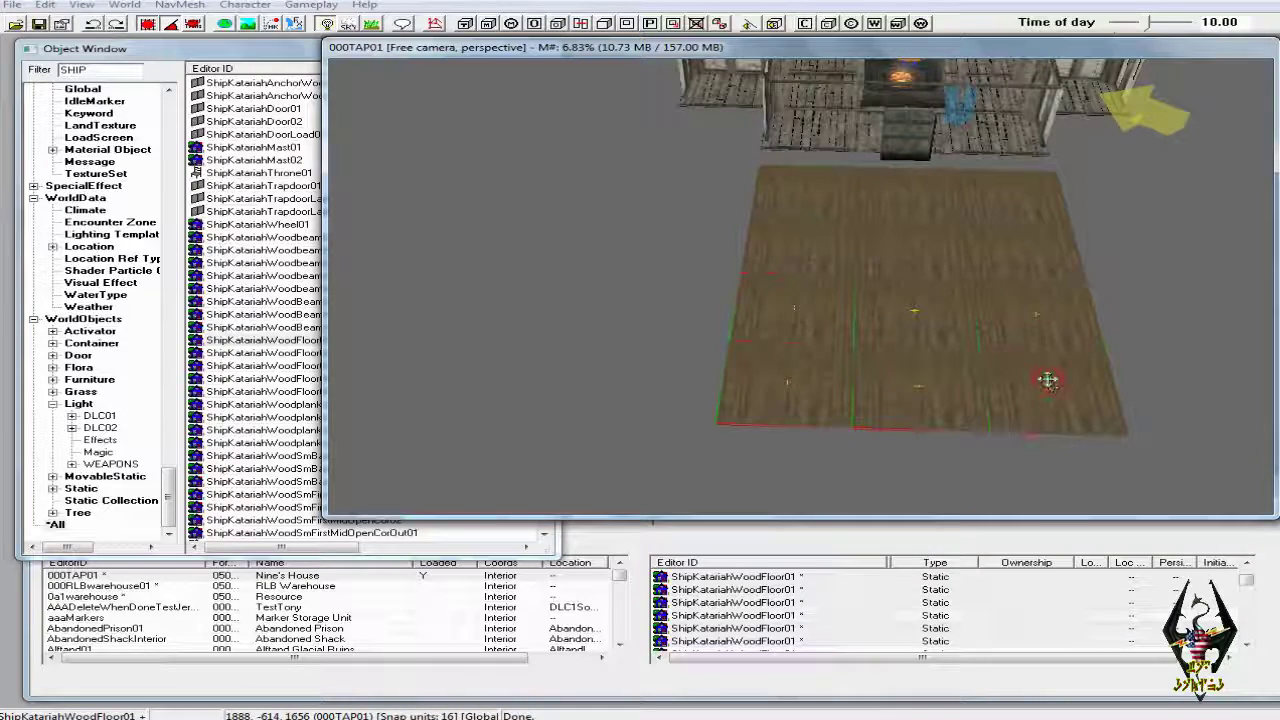
right_click(1047, 380)
click(1113, 539)
drag(985, 321, 993, 488)
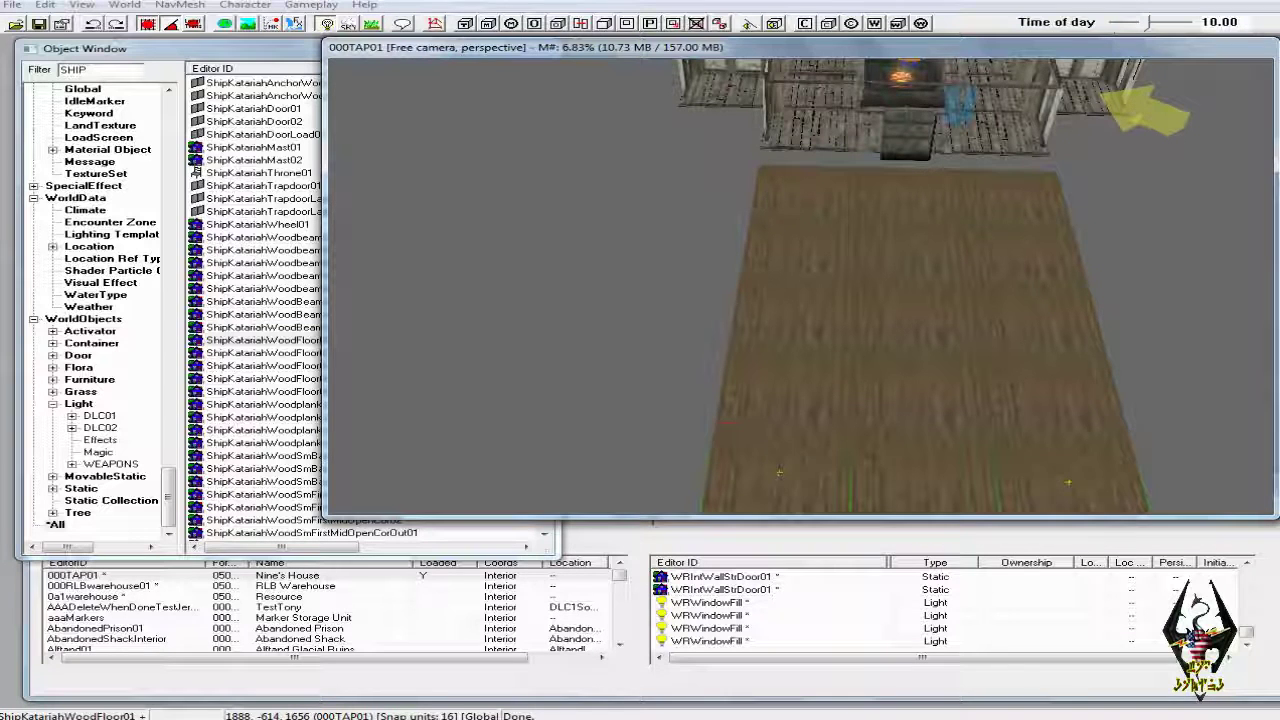
Select all the ShipKatariahWoodFloor01 pieces and slide the assembled floor over the house's gapped floor
mouse_move(1020, 430)
middle_down()
mouse_move(1014, 414)
mouse_move(1005, 445)
middle_up()
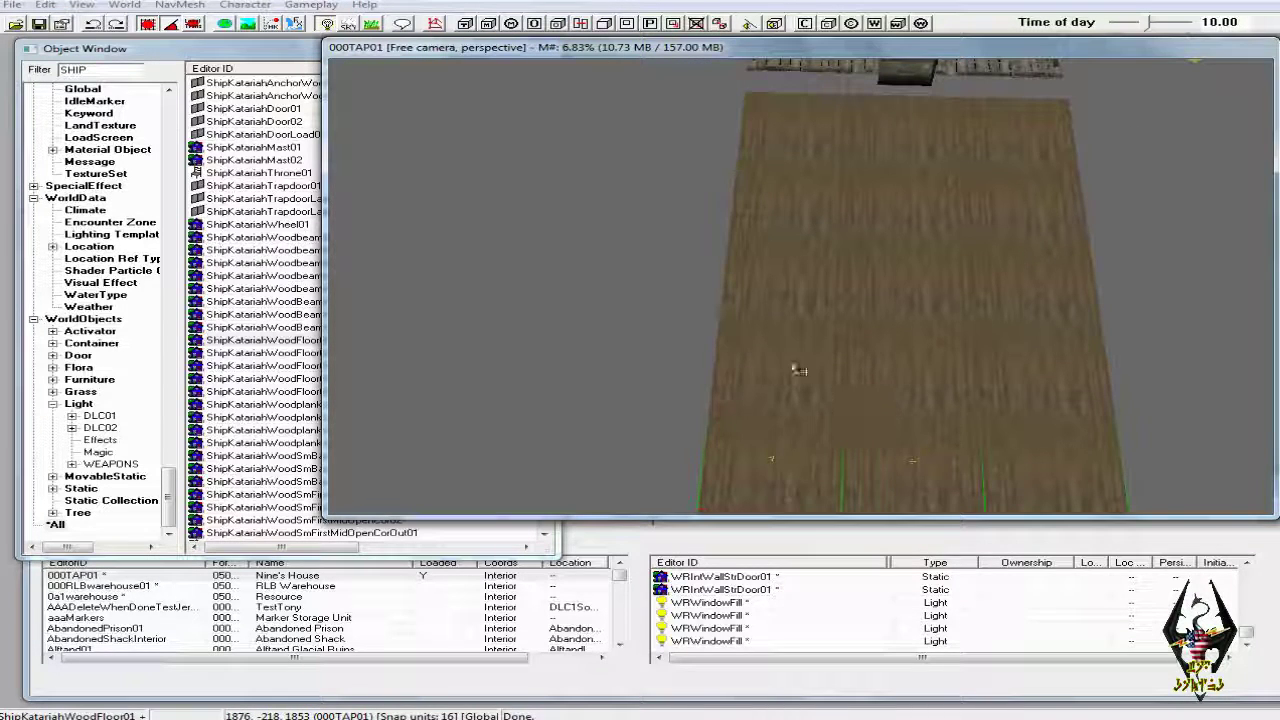
click(798, 368)
drag(1051, 331, 814, 185)
drag(902, 187, 838, 136)
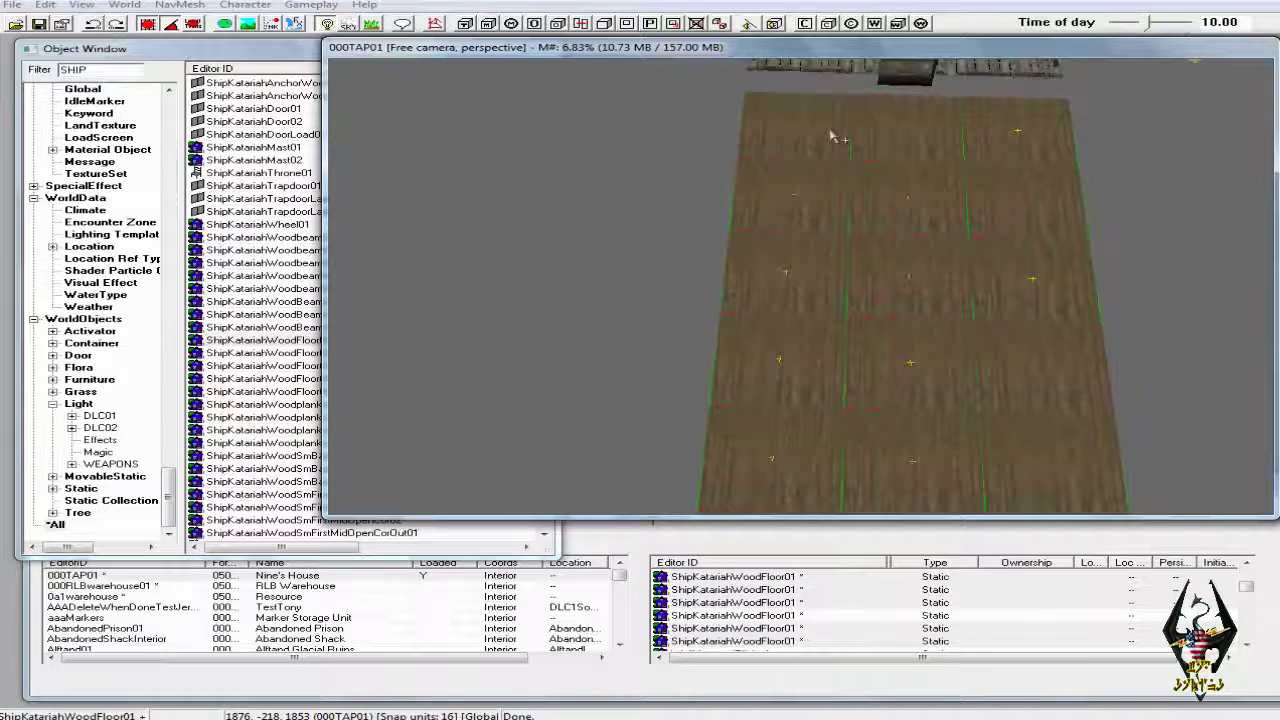
ctrl+click(815, 129)
shift+middle_drag(876, 131, 1058, 101)
drag(1062, 101, 820, 83)
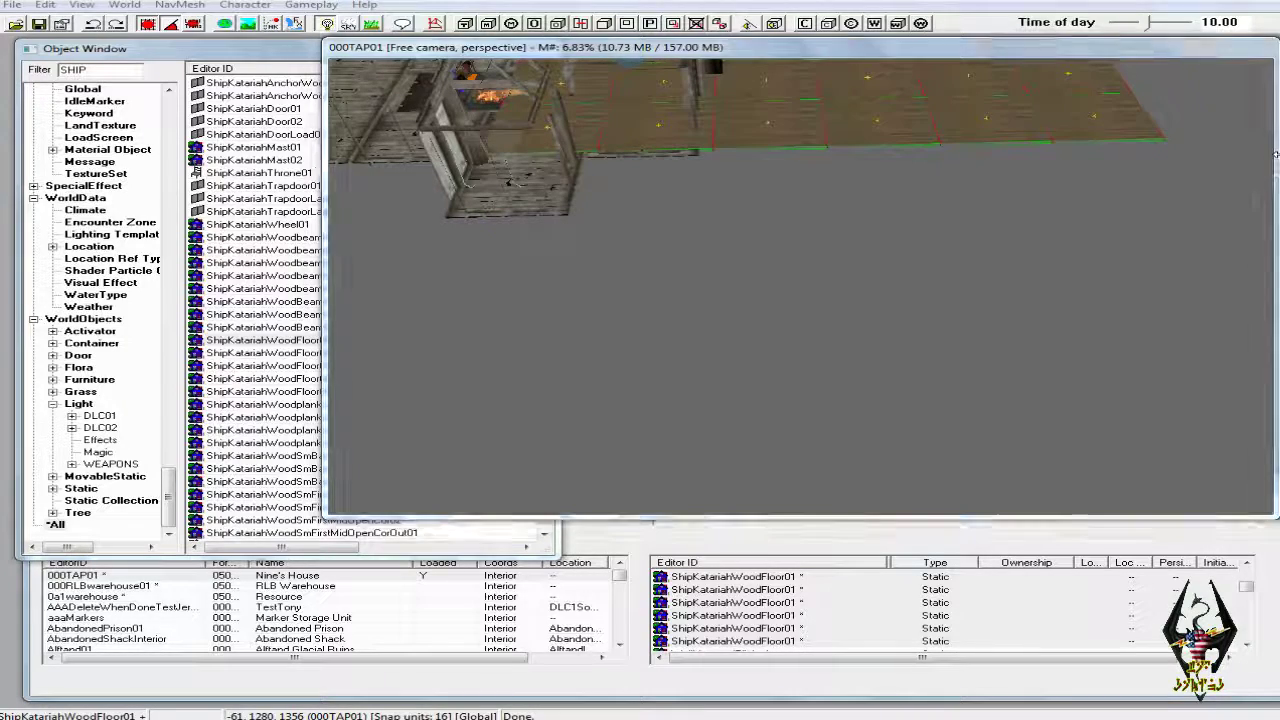
middle_drag(915, 262, 998, 318)
middle_drag(1200, 294, 1071, 306)
drag(868, 257, 1112, 244)
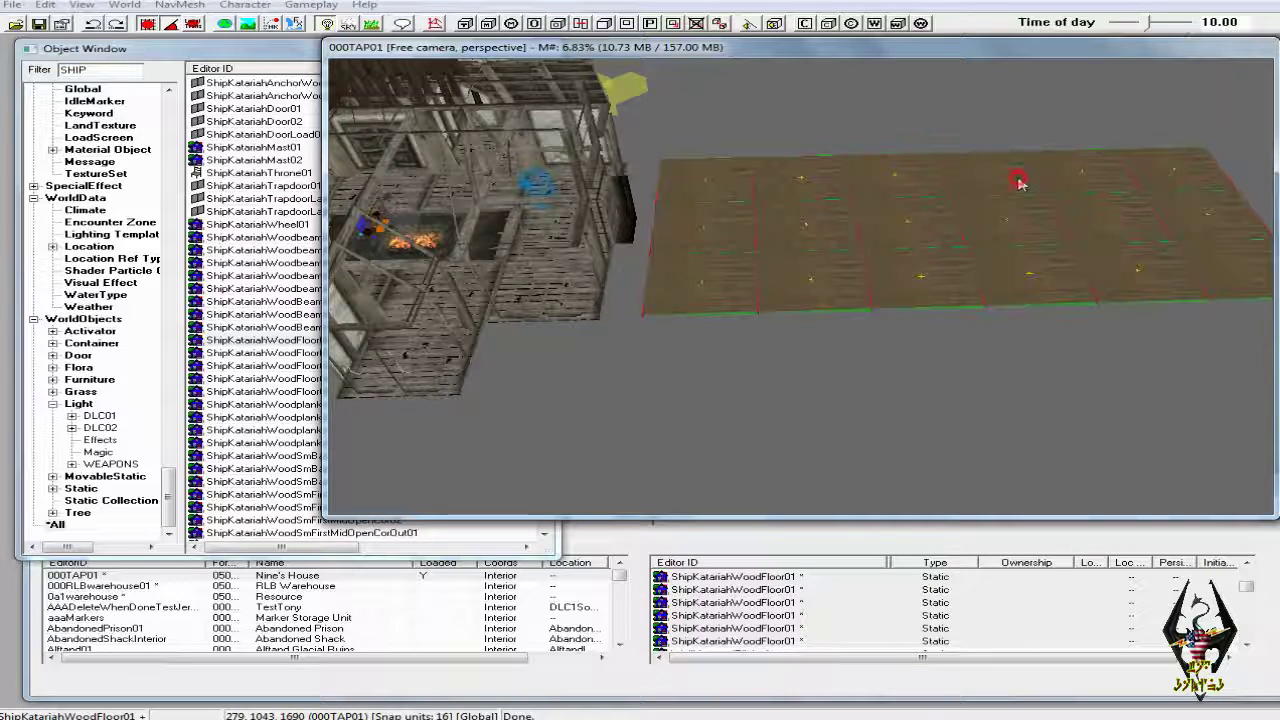
drag(1057, 220, 956, 213)
middle_drag(915, 231, 1113, 230)
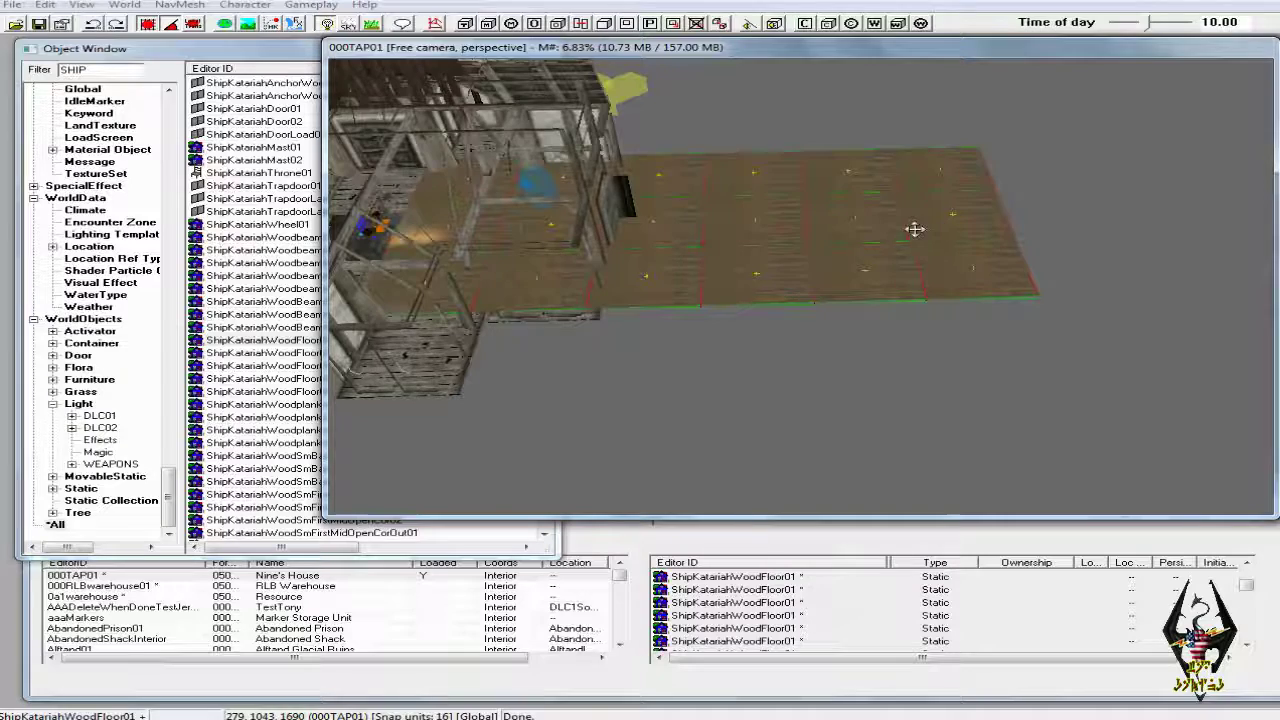
drag(1091, 243, 912, 243)
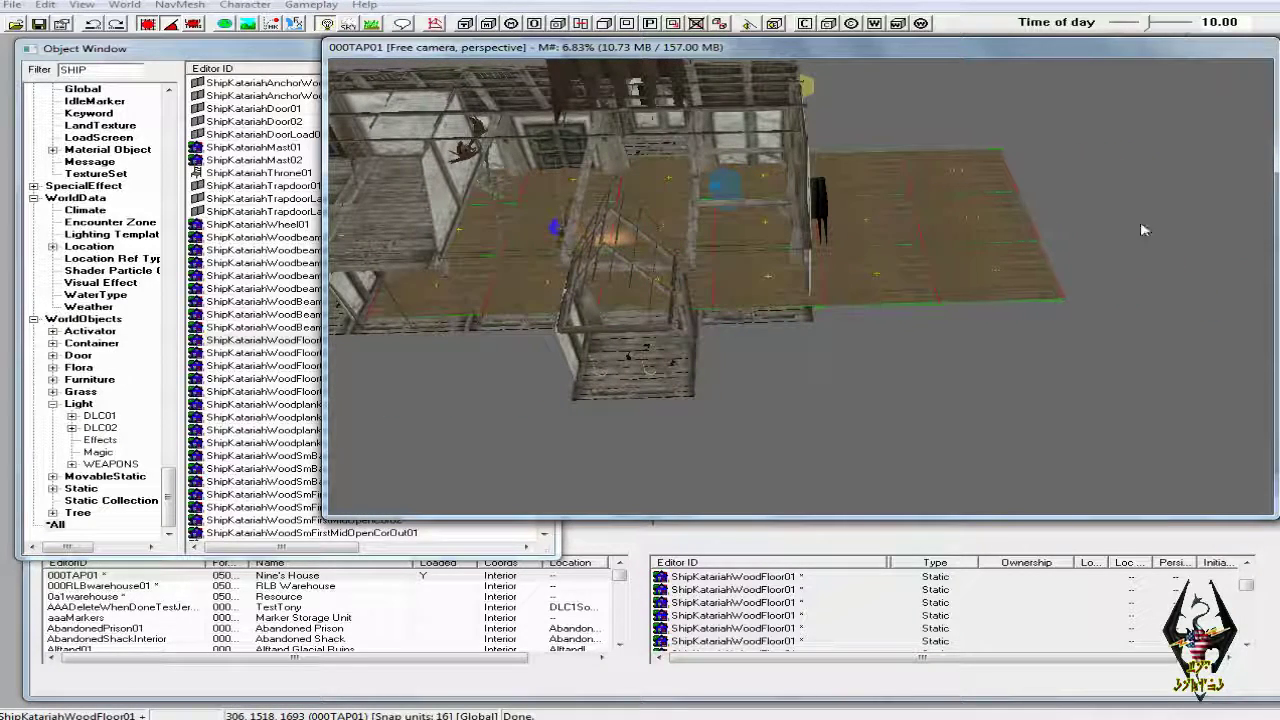
drag(1033, 252, 801, 257)
Delete the ShipKatariahWoodFloor01 pieces that cover the fire pit
middle_drag(801, 258, 914, 278)
scroll(957, 252, up, 1)
scroll(957, 252, up, 1)
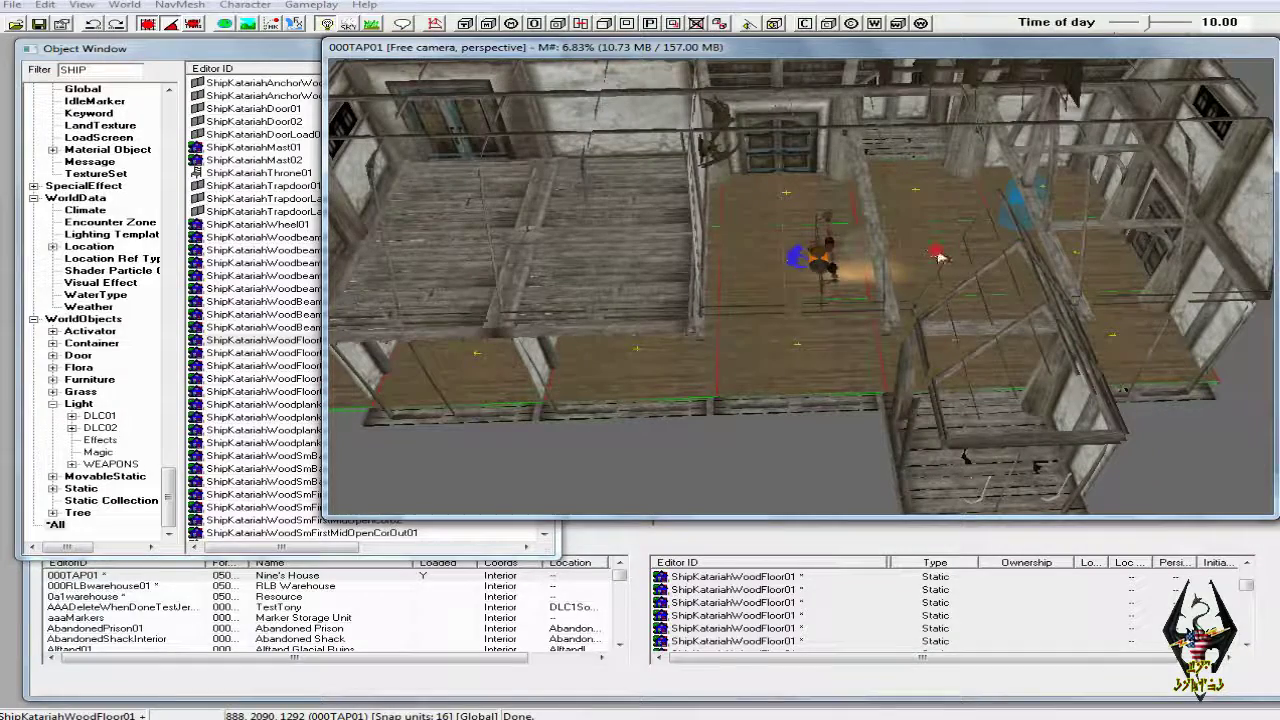
click(940, 257)
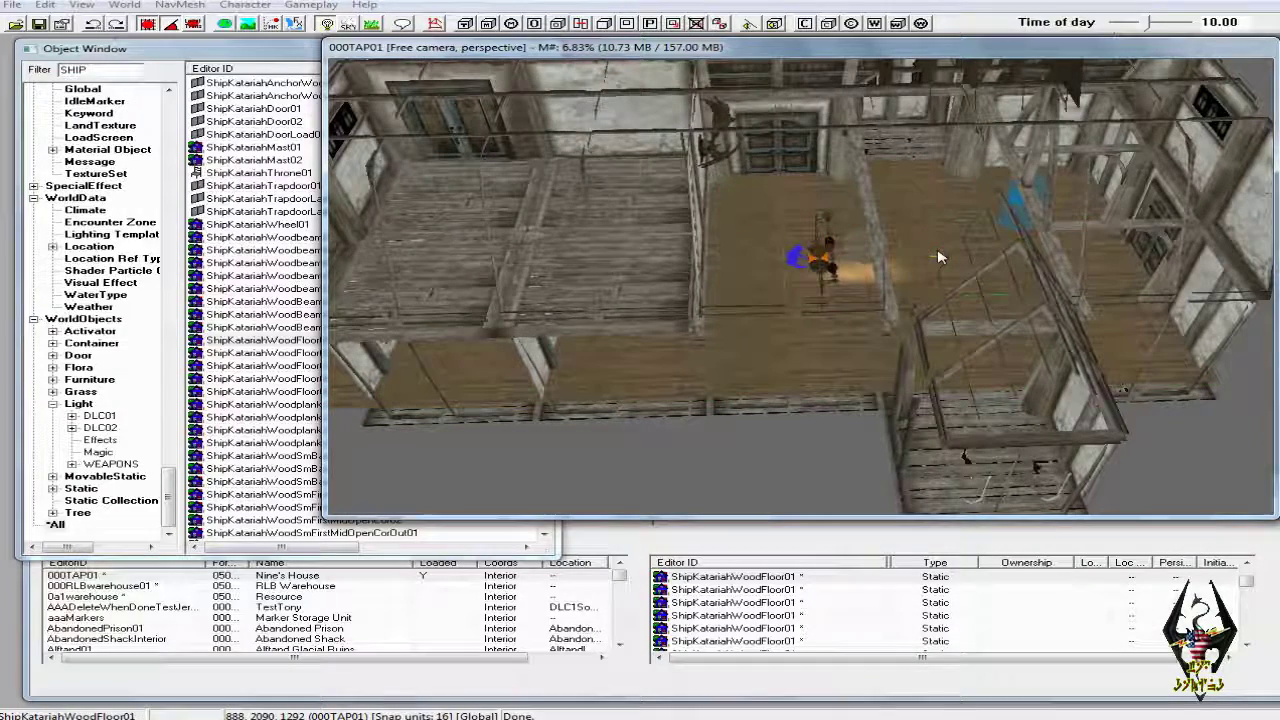
click(832, 284)
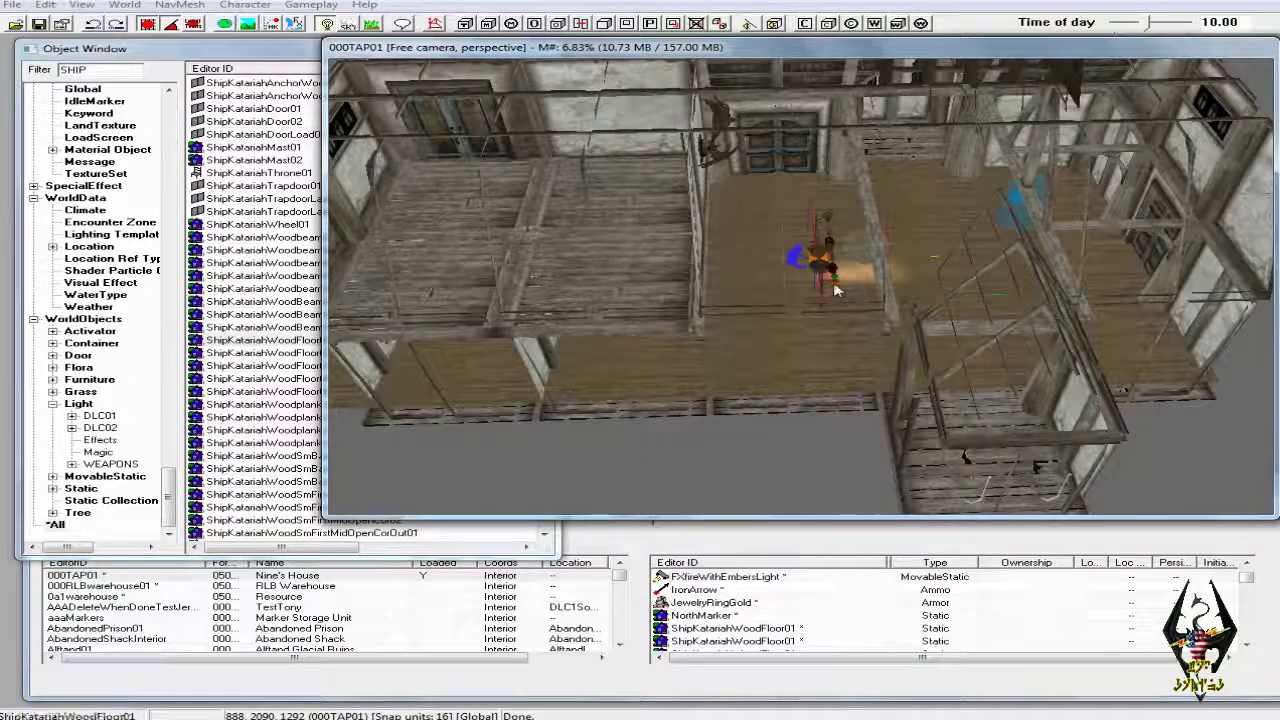
key(w)
click(810, 285)
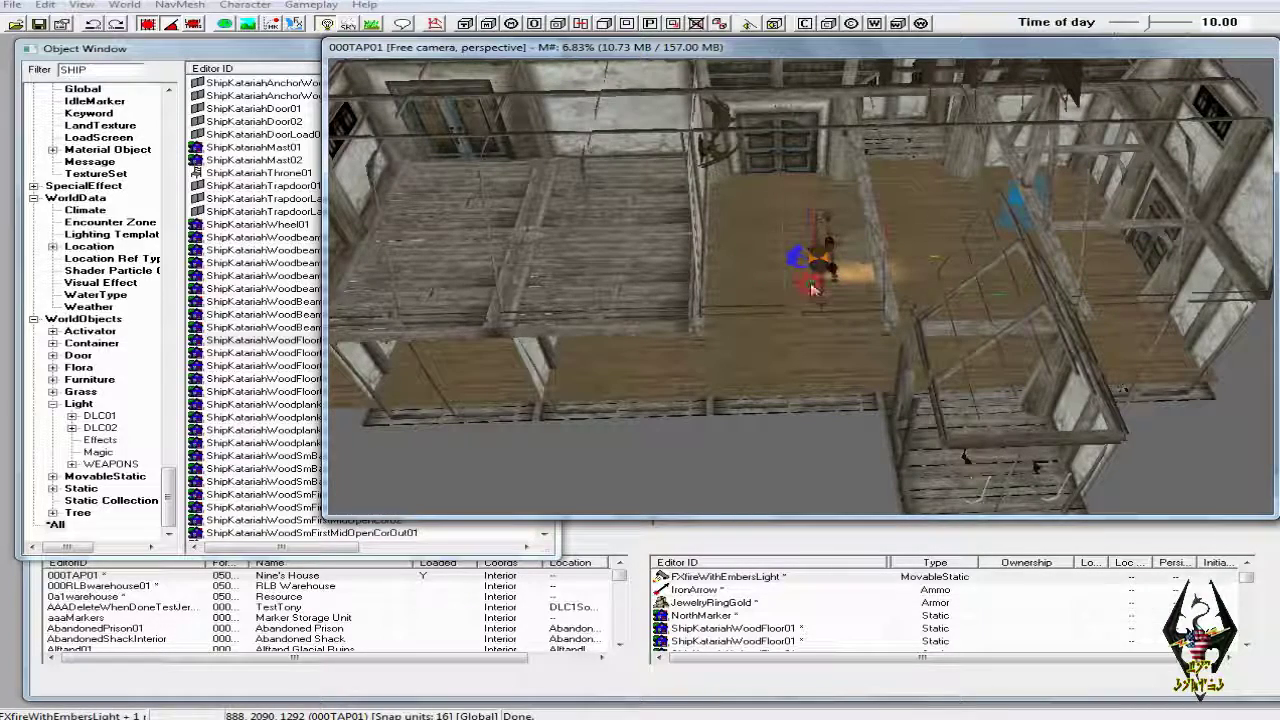
click(798, 283)
click(800, 285)
ctrl+click(780, 272)
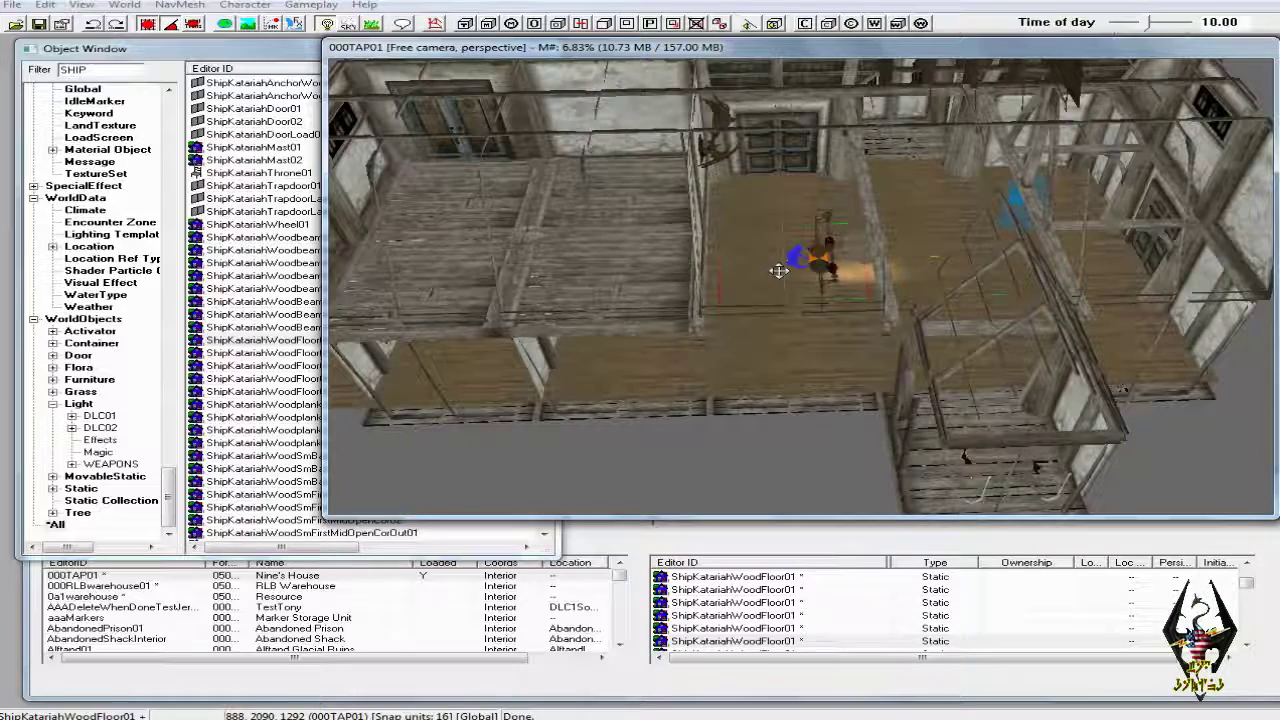
key(Delete)
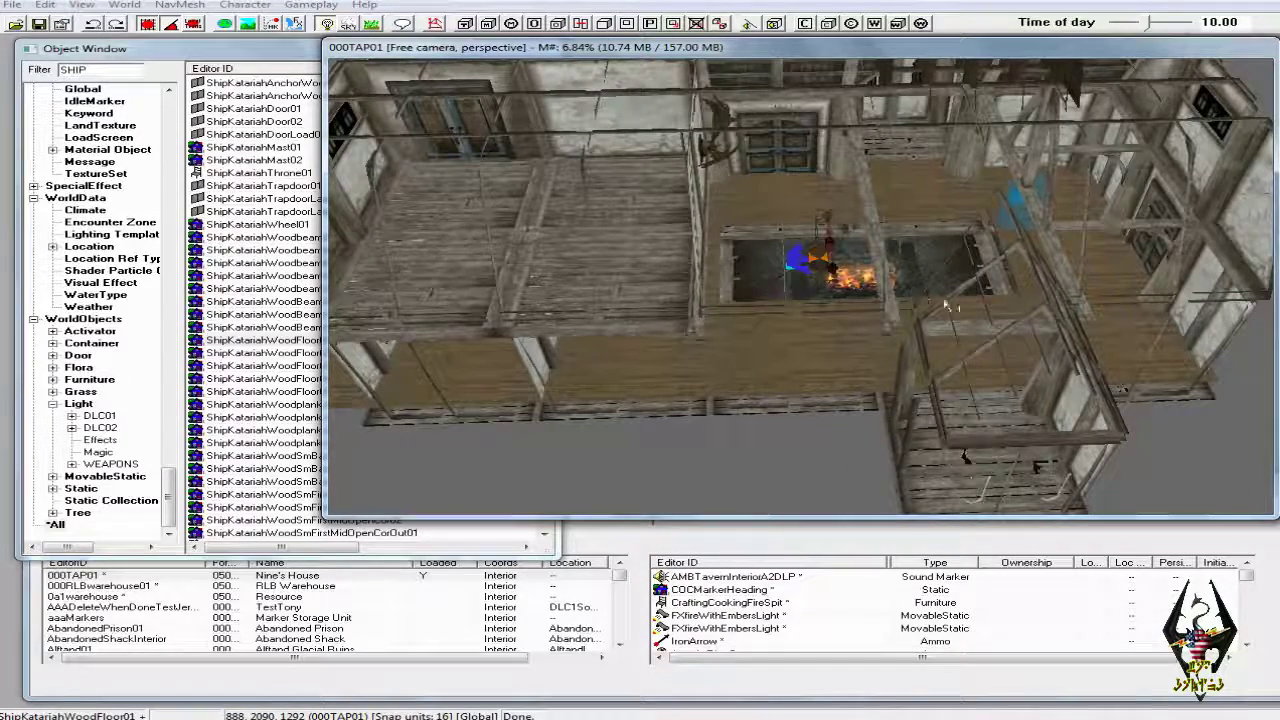
Slide the ShipKatariahWoodFloor01 piece at the end of the fire pit closer to the pit's edge to narrow the gap
mouse_move(828, 349)
middle_down()
mouse_move(880, 354)
mouse_move(832, 358)
middle_up()
scroll(907, 354, up, 1)
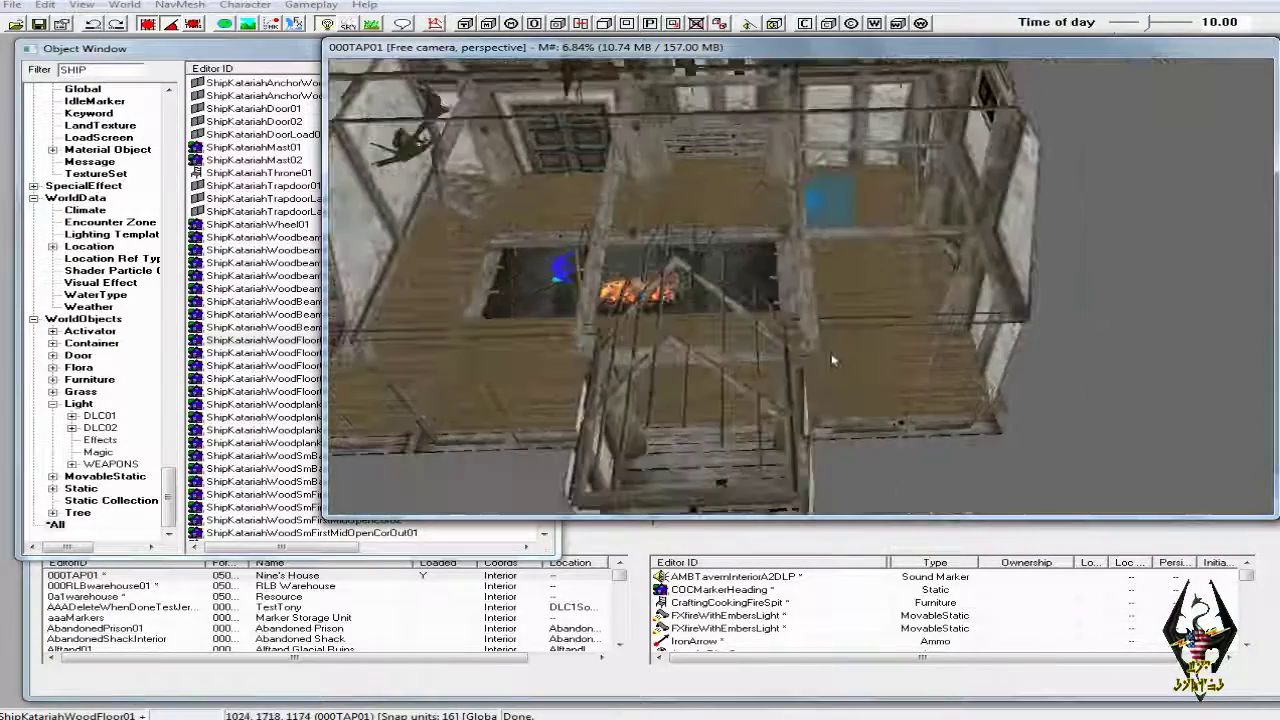
scroll(832, 358, up, 1)
scroll(838, 360, up, 3)
middle_drag(923, 340, 905, 341)
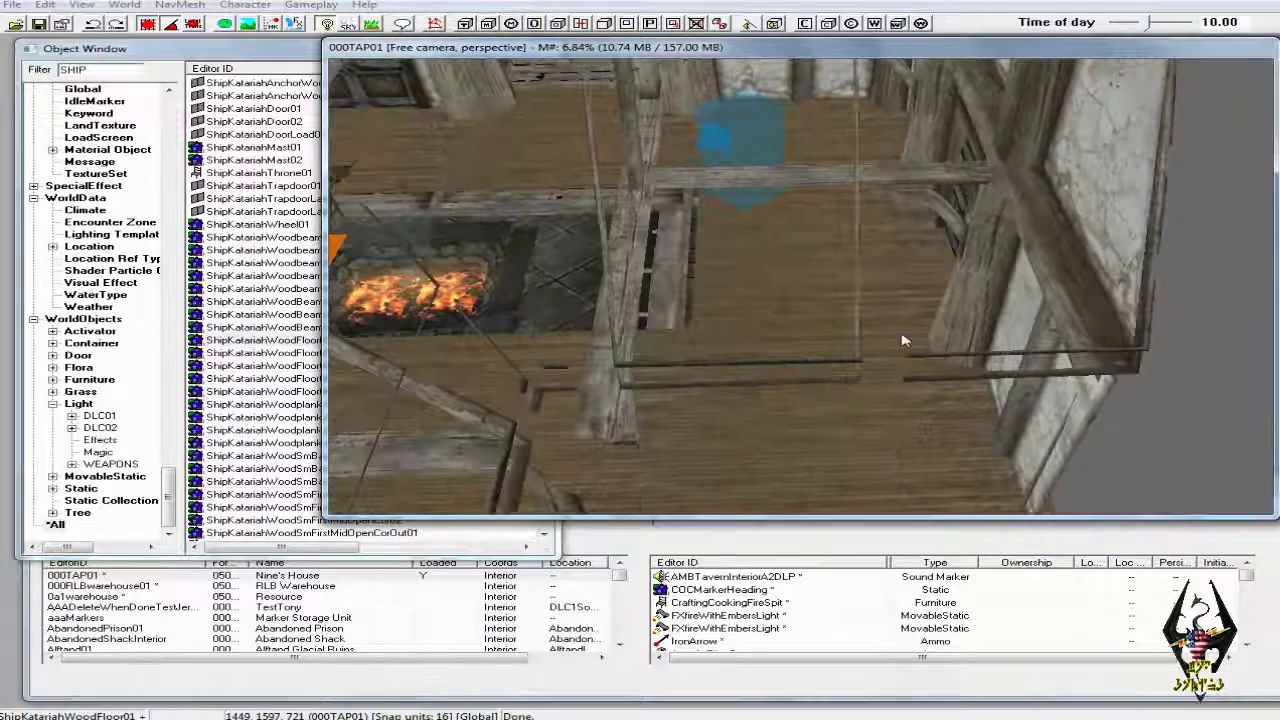
click(809, 265)
click(809, 262)
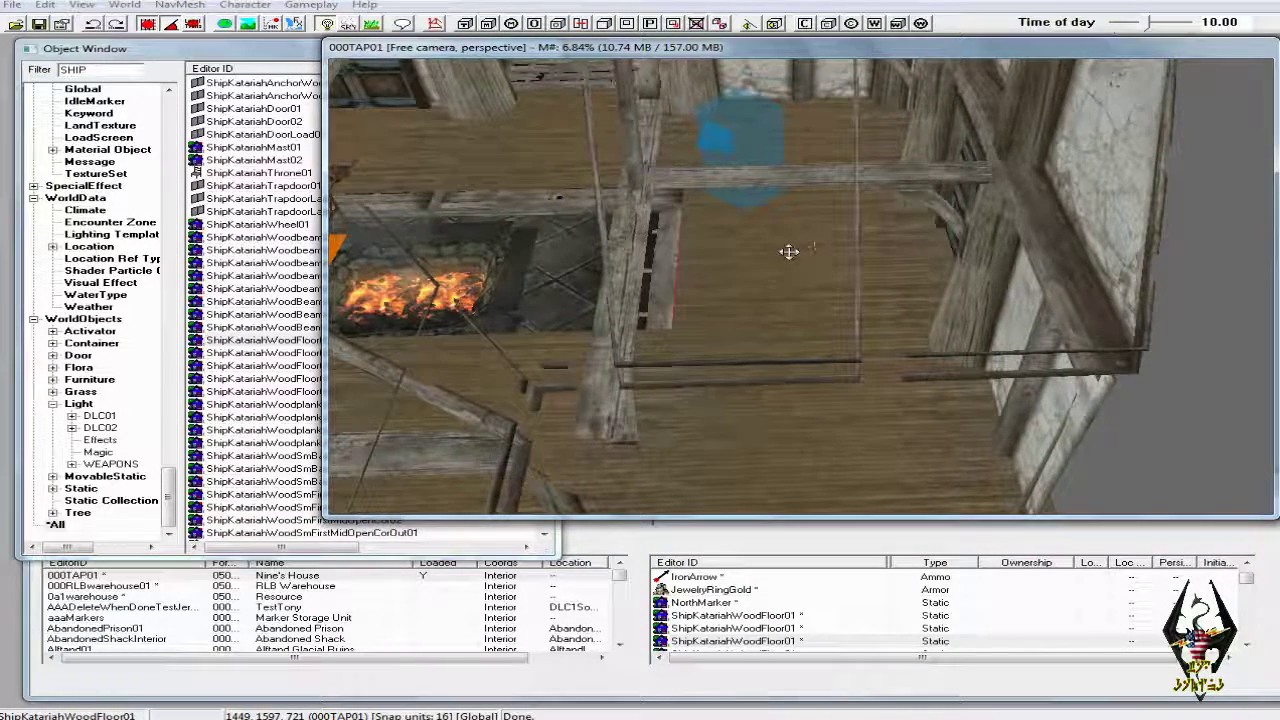
mouse_move(789, 252)
mouse_down()
mouse_move(755, 252)
mouse_move(800, 245)
mouse_up()
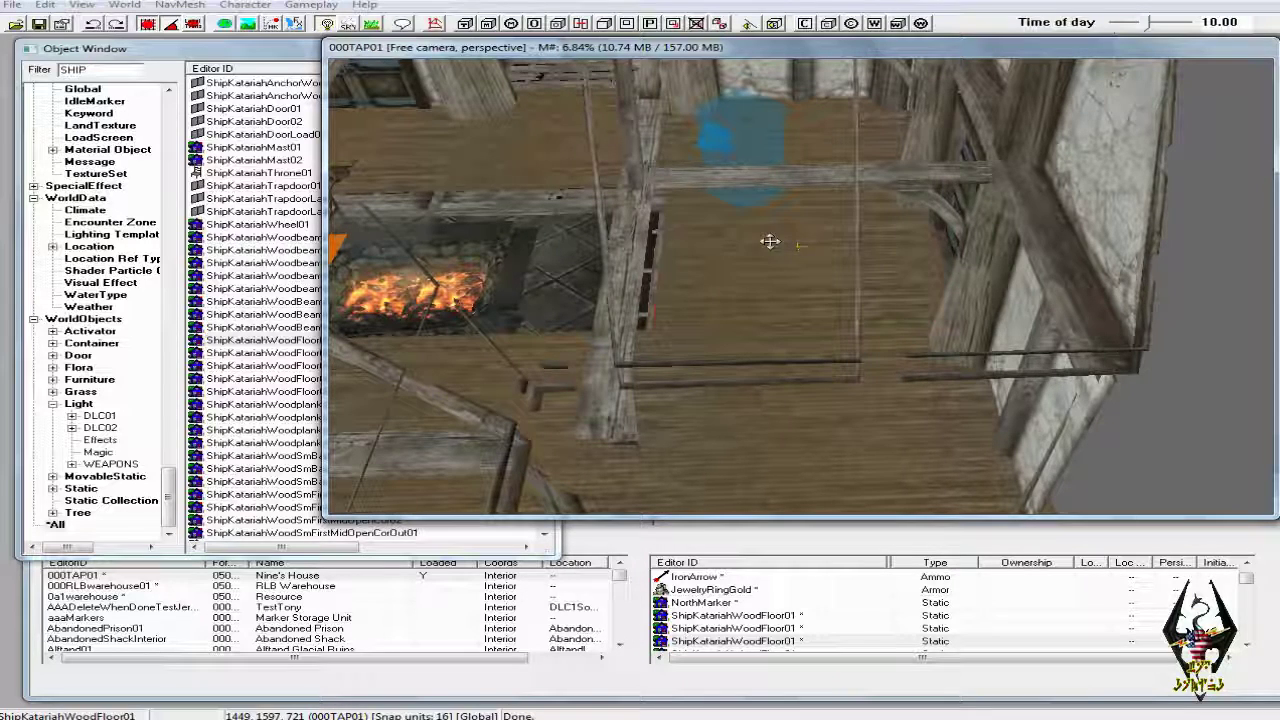
Select and delete the surplus ShipKatariahWoodFloor01 pieces that stick out past the house's outer wall
mouse_move(770, 241)
shift+middle_down()
mouse_move(746, 289)
mouse_move(591, 277)
mouse_move(593, 242)
mouse_move(562, 352)
mouse_move(569, 367)
mouse_move(637, 376)
shift+middle_up()
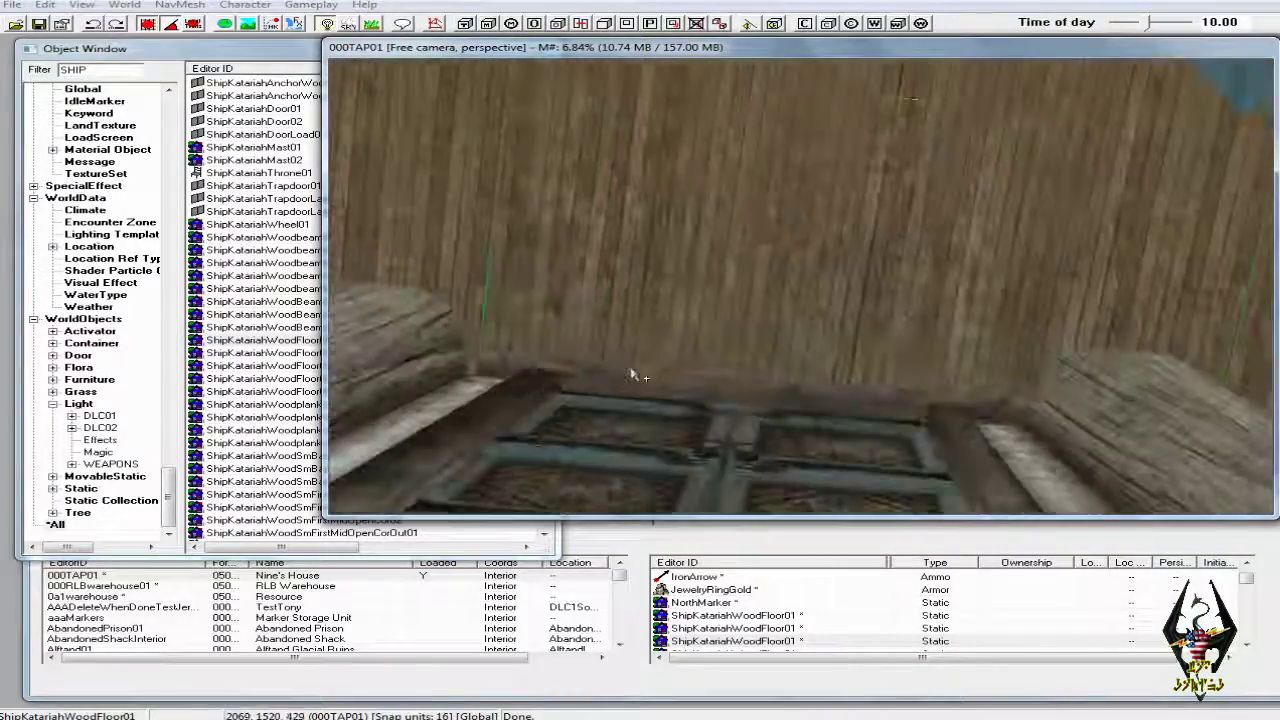
scroll(862, 380, down, 3)
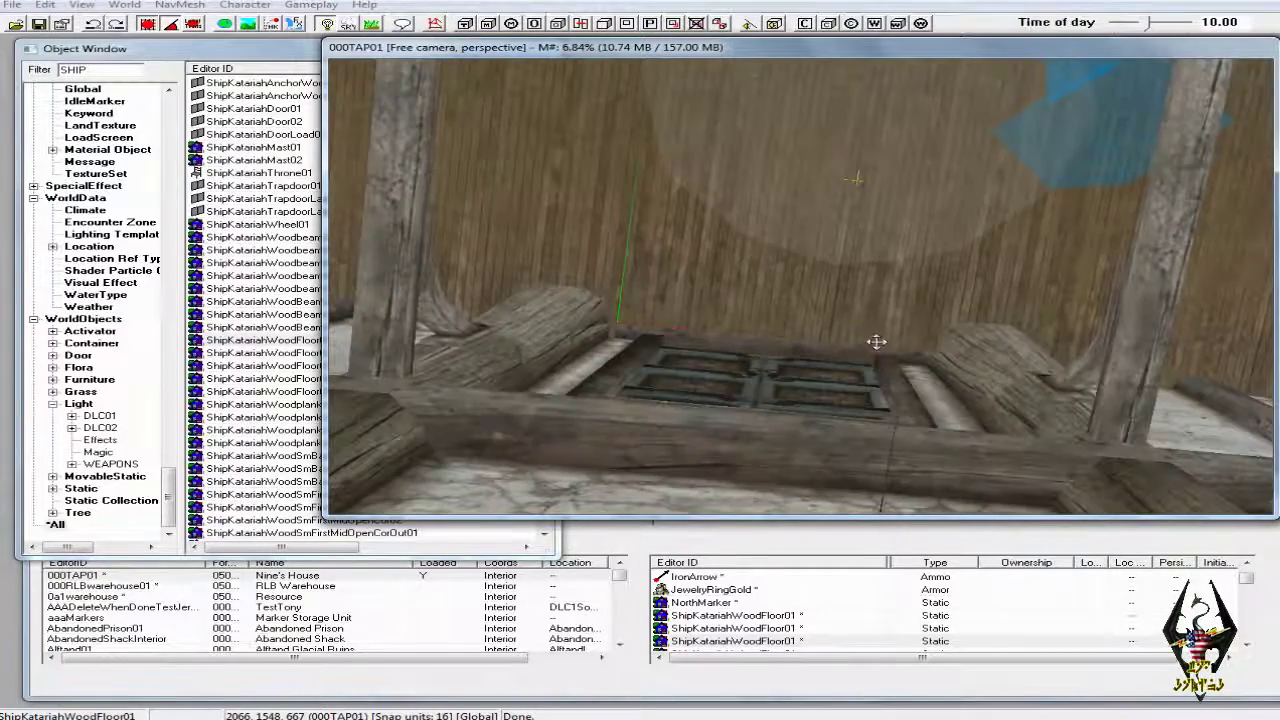
mouse_move(876, 342)
shift+middle_down()
mouse_move(1034, 291)
mouse_move(1126, 319)
mouse_move(1140, 238)
shift+middle_up()
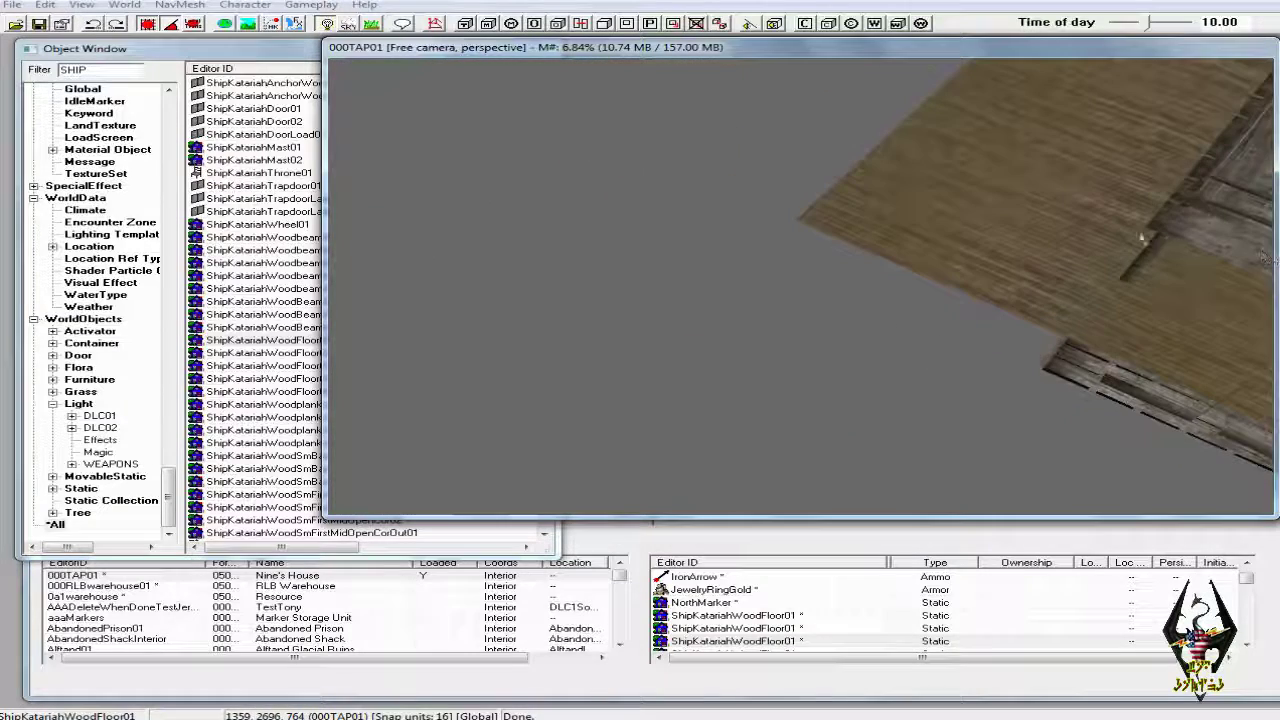
click(884, 238)
shift+middle_drag(985, 215, 1035, 231)
ctrl+click(988, 128)
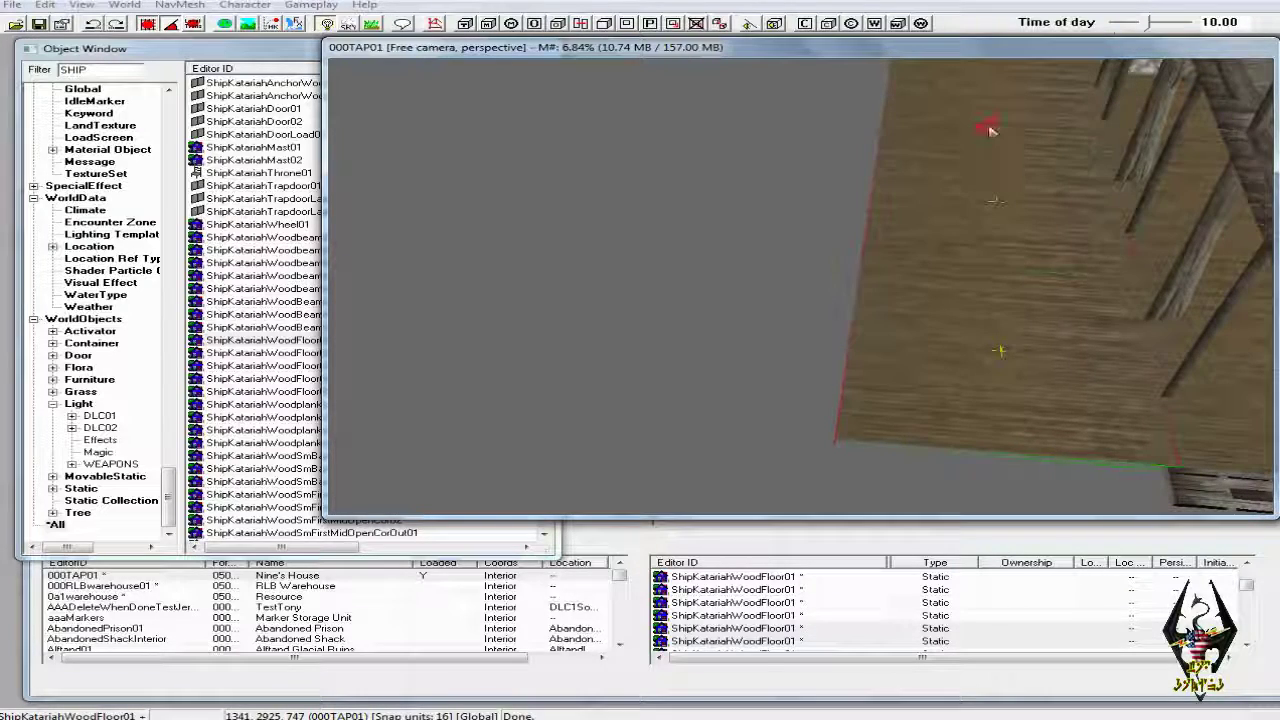
key(Delete)
Duplicate the wood floor piece in front of the side alcove and slide the copy outward onto the alcove's gapped floor
middle_drag(1094, 189, 1010, 192)
scroll(1043, 173, up, 1)
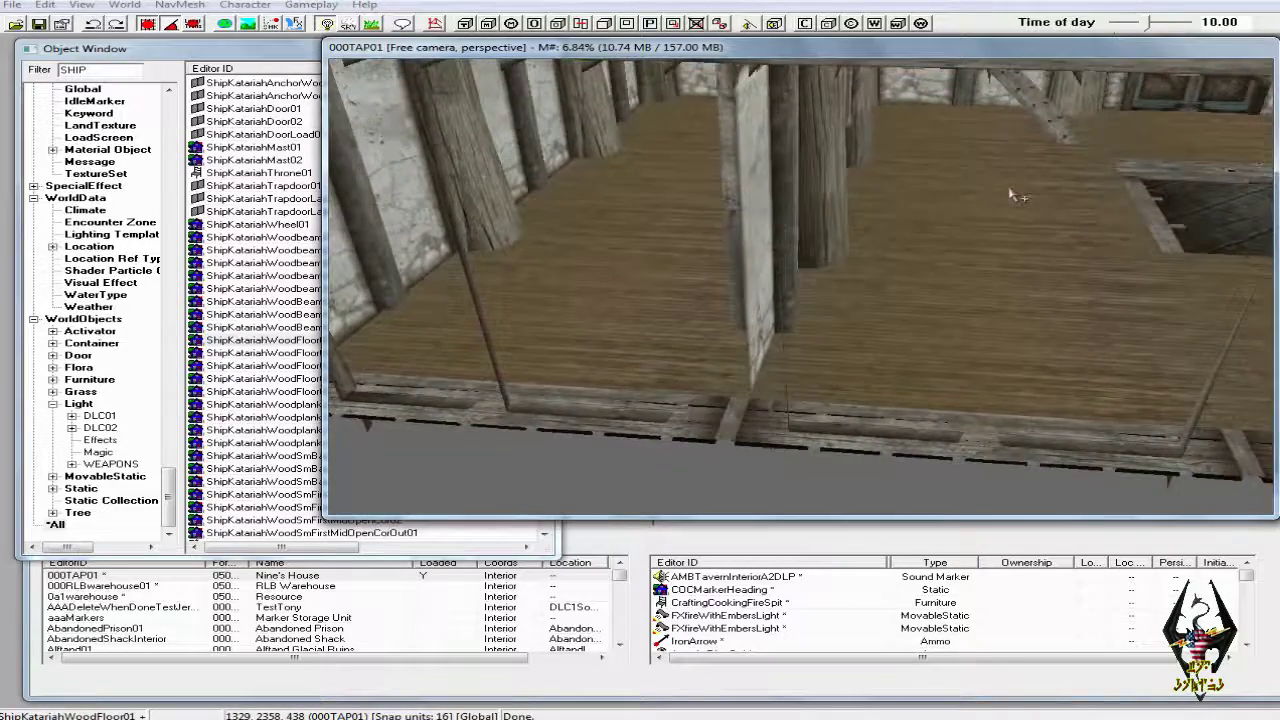
scroll(1010, 195, down, 6)
scroll(993, 162, up, 4)
scroll(993, 165, up, 6)
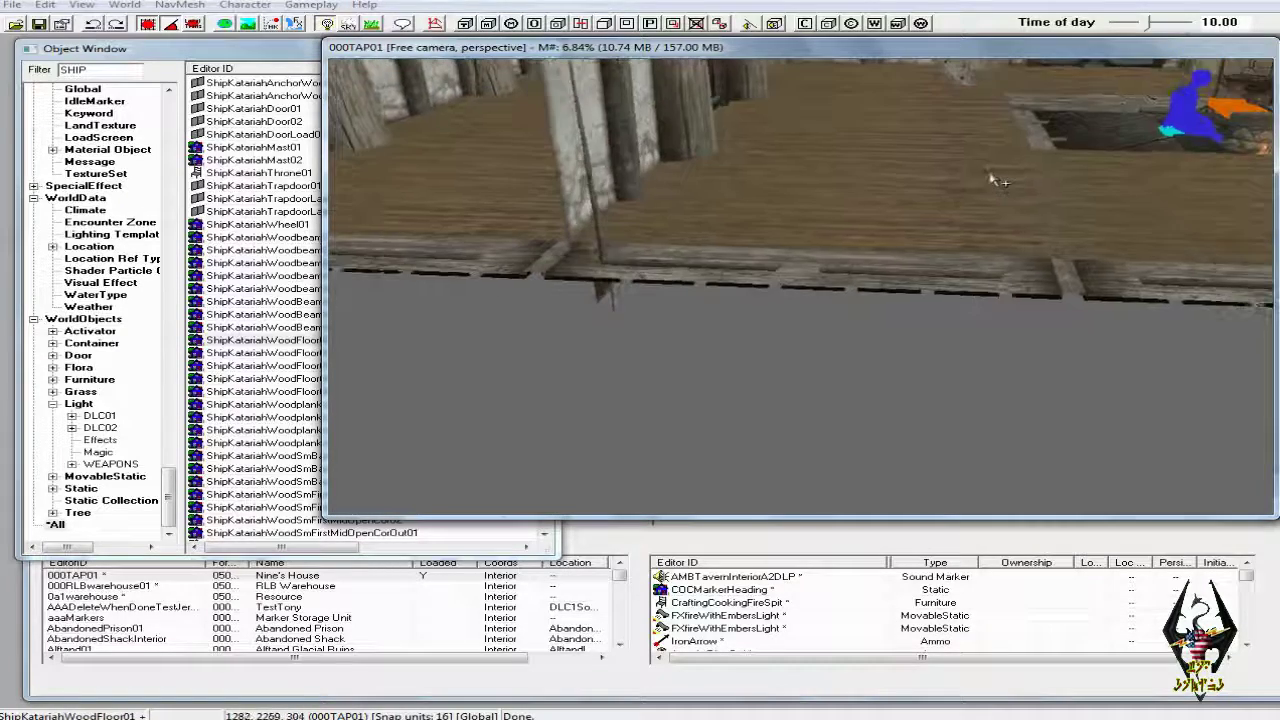
scroll(995, 182, up, 5)
shift+middle_drag(1005, 188, 945, 243)
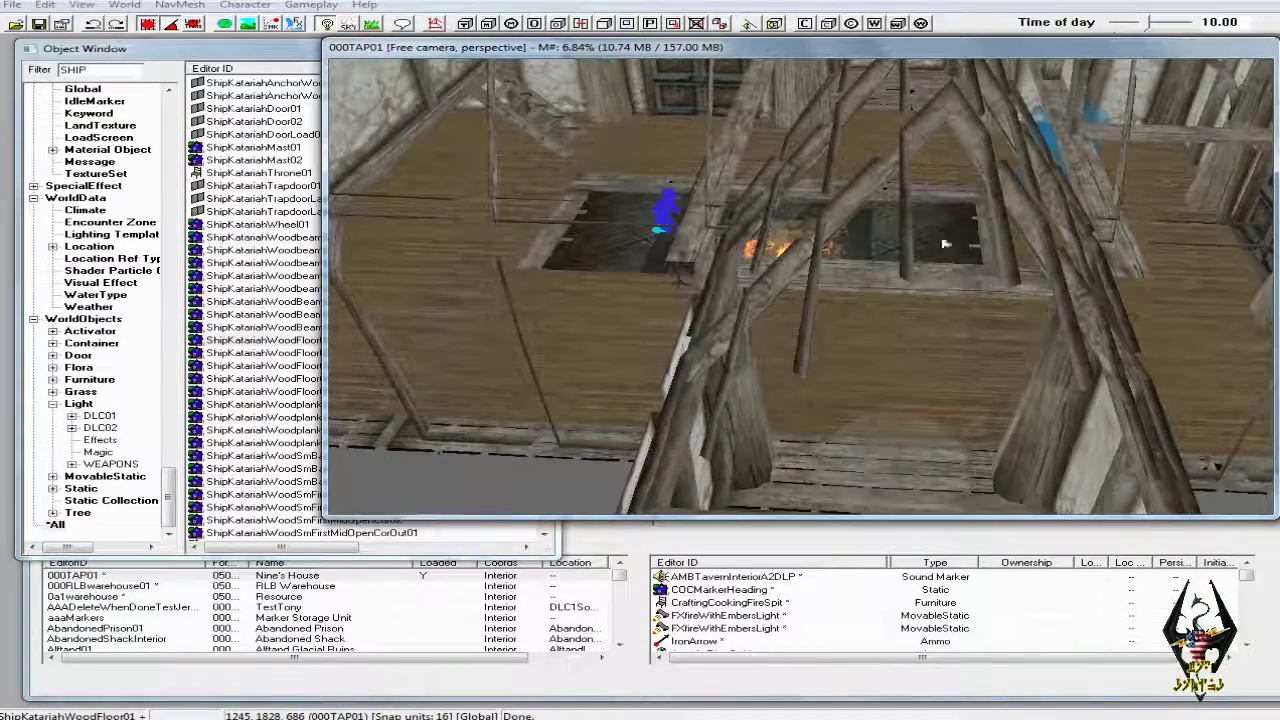
scroll(948, 342, down, 3)
click(946, 343)
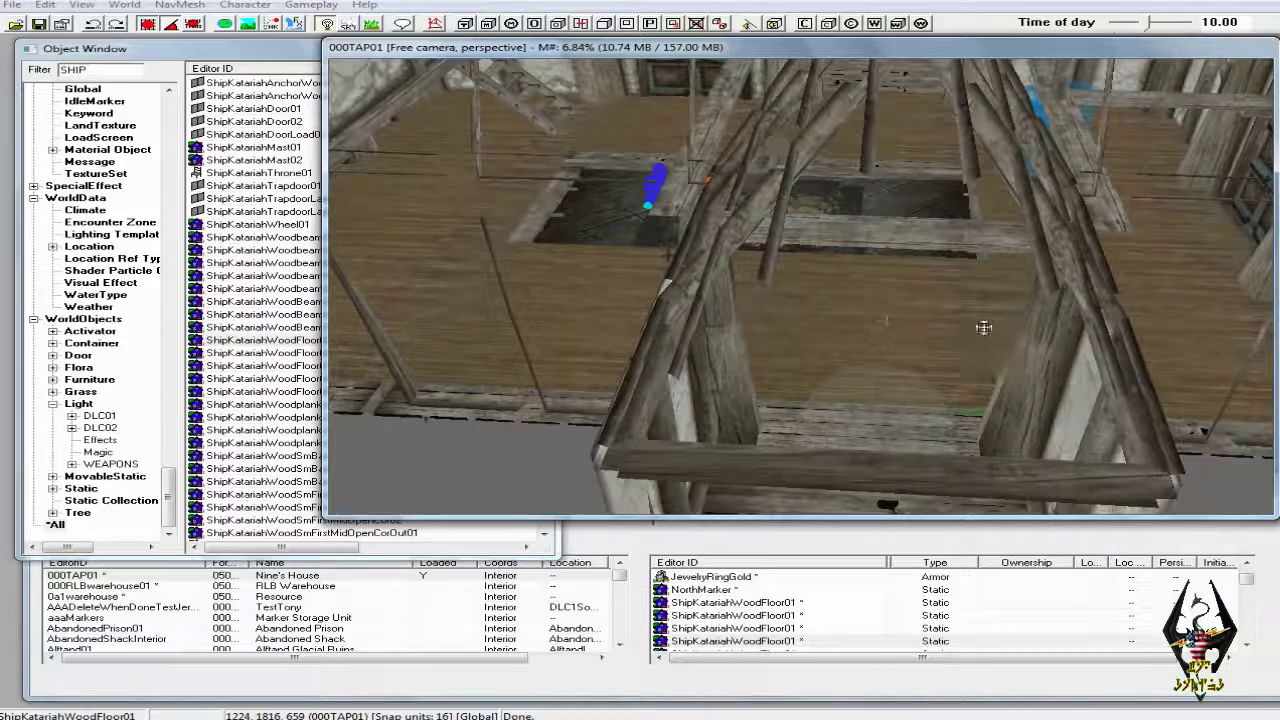
right_click(950, 331)
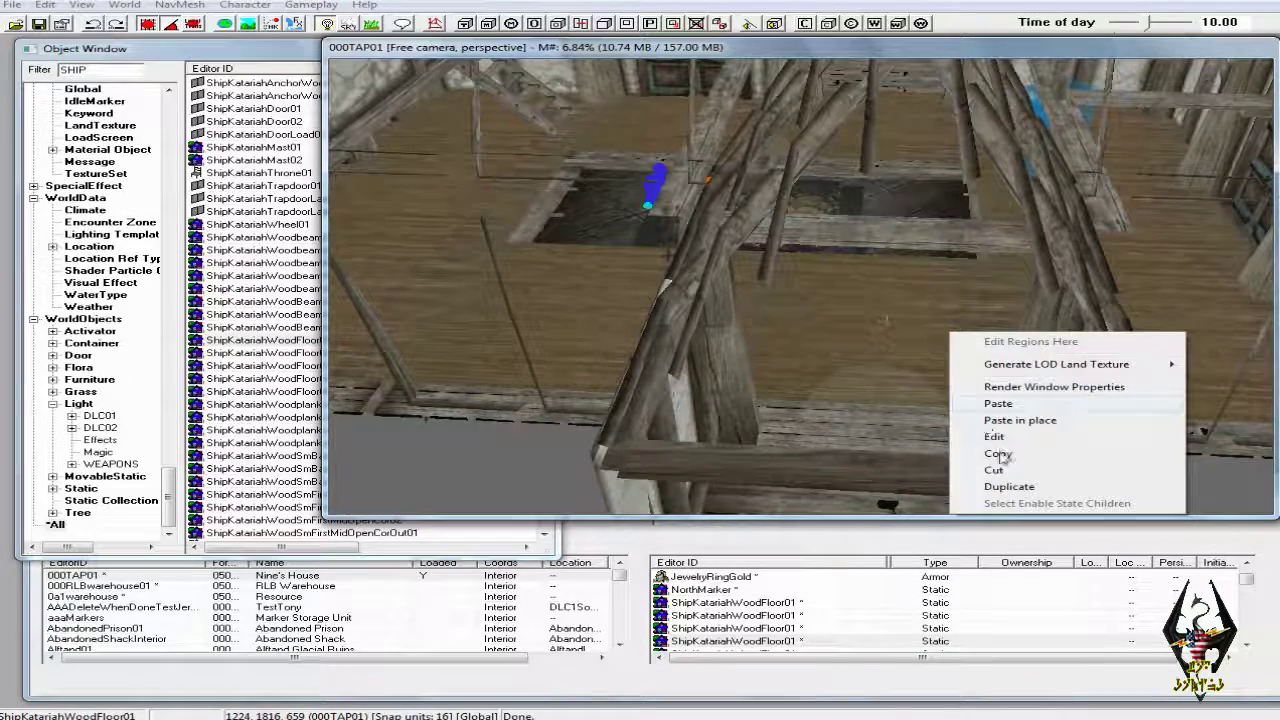
click(1009, 487)
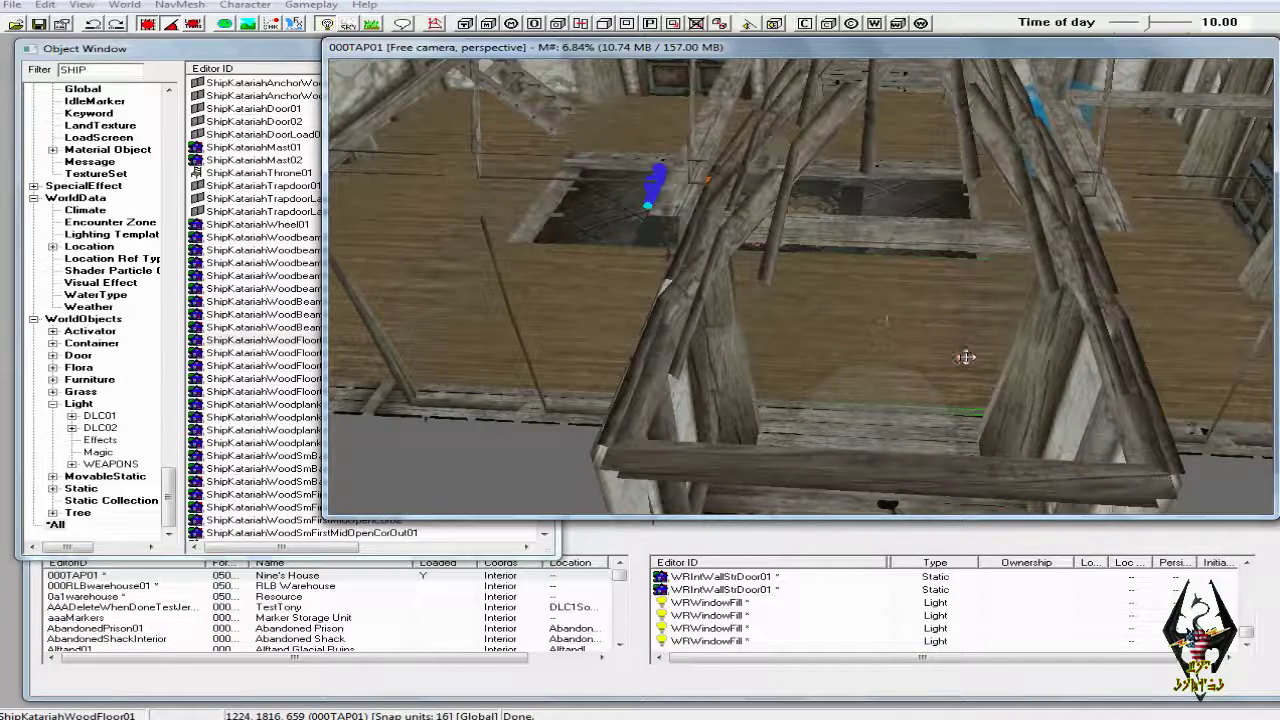
drag(965, 357, 963, 450)
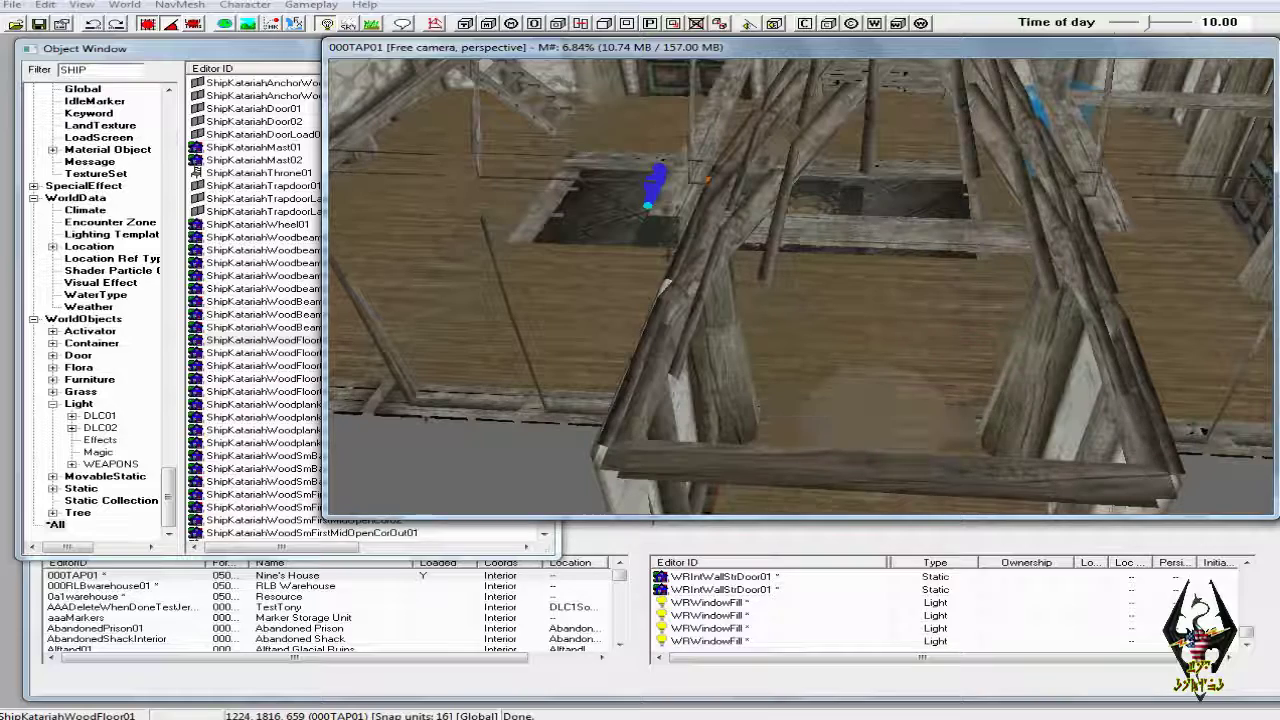
middle_drag(800, 268, 802, 251)
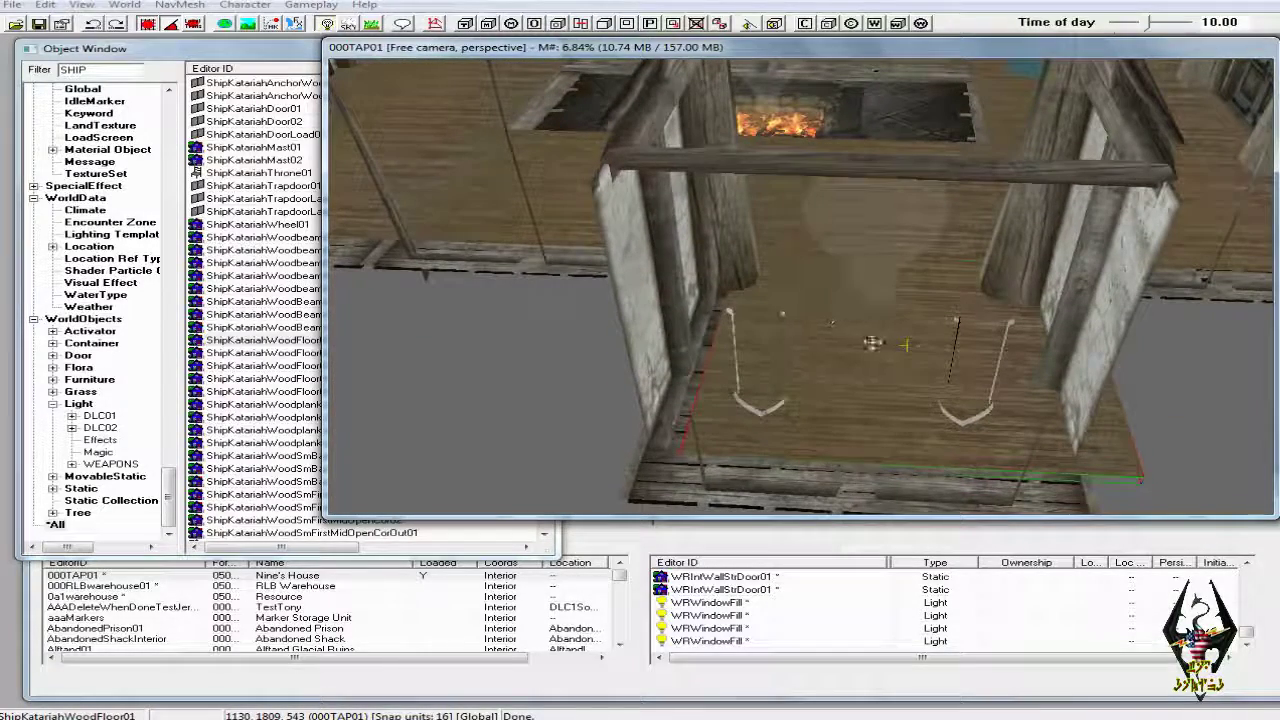
Shift the alcove's wood floor copy sideways so that it lines up between the alcove's side walls
drag(873, 385, 874, 410)
key(ctrl+z)
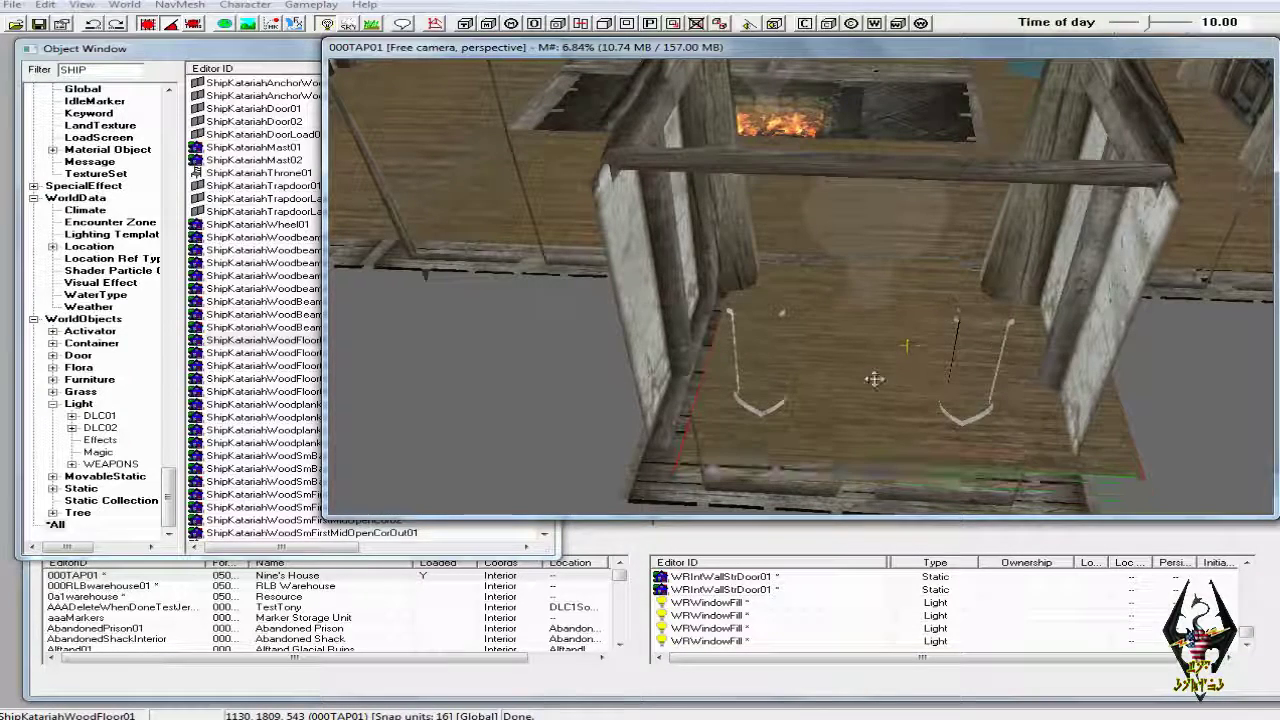
drag(877, 383, 858, 340)
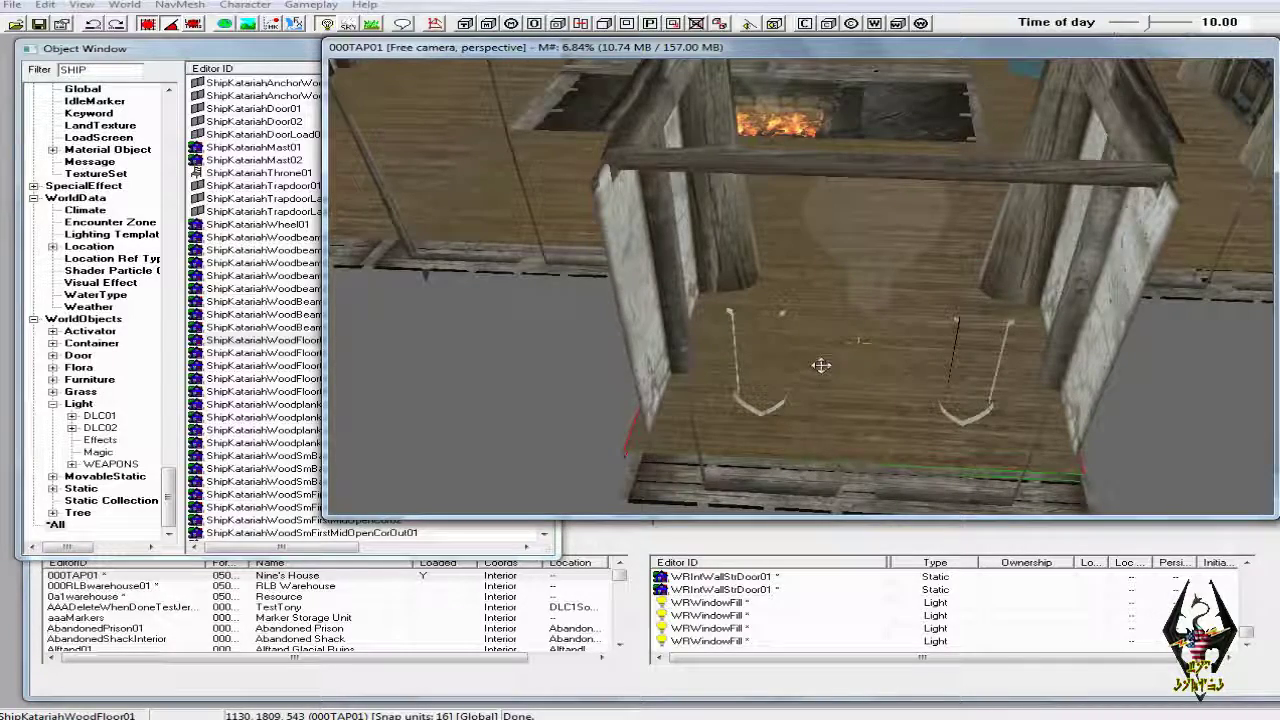
Duplicate the alcove's wood floor piece and join the copy to its outer edge to cover the remaining bare strip
shift+middle_drag(828, 366, 675, 380)
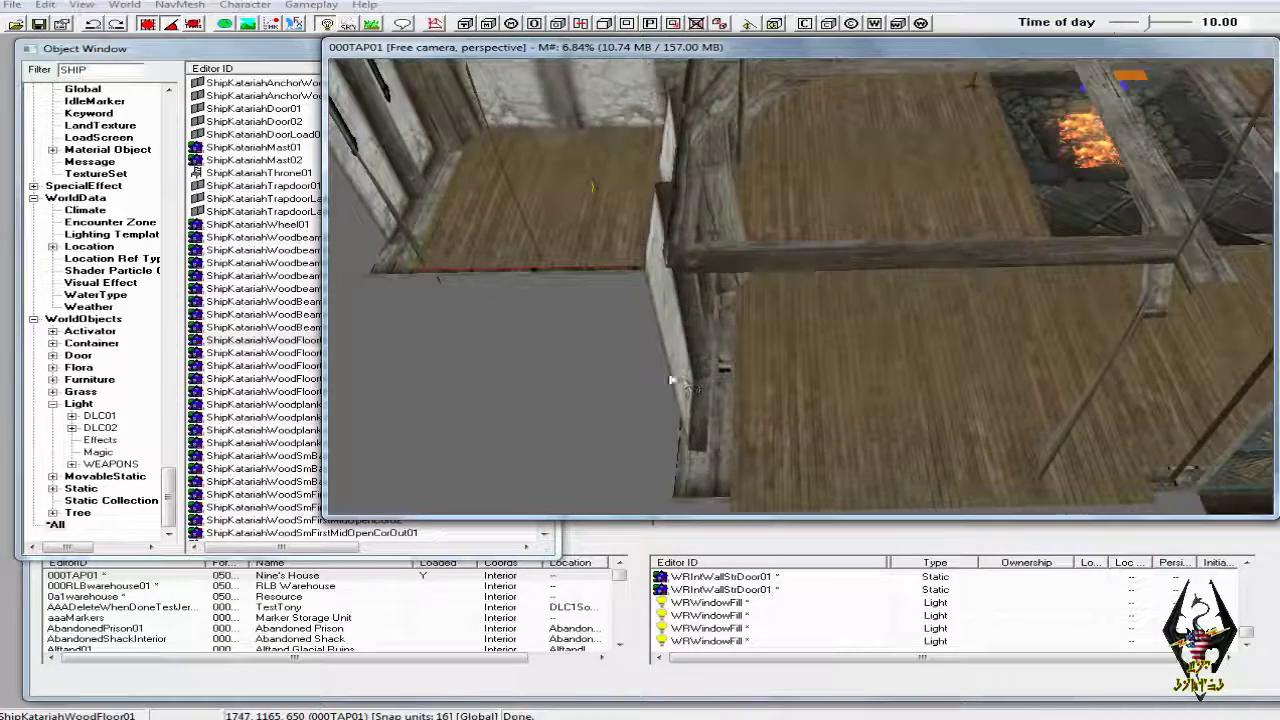
shift+middle_drag(603, 349, 665, 278)
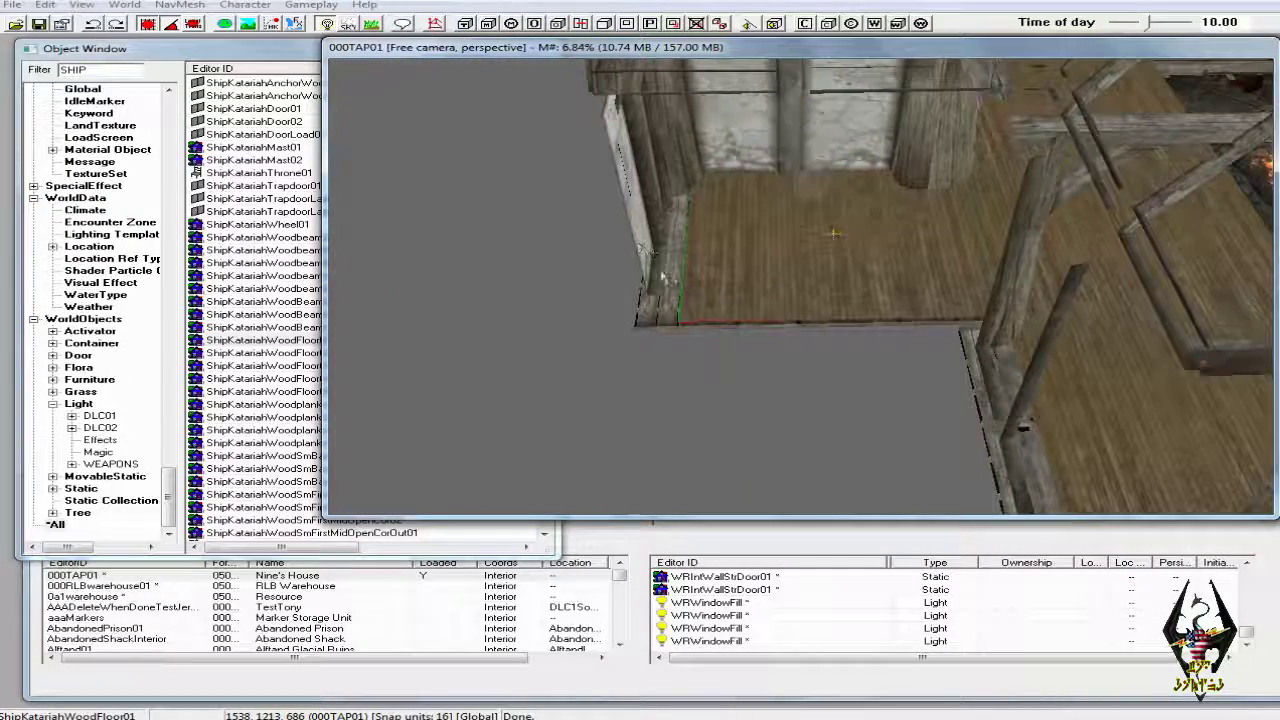
right_click(757, 281)
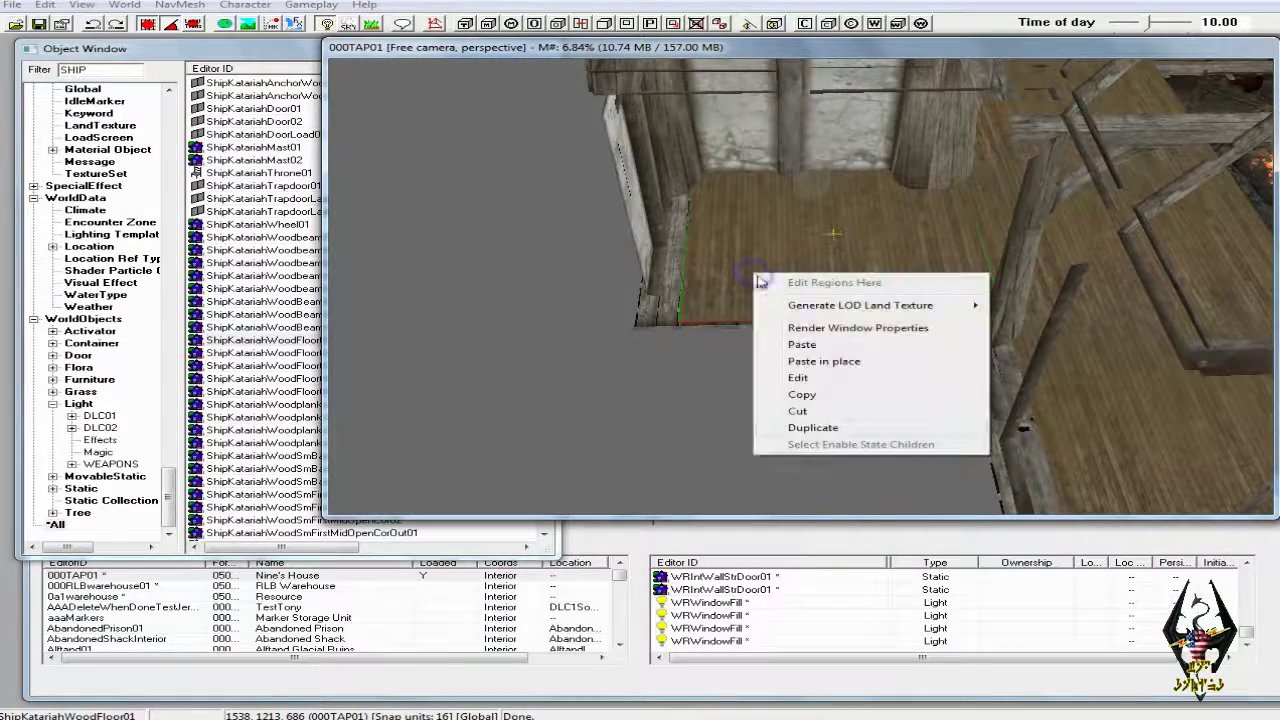
click(812, 427)
drag(793, 234, 539, 237)
mouse_move(474, 271)
shift+middle_down()
mouse_move(586, 263)
mouse_move(464, 255)
shift+middle_up()
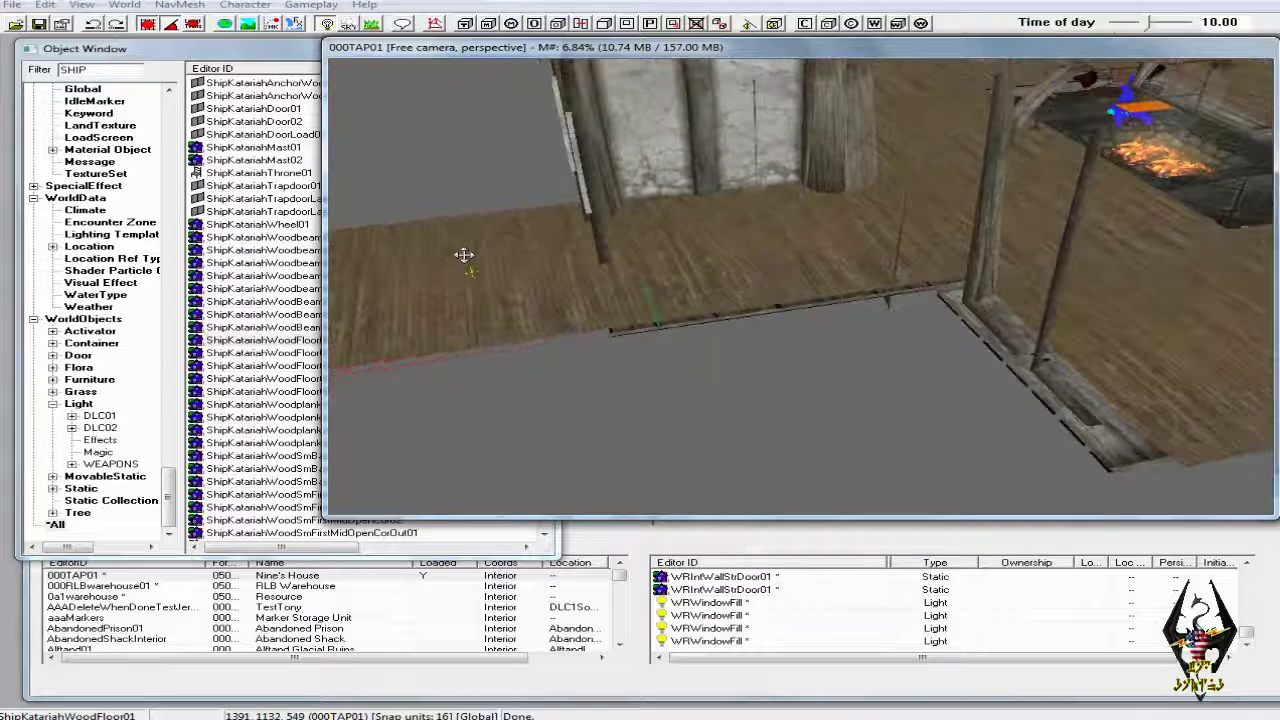
Duplicate both alcove wood floor pieces together and slide the copies across the house to cover the opposite alcove's floor
click(676, 278)
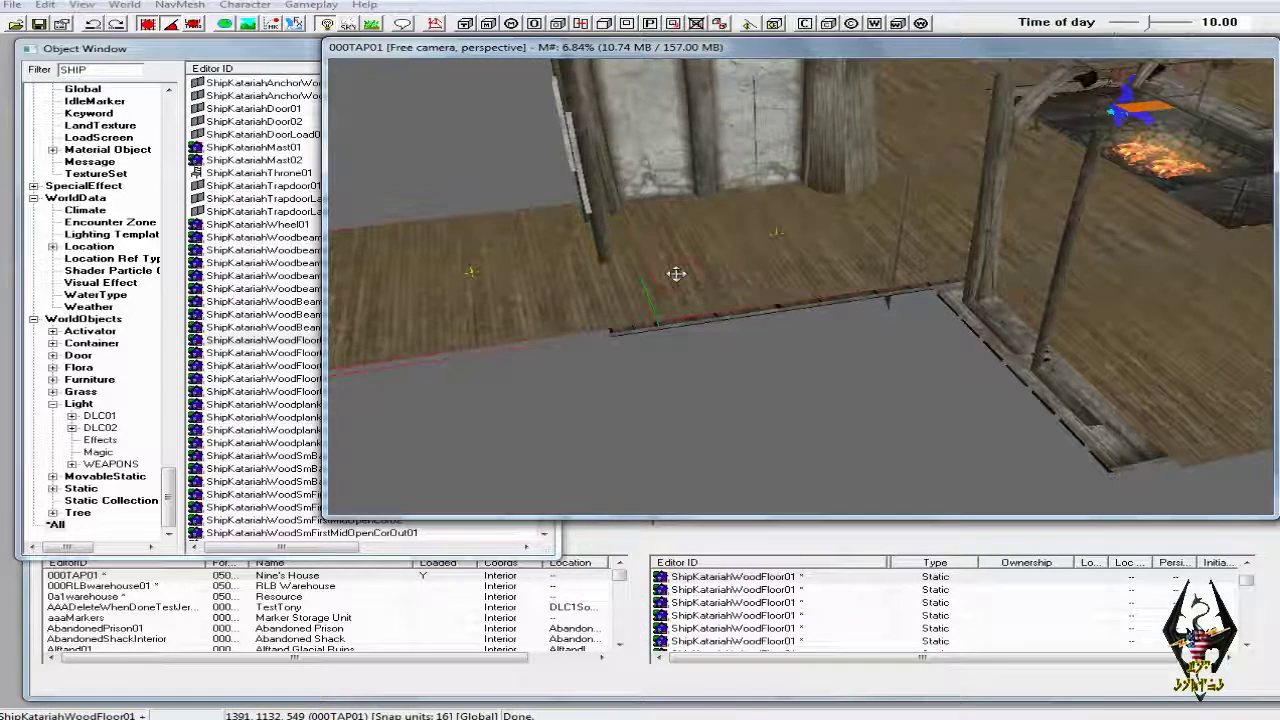
right_click(677, 279)
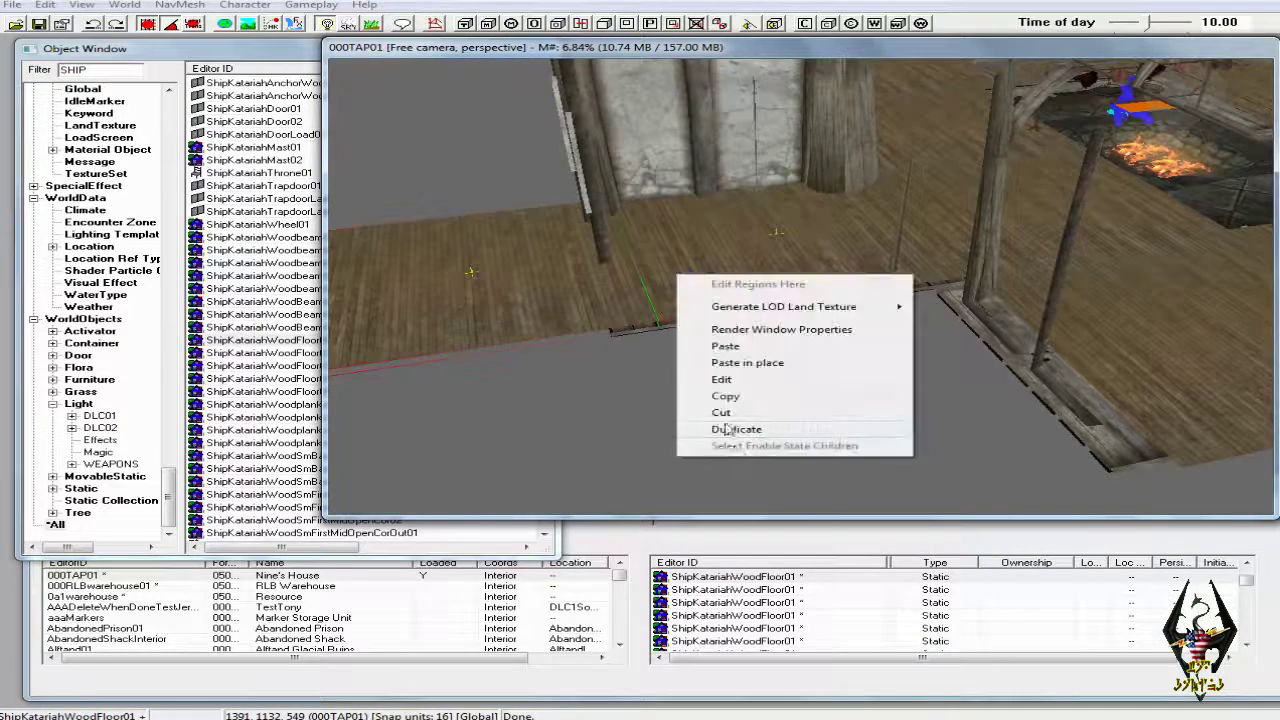
click(752, 430)
middle_drag(837, 420, 794, 417)
scroll(812, 415, down, 3)
scroll(812, 415, down, 2)
drag(666, 310, 1212, 292)
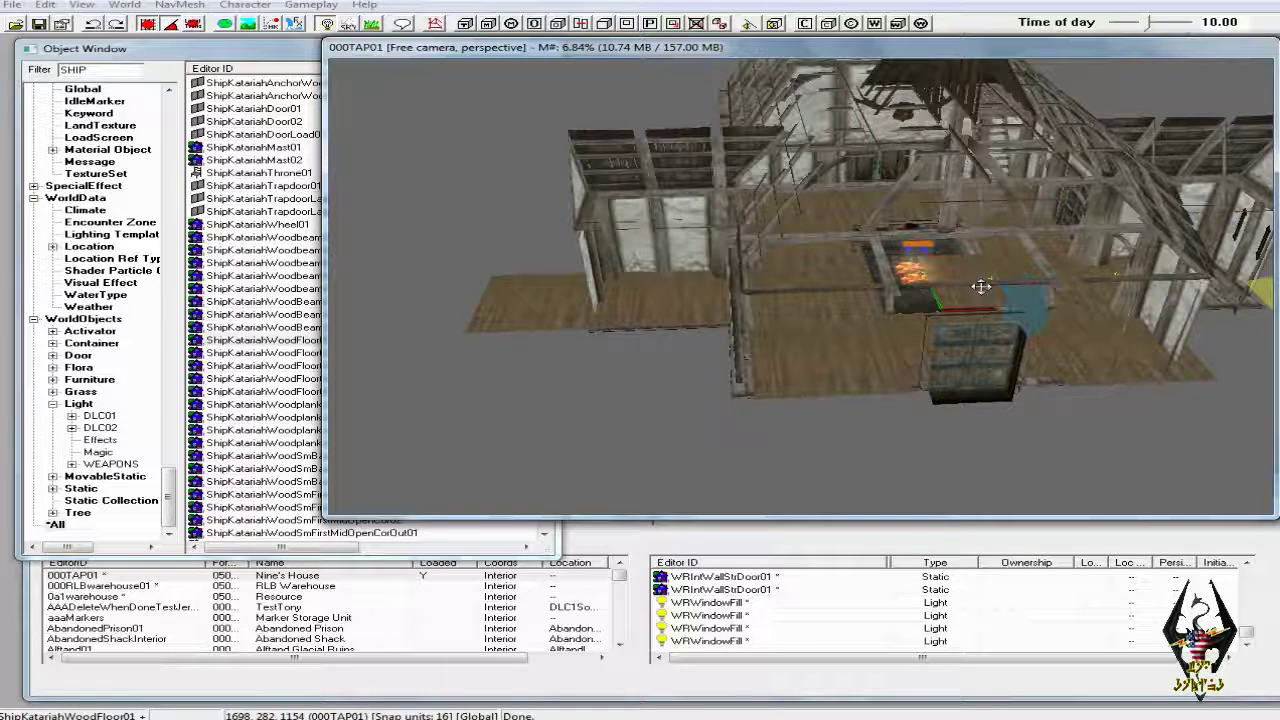
key(Delete)
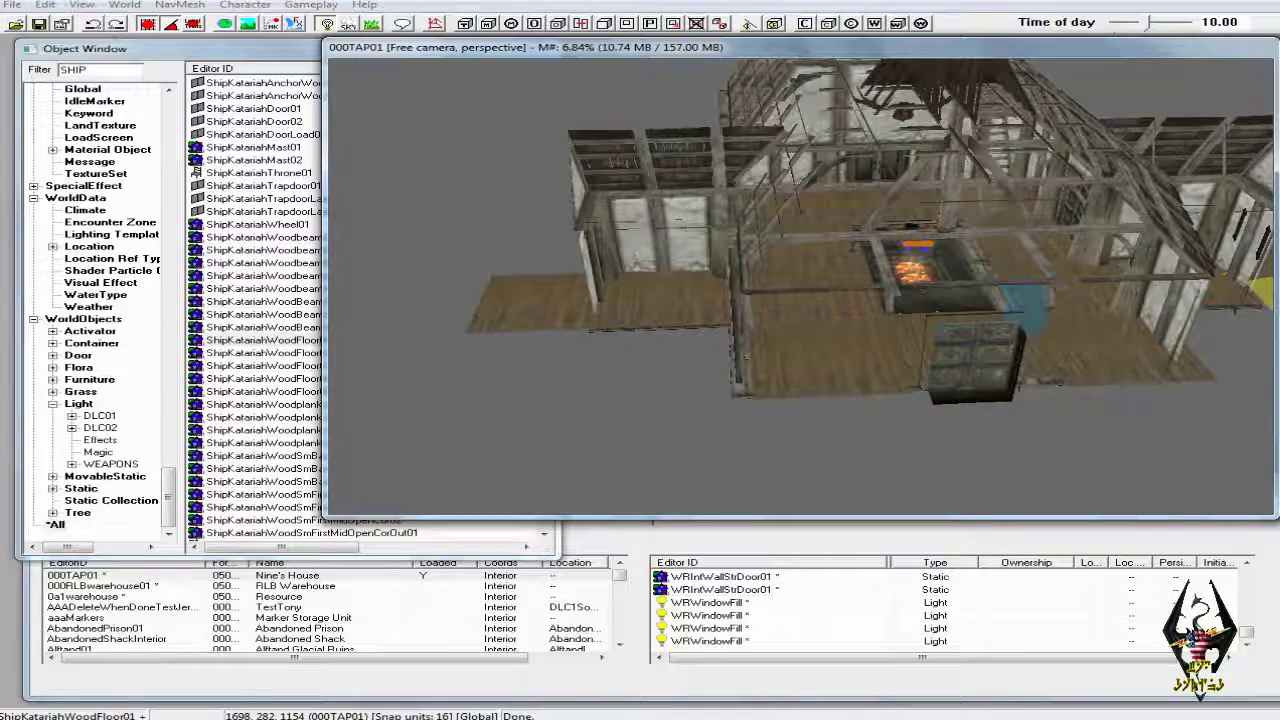
scroll(1208, 281, down, 2)
mouse_move(1208, 281)
middle_down()
mouse_move(928, 307)
mouse_move(883, 323)
mouse_move(840, 403)
middle_up()
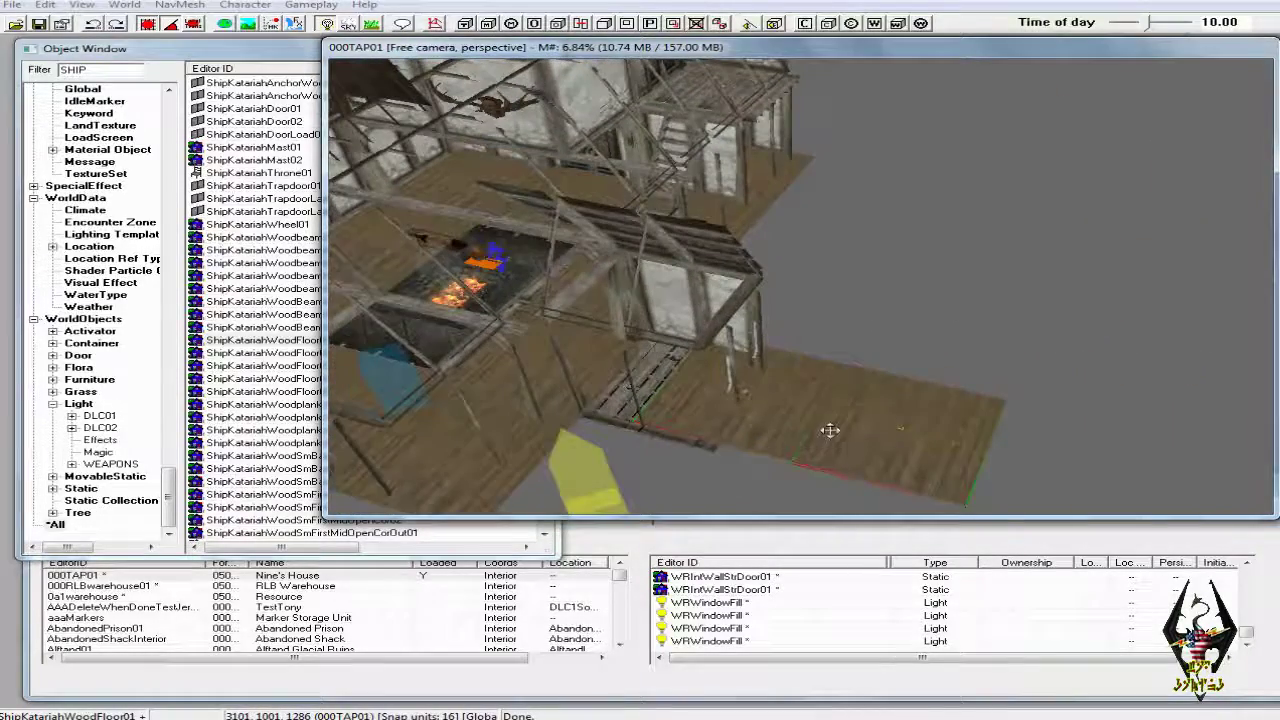
drag(835, 405, 821, 400)
drag(632, 388, 606, 375)
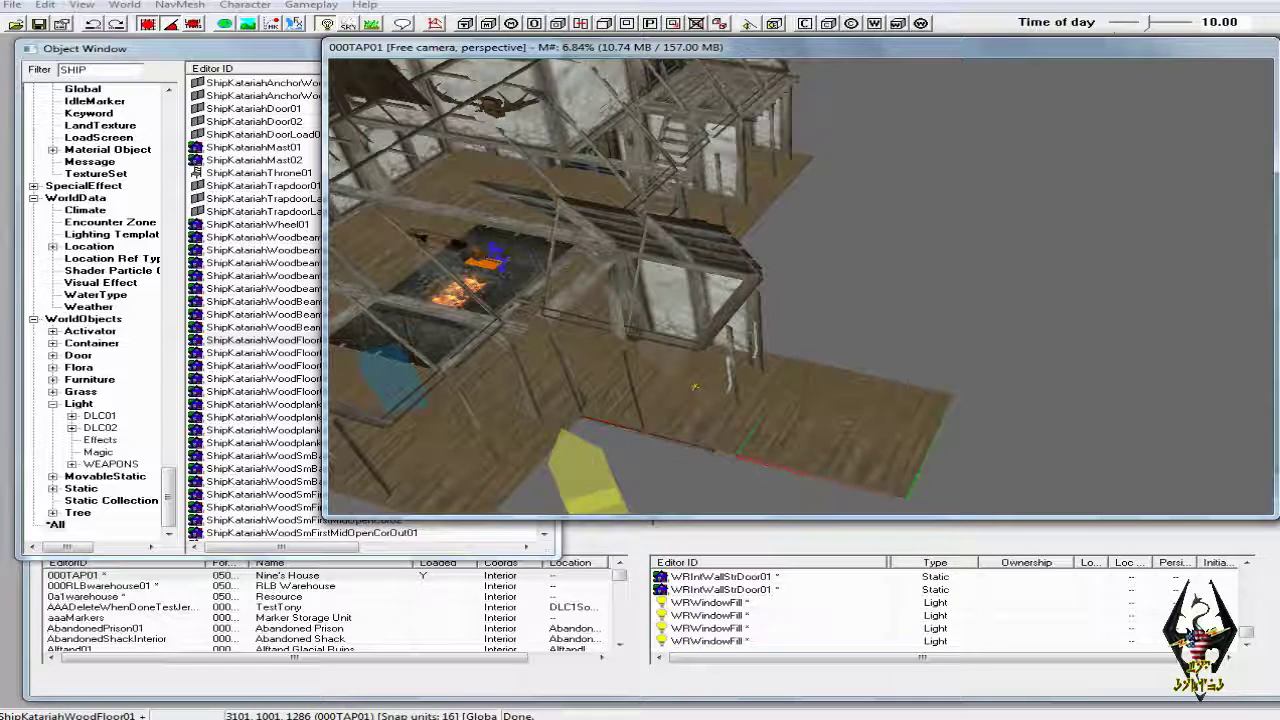
drag(754, 406, 757, 403)
Delete the outer wood floor copy that extends beyond the opposite alcove
click(840, 428)
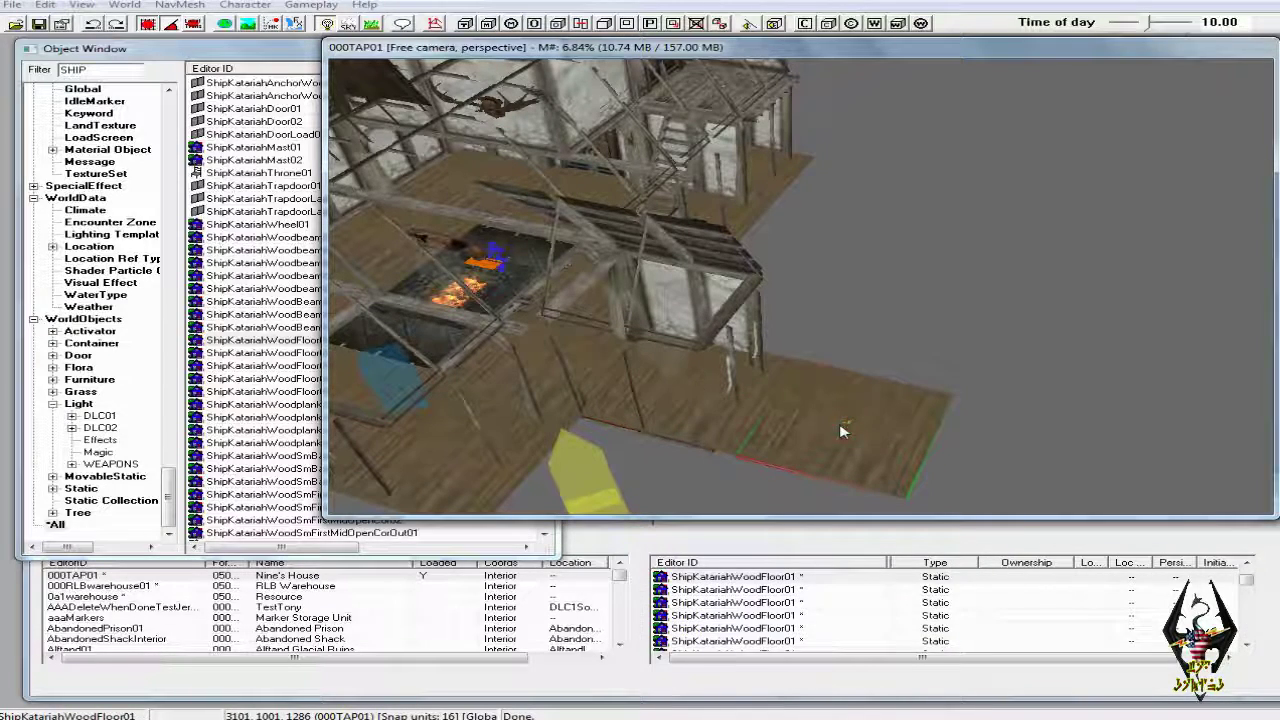
key(Delete)
shift+middle_drag(943, 428, 777, 490)
click(869, 376)
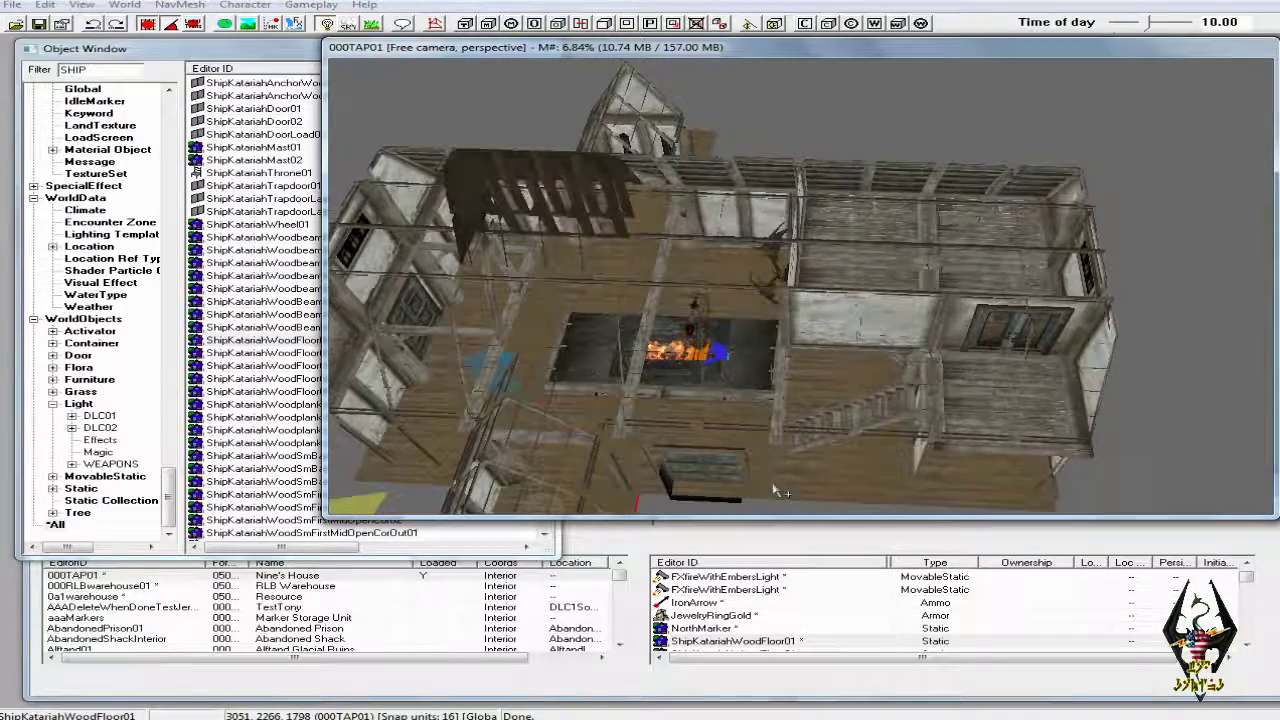
Duplicate the ground-floor wood piece beneath the stair landing and raise the copy vertically to the landing's floor level
middle_drag(673, 481, 740, 436)
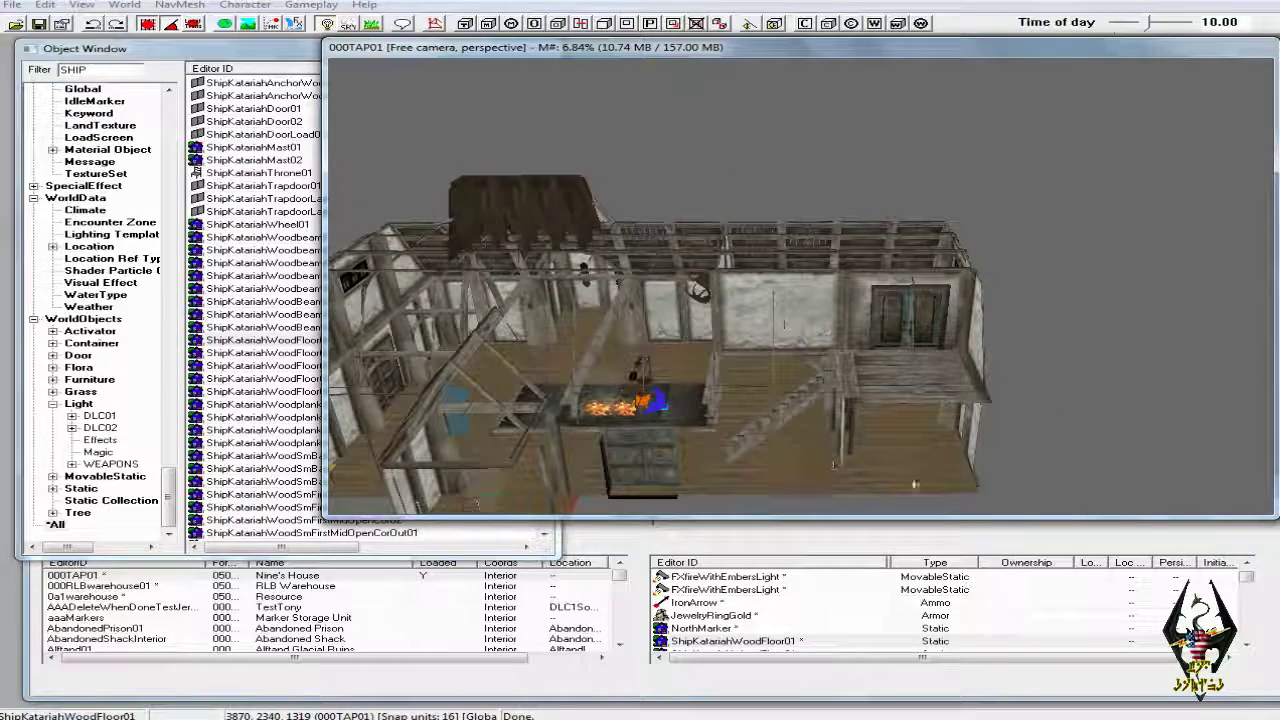
click(912, 479)
right_click(913, 479)
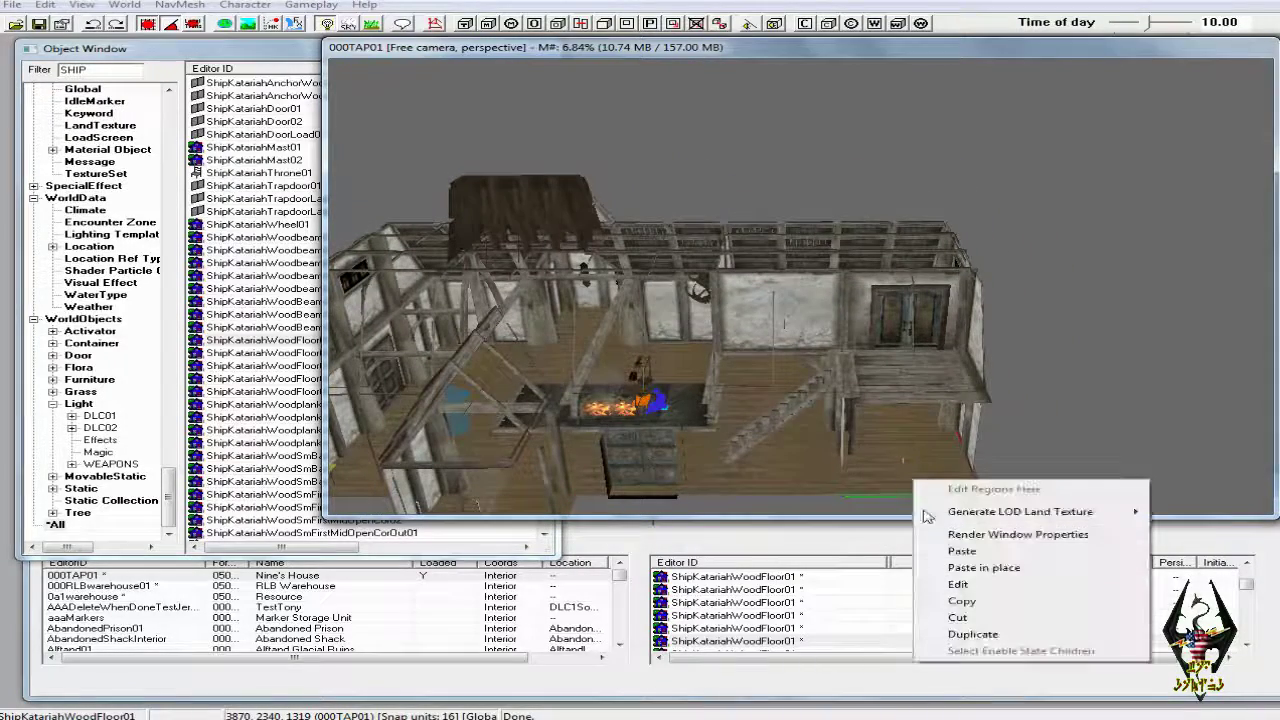
click(975, 632)
key(z)
drag(921, 482, 921, 383)
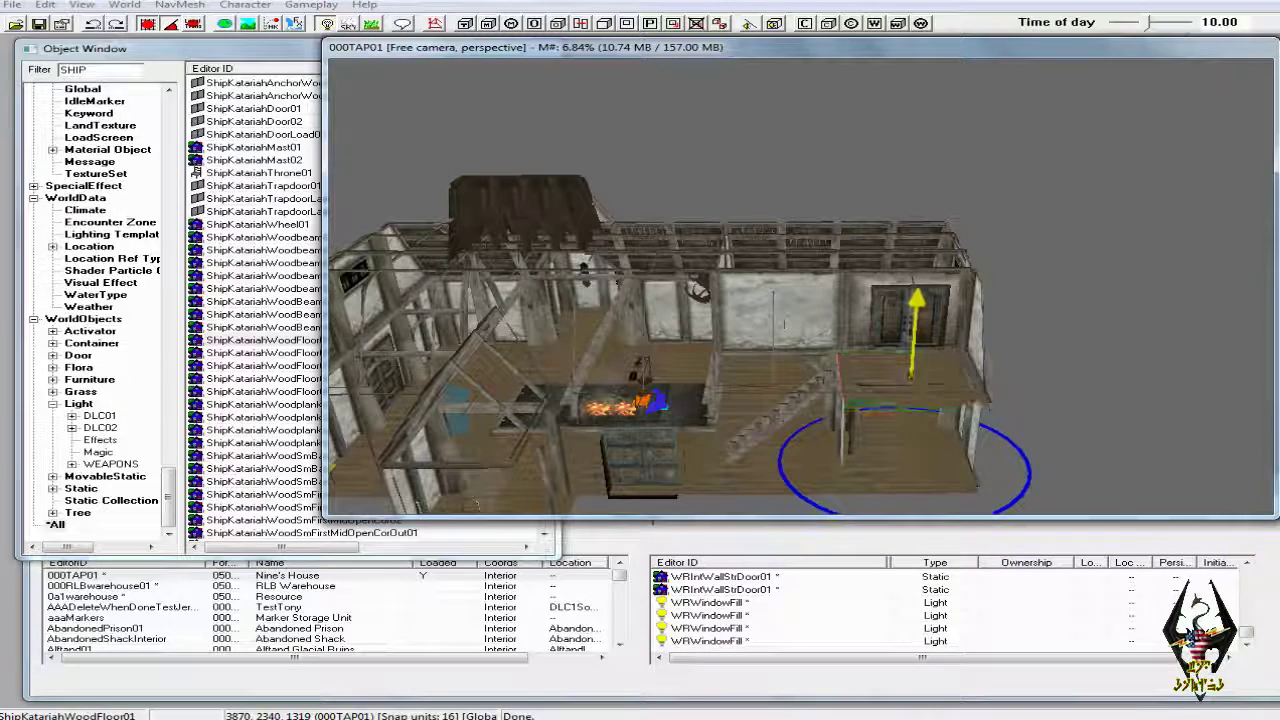
drag(916, 306, 916, 312)
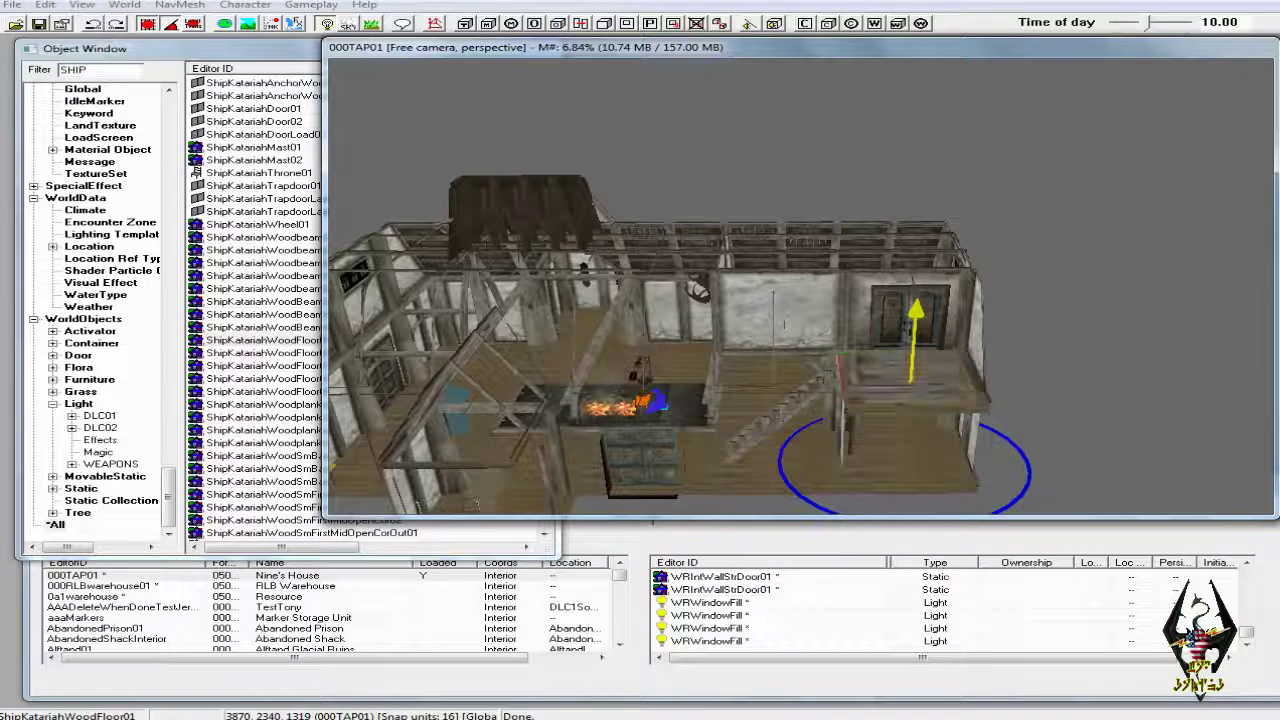
click(930, 400)
mouse_move(927, 403)
shift+middle_down()
mouse_move(909, 449)
mouse_move(917, 414)
shift+middle_up()
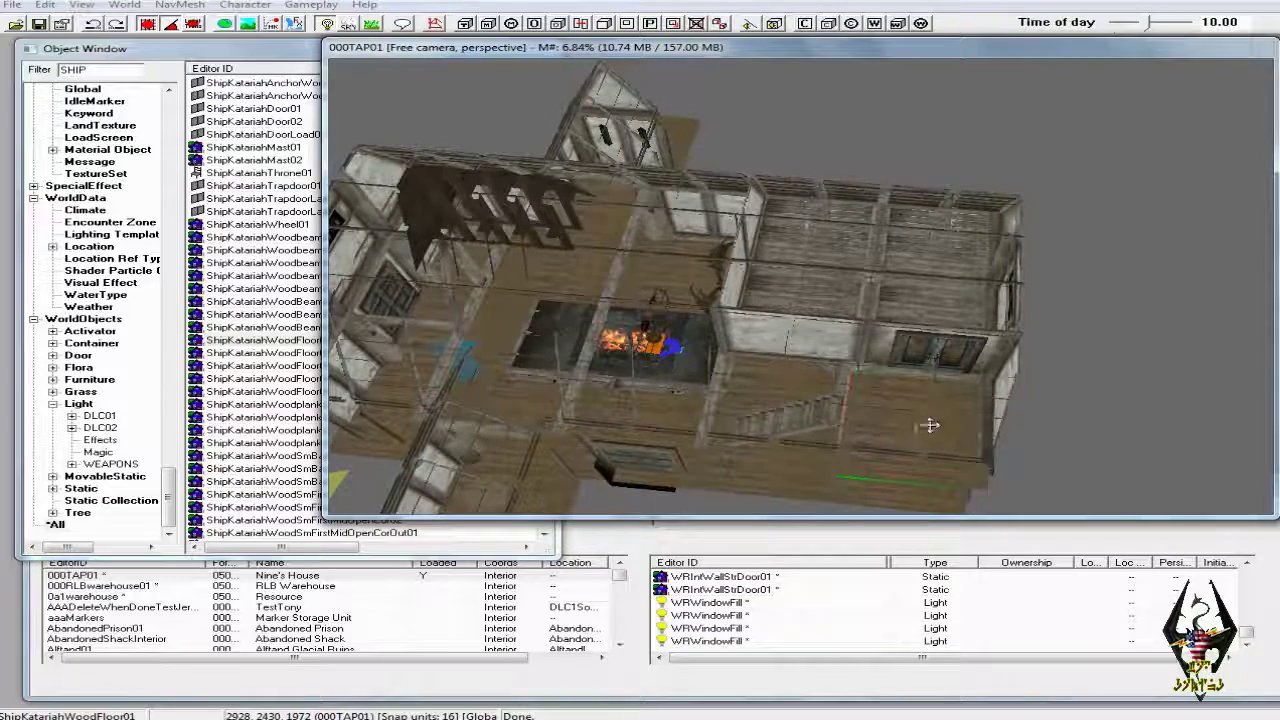
Slide the raised wood floor piece across the stair landing to line its inner edge up with the stair side
drag(922, 424, 934, 417)
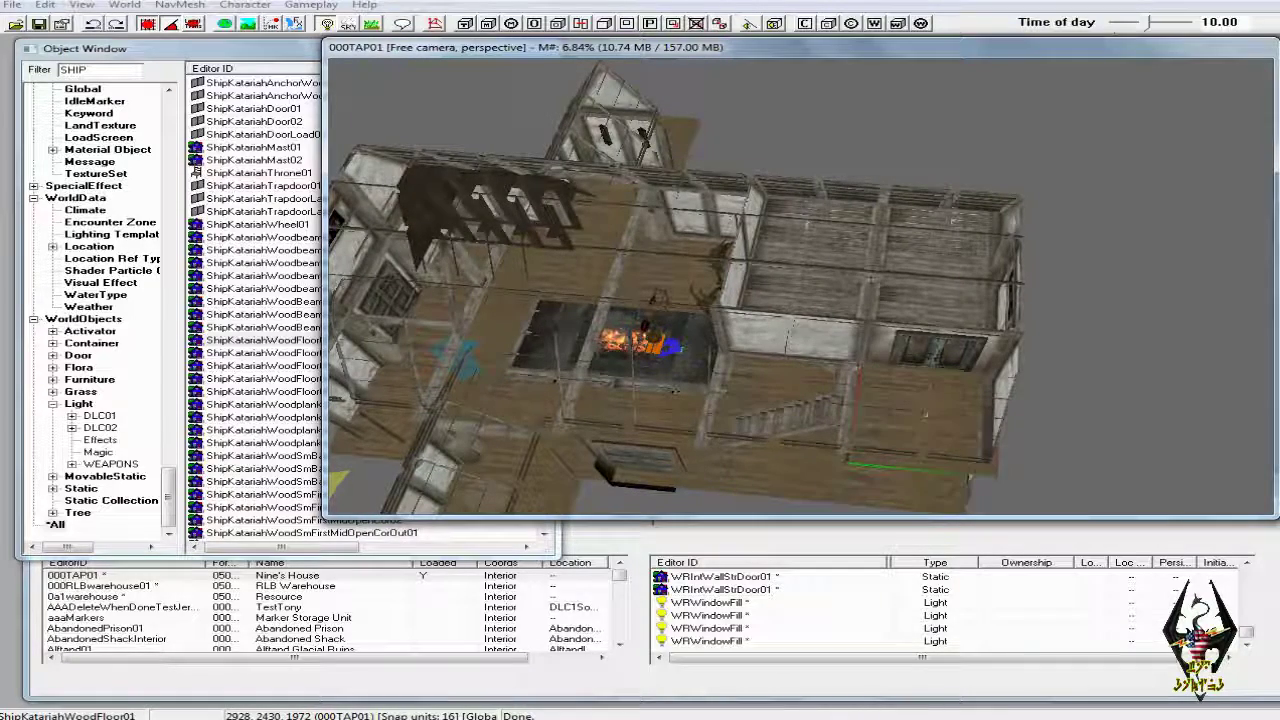
scroll(949, 427, up, 6)
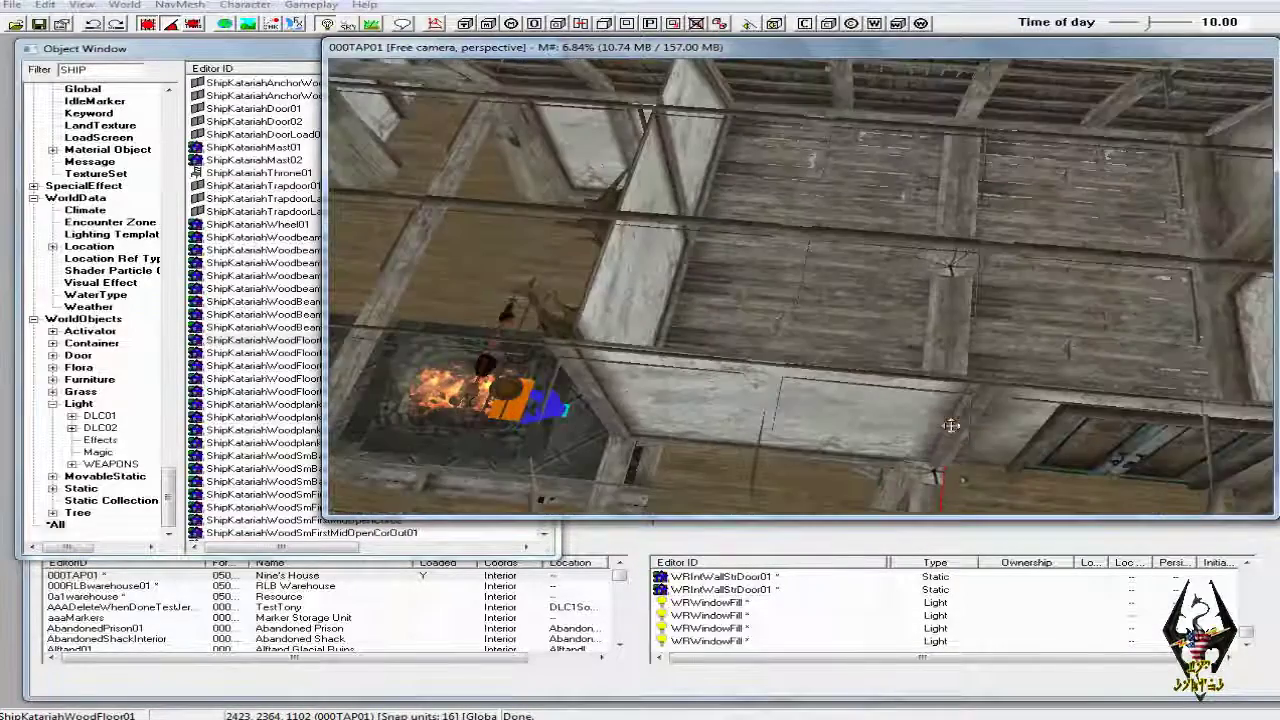
scroll(940, 420, down, 5)
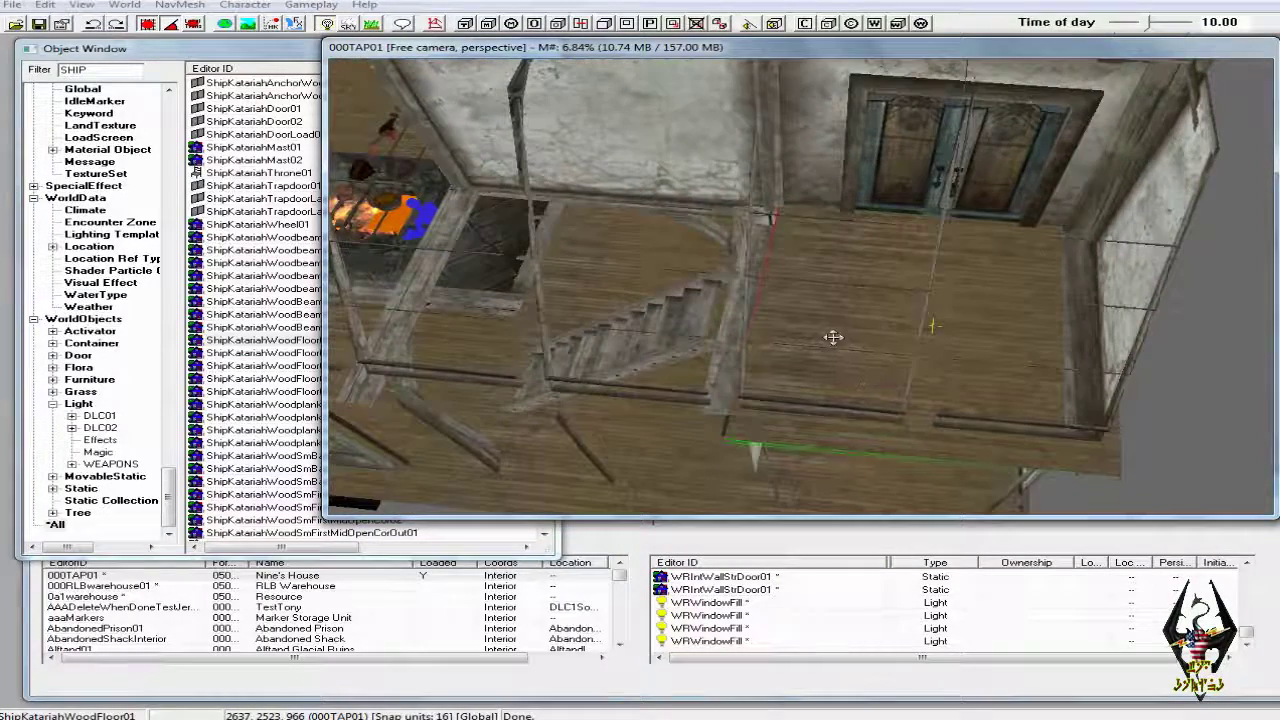
drag(931, 325, 908, 323)
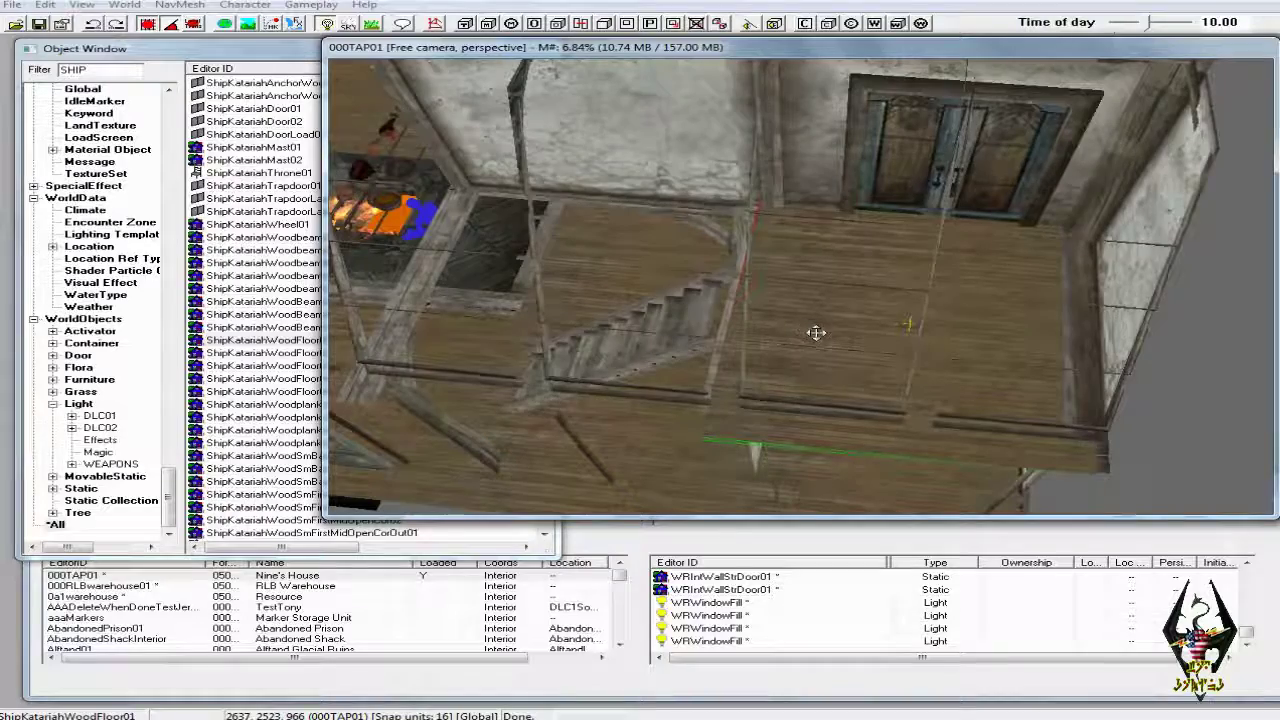
Lower the wood floor piece slightly so that it sits at the stair landing's floor level
shift+middle_drag(828, 329, 966, 284)
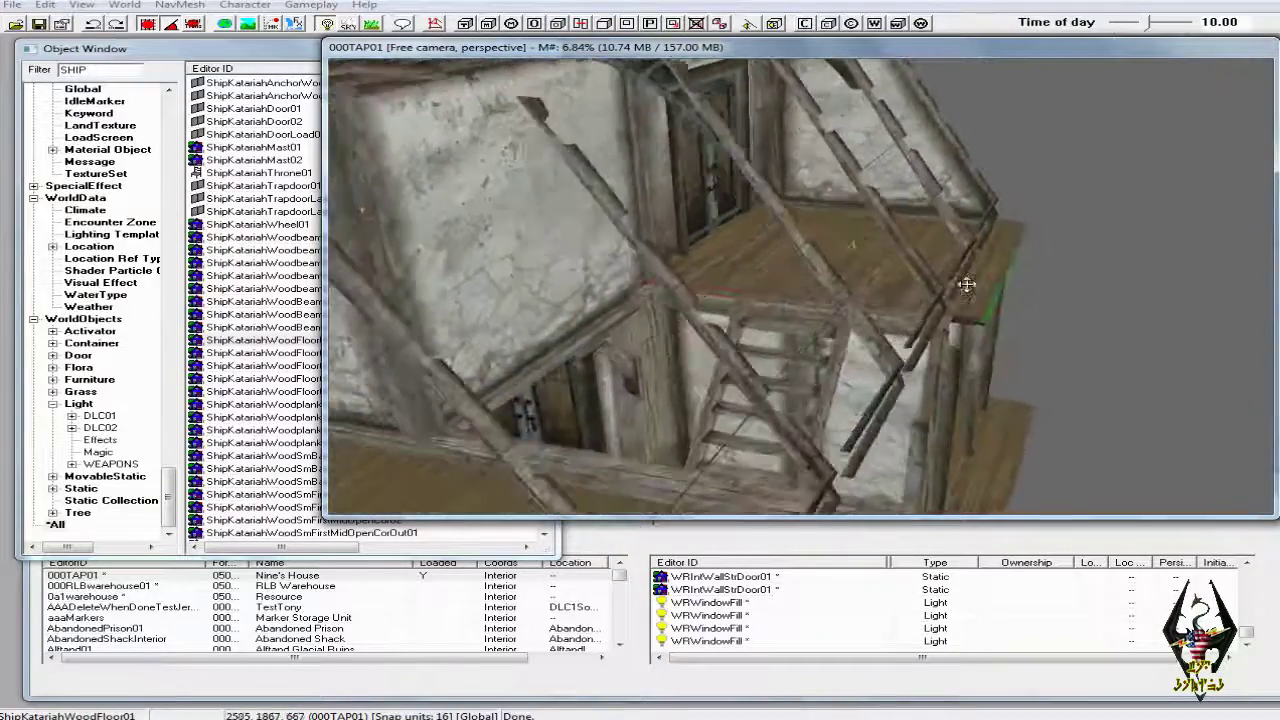
scroll(980, 280, up, 4)
scroll(983, 281, down, 5)
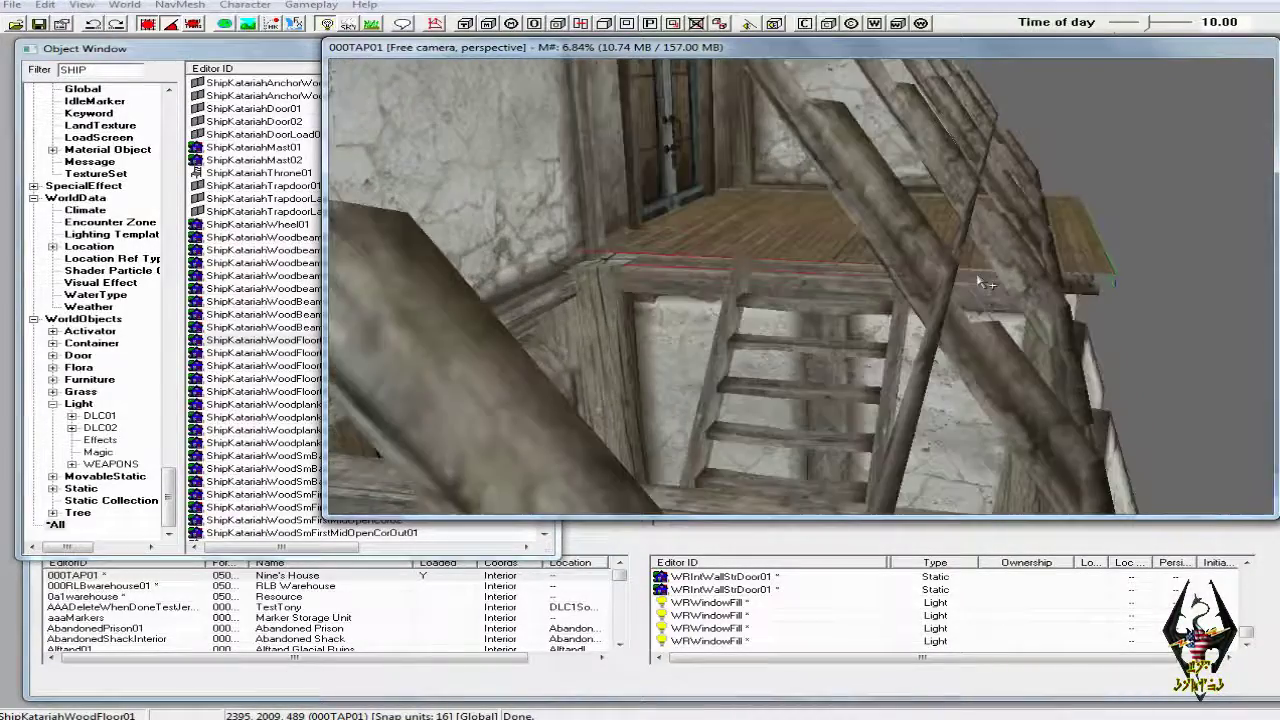
scroll(977, 276, up, 2)
shift+middle_drag(977, 276, 893, 247)
scroll(979, 266, down, 1)
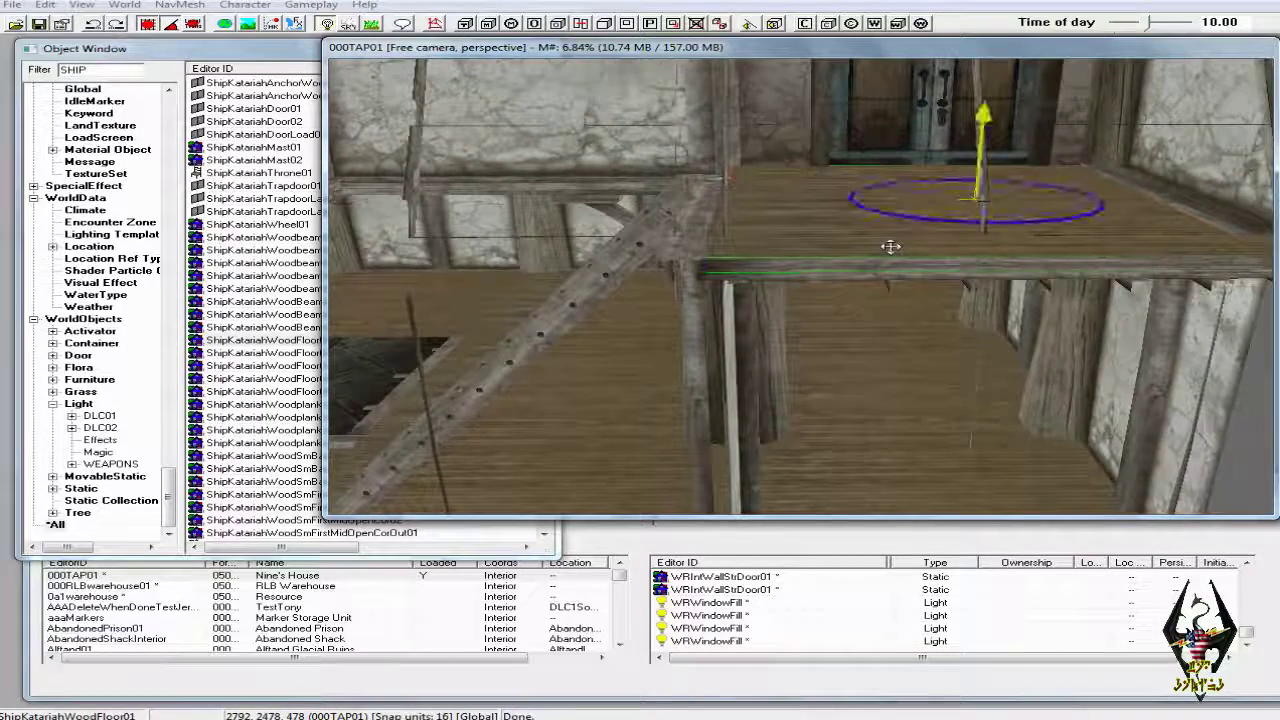
drag(982, 120, 981, 142)
middle_drag(893, 256, 929, 242)
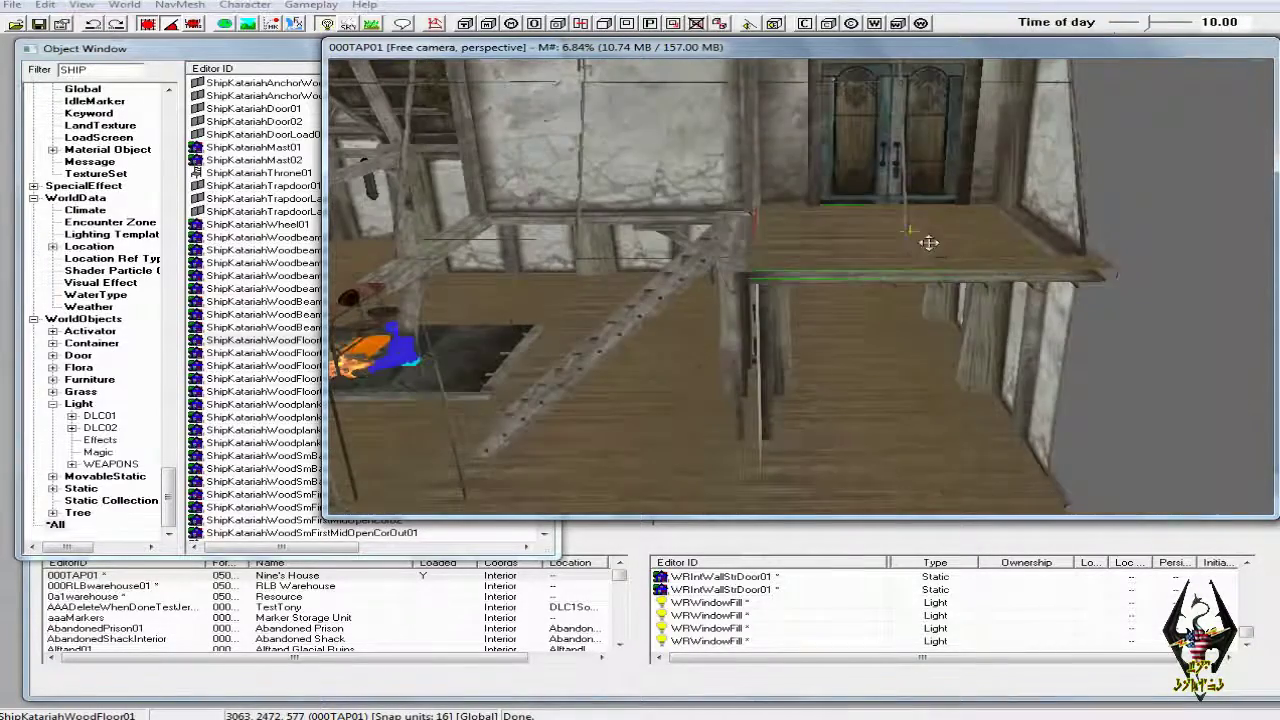
Move the landing's wood floor piece horizontally out of the house into the empty space beside it
mouse_move(1059, 346)
middle_down()
mouse_move(1034, 364)
mouse_move(1106, 367)
mouse_move(1100, 444)
mouse_move(1058, 427)
mouse_move(1046, 347)
middle_up()
scroll(1042, 365, down, 2)
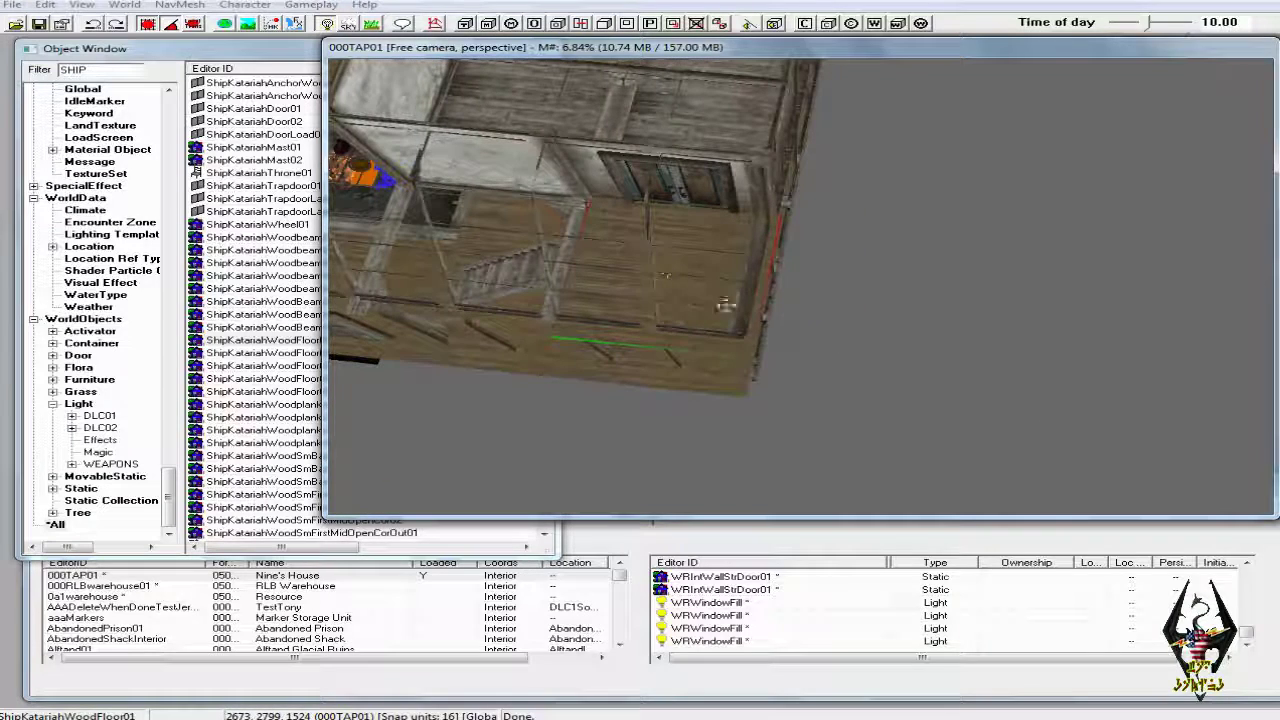
drag(708, 293, 1117, 318)
right_click(936, 298)
click(921, 301)
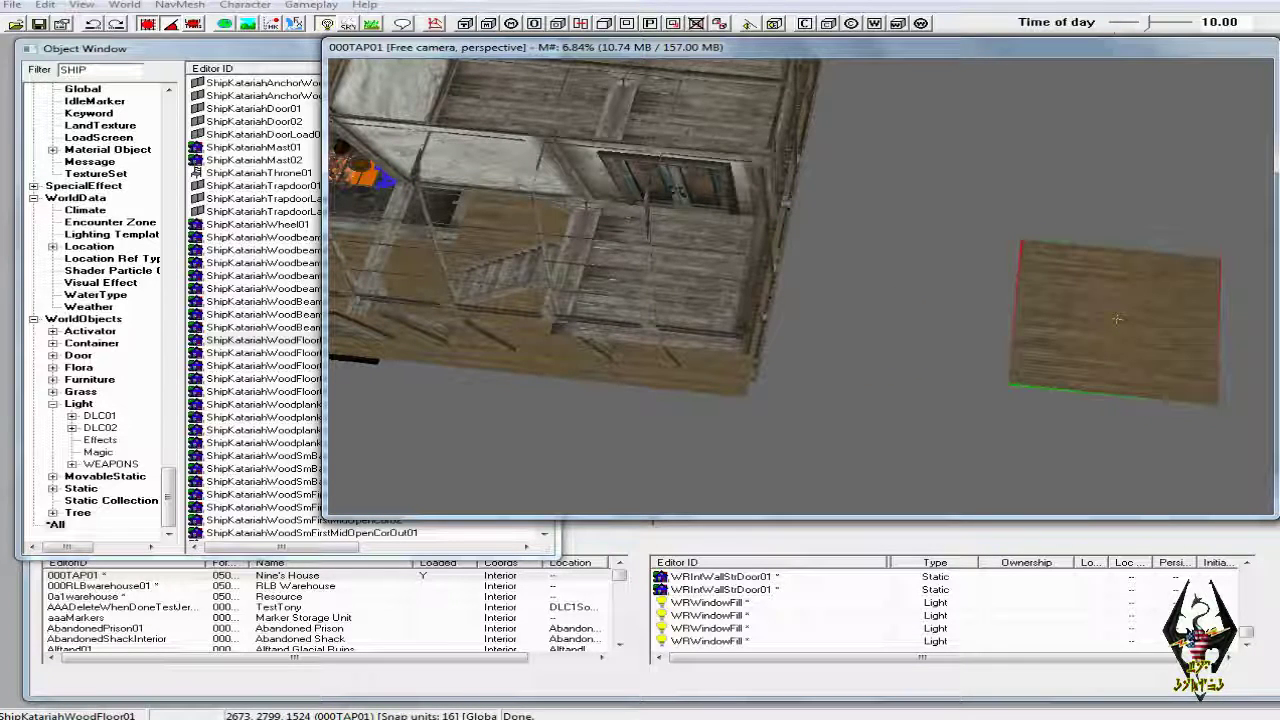
middle_drag(1158, 311, 1101, 306)
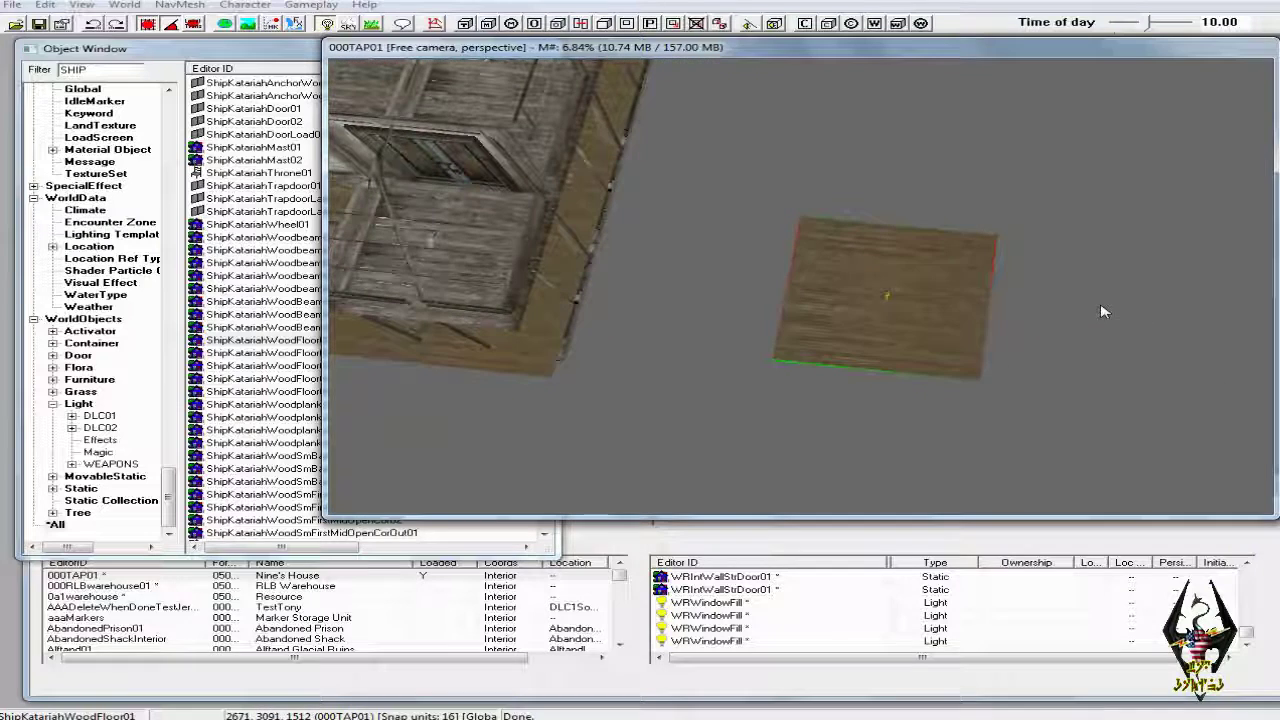
drag(925, 302, 1083, 313)
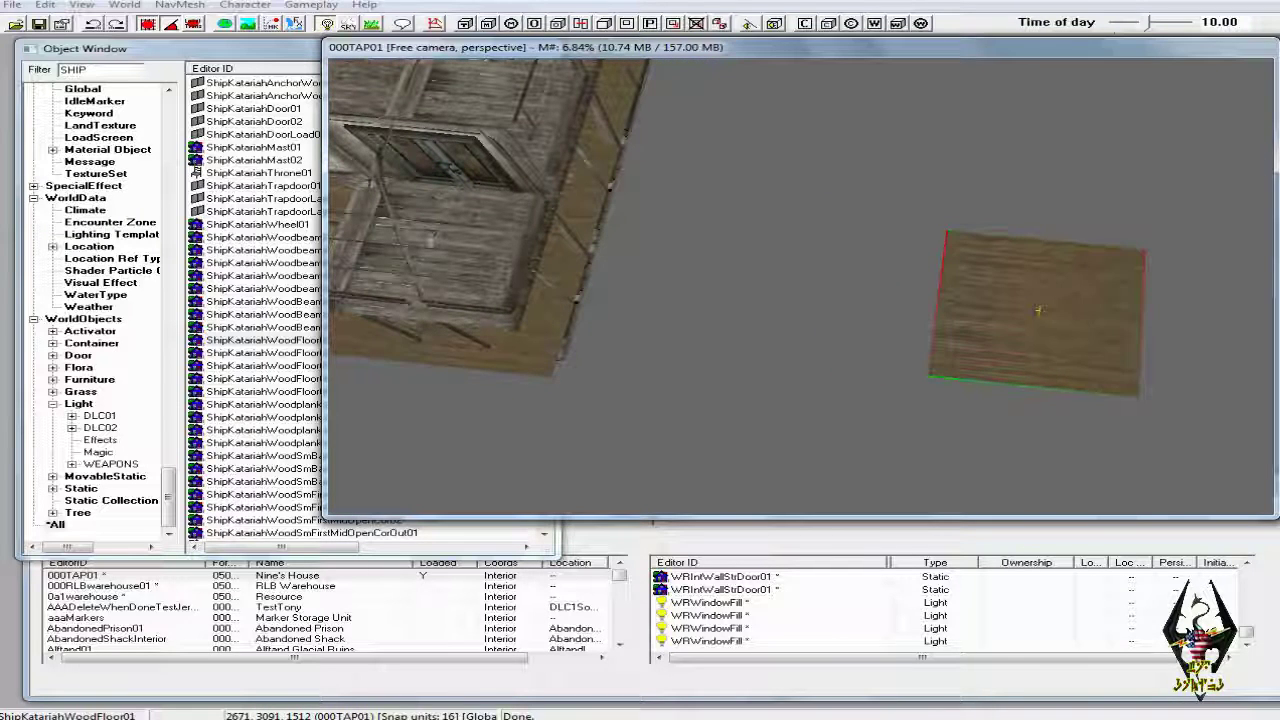
Duplicate the wood floor piece and join the copy to its edge facing the house, forming a row of two
right_click(1047, 315)
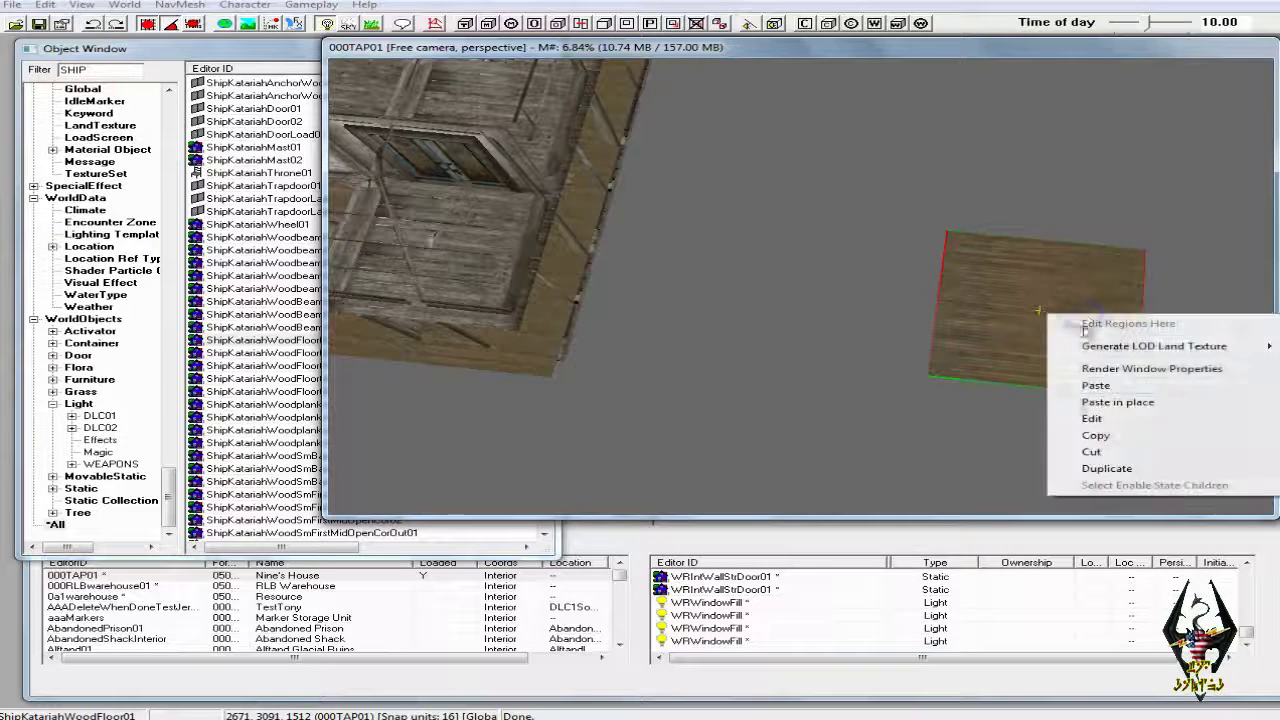
click(1095, 473)
drag(1040, 317, 836, 290)
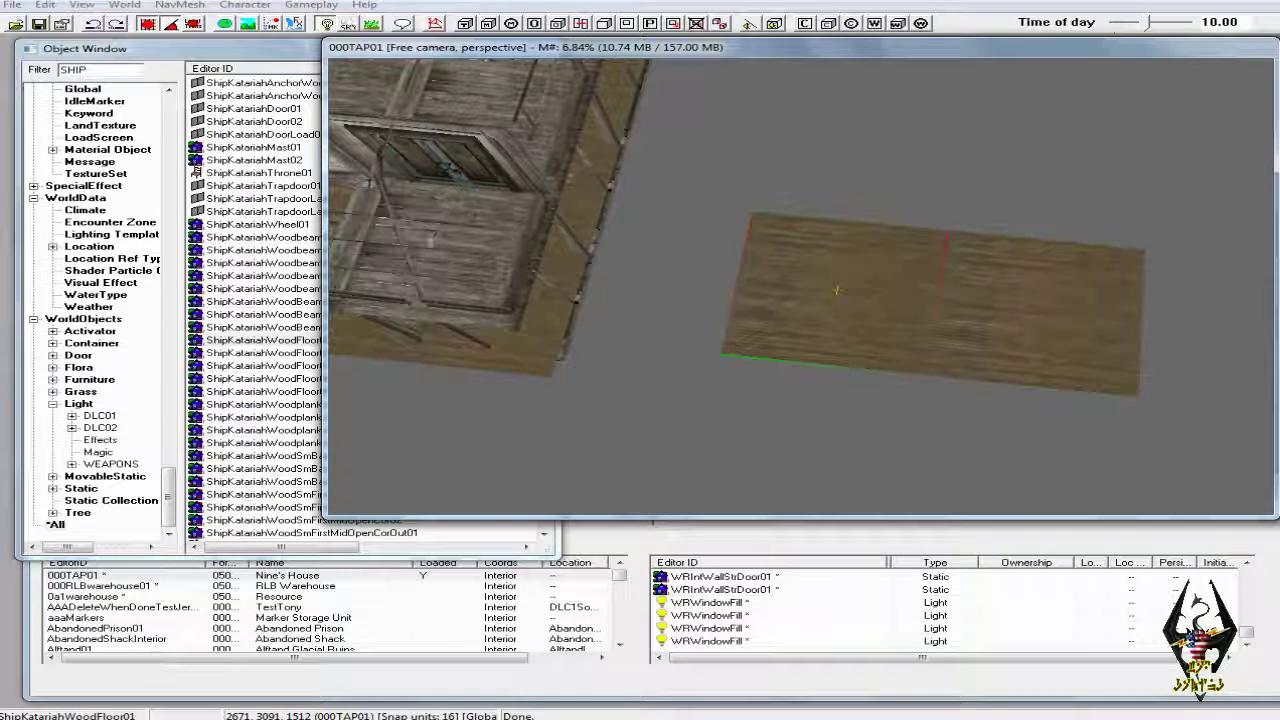
Duplicate both wood floor pieces together and join the copies along the row's long edge to form a two-by-two block
click(1015, 318)
right_click(1014, 316)
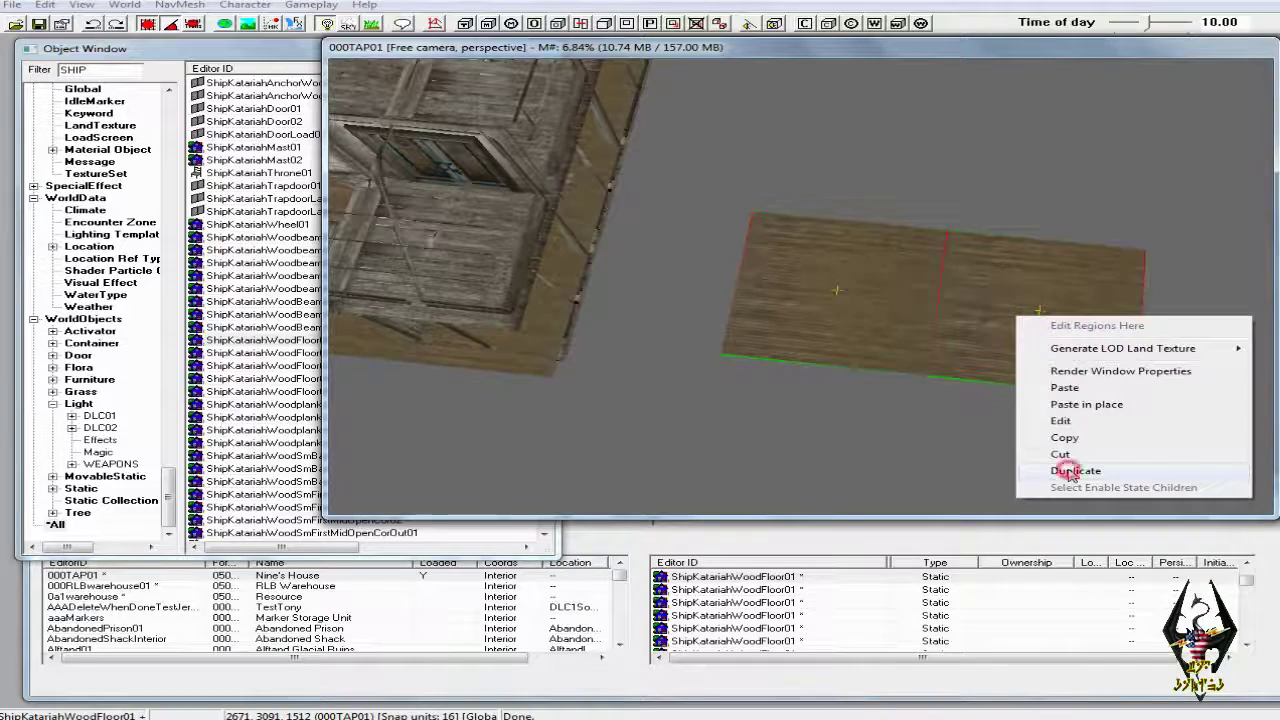
click(1068, 471)
drag(985, 318, 987, 162)
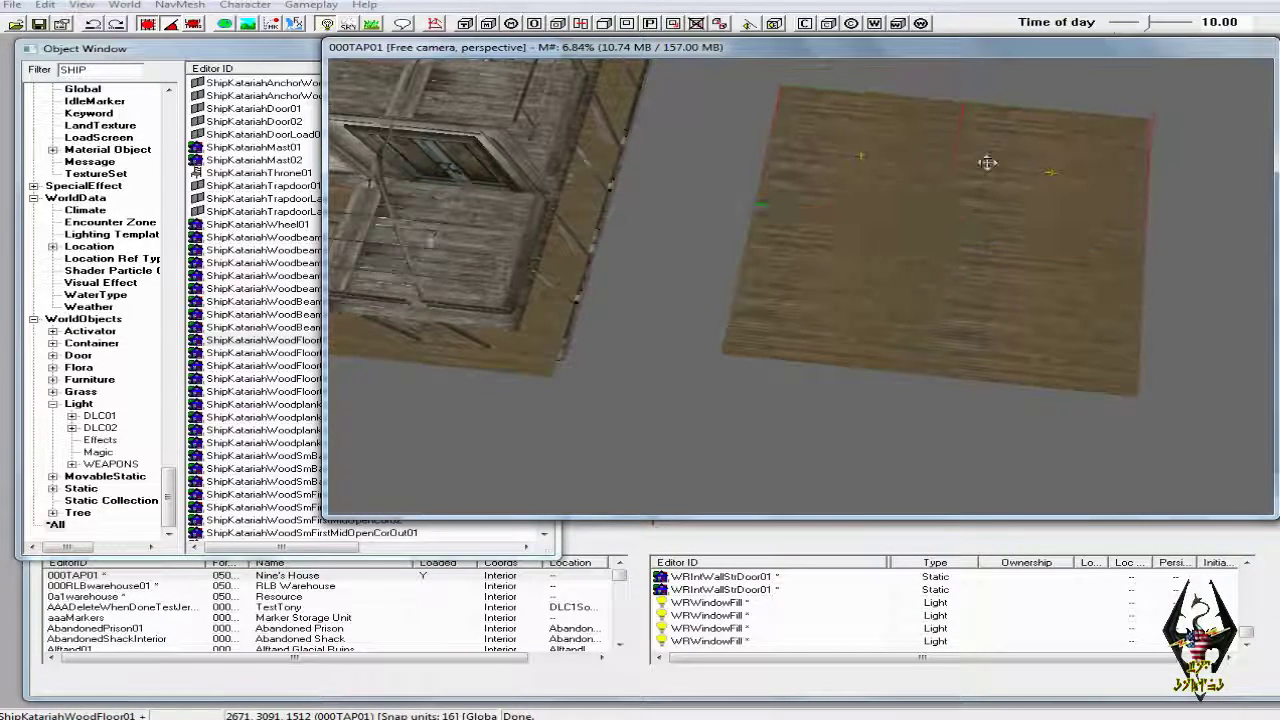
Duplicate the newest pair of wood floor pieces and join the copies to the block's far edge, making it two by three
right_click(933, 165)
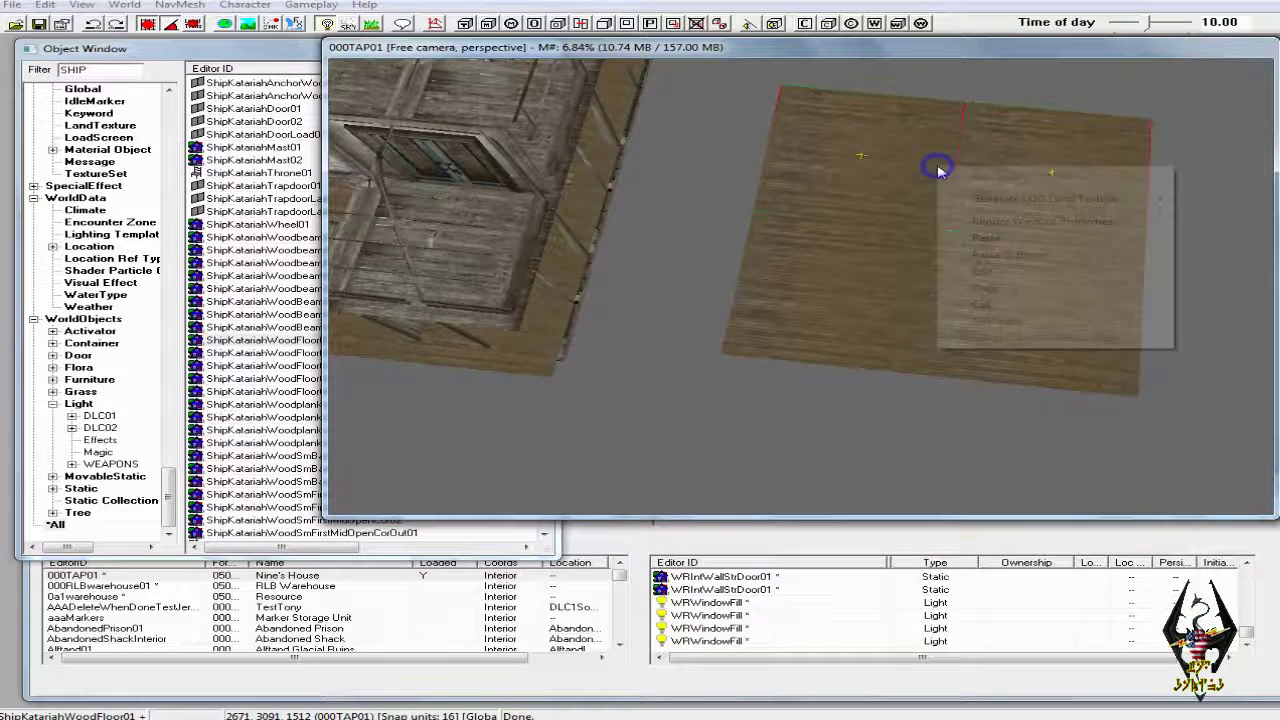
click(1007, 325)
drag(1000, 191, 1006, 97)
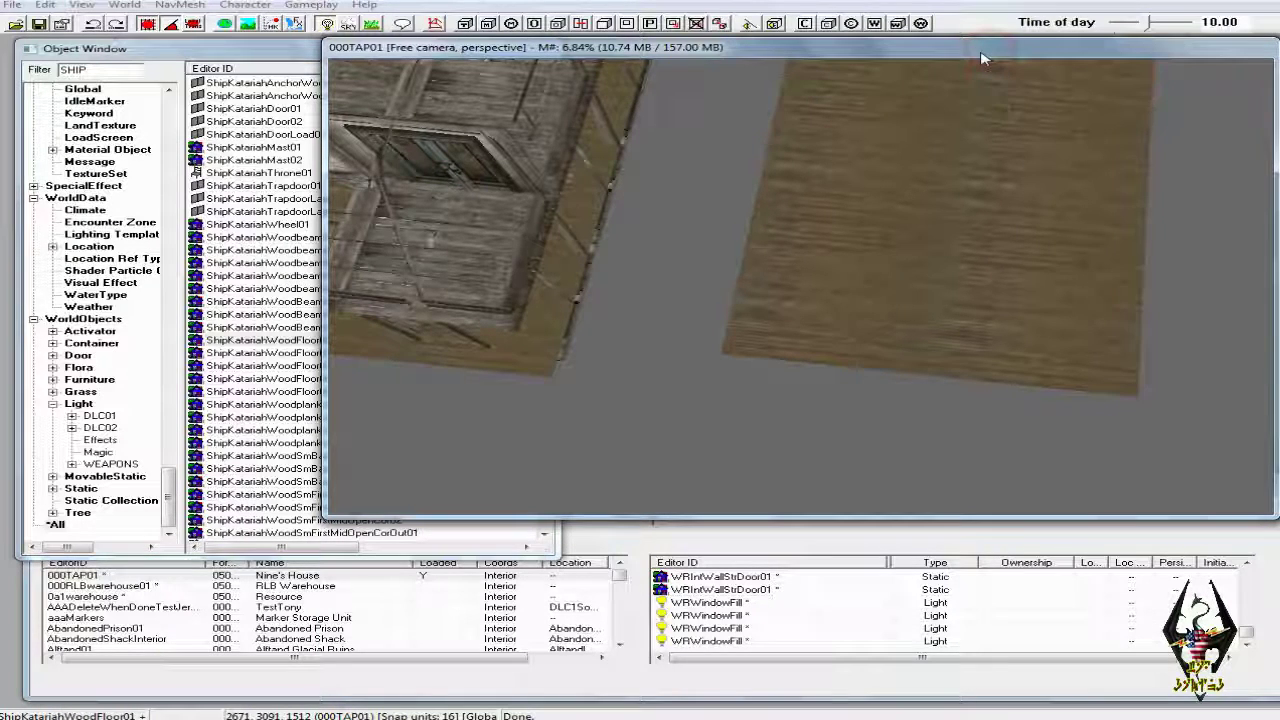
Select all six pieces of the wood floor block and move them together into the house over the upper floor
shift+middle_drag(960, 134, 819, 155)
scroll(827, 103, down, 2)
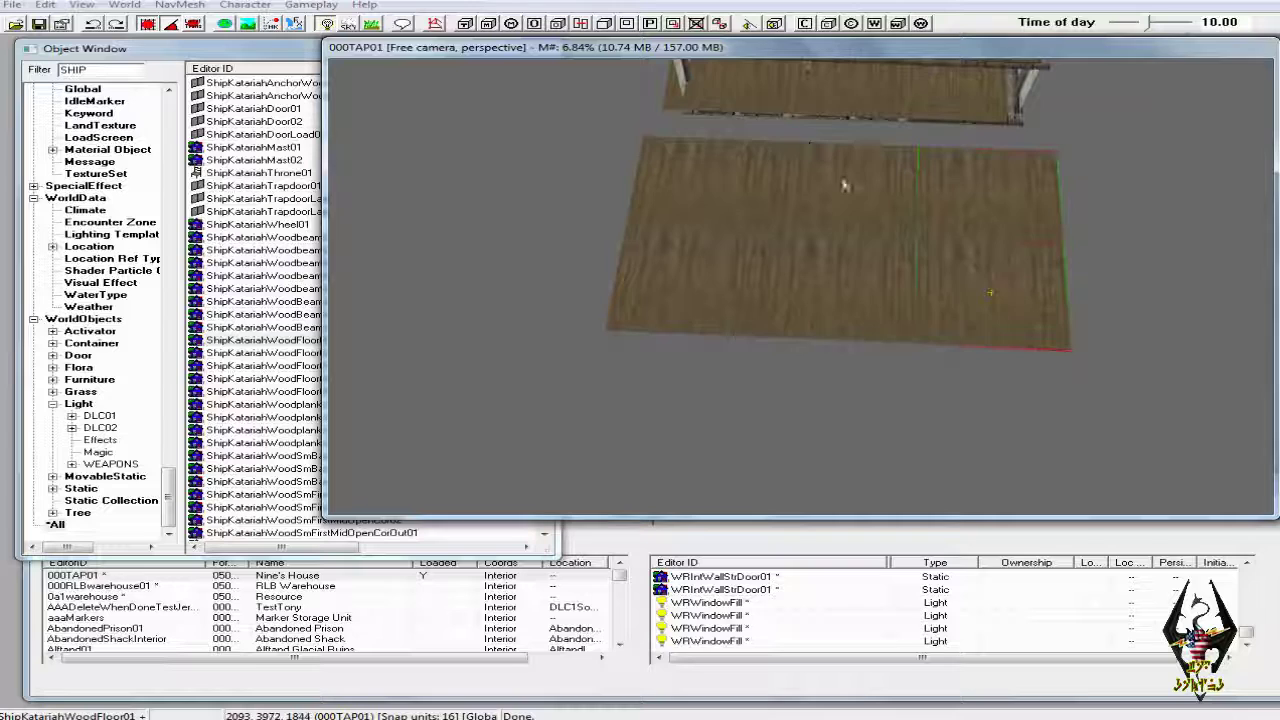
ctrl+click(845, 187)
ctrl+click(843, 281)
ctrl+click(716, 279)
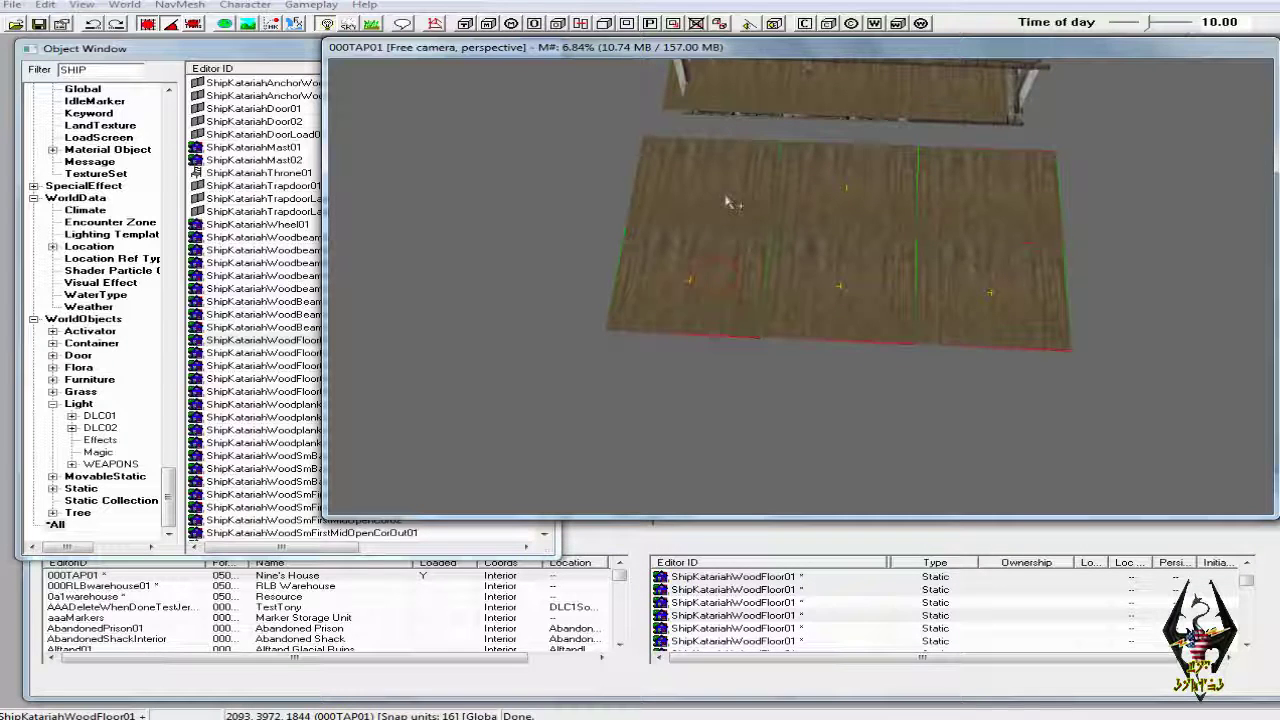
middle_drag(882, 112, 851, 280)
drag(859, 341, 856, 190)
drag(856, 296, 869, 180)
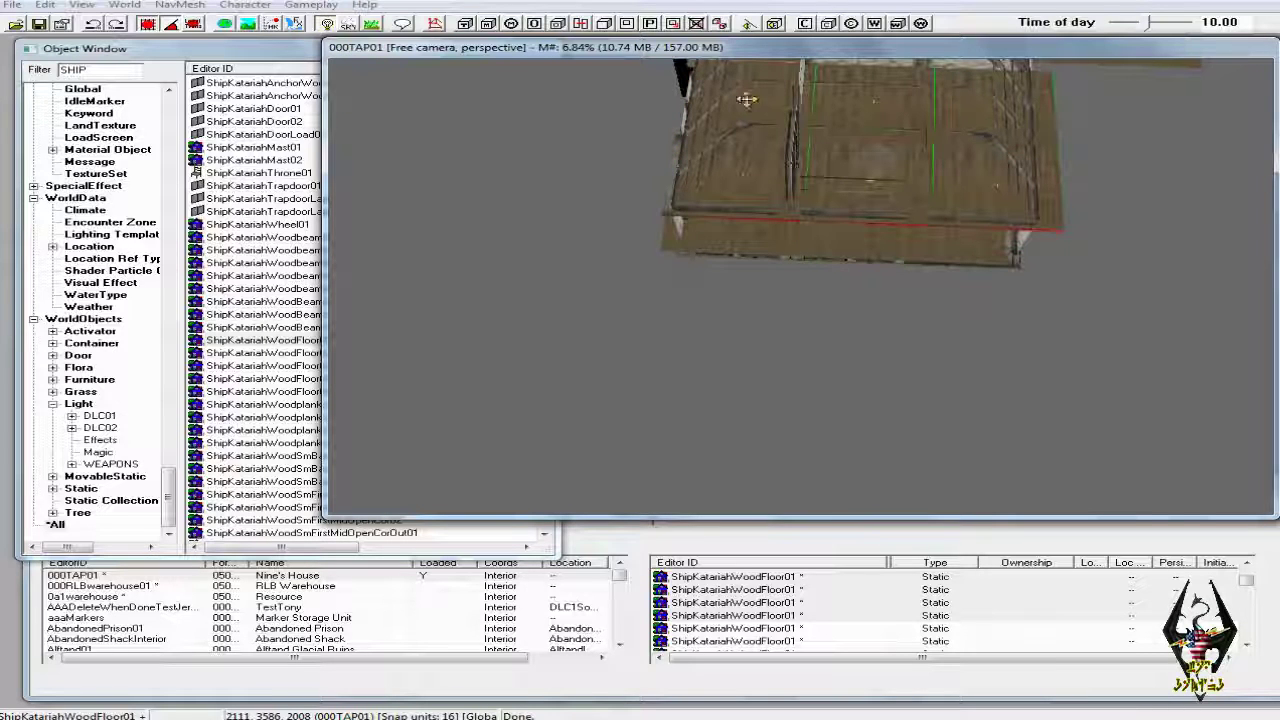
Nudge the six-piece floor block horizontally until its edges line up with the upper floor's outer walls
middle_drag(788, 99, 686, 138)
middle_drag(963, 224, 930, 210)
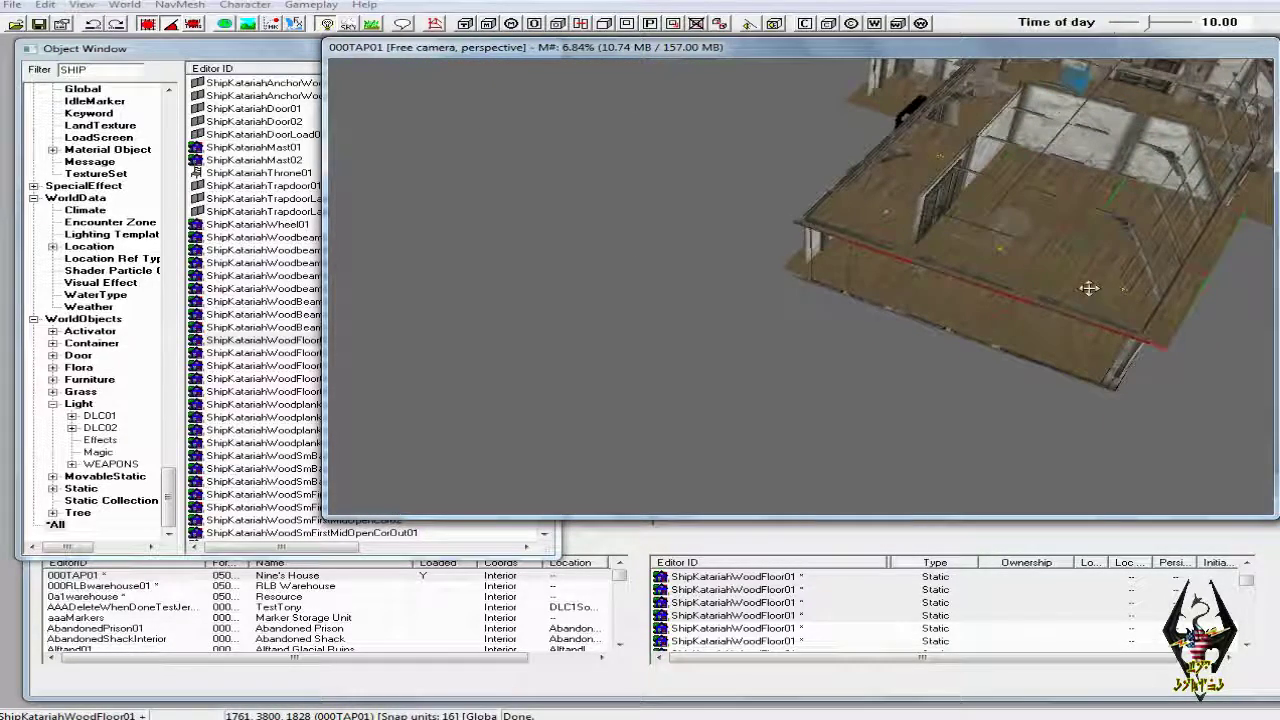
drag(1010, 222, 1003, 219)
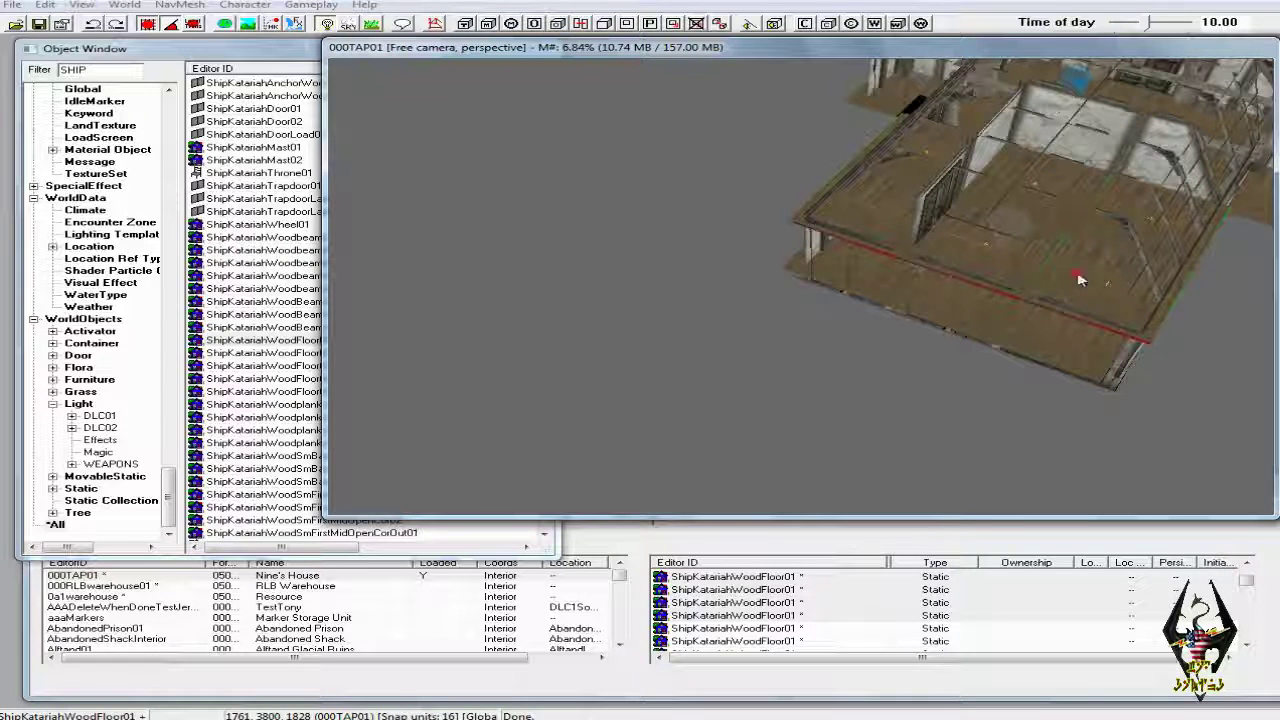
drag(1078, 275, 1071, 284)
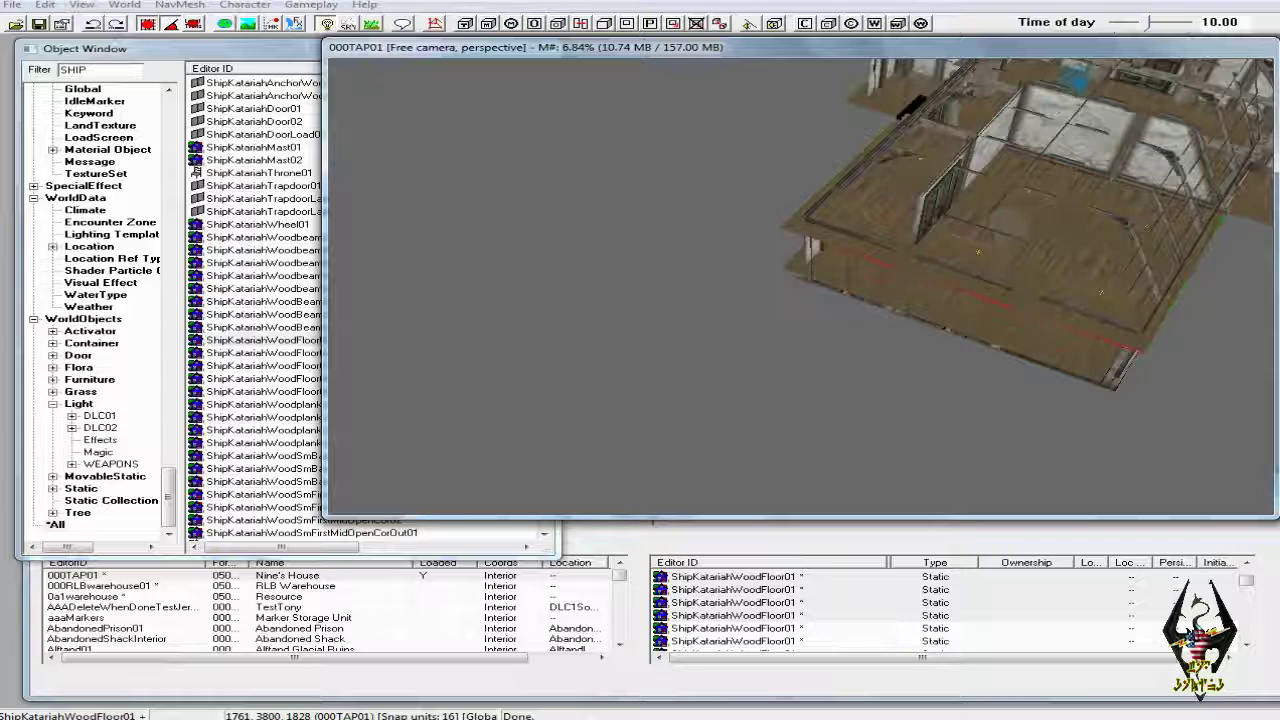
Raise the six-piece floor block slightly to cover the base trim along the upper room's inner walls
scroll(1077, 262, up, 8)
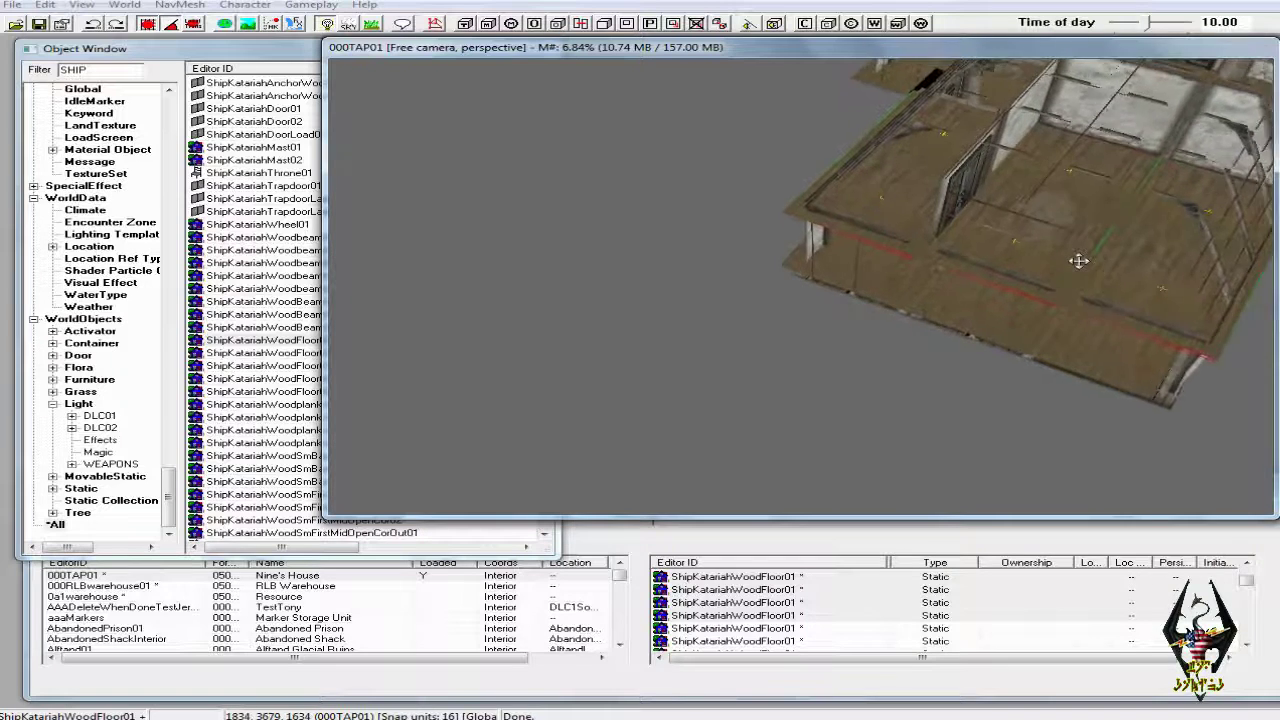
scroll(1097, 271, up, 10)
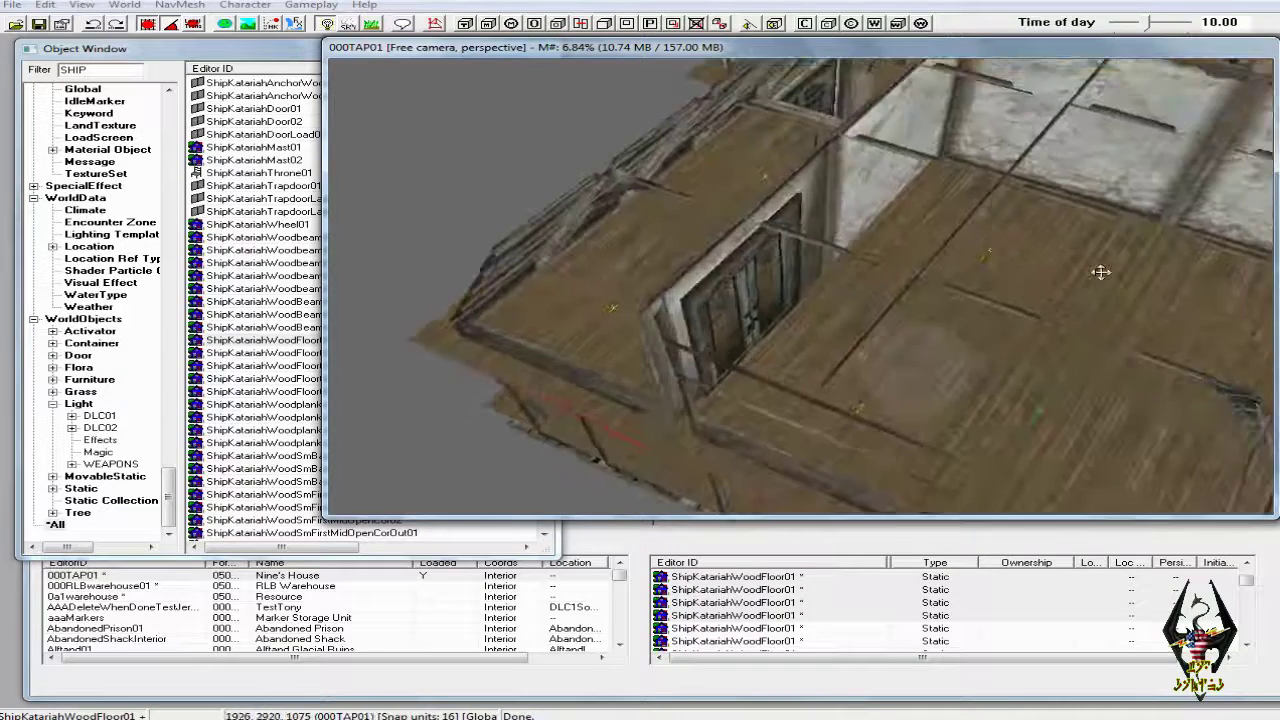
scroll(1057, 303, up, 4)
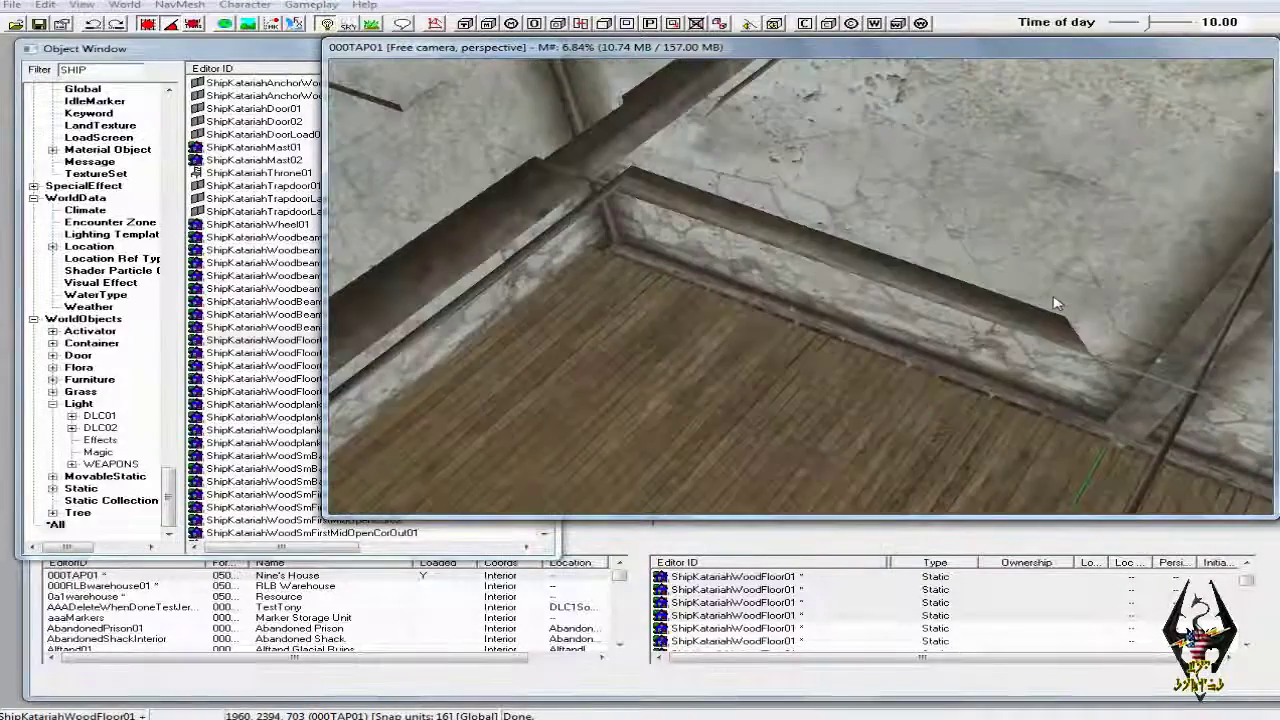
drag(902, 412, 902, 392)
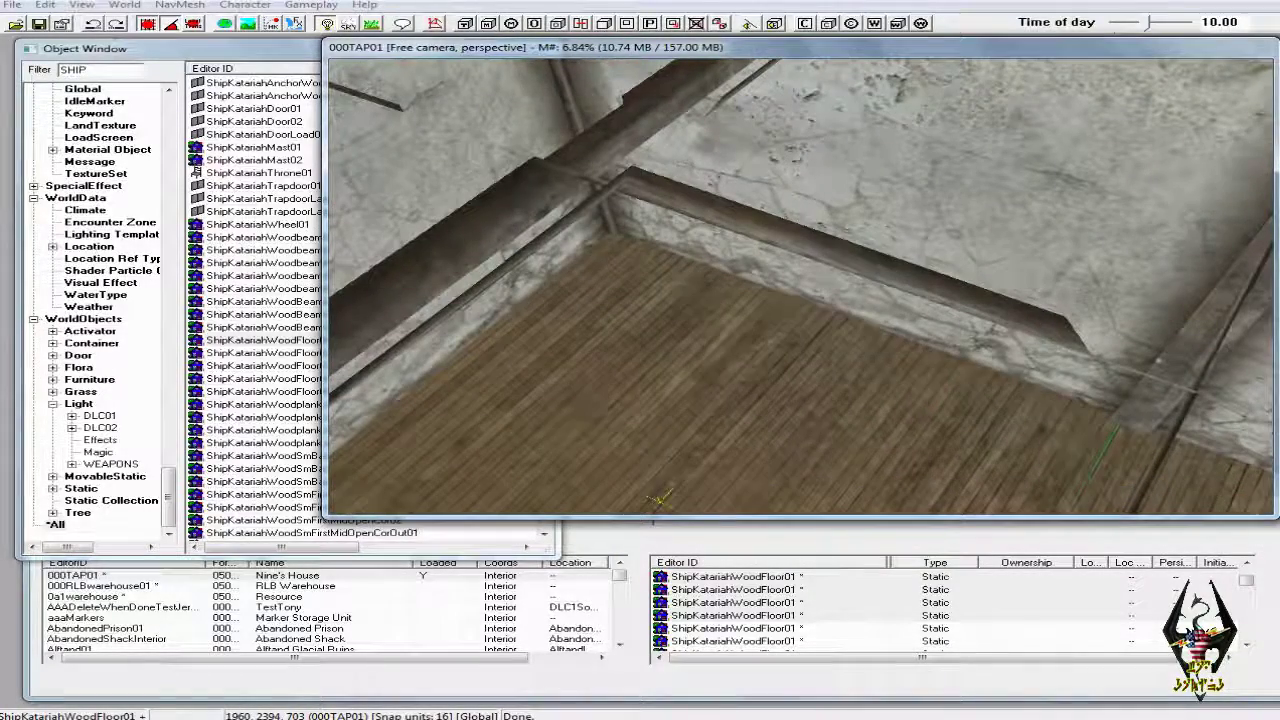
Turn off grid snapping for fine placement of the selected upper-floor wood block
scroll(920, 384, down, 2)
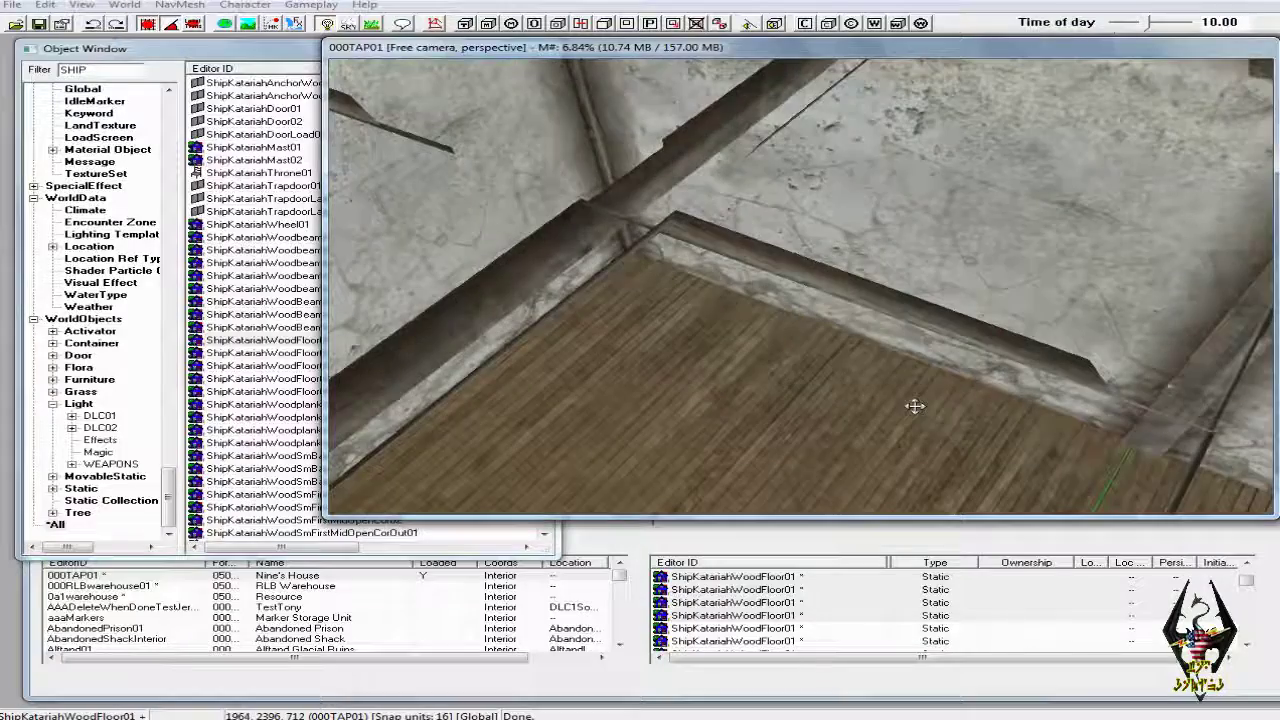
scroll(1045, 435, down, 4)
scroll(1045, 435, down, 6)
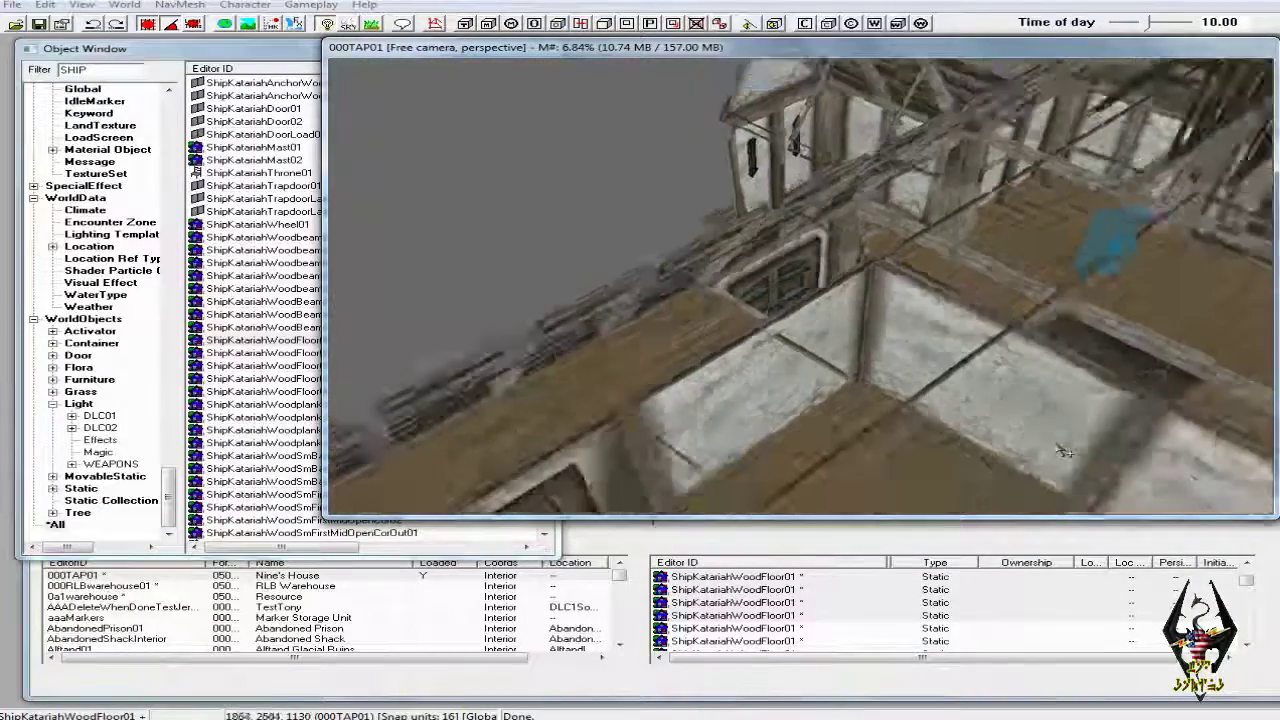
scroll(1037, 445, up, 8)
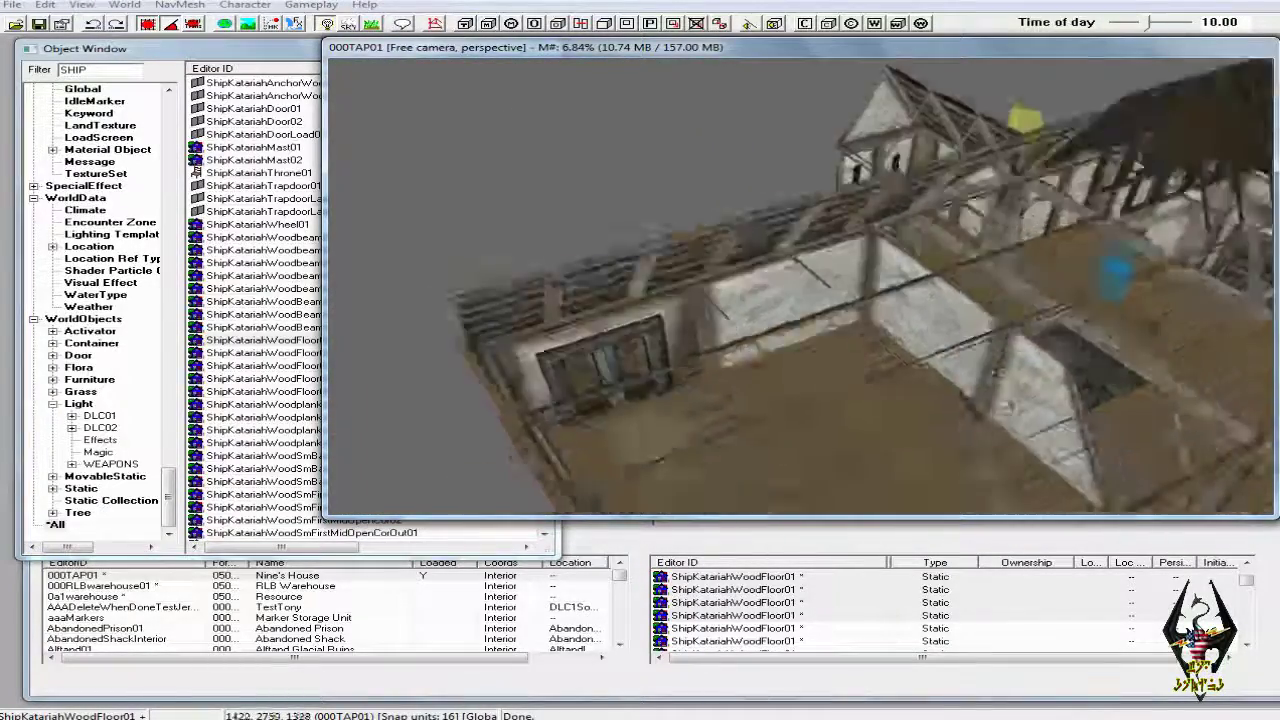
scroll(925, 371, up, 8)
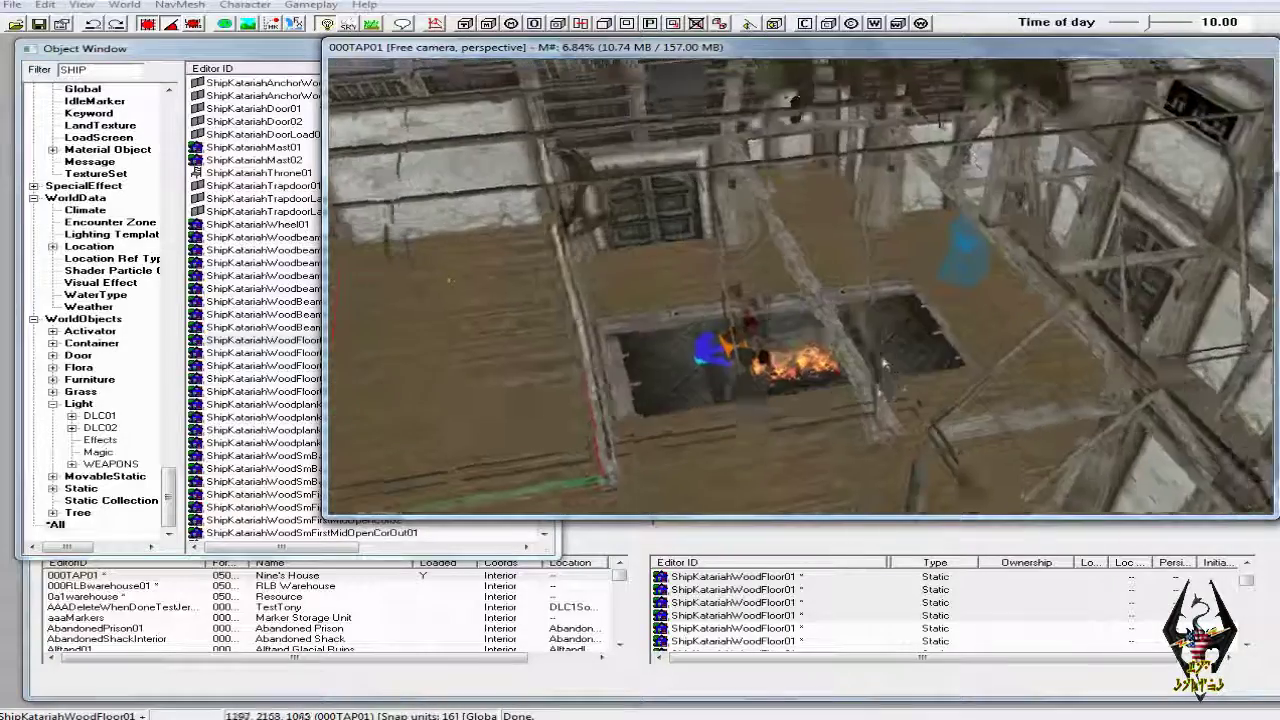
scroll(875, 363, up, 1)
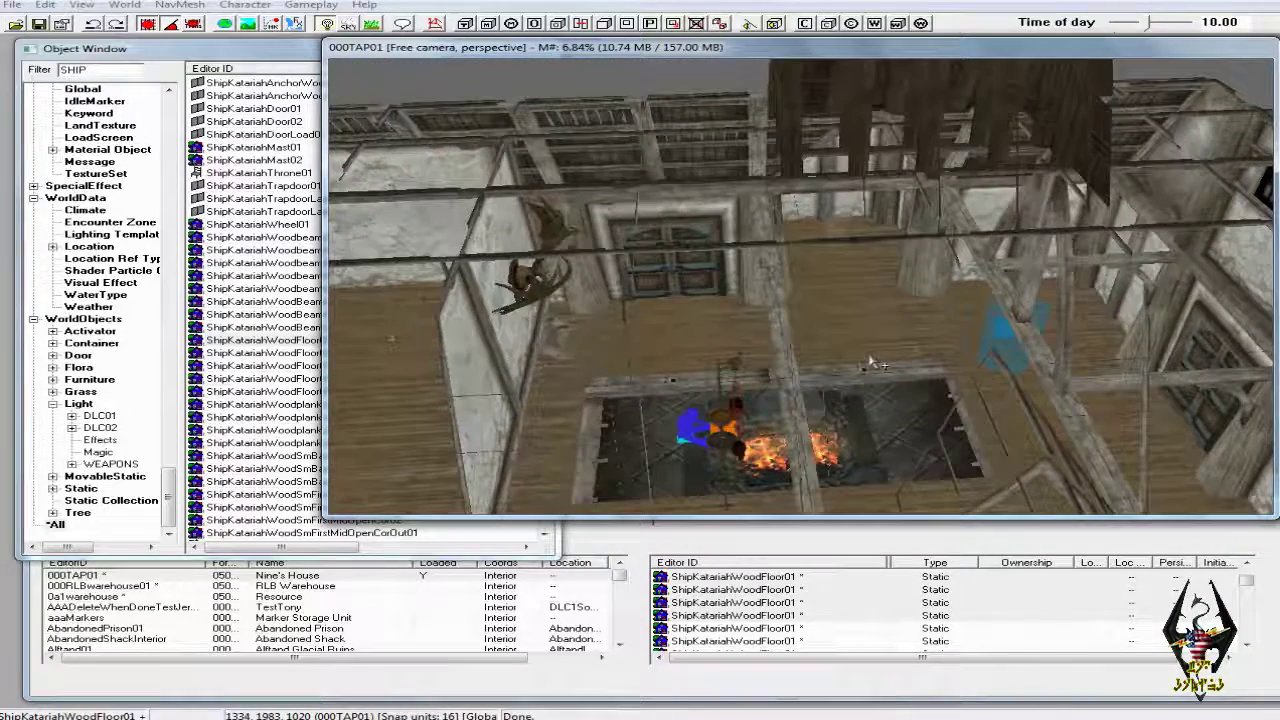
middle_drag(514, 423, 776, 427)
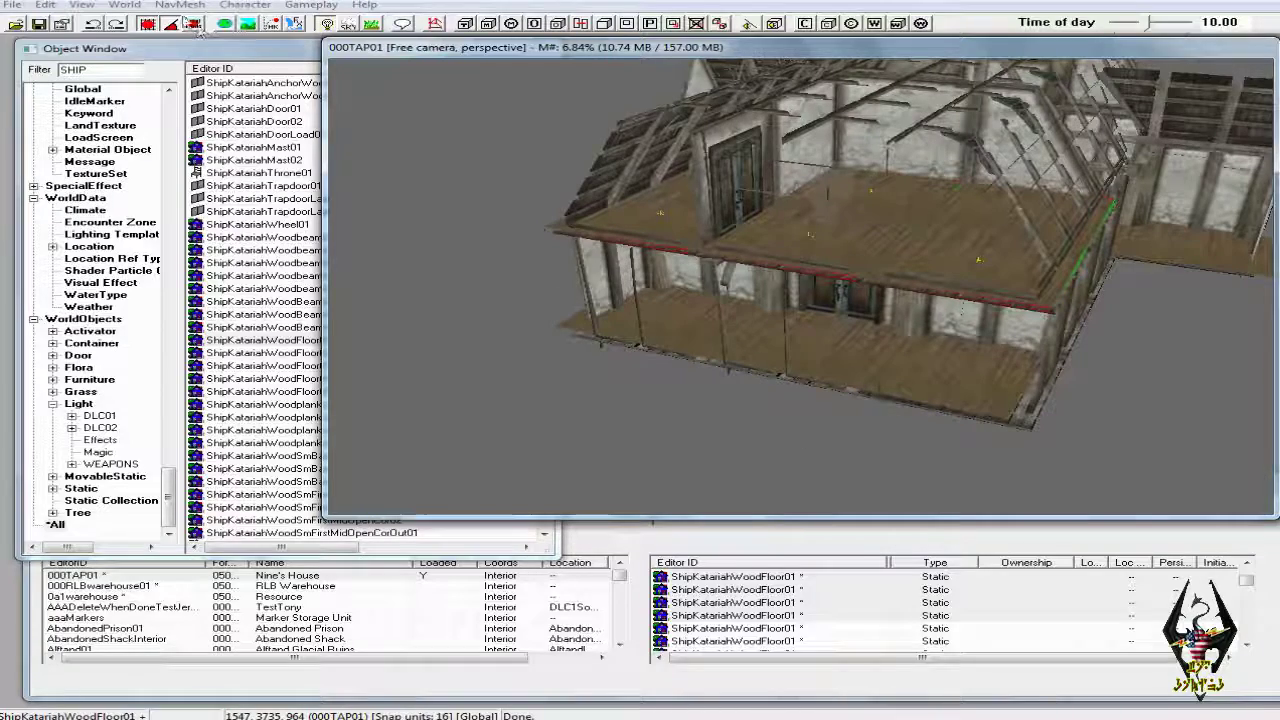
click(150, 27)
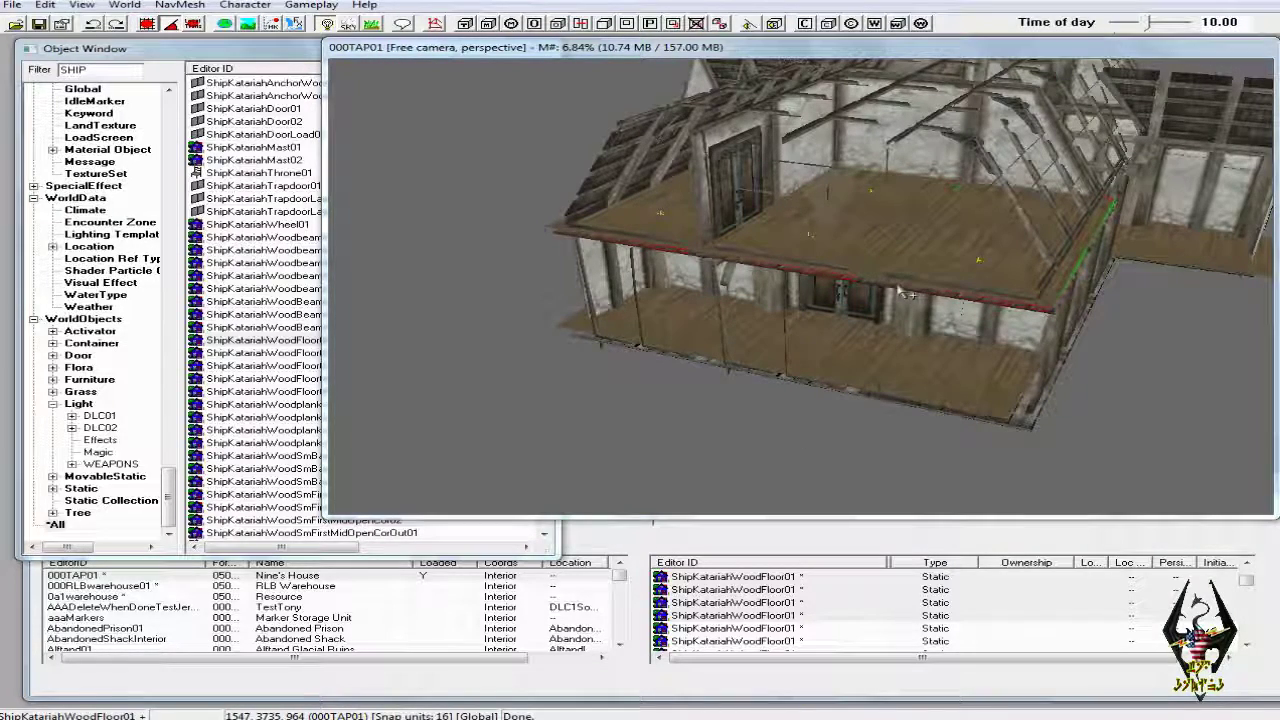
Lower the selected upper-floor wood block slightly so its surface sits closer to the floor edge beams
click(947, 52)
scroll(924, 196, up, 7)
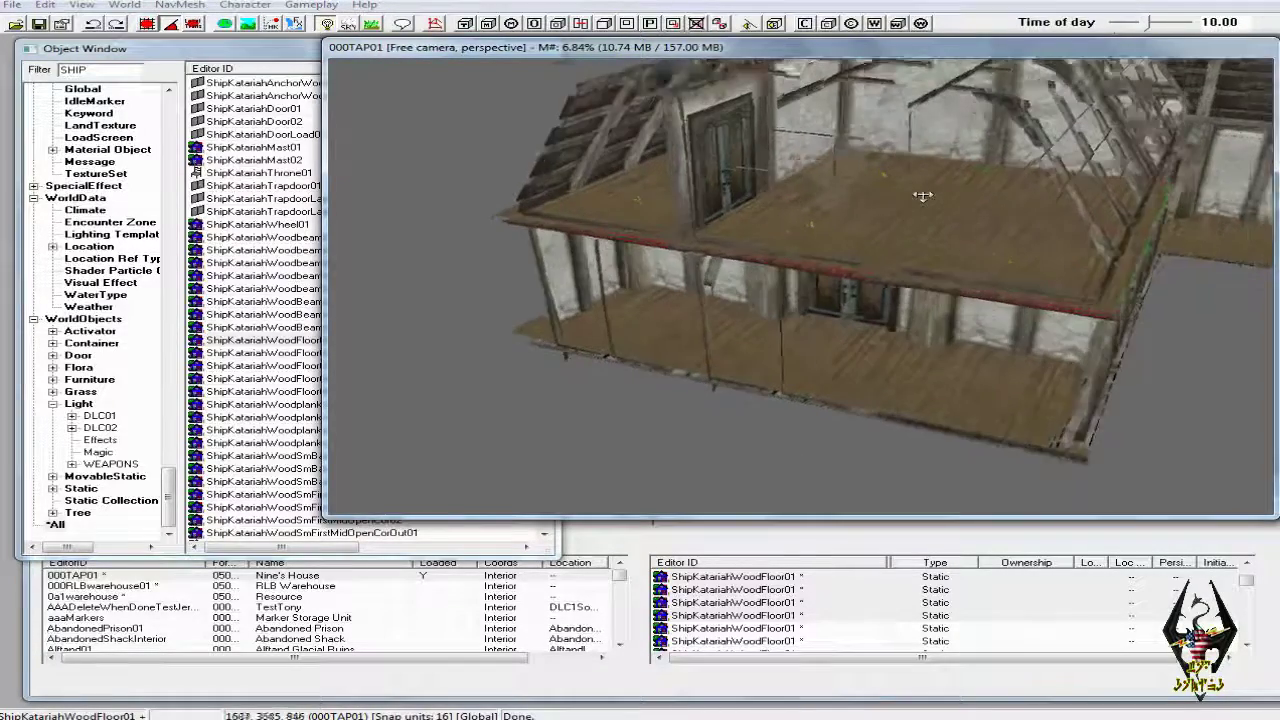
scroll(933, 194, up, 4)
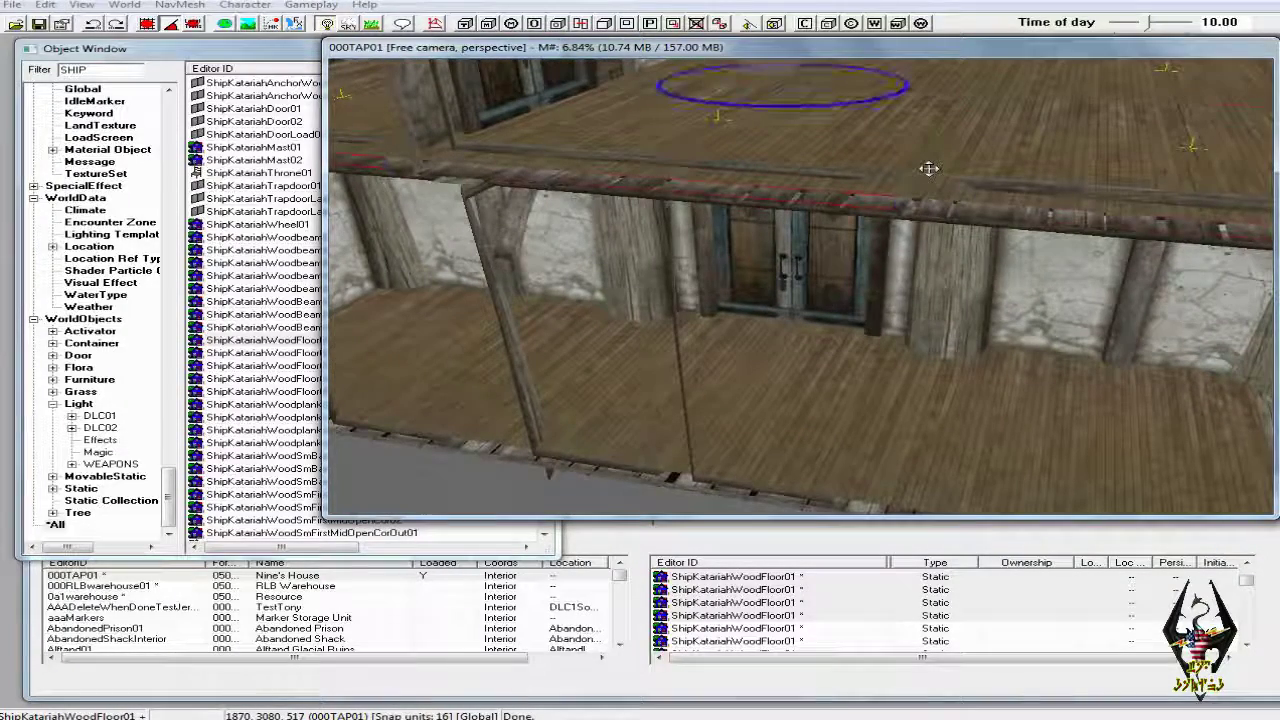
click(930, 175)
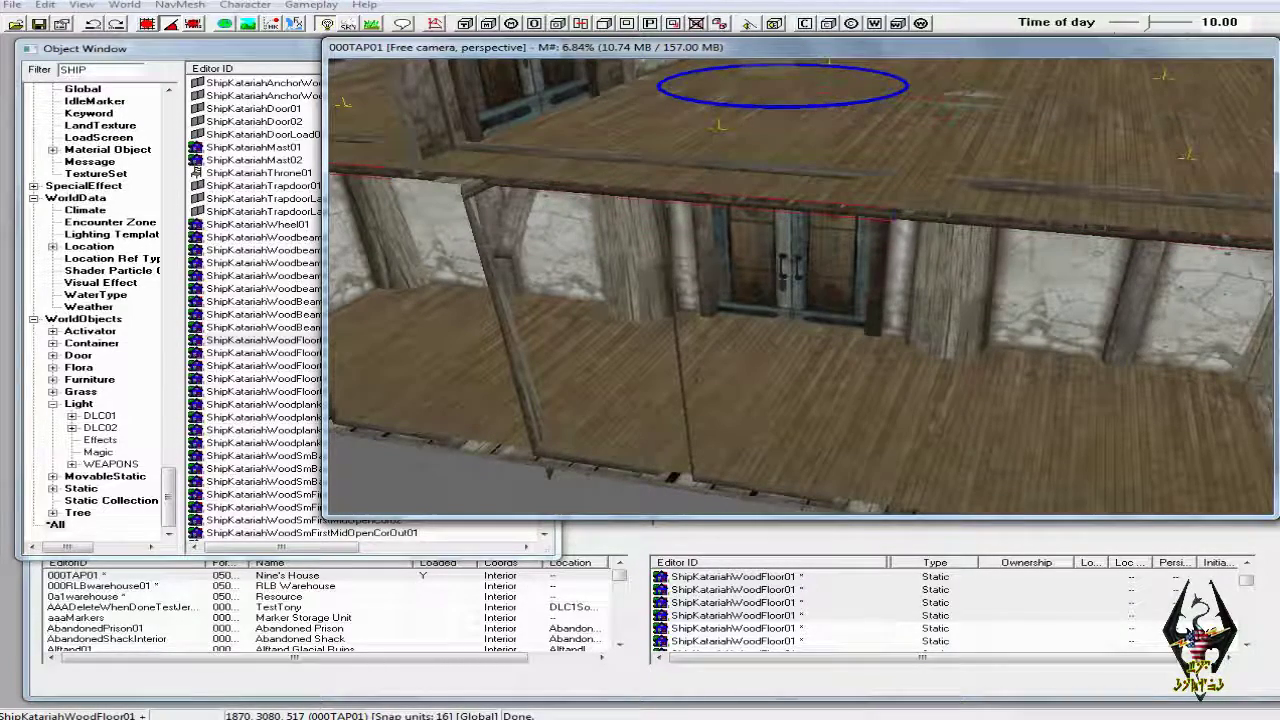
scroll(930, 161, down, 6)
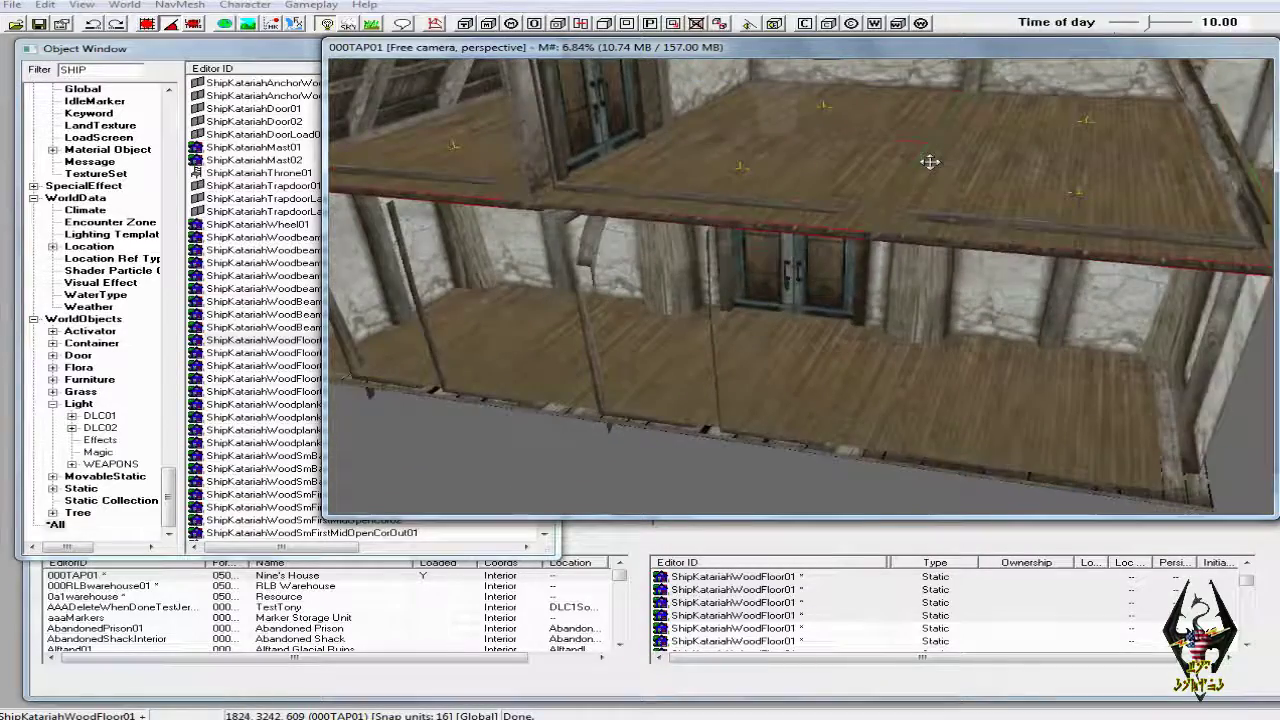
middle_drag(968, 165, 946, 258)
Refresh the view, select the upper floor's wood pieces together again and fine-tune their height vertically
click(913, 291)
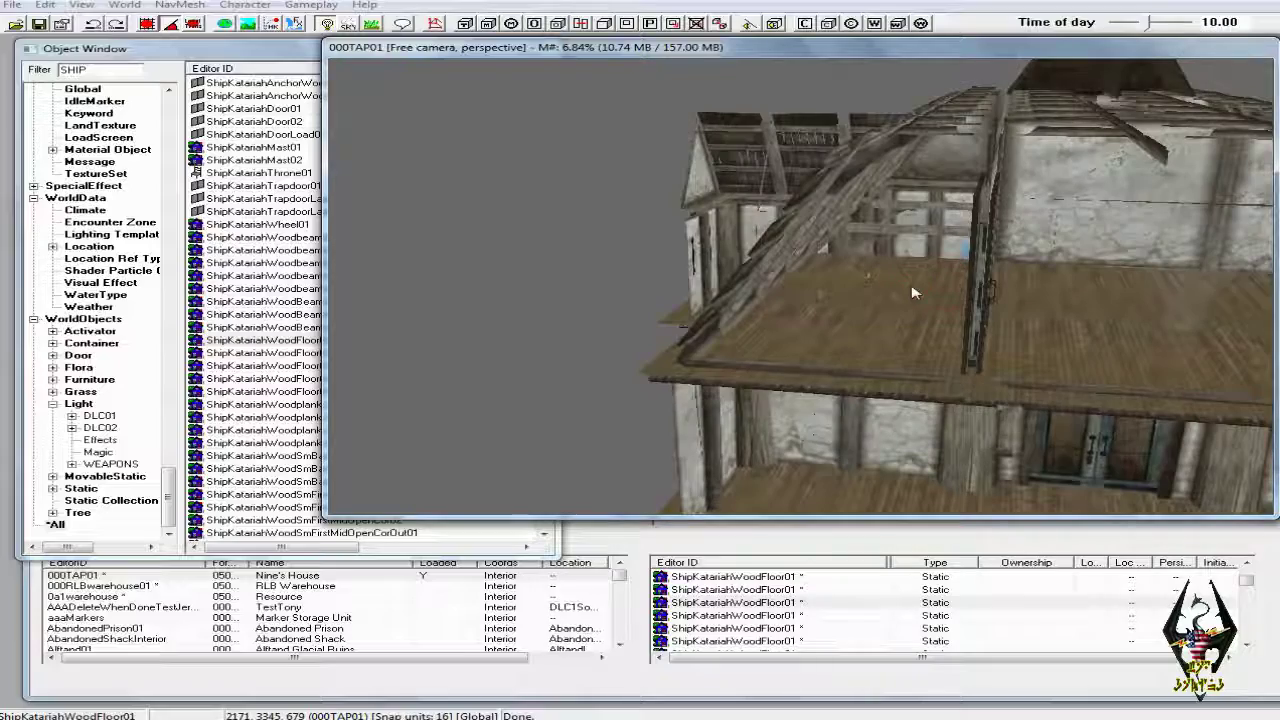
key(F5)
shift+middle_drag(913, 291, 1165, 308)
shift+middle_drag(1099, 309, 890, 305)
scroll(912, 330, down, 4)
click(517, 371)
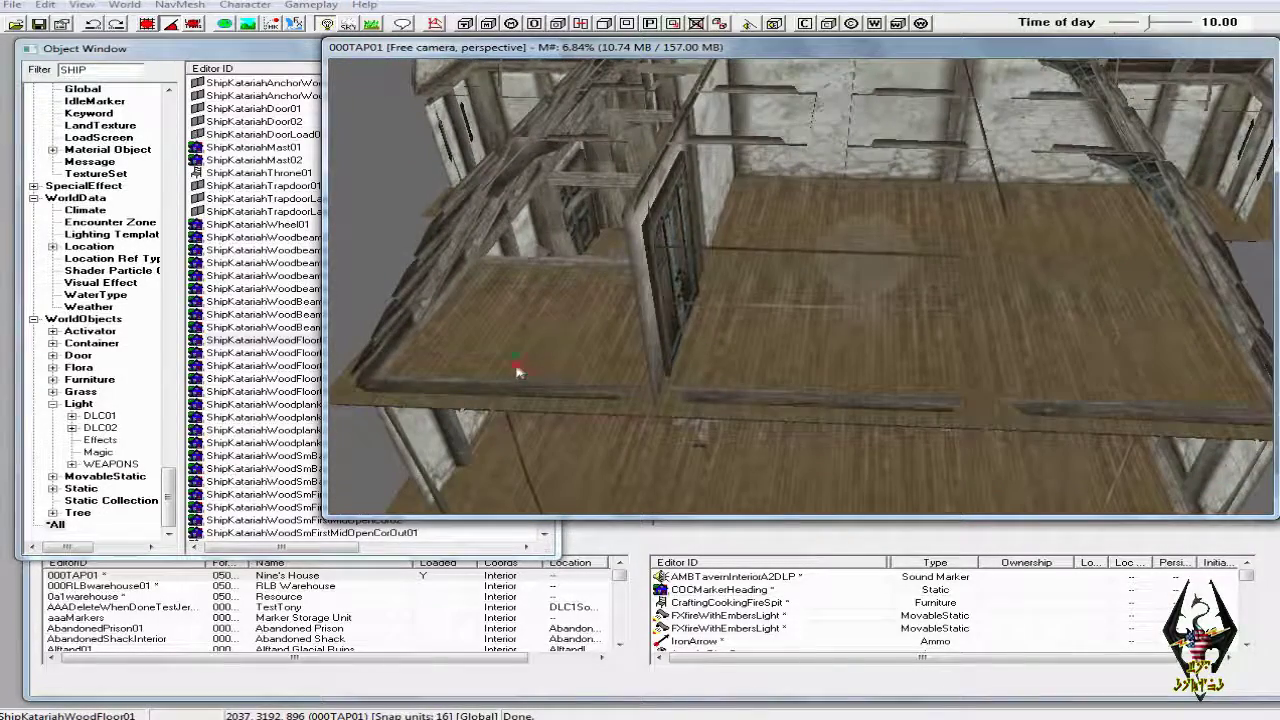
ctrl+click(792, 343)
ctrl+click(1078, 363)
ctrl+click(1094, 251)
click(777, 210)
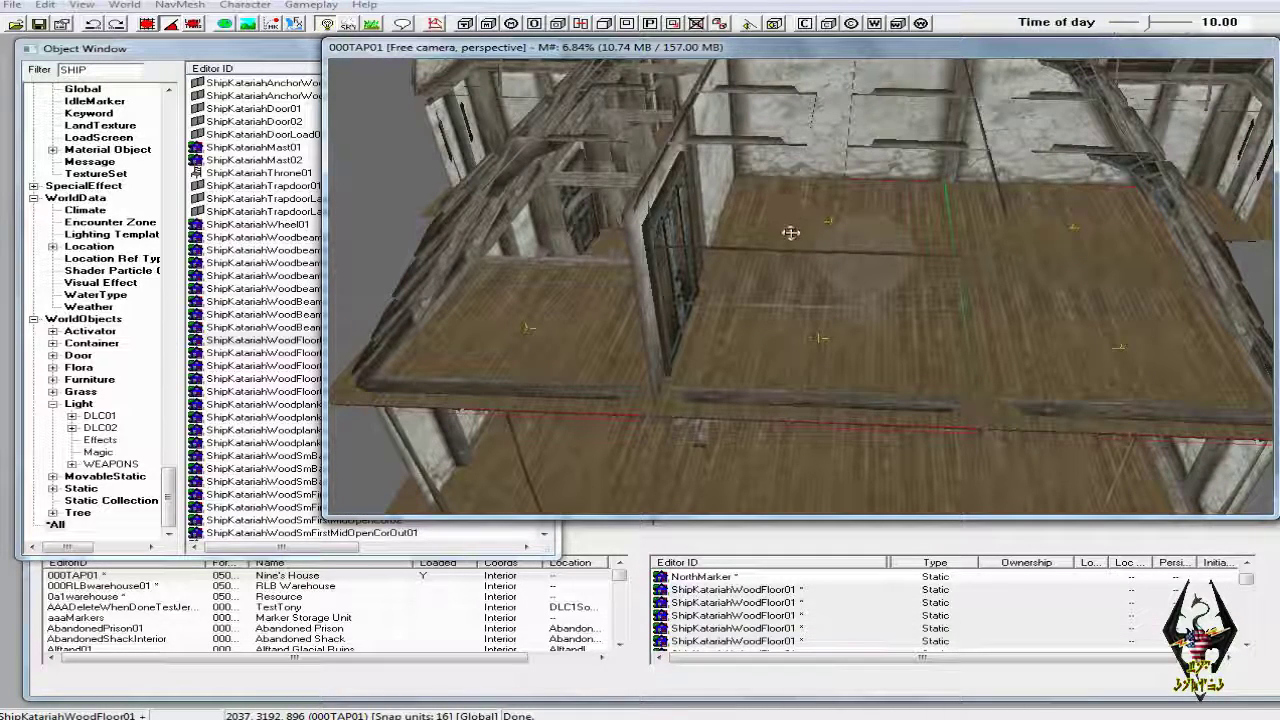
key(z)
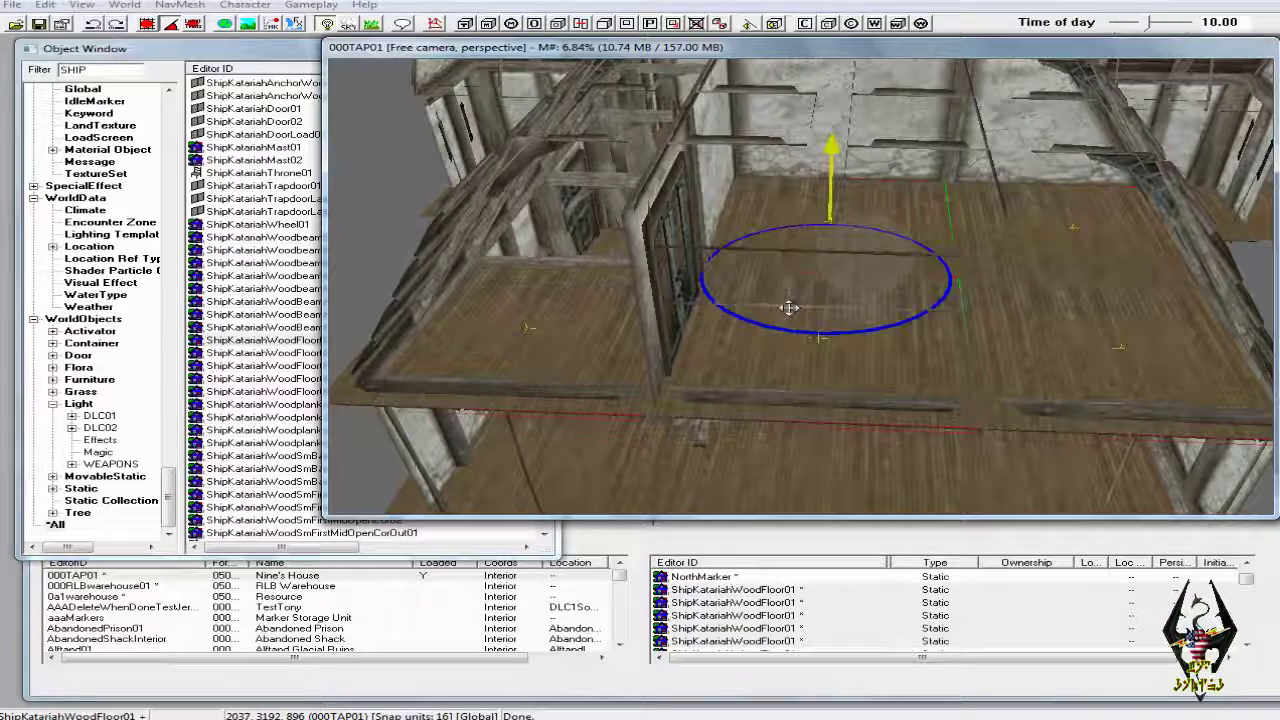
drag(791, 312, 791, 314)
Try to cover the stone strip in front of the fire pit with a duplicated wood floor piece, and delete the duplicate
mouse_move(972, 320)
shift+middle_down()
mouse_move(960, 298)
mouse_move(921, 293)
mouse_move(849, 316)
mouse_move(1129, 294)
mouse_move(1224, 301)
mouse_move(1188, 297)
mouse_move(1177, 315)
mouse_move(900, 283)
mouse_move(806, 323)
mouse_move(812, 272)
mouse_move(870, 257)
mouse_move(983, 237)
mouse_move(1117, 249)
mouse_move(1069, 250)
mouse_move(1043, 272)
shift+middle_up()
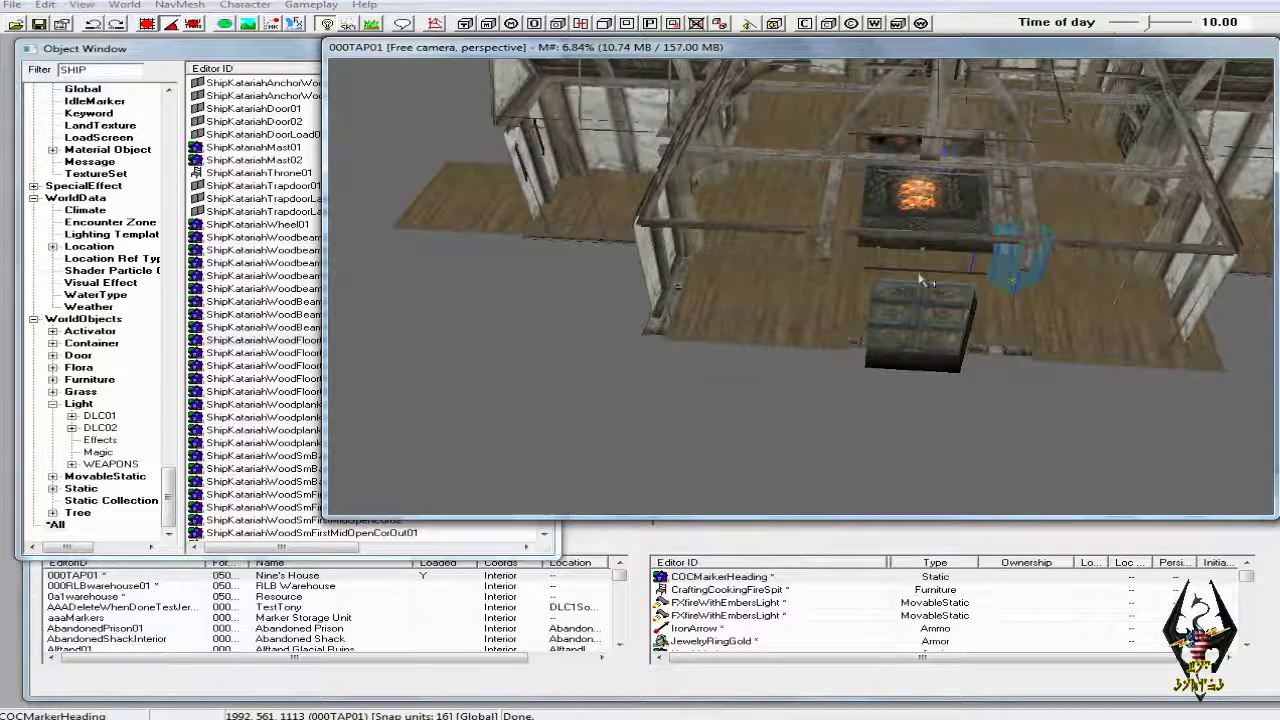
scroll(920, 281, up, 4)
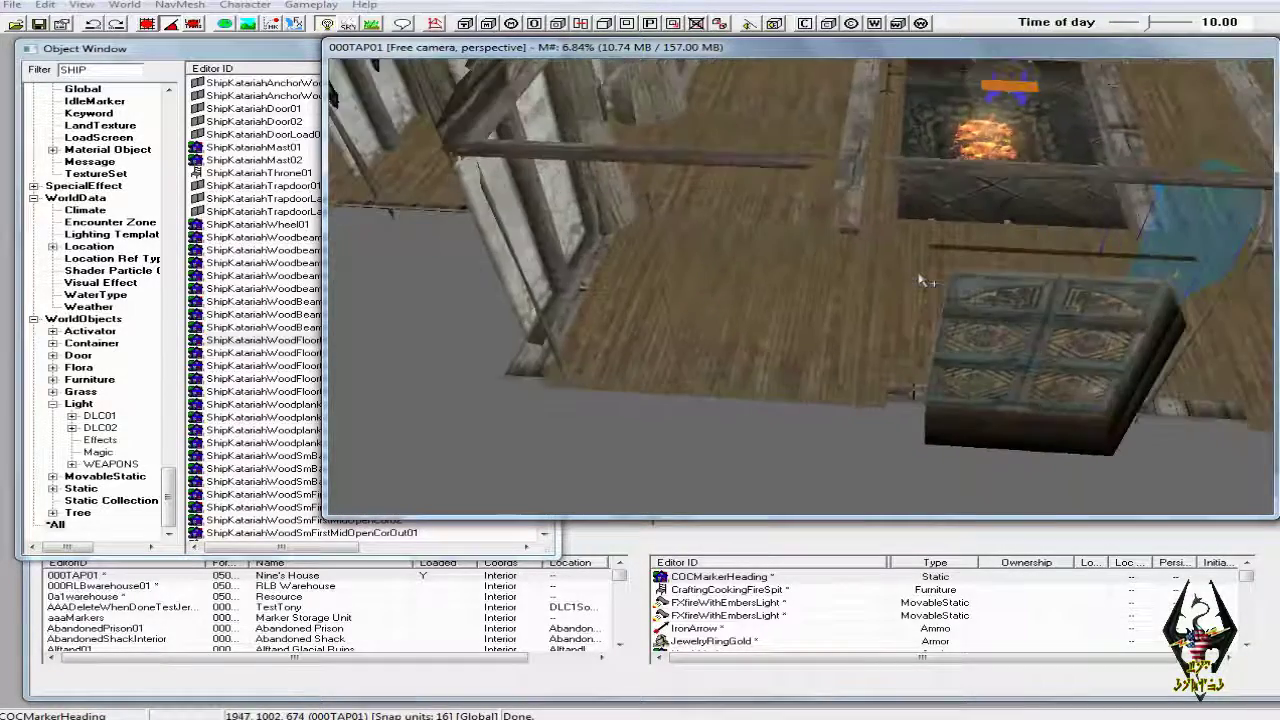
scroll(925, 279, up, 3)
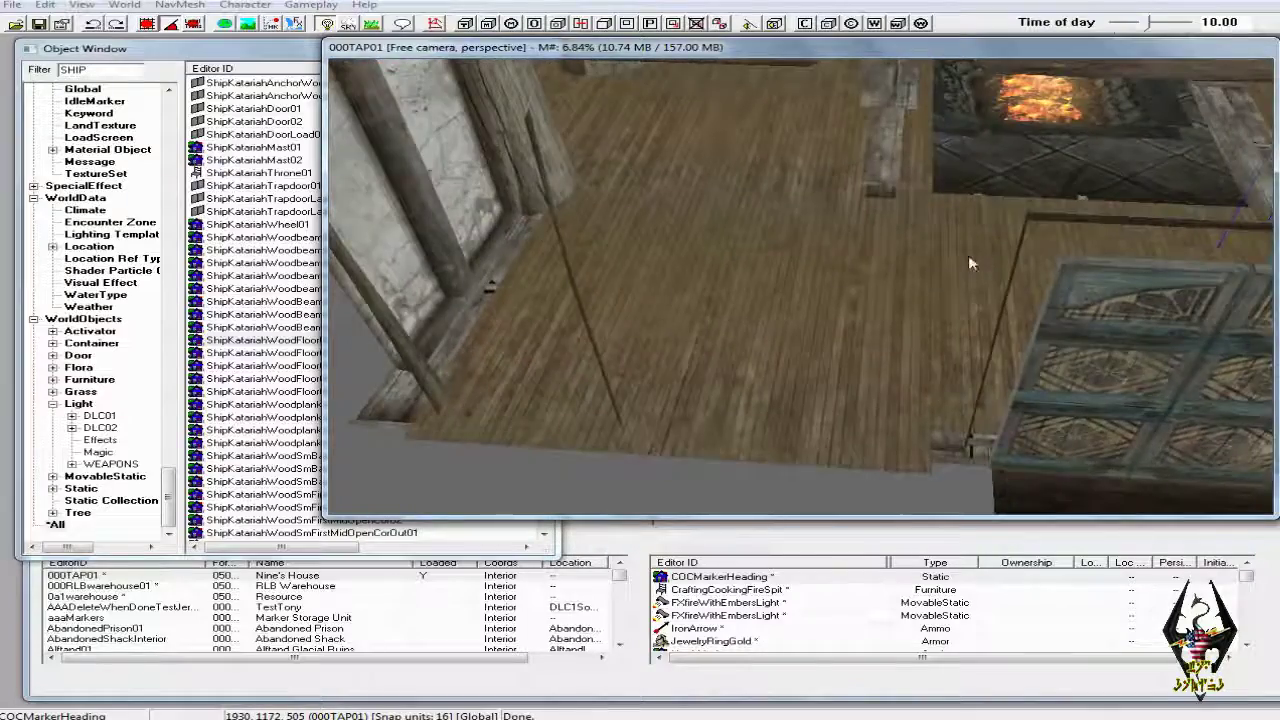
middle_drag(968, 262, 953, 270)
scroll(960, 283, up, 4)
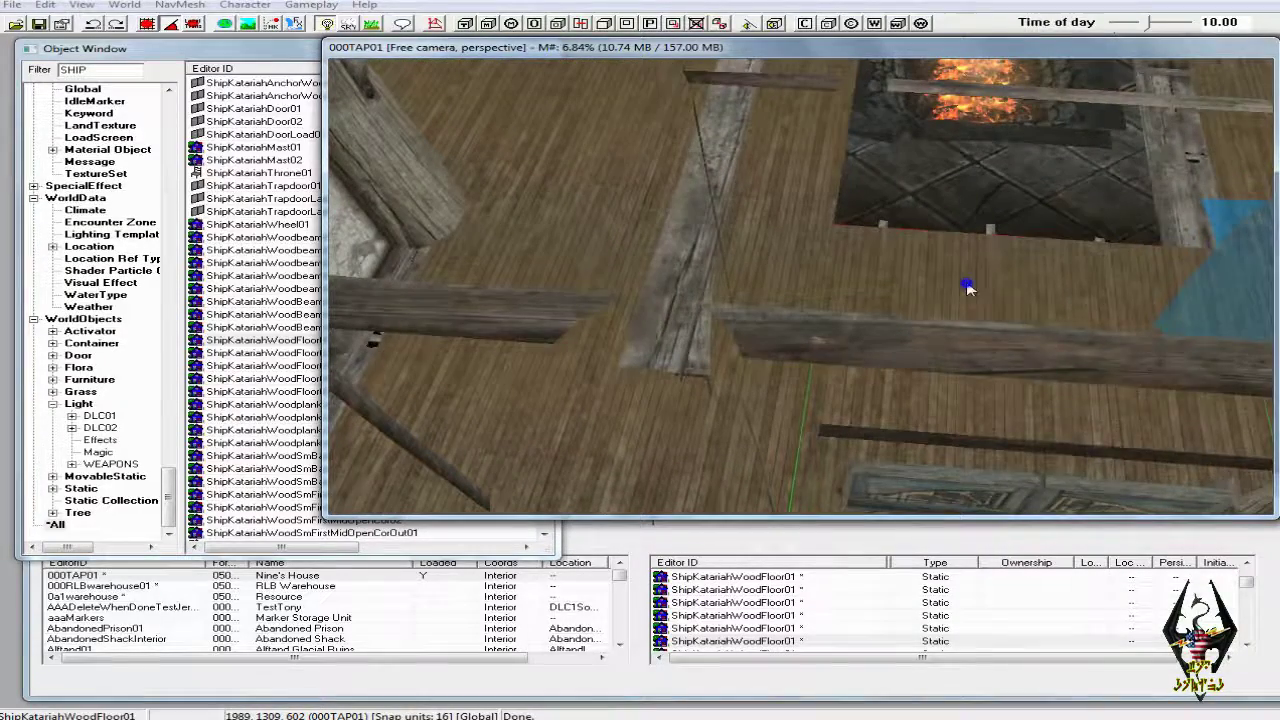
right_click(967, 288)
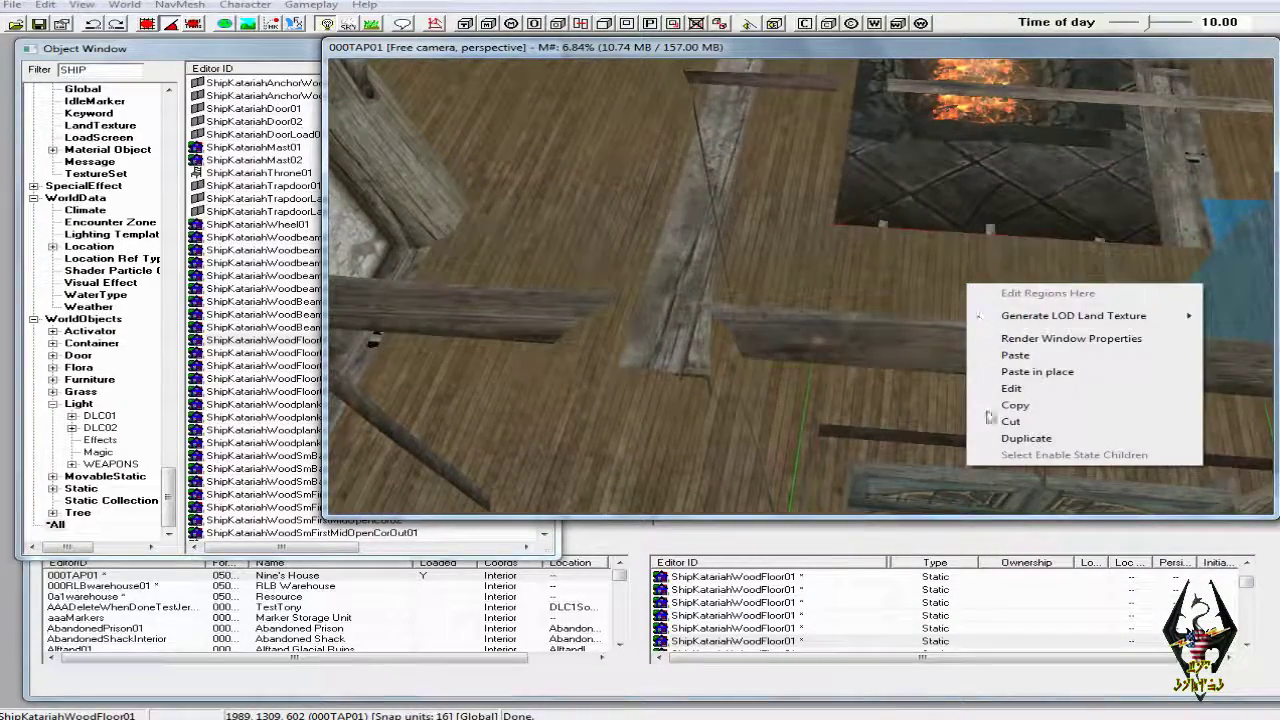
click(1018, 440)
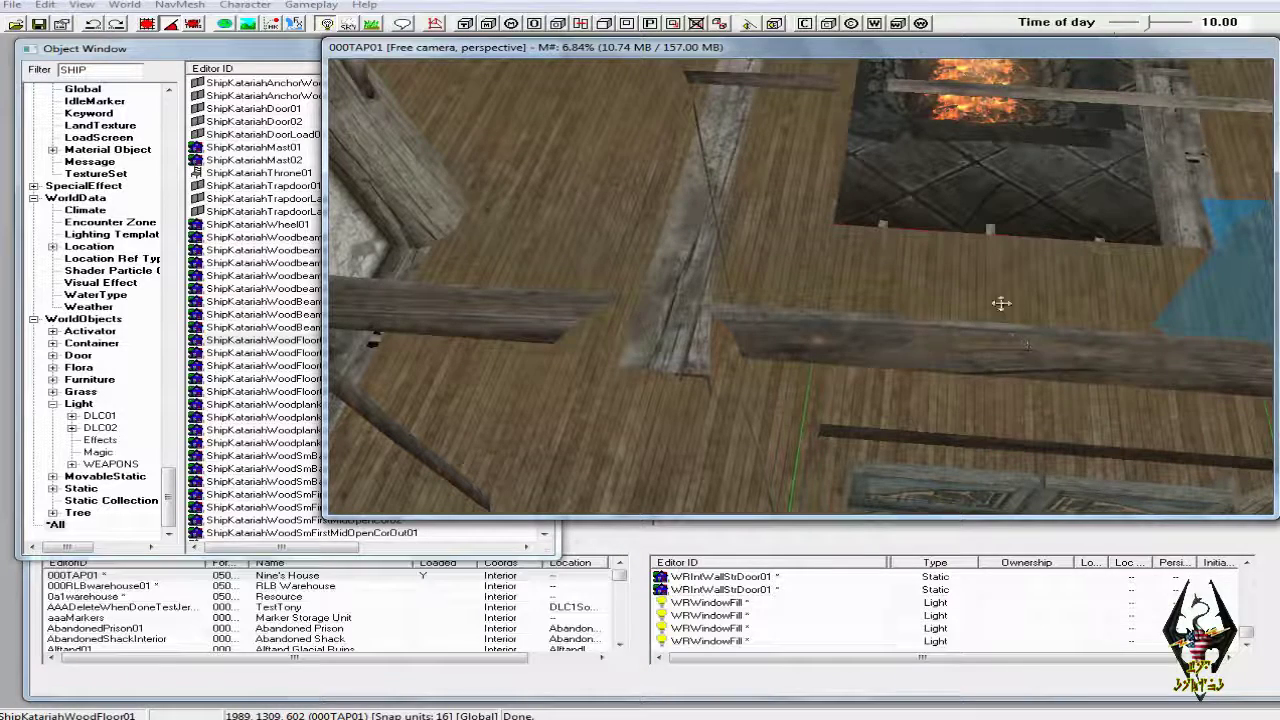
drag(1021, 322, 1035, 246)
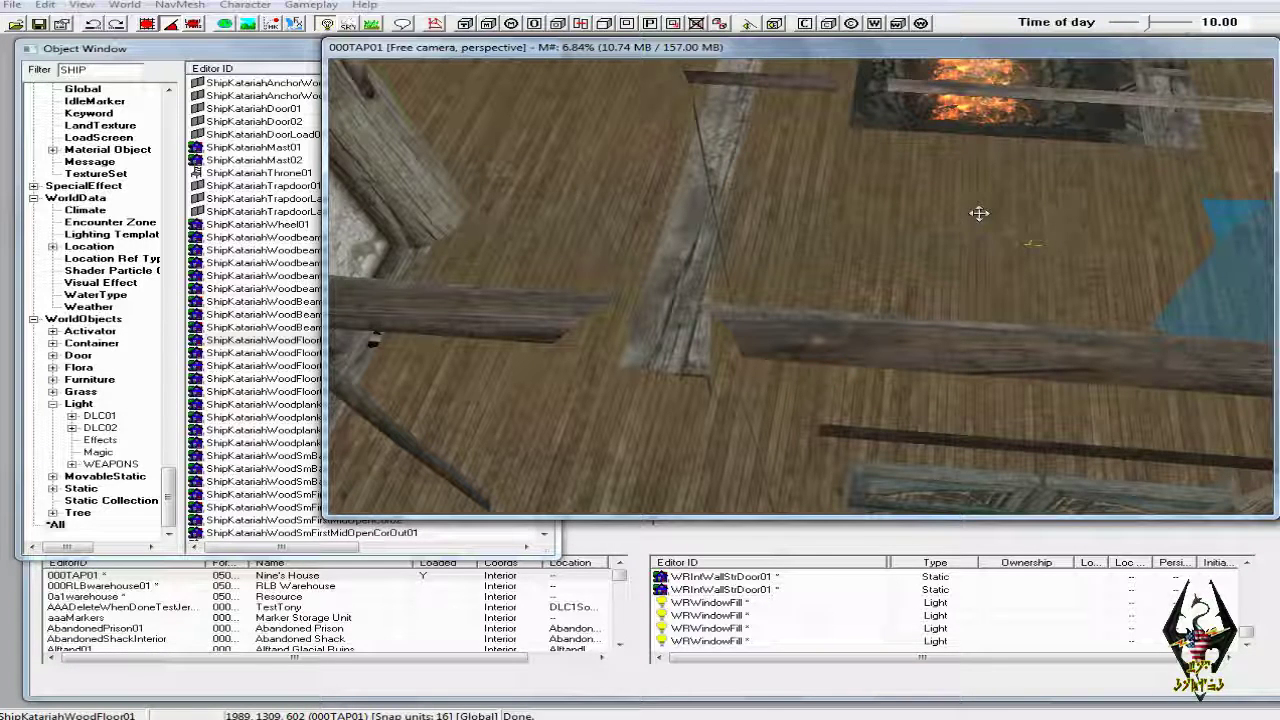
key(Delete)
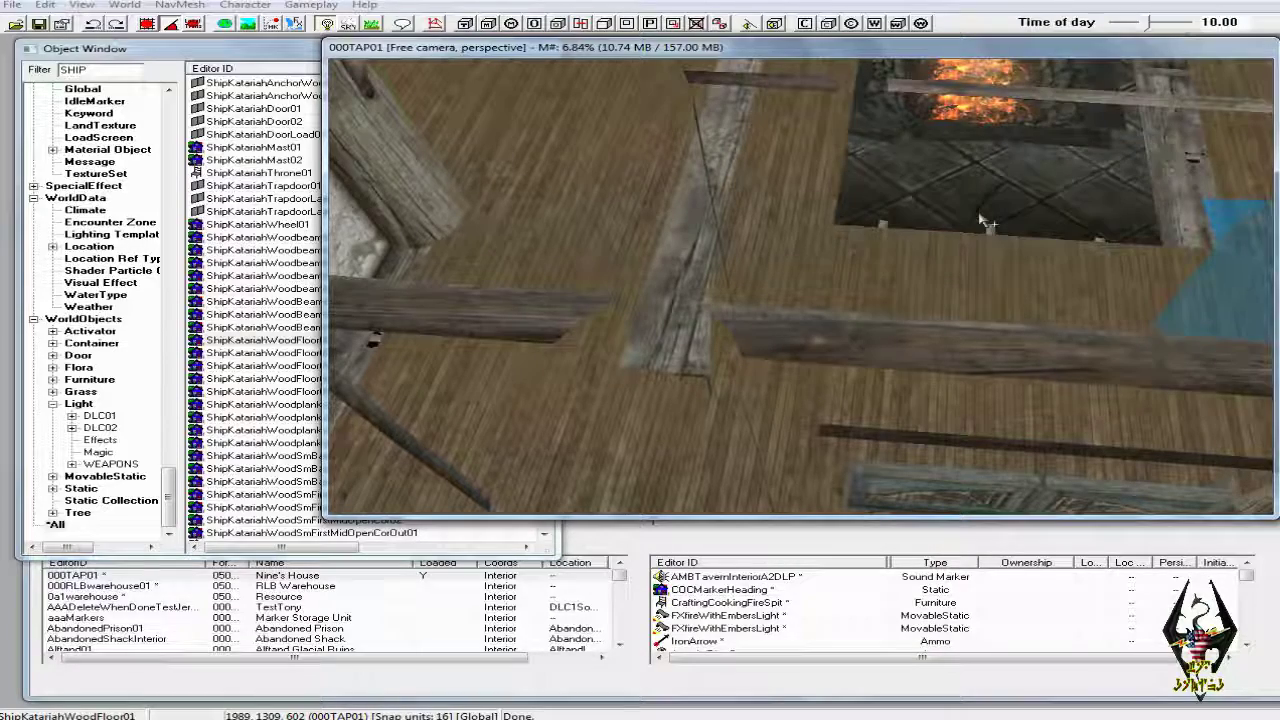
Shift the fire pit's WRIntFloorDirtFireAlcove02 floor piece sideways toward the wooden border beam
shift+middle_drag(1108, 178, 1134, 127)
scroll(1137, 128, up, 4)
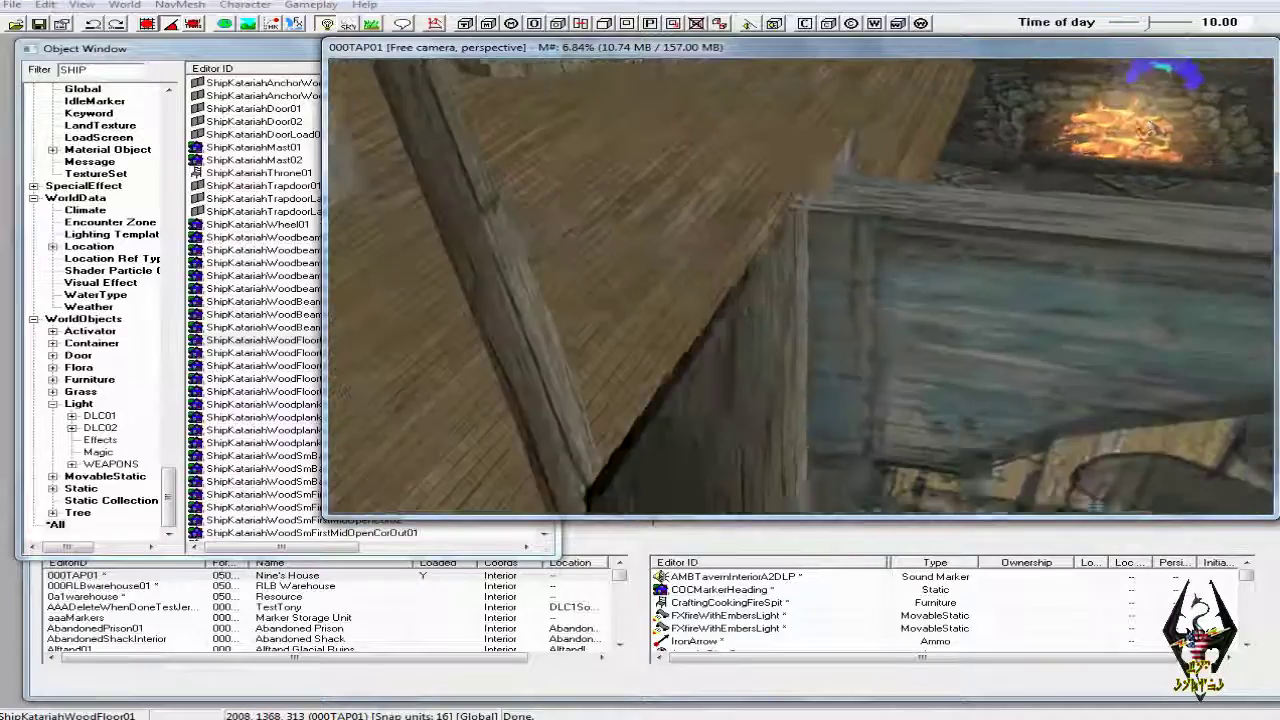
scroll(1140, 130, up, 3)
scroll(1140, 130, down, 3)
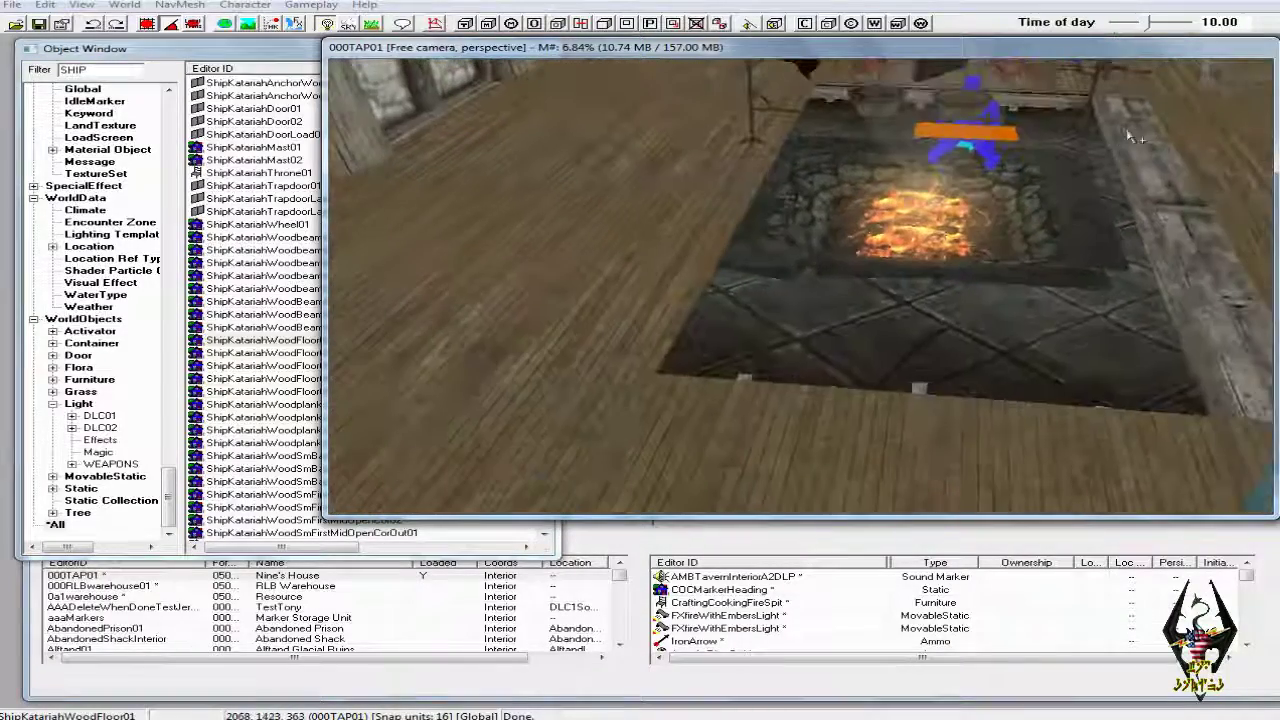
click(1003, 299)
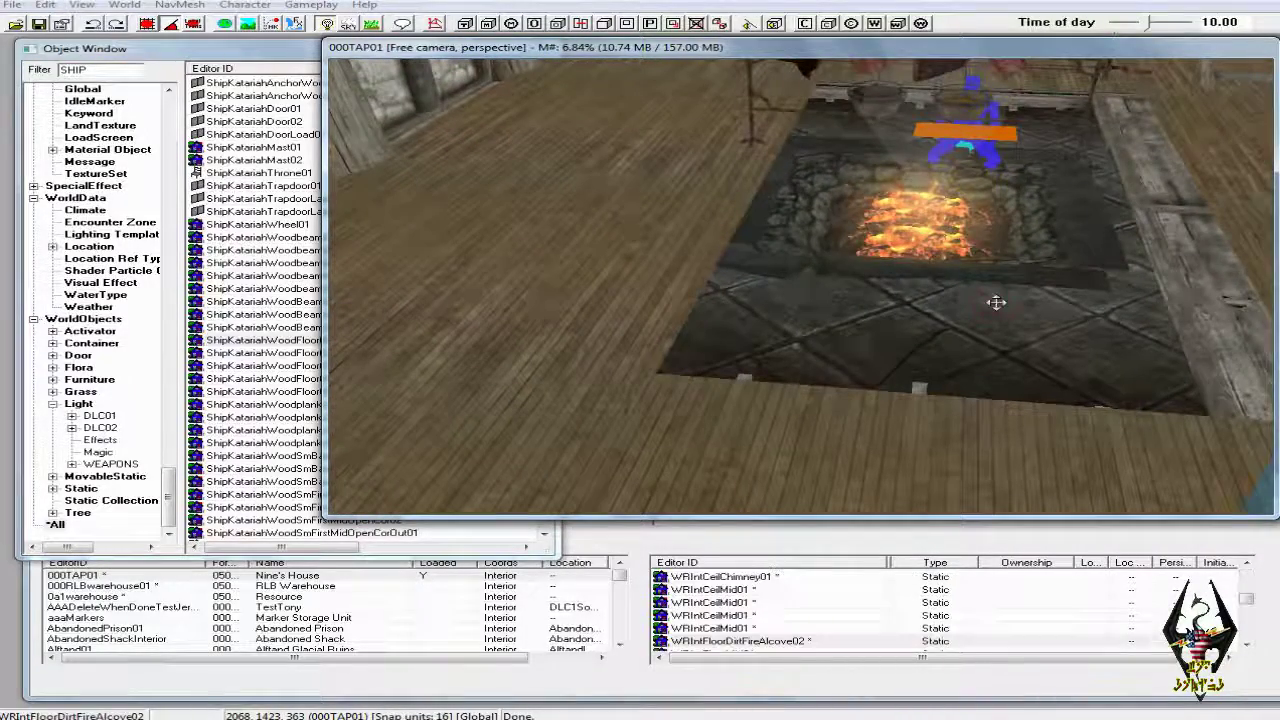
drag(1023, 313, 1032, 313)
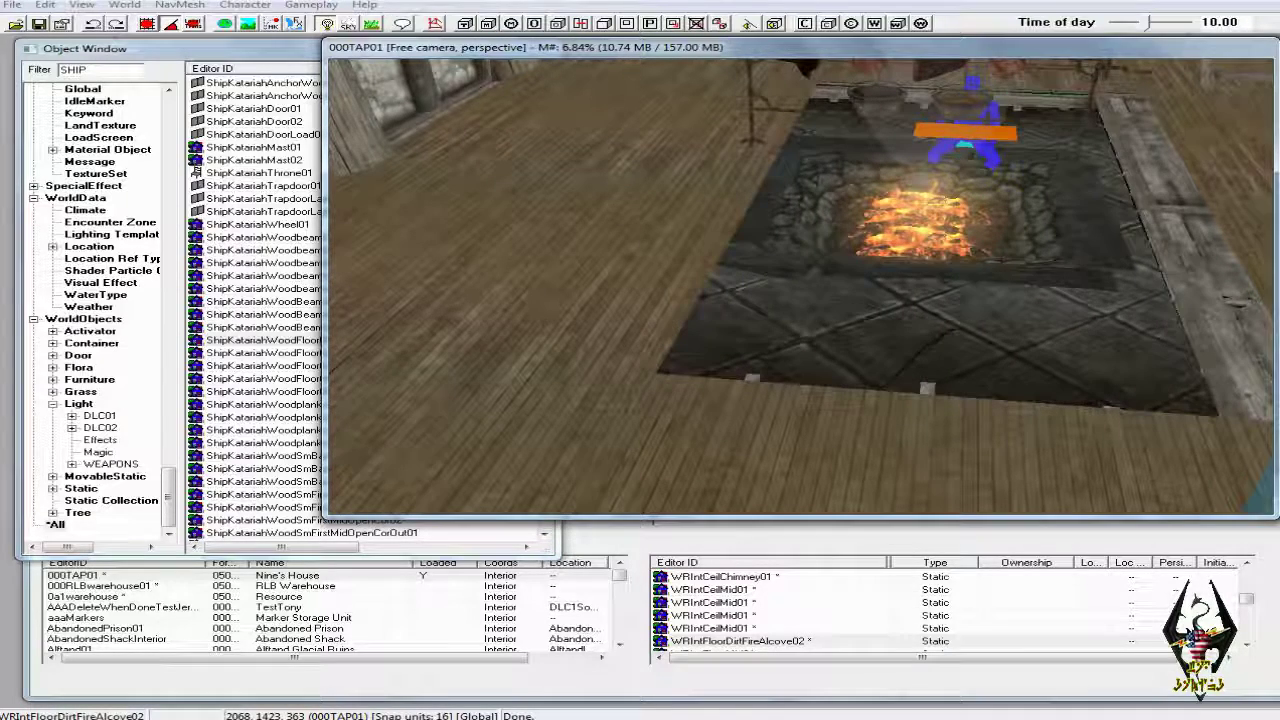
drag(919, 200, 946, 201)
drag(1053, 312, 1063, 312)
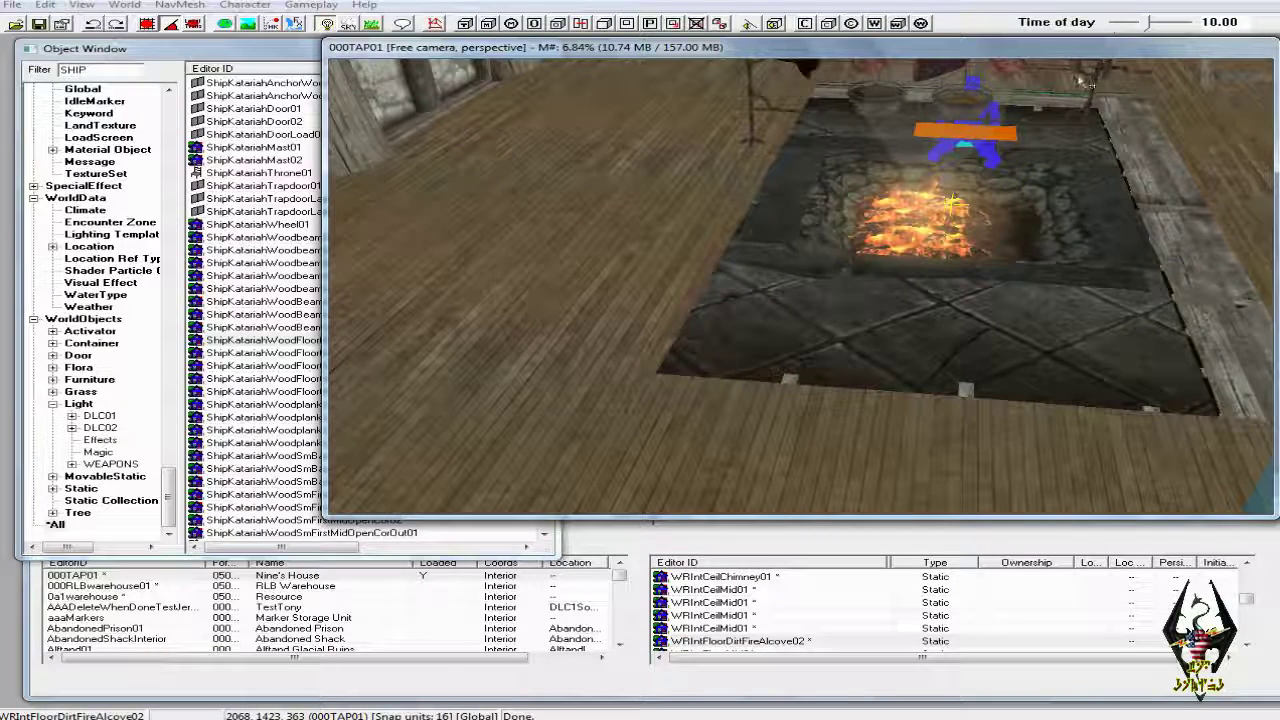
Move the CraftingCookingFireSpit sideways to center it across the shifted fire pit
scroll(1088, 86, up, 3)
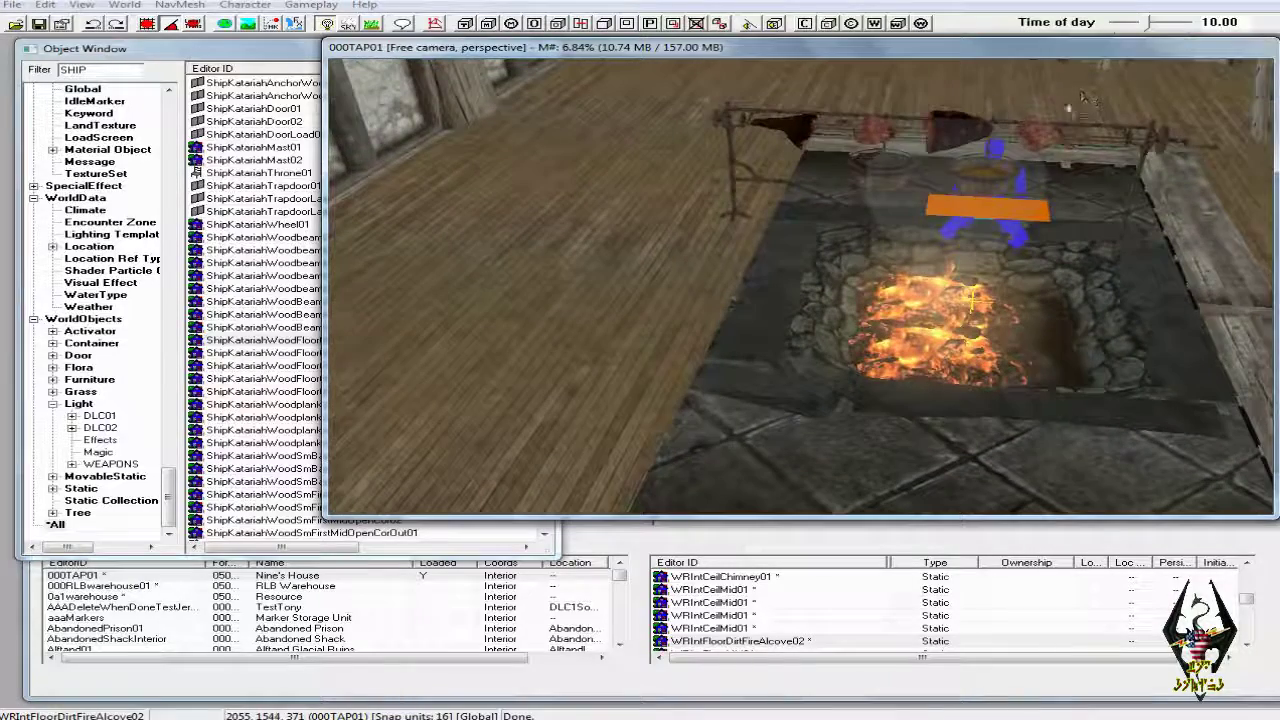
click(1055, 132)
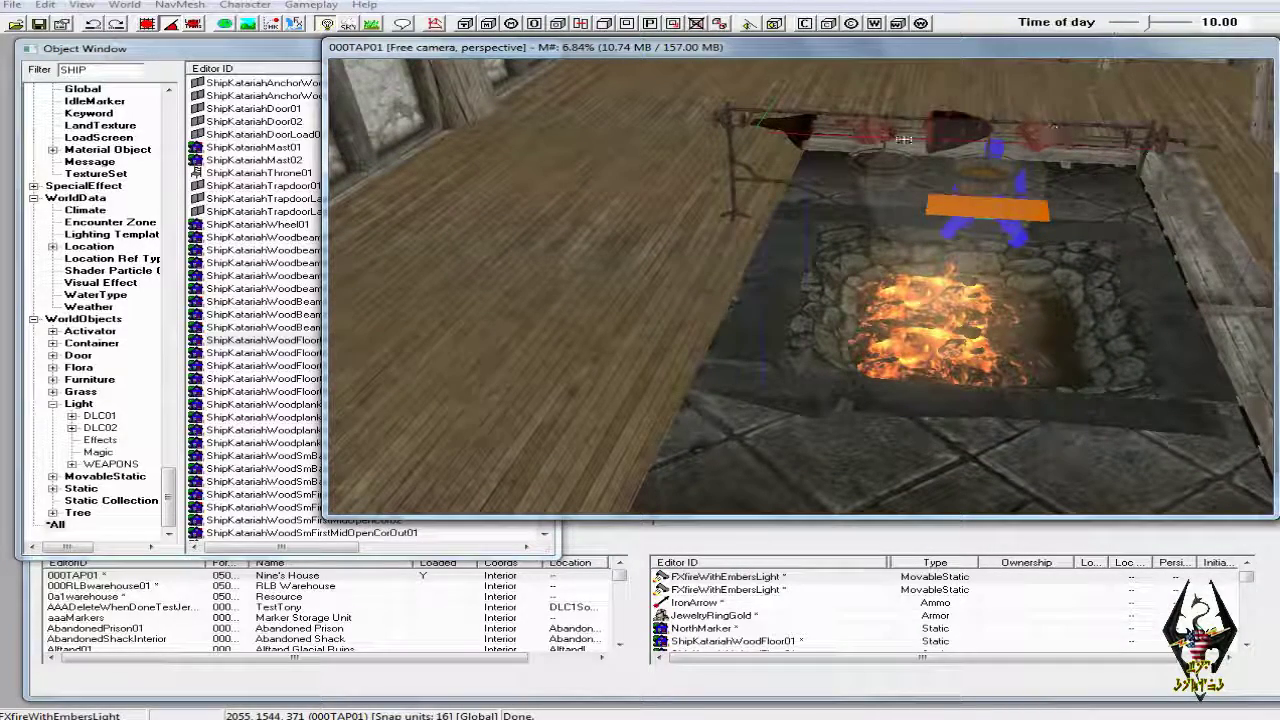
click(723, 114)
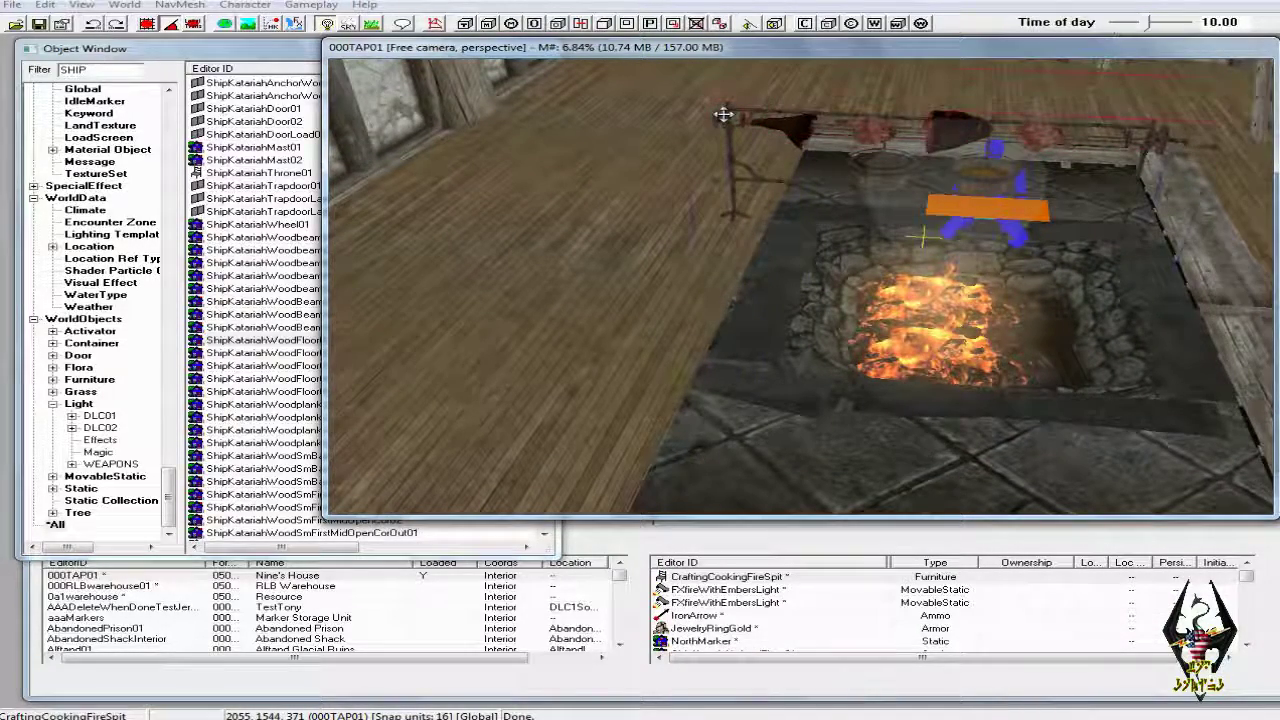
drag(724, 116, 769, 114)
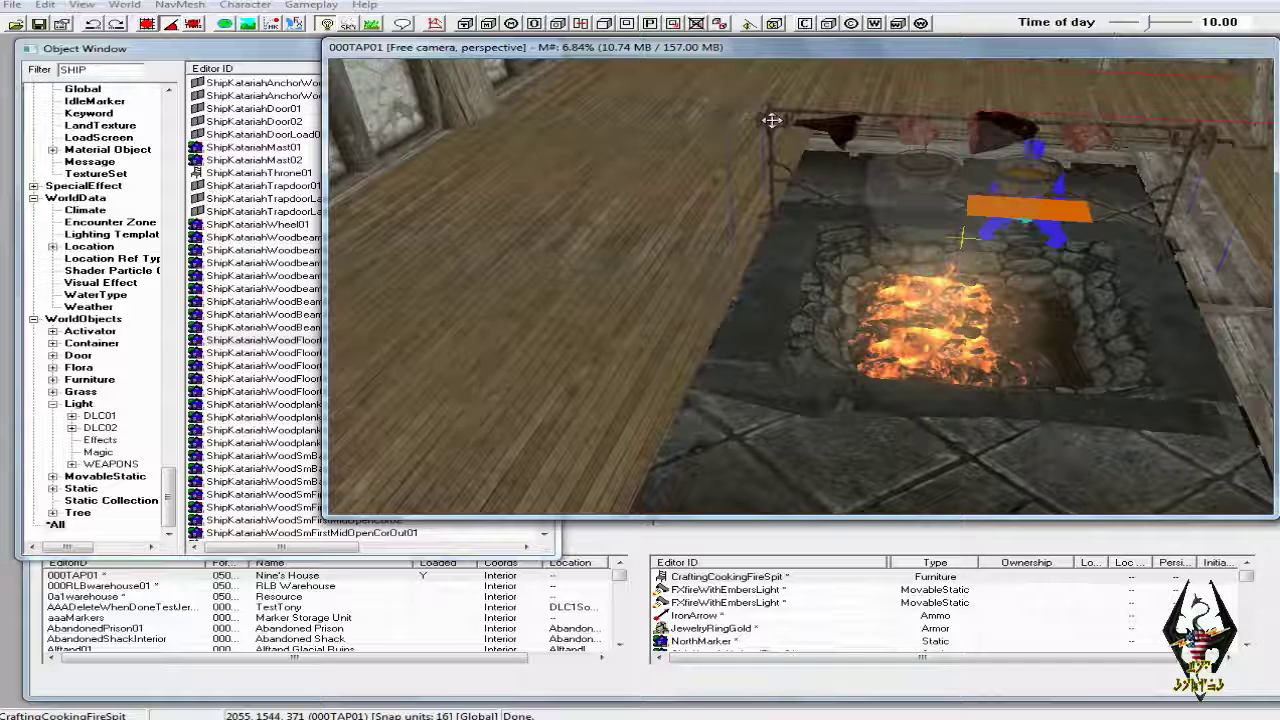
drag(774, 124, 759, 124)
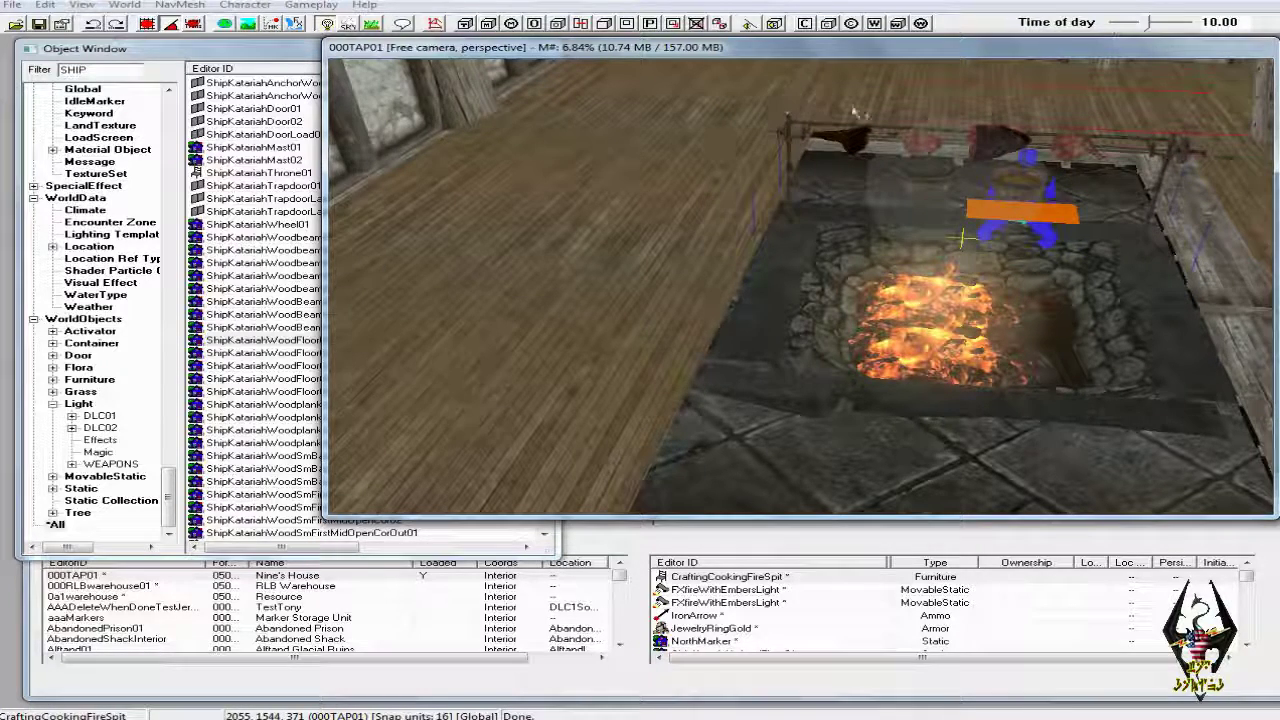
shift+middle_drag(878, 118, 870, 118)
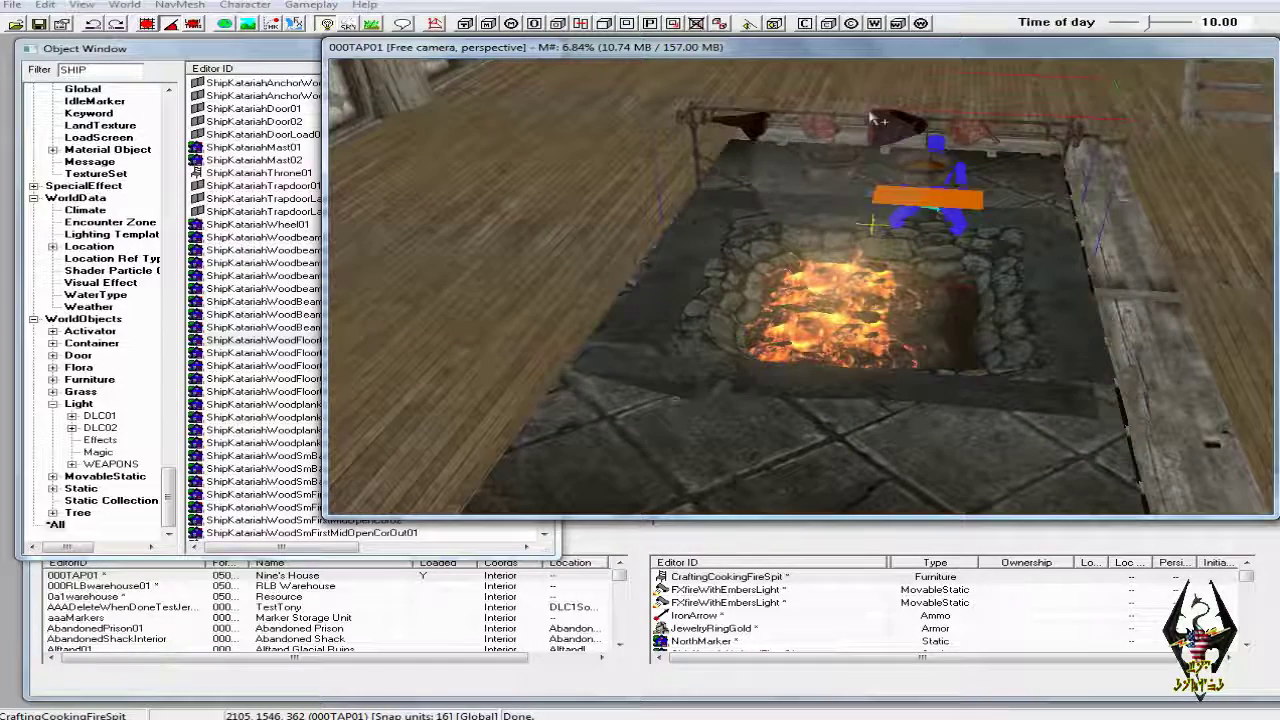
Reposition the two FXfireWithEmbersLight fires so they sit centered inside the shifted stone fire pit
click(927, 308)
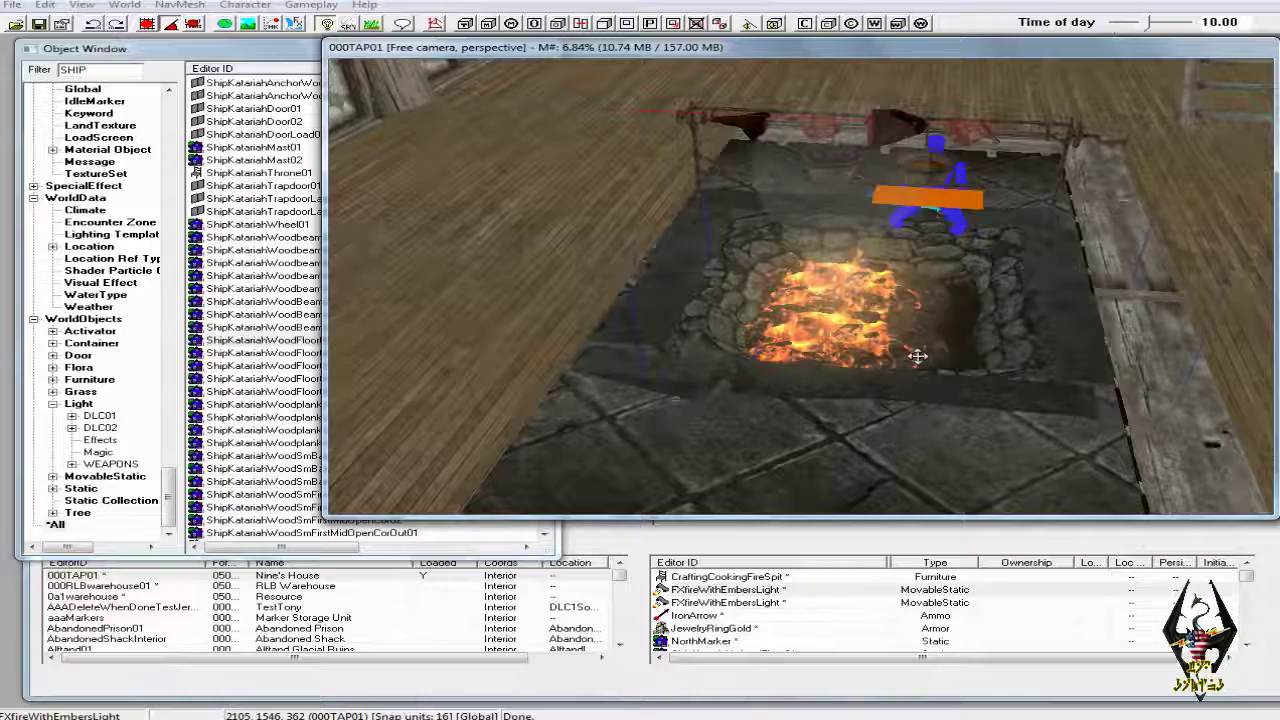
mouse_move(914, 346)
shift+middle_down()
mouse_move(895, 388)
mouse_move(906, 387)
mouse_move(888, 350)
mouse_move(920, 346)
mouse_move(909, 337)
shift+middle_up()
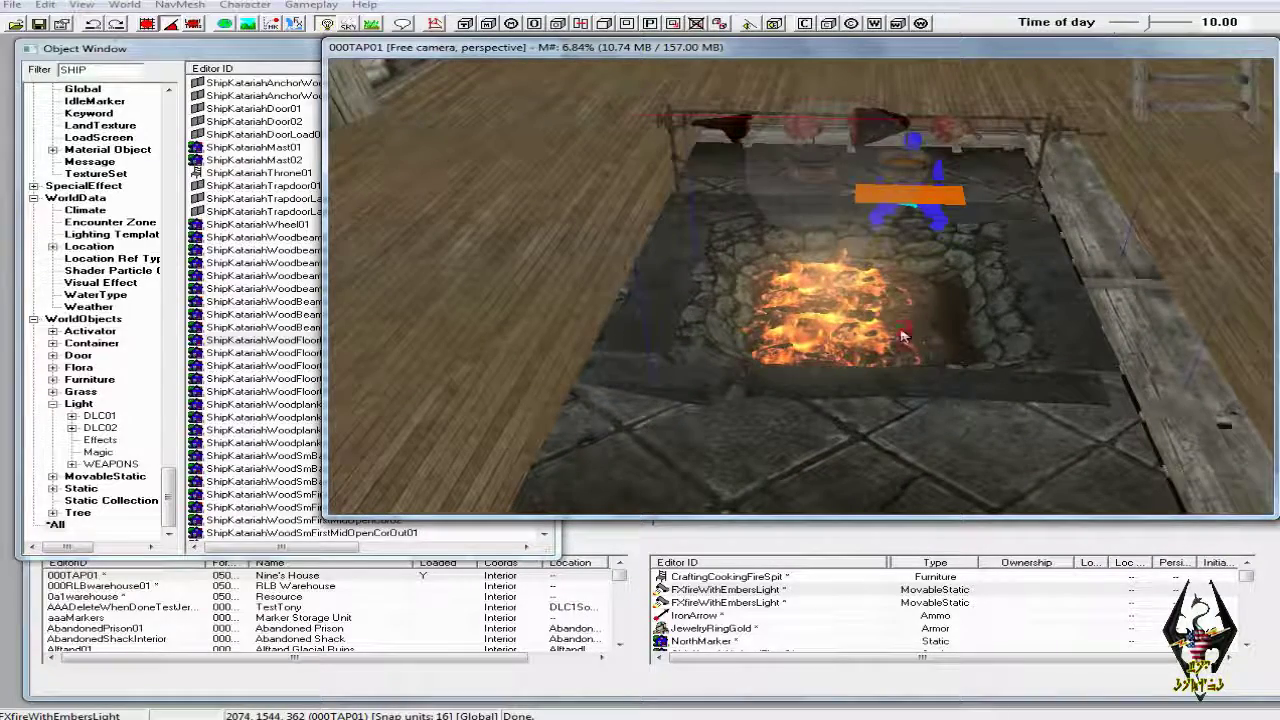
shift+middle_drag(909, 337, 698, 280)
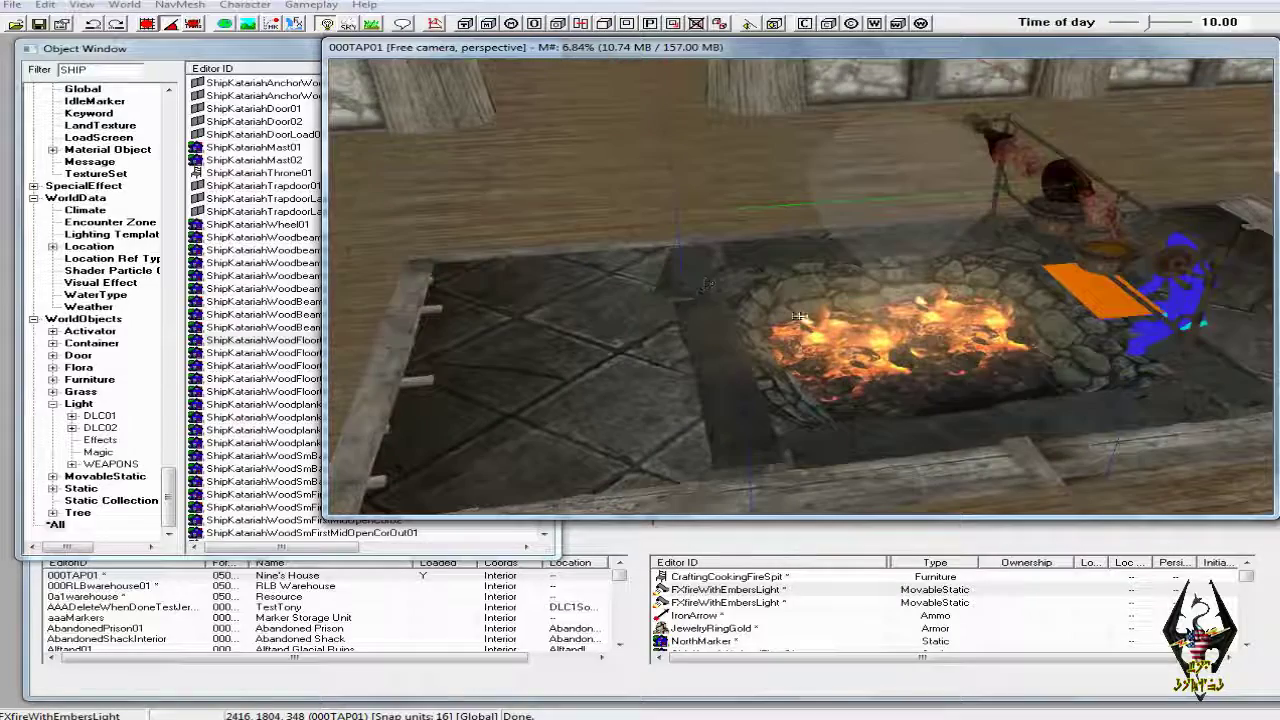
click(1021, 386)
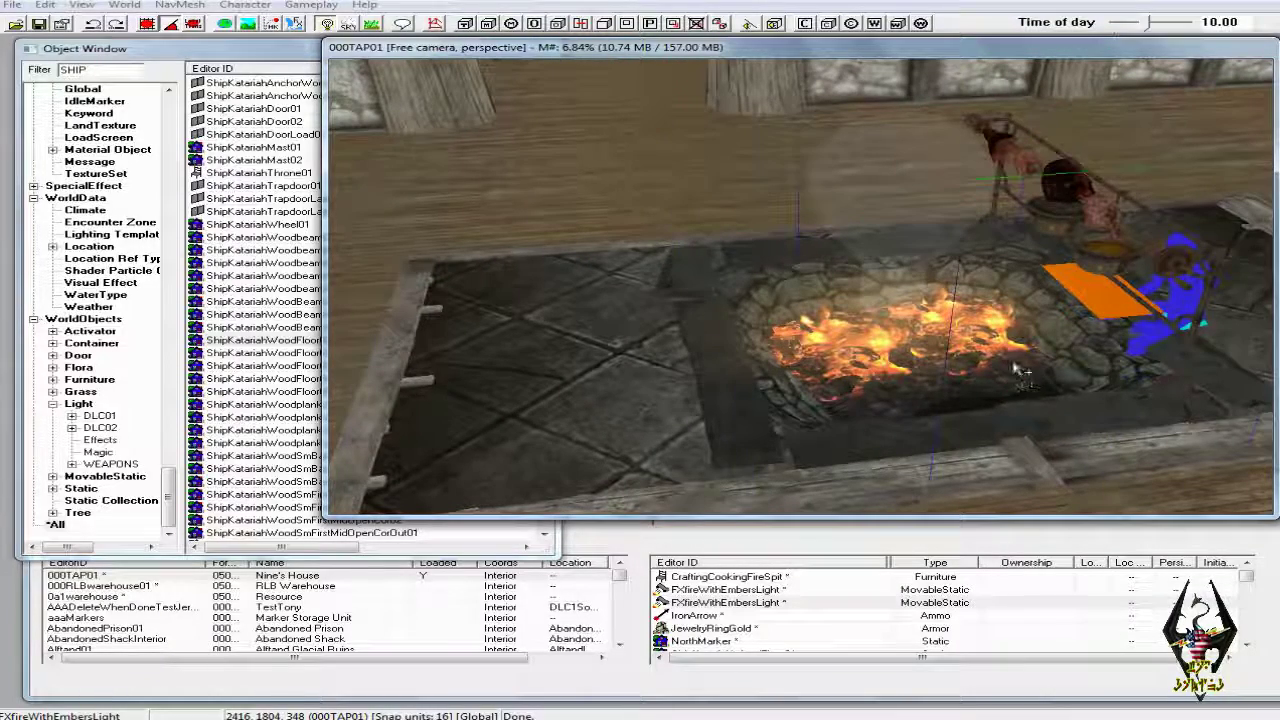
shift+middle_drag(995, 383, 980, 378)
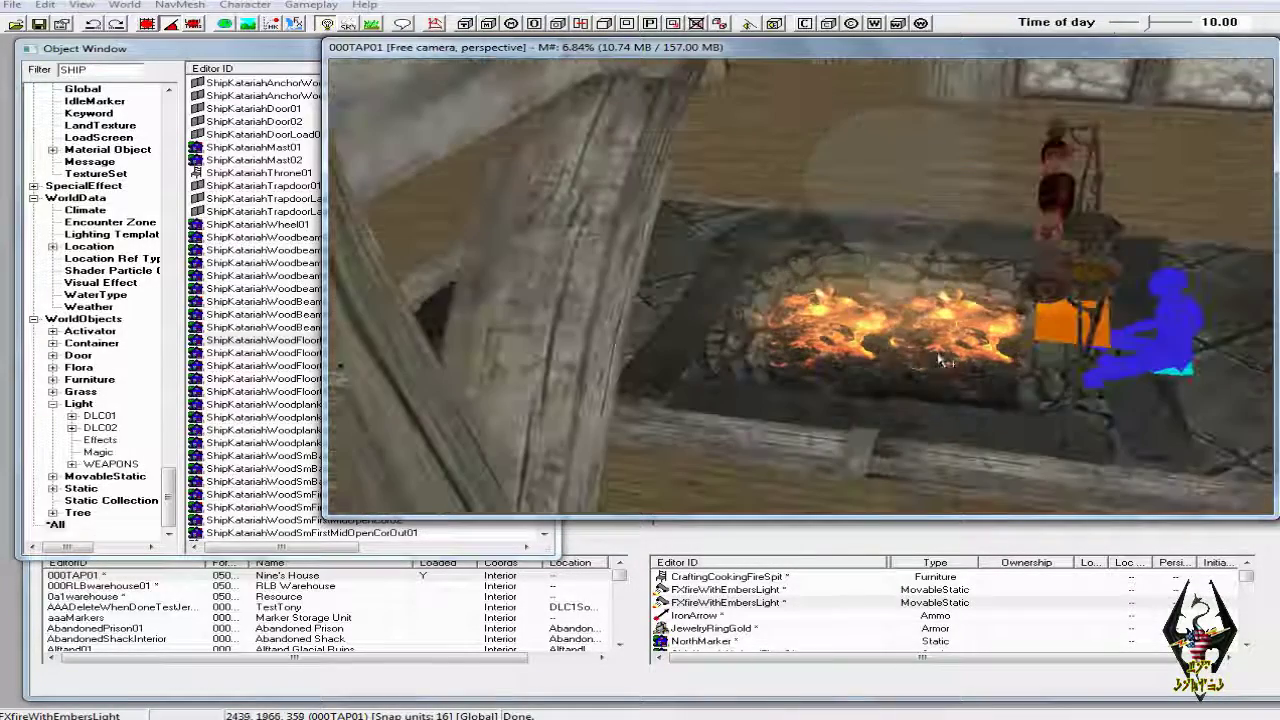
right_drag(980, 378, 992, 378)
shift+middle_drag(983, 400, 1023, 397)
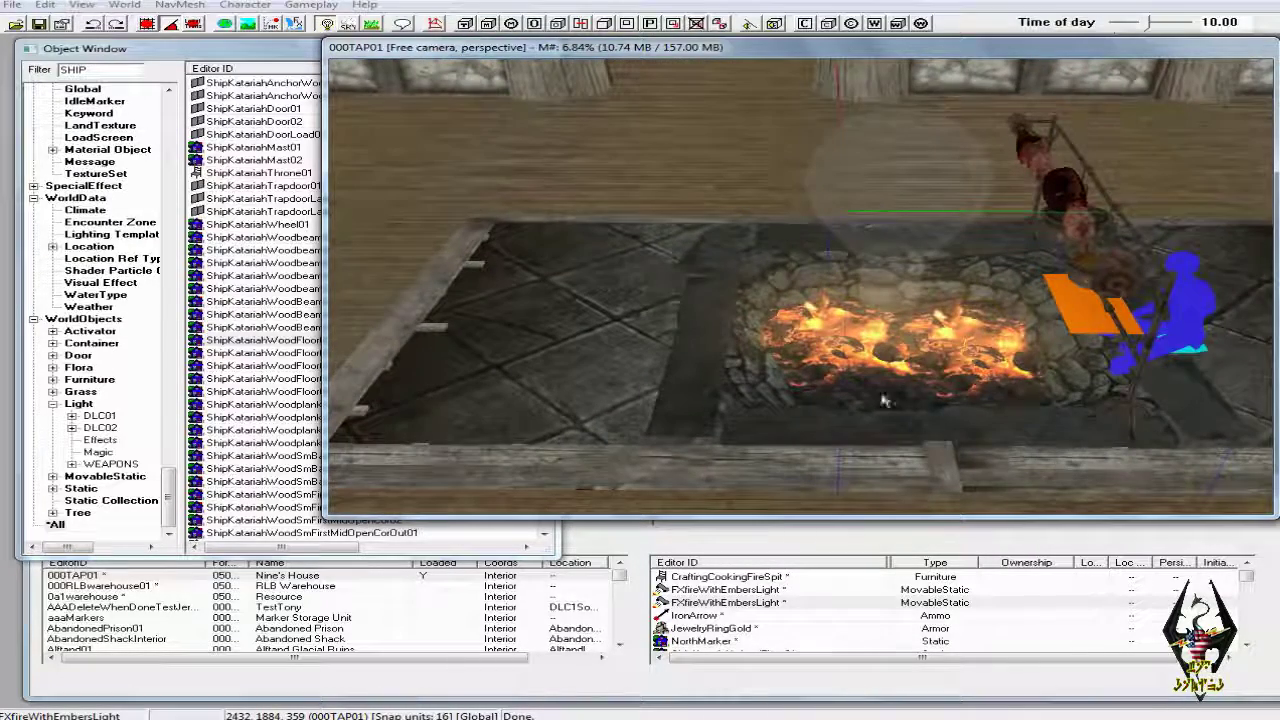
drag(818, 396, 847, 396)
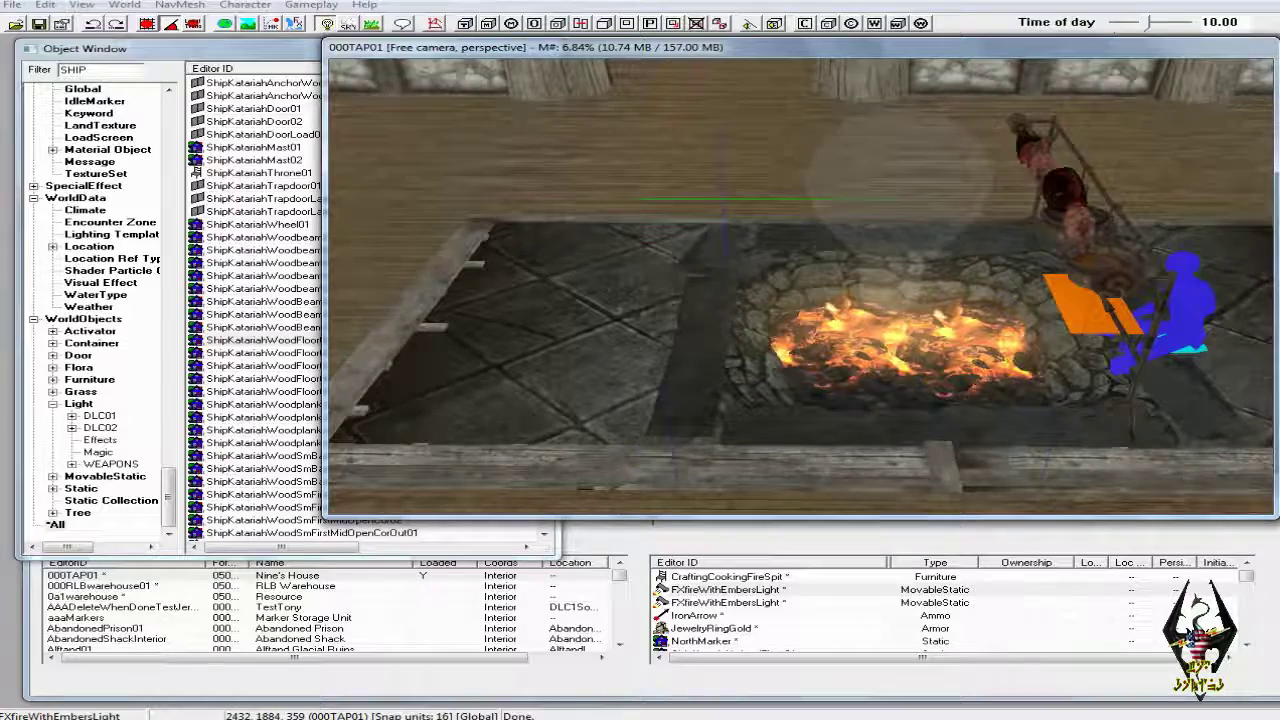
shift+middle_drag(844, 393, 1011, 379)
scroll(1193, 327, down, 4)
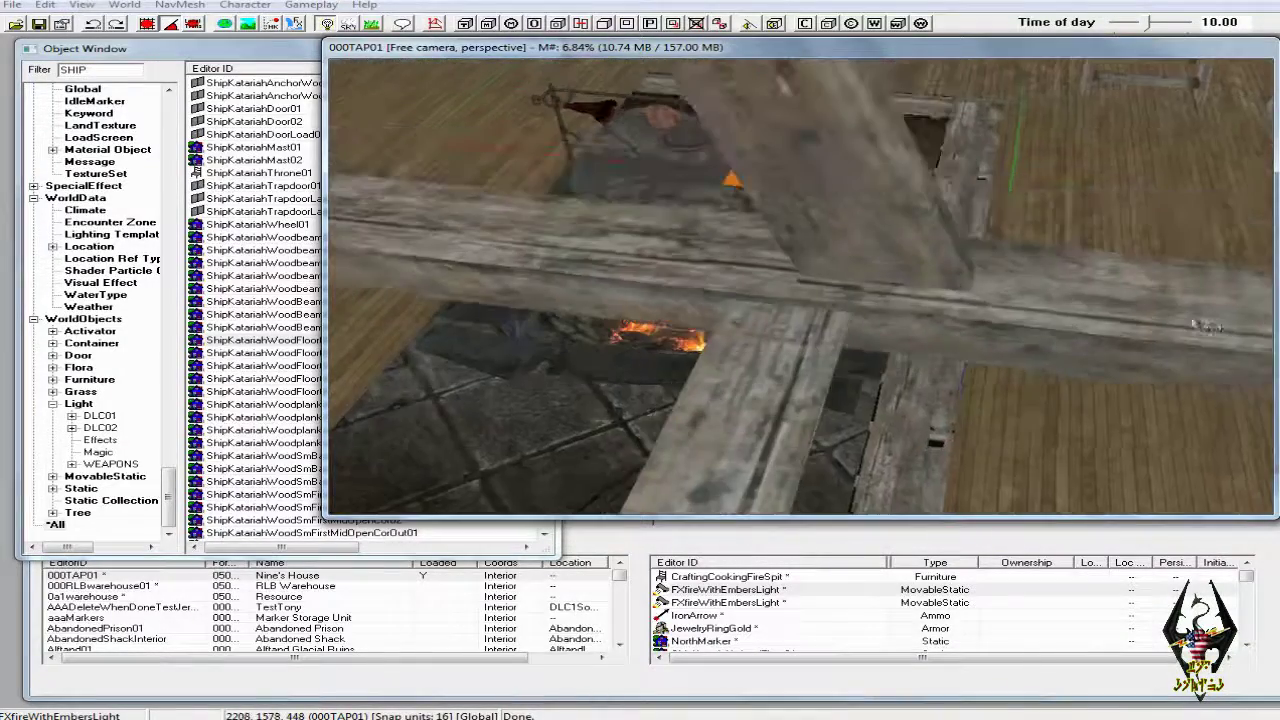
Shift the ShipKatariahWoodFloor01 piece in the side alcove sideways toward the main room's floor
scroll(1193, 327, down, 4)
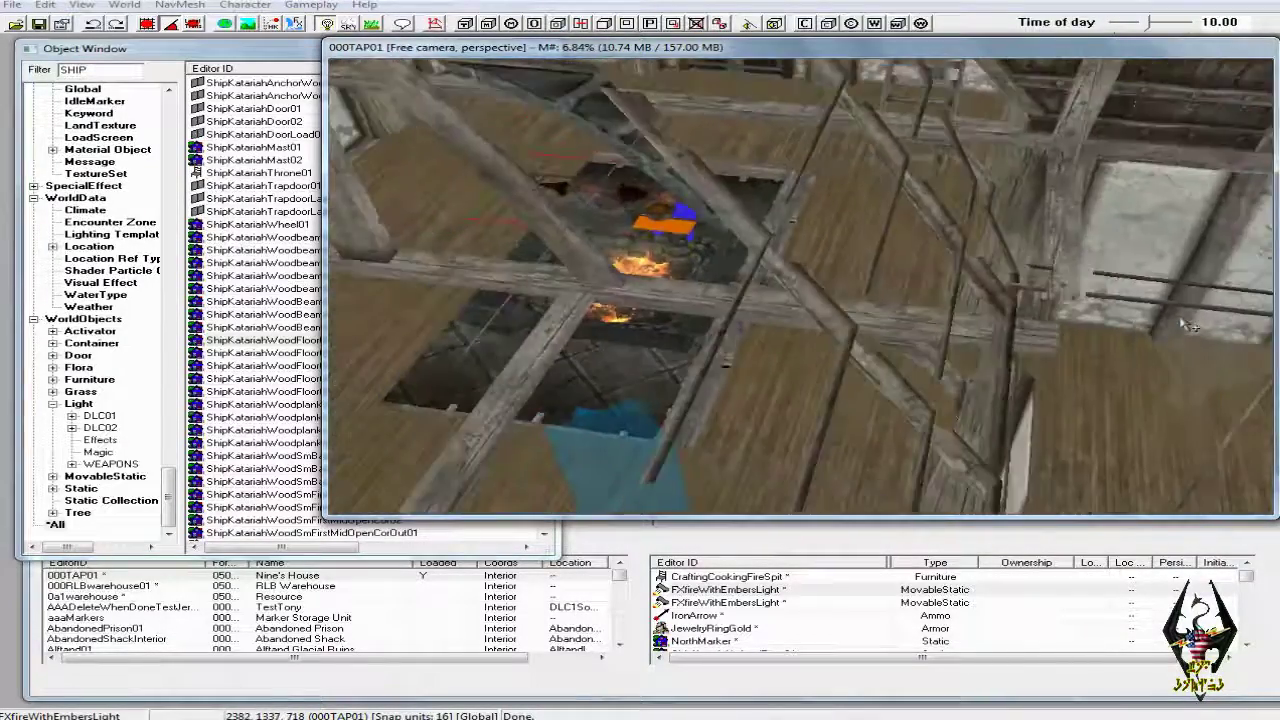
scroll(1187, 340, down, 2)
scroll(1180, 340, down, 2)
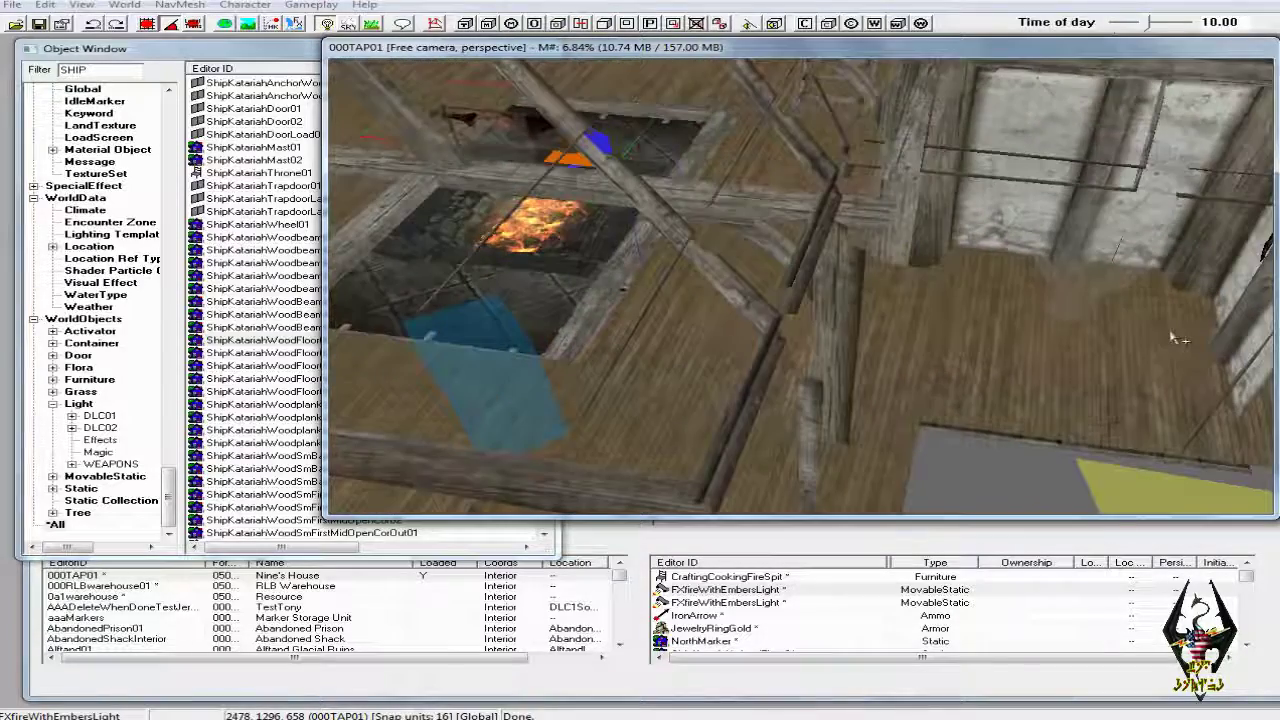
scroll(1172, 332, up, 3)
scroll(1172, 332, down, 3)
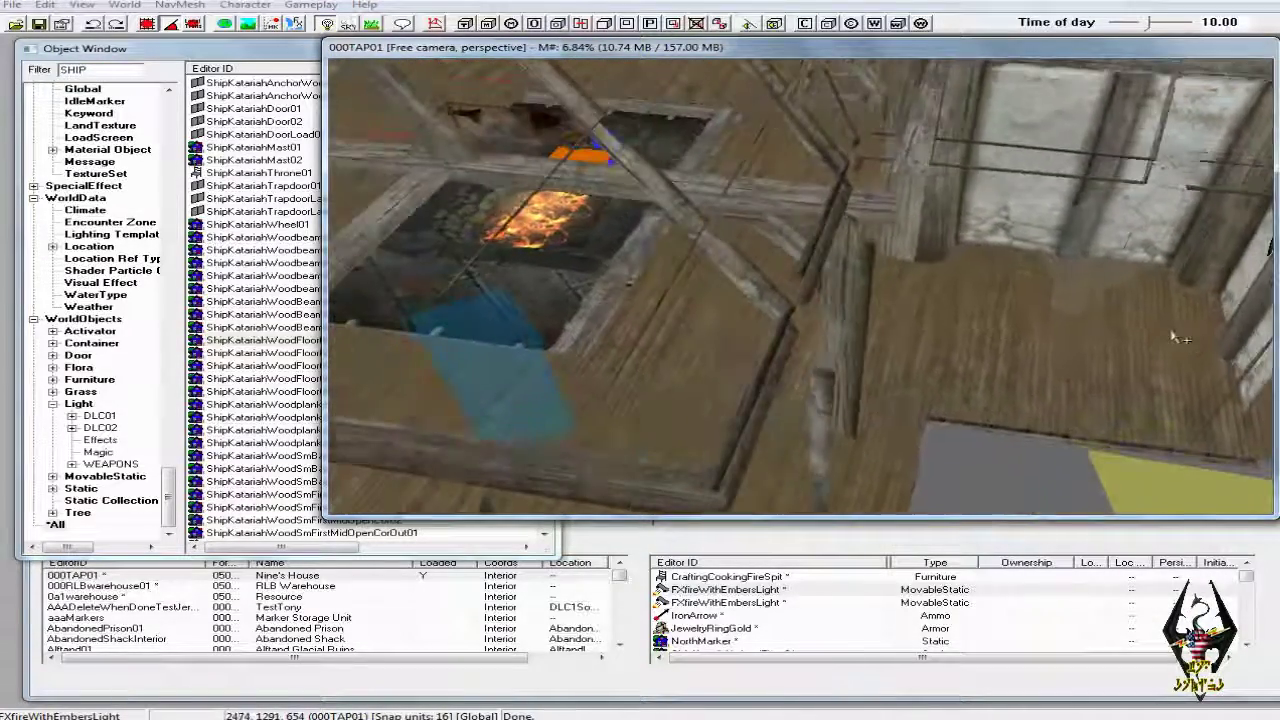
scroll(1178, 340, down, 2)
click(1142, 378)
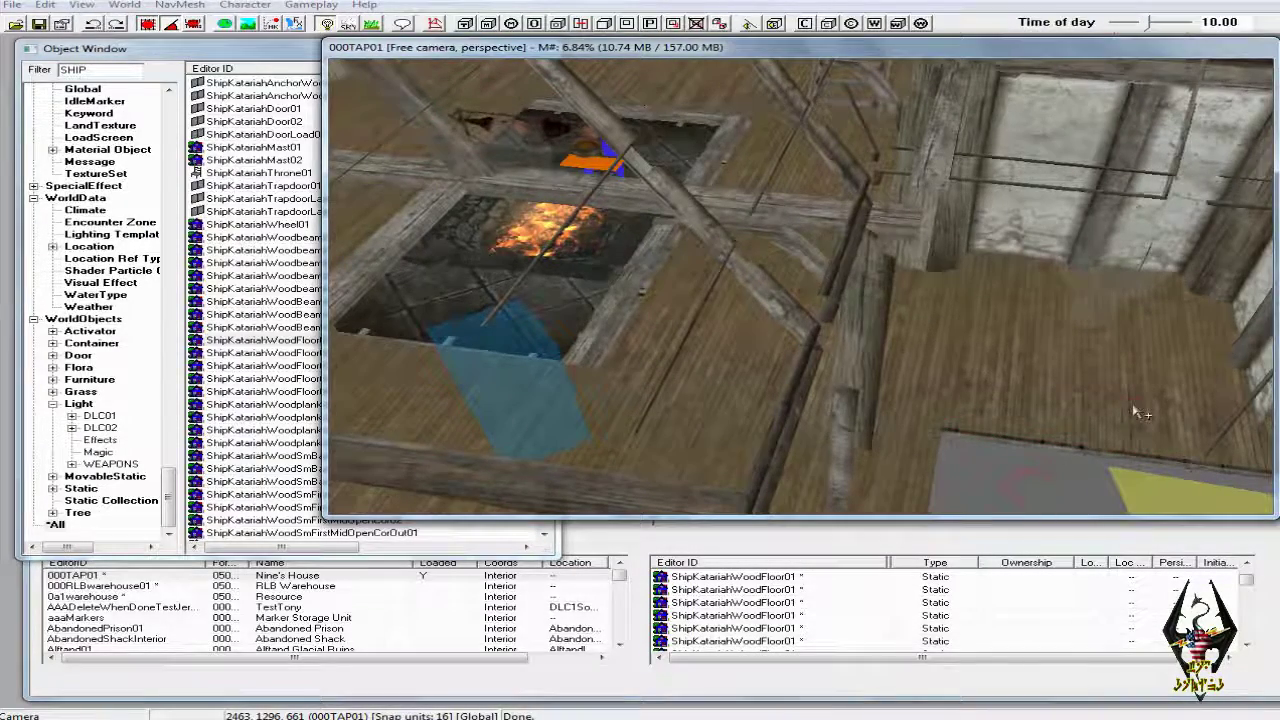
click(921, 376)
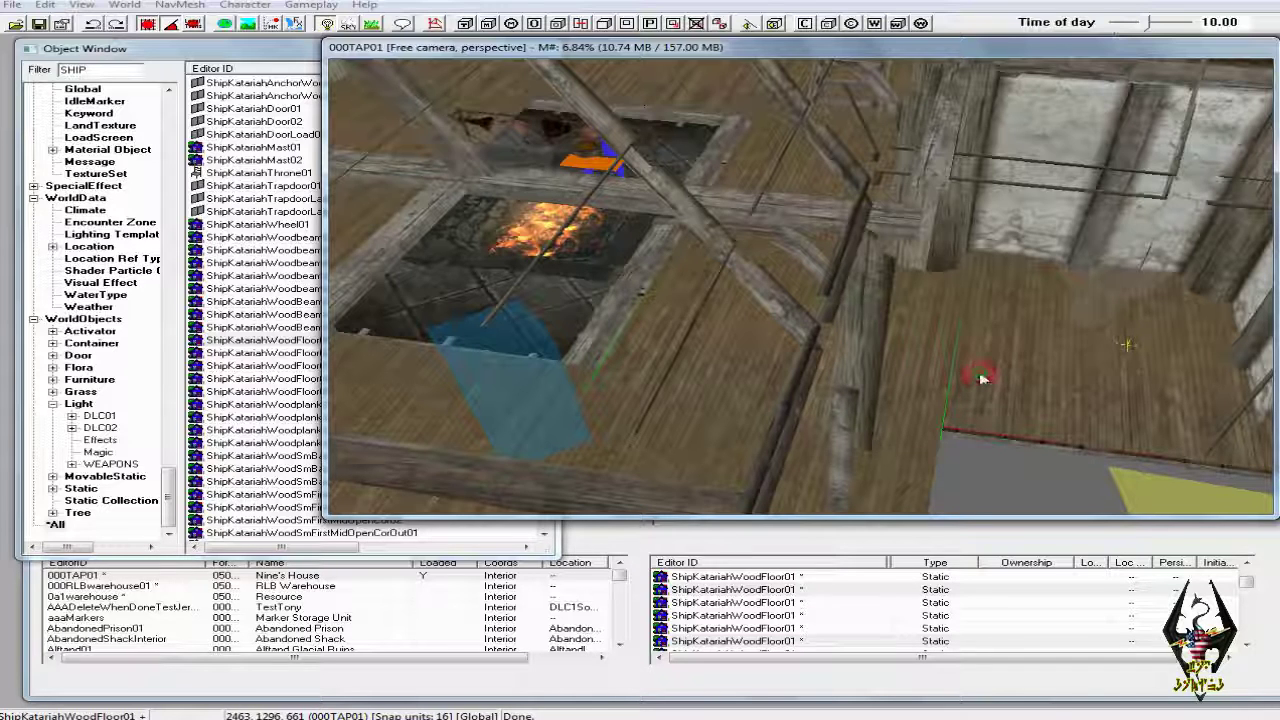
drag(982, 378, 958, 375)
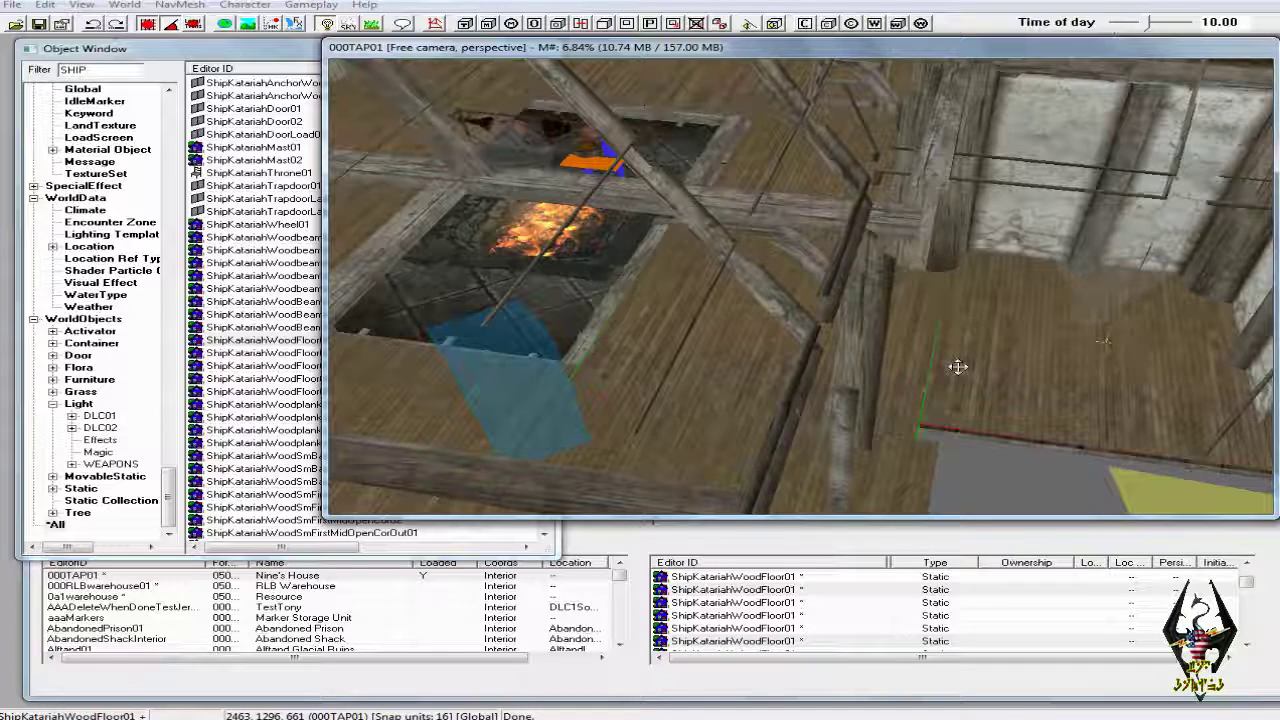
Shift the ShipKatariahWoodFloor01 piece beside the fire pit sideways over the wooden border beam to meet the stone
middle_drag(983, 368, 1083, 352)
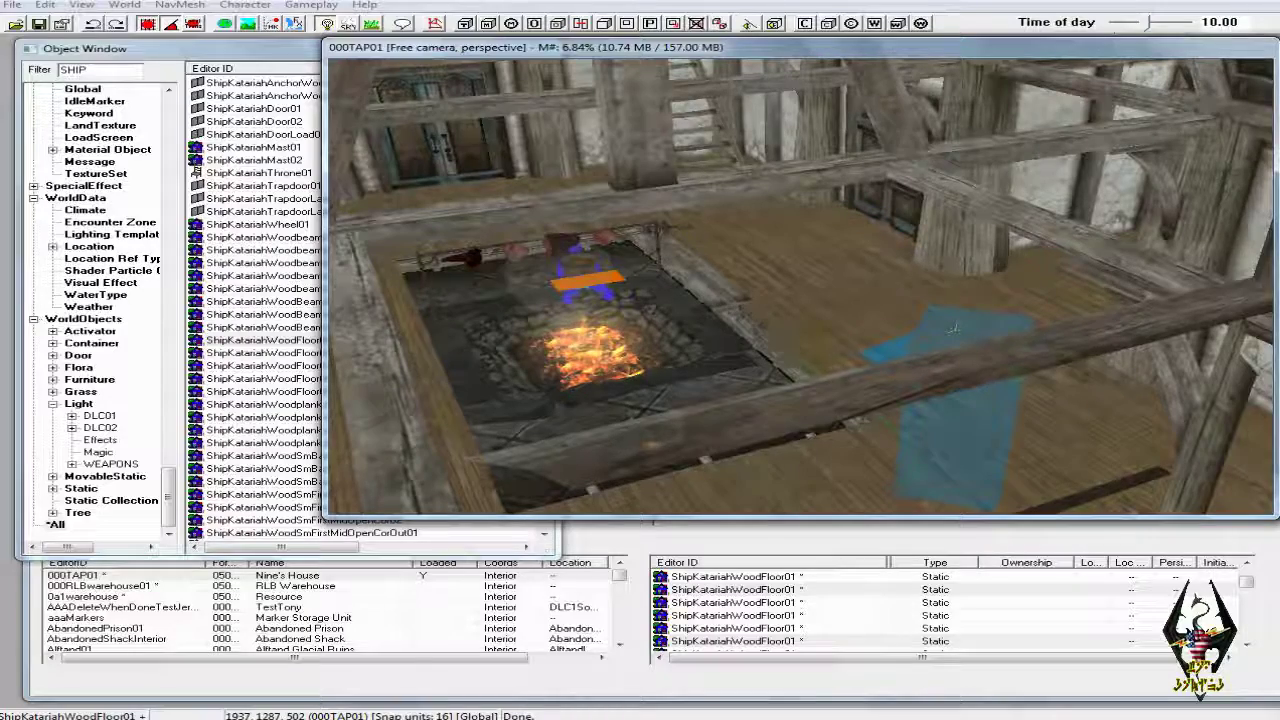
middle_drag(939, 332, 922, 336)
middle_drag(798, 328, 760, 335)
middle_drag(684, 350, 640, 348)
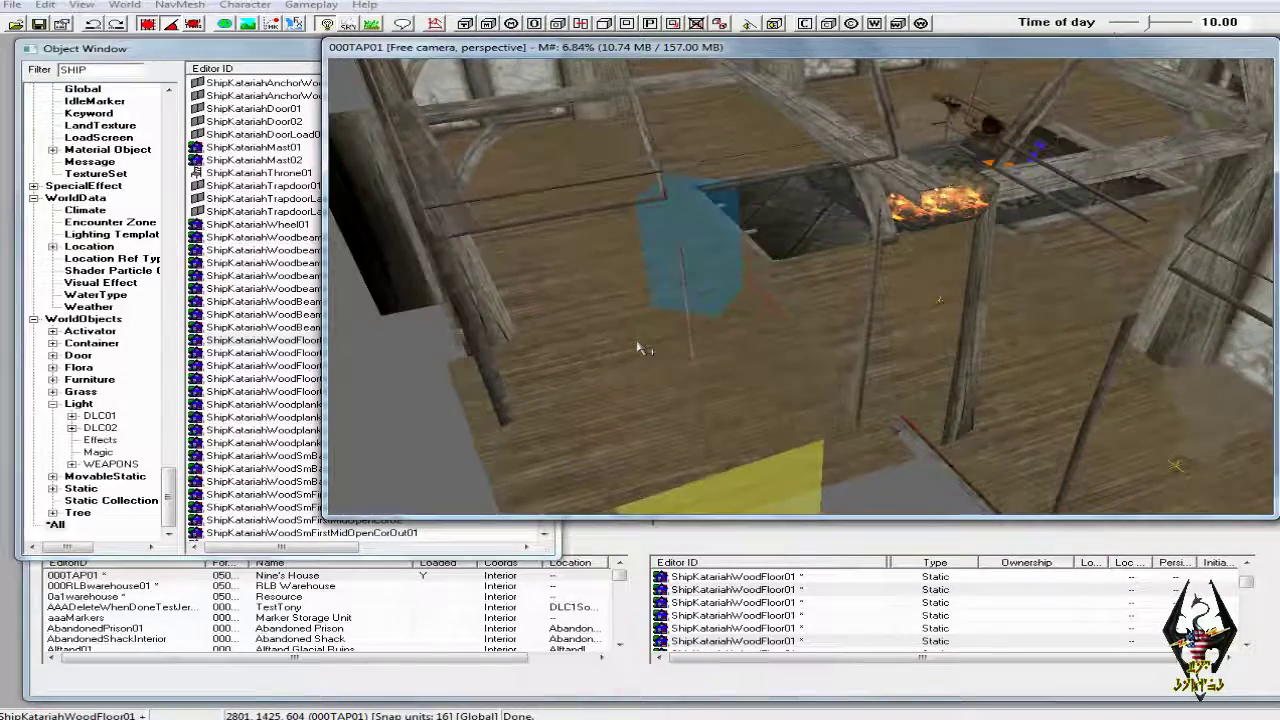
middle_drag(841, 387, 766, 429)
scroll(1009, 399, up, 3)
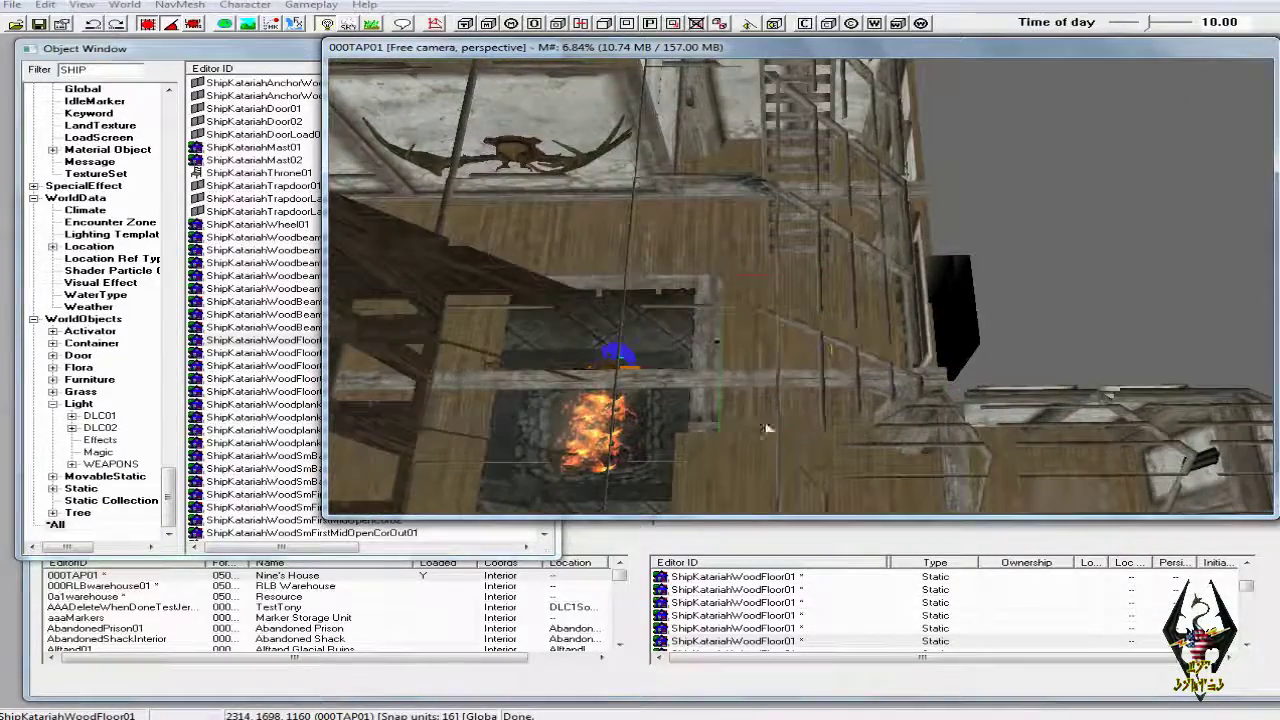
drag(757, 412, 744, 412)
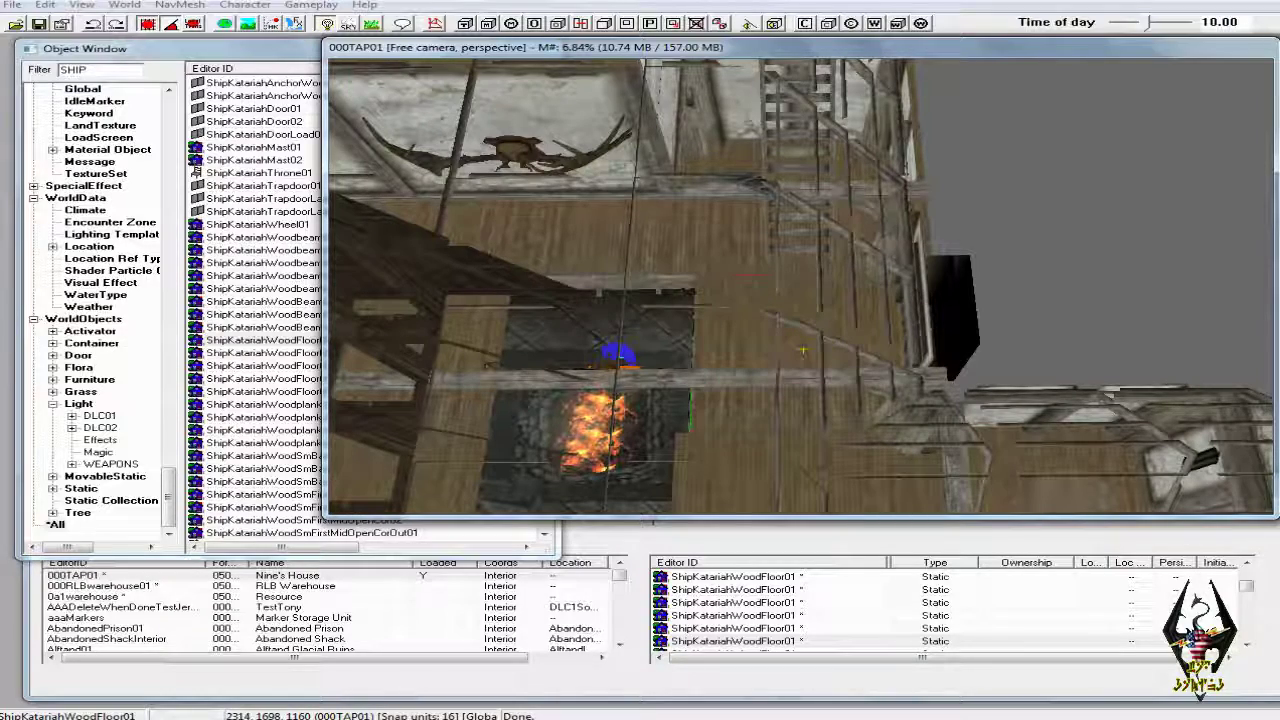
Switch the view to the cell's own lighting and inspect the floors by the double door, in the alcoves and around the house
middle_drag(714, 414, 876, 375)
scroll(876, 375, up, 6)
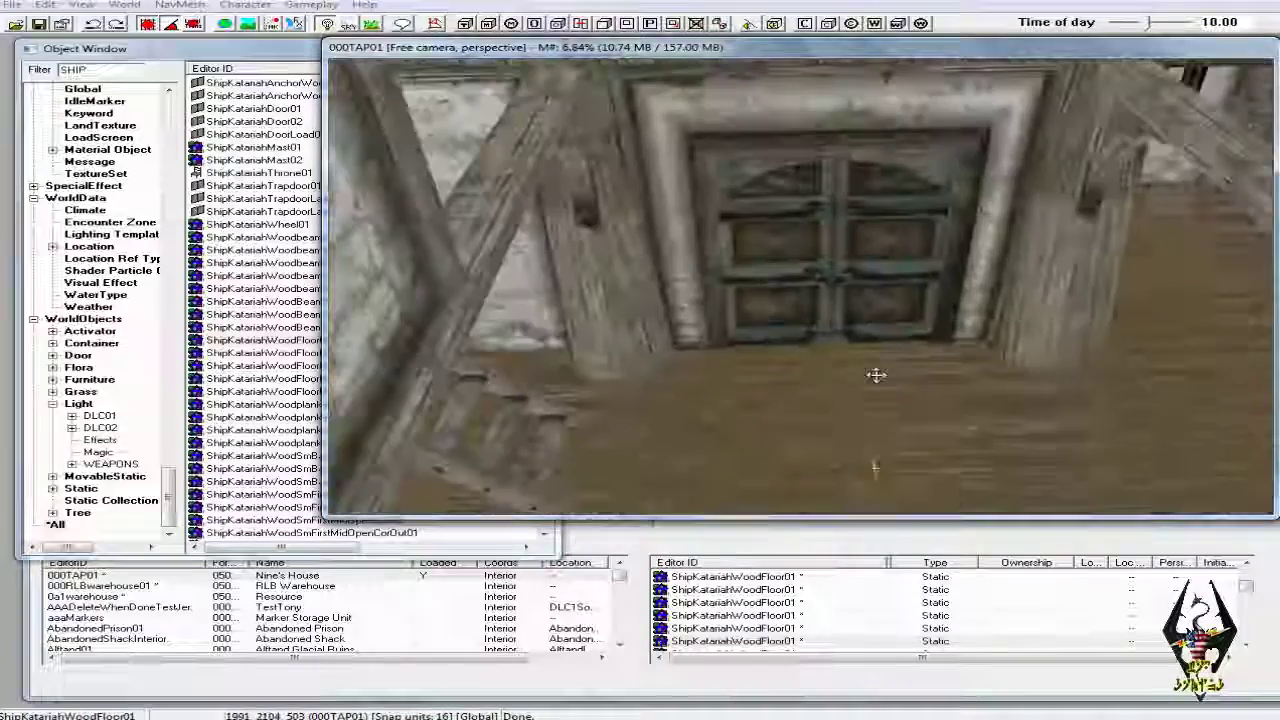
scroll(877, 371, down, 5)
shift+middle_drag(877, 371, 875, 342)
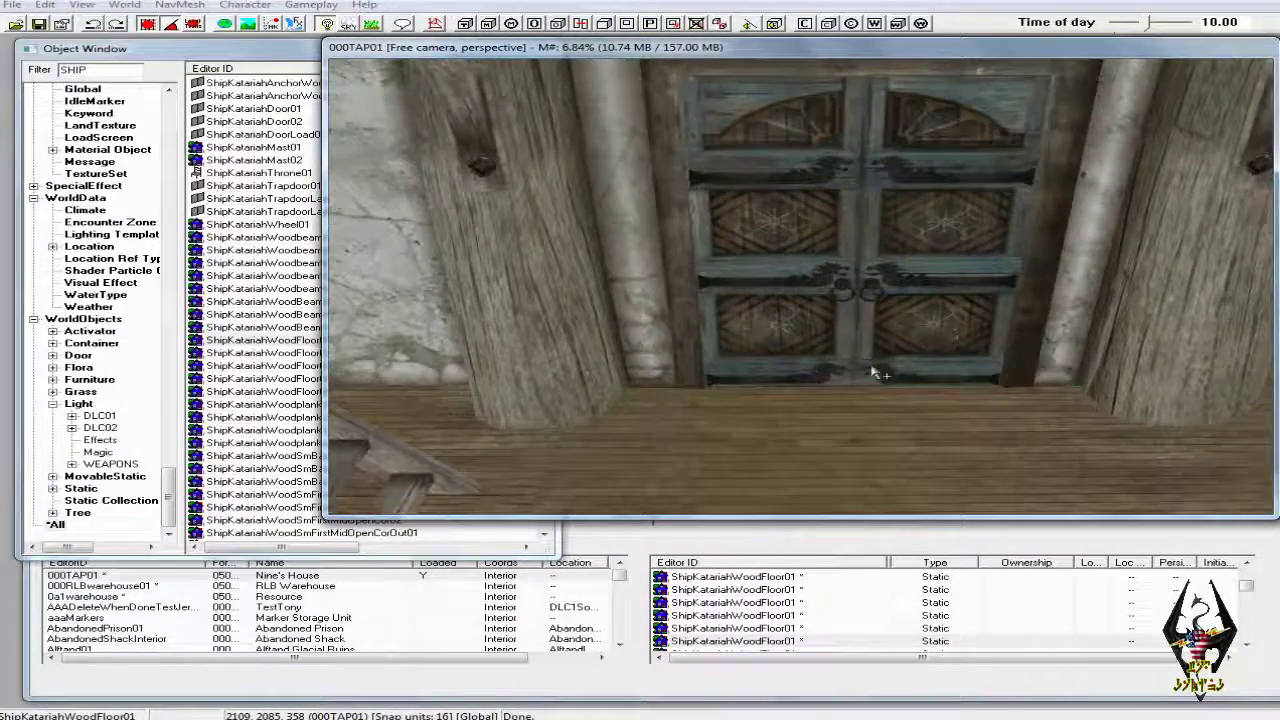
key(a)
scroll(880, 342, down, 10)
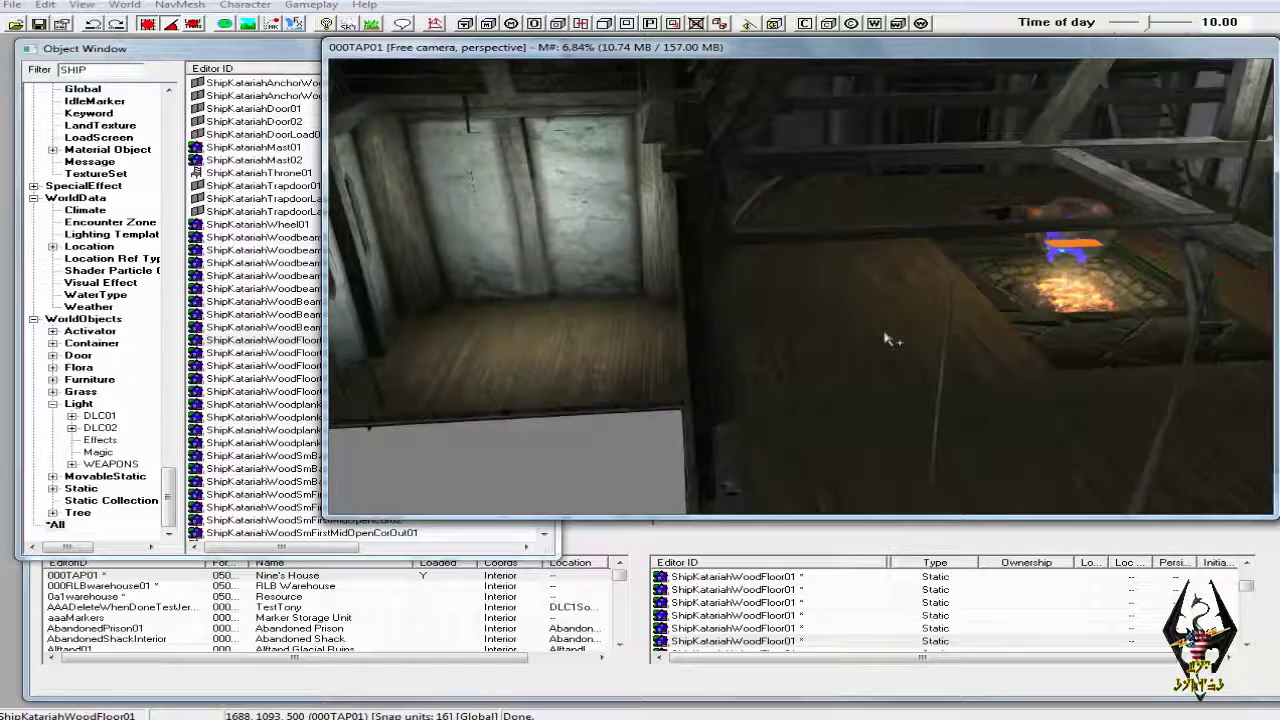
click(456, 335)
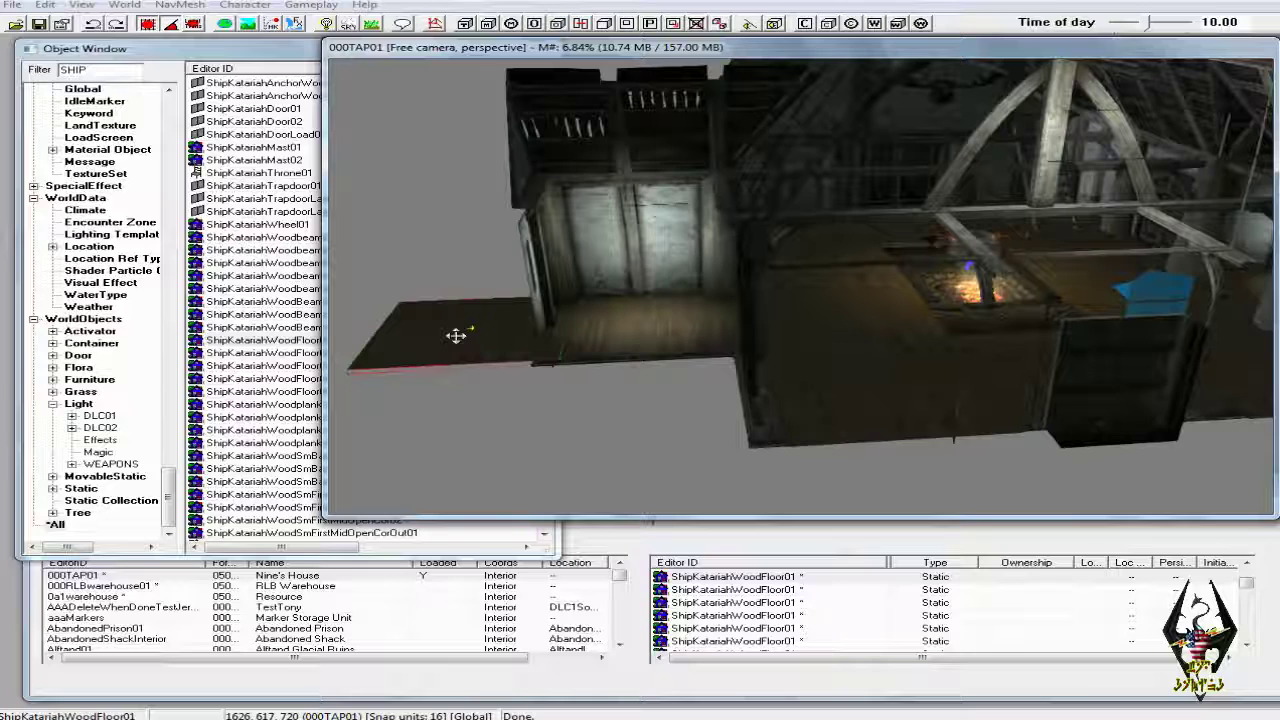
middle_drag(743, 441, 638, 440)
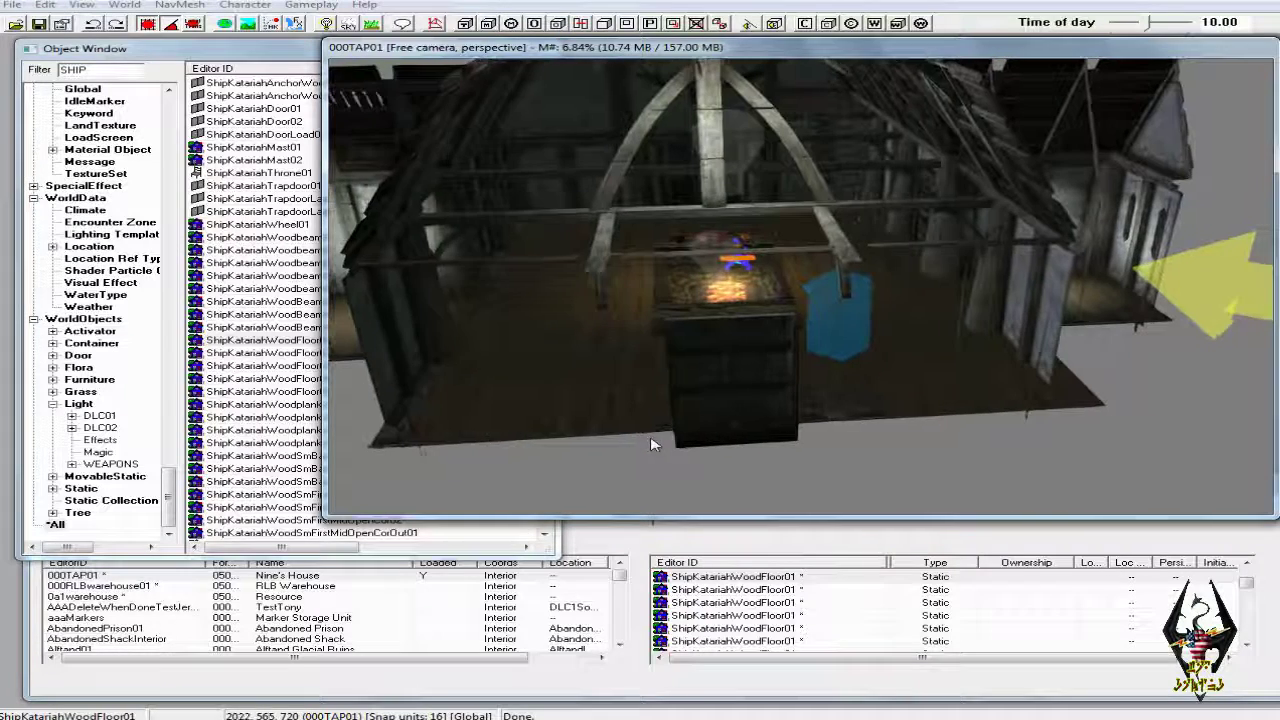
scroll(651, 439, down, 2)
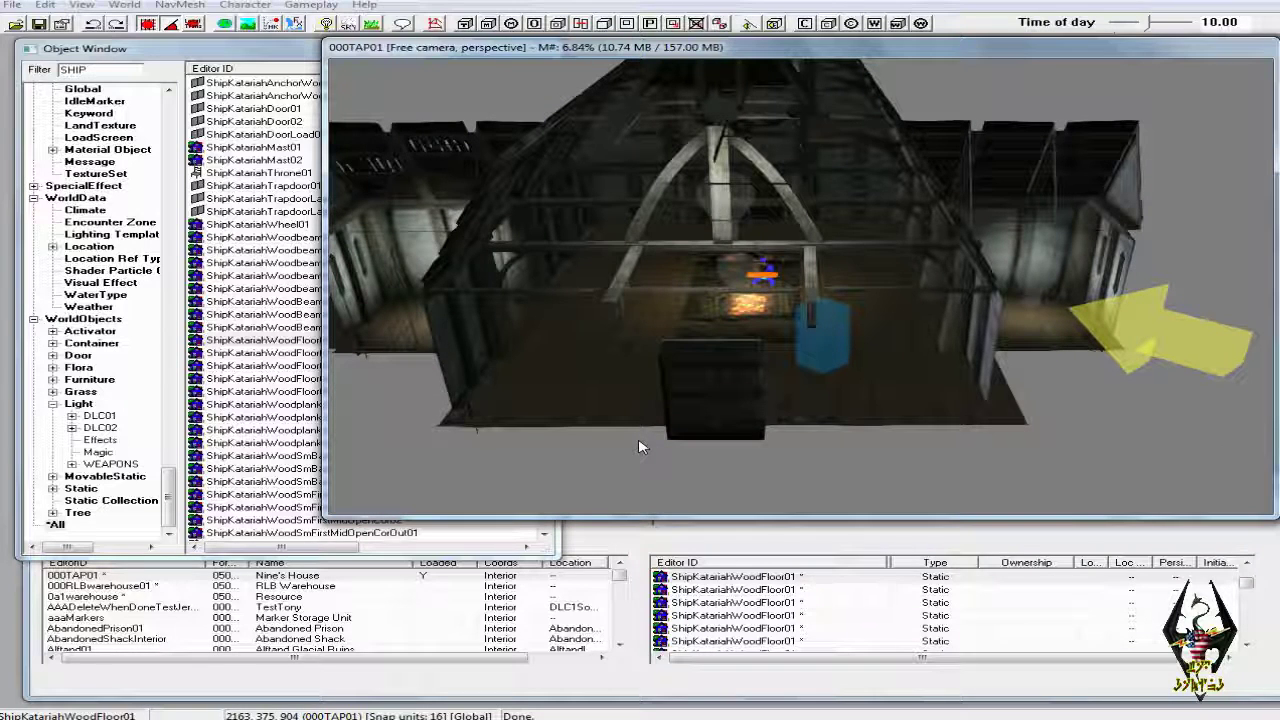
mouse_move(650, 359)
shift+middle_down()
mouse_move(645, 372)
mouse_move(645, 352)
shift+middle_up()
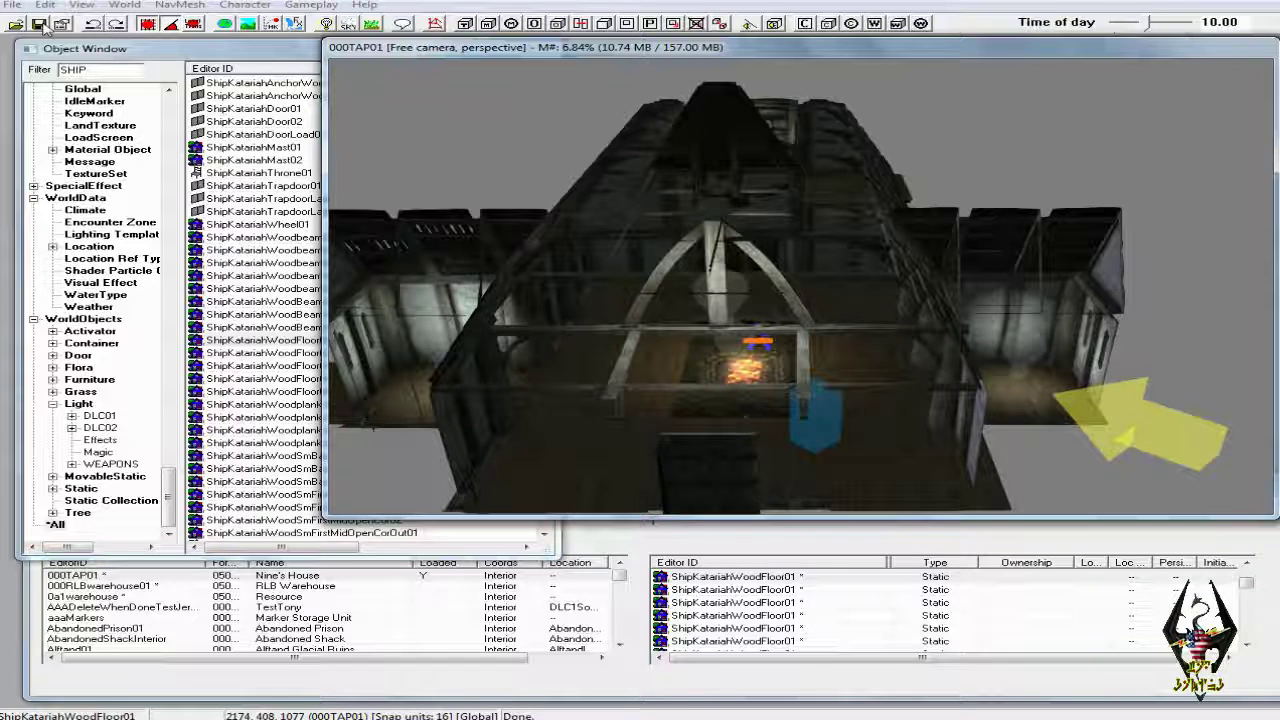
Save the plugin with the reworked 000TAP01 floors and review the whole house from outside
click(40, 23)
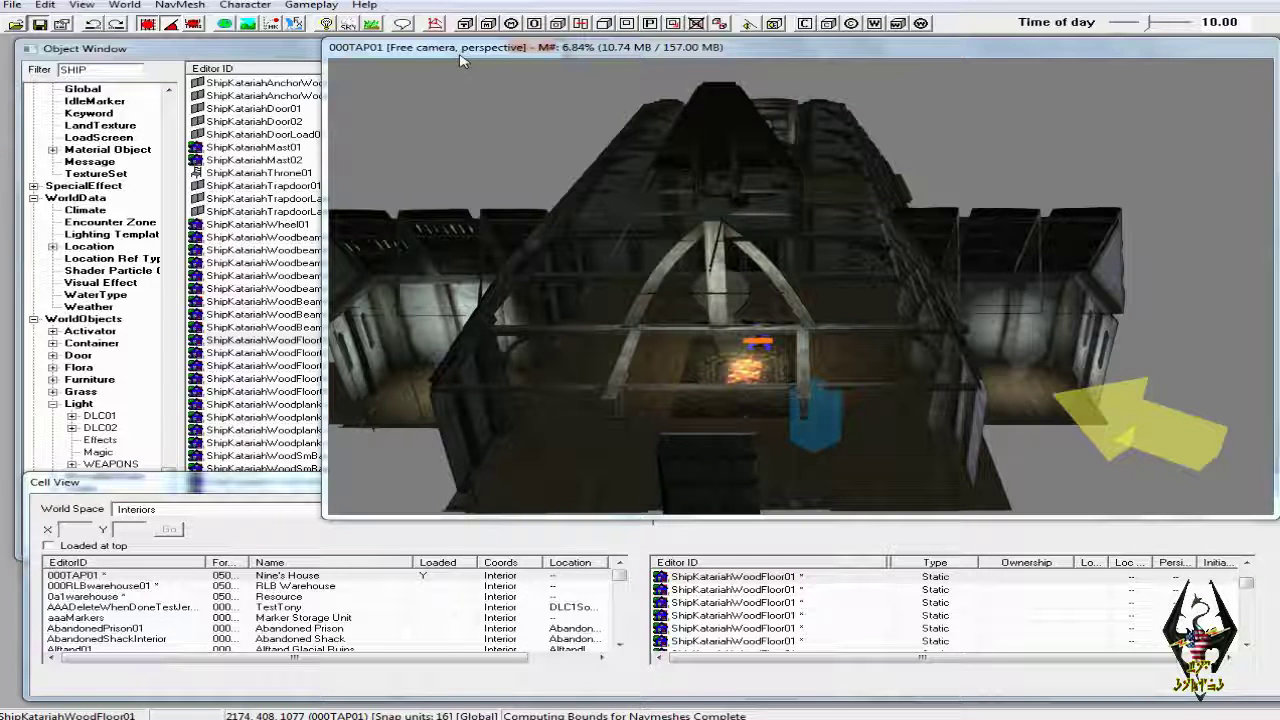
key(ctrl+s)
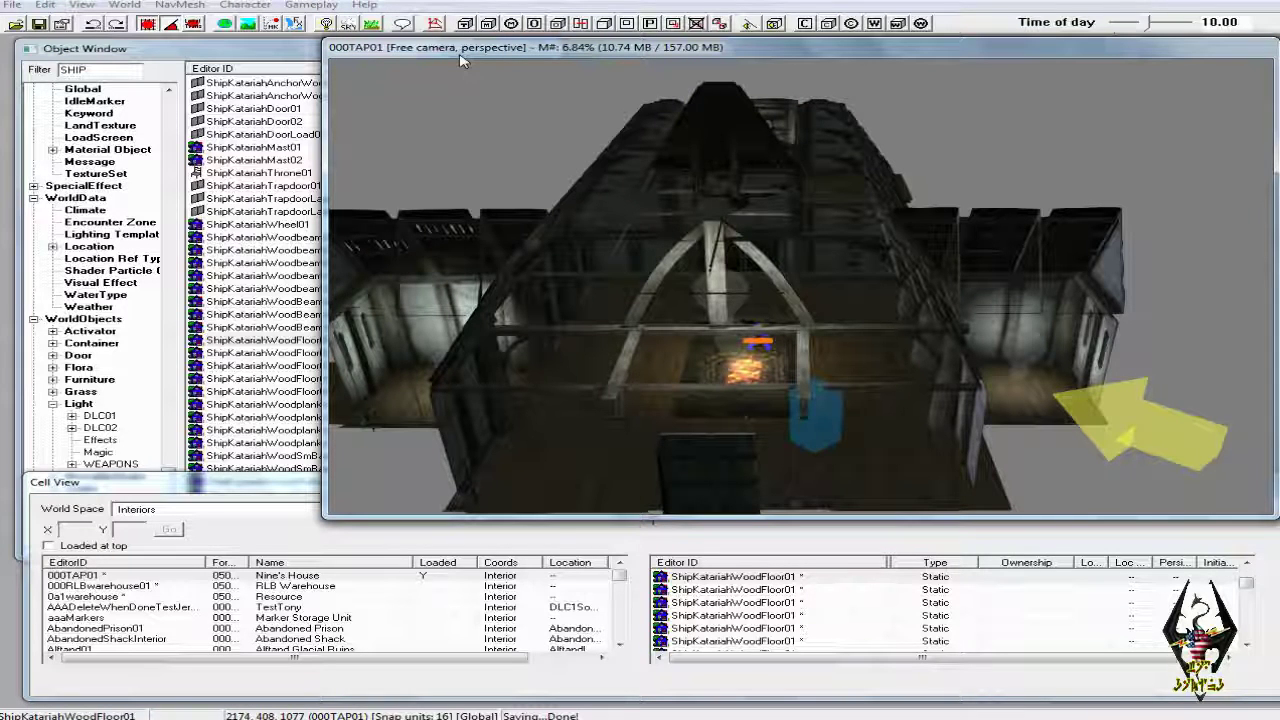
middle_drag(678, 265, 733, 240)
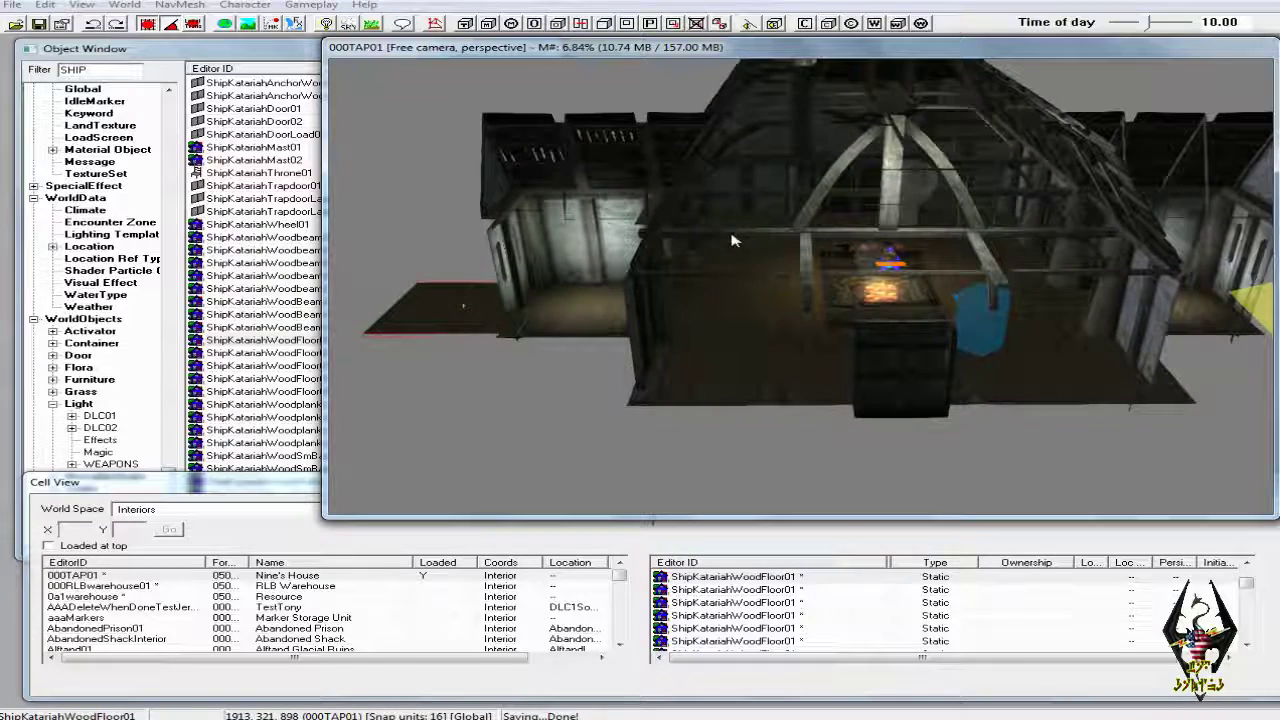
middle_drag(766, 295, 779, 280)
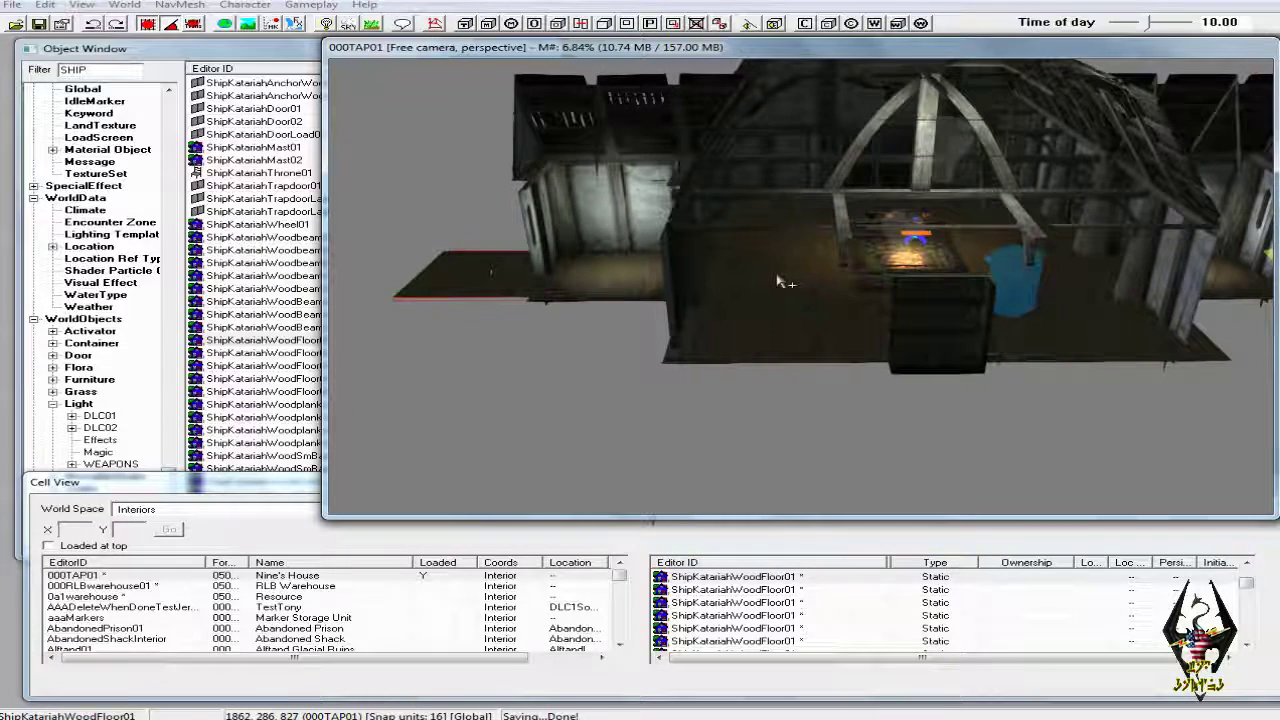
middle_drag(868, 292, 828, 338)
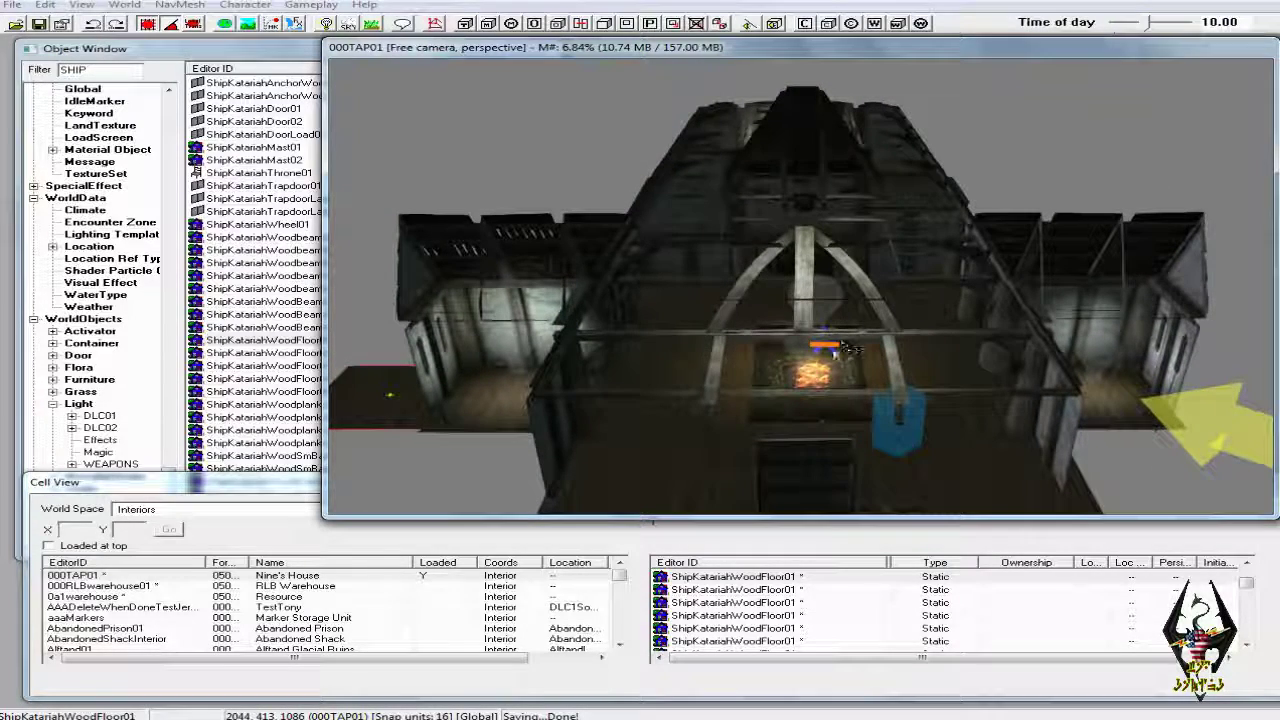